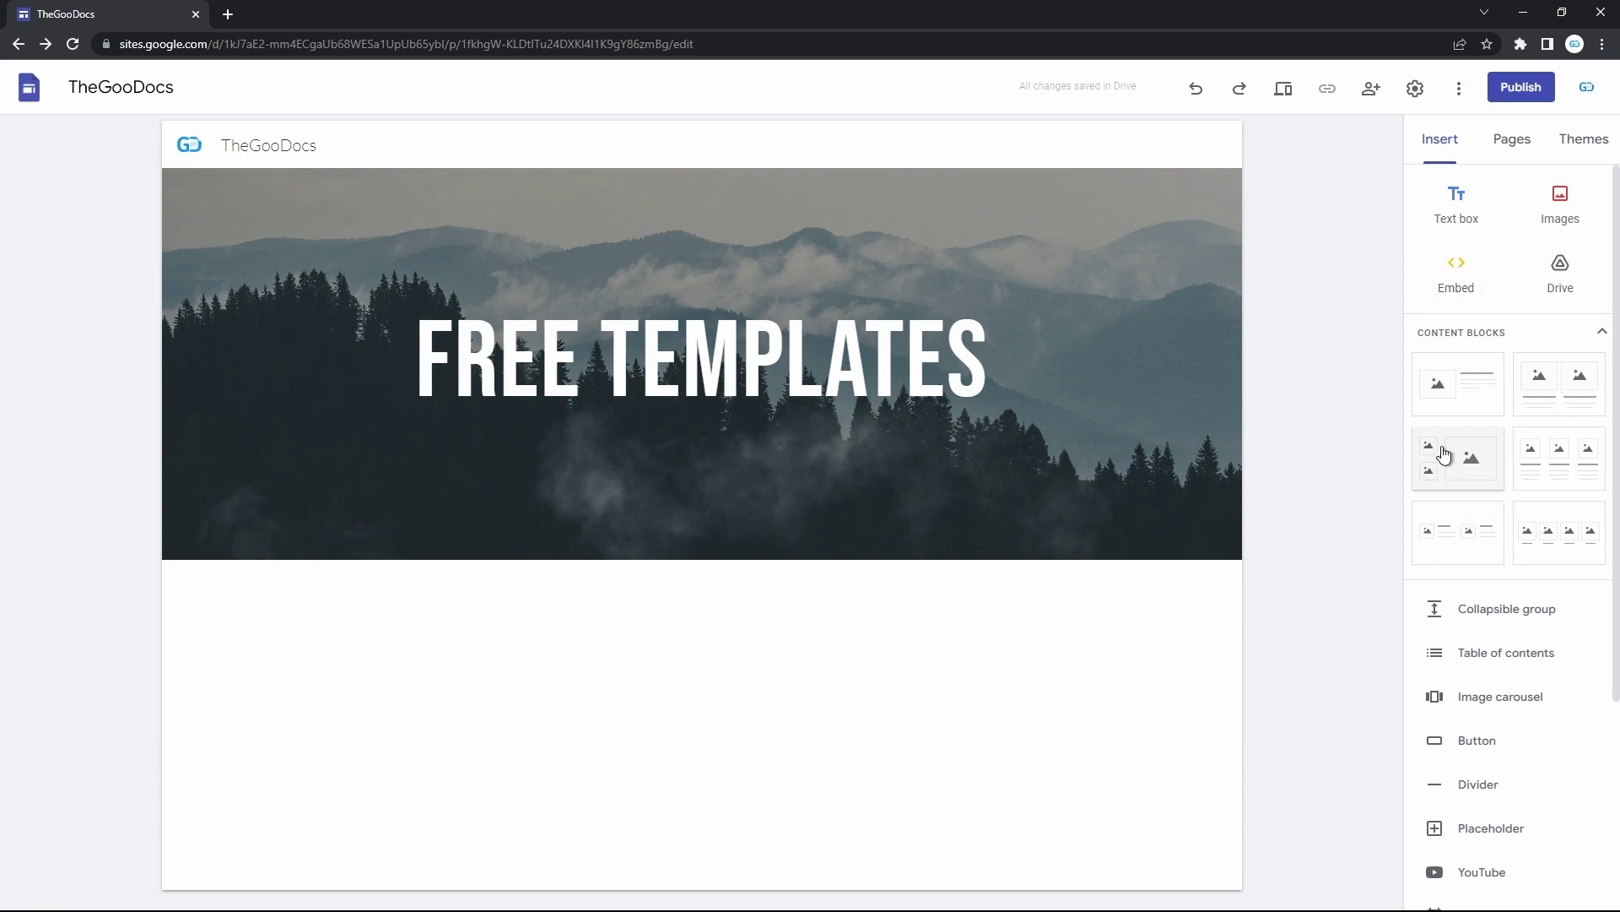
Add an image-and-text content block below the banner
scroll(1547, 525, "down", 3)
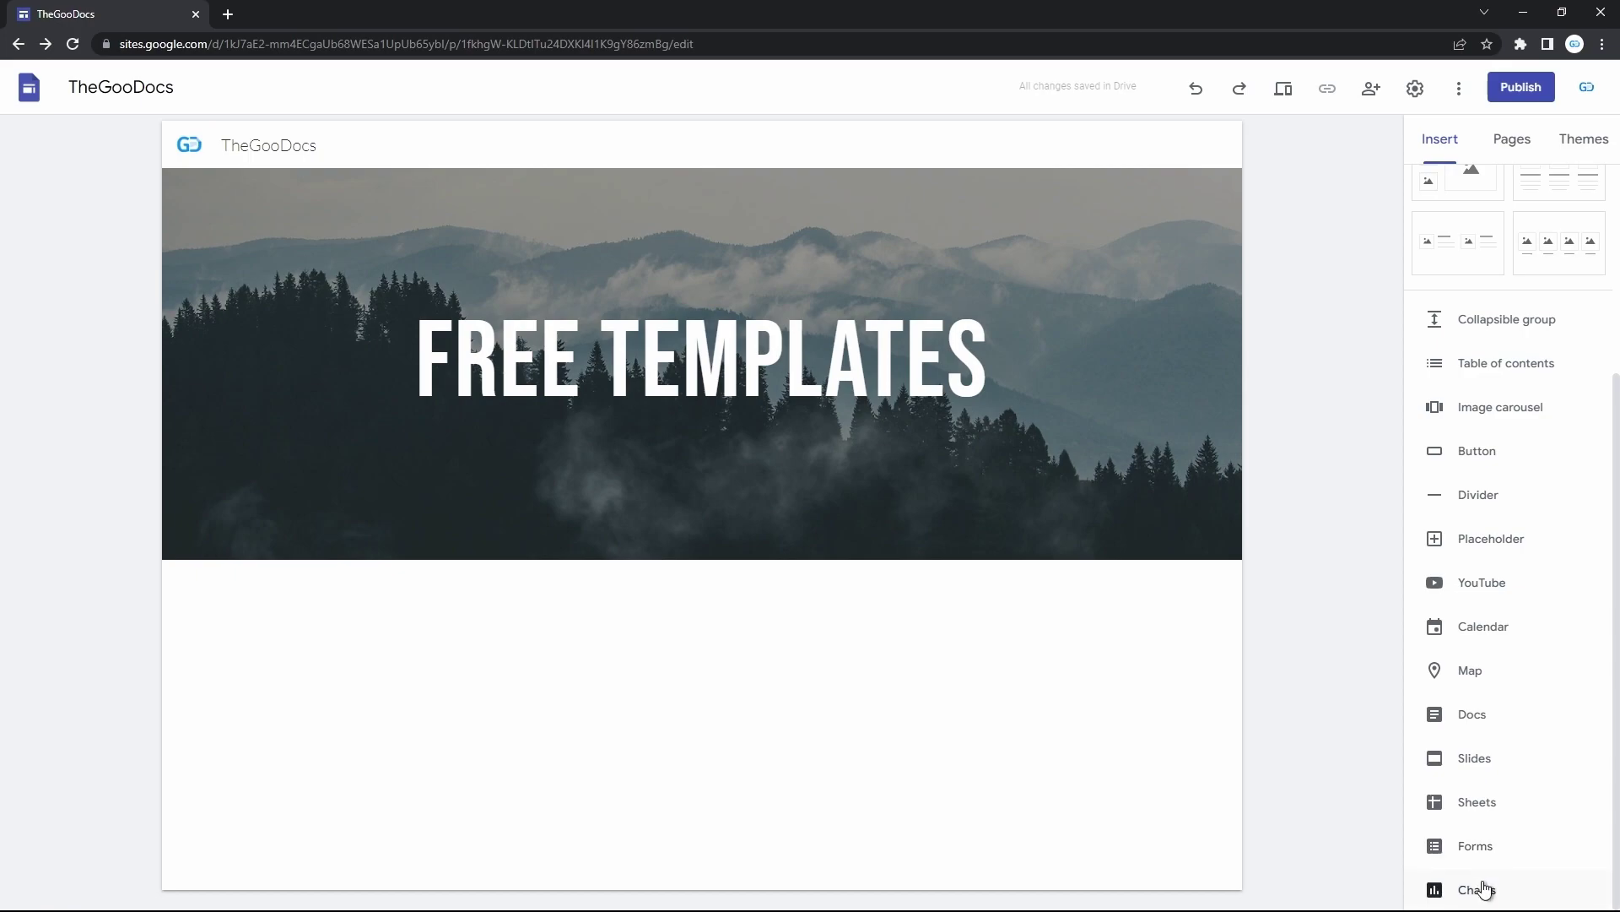
scroll(1502, 466, "up", 3)
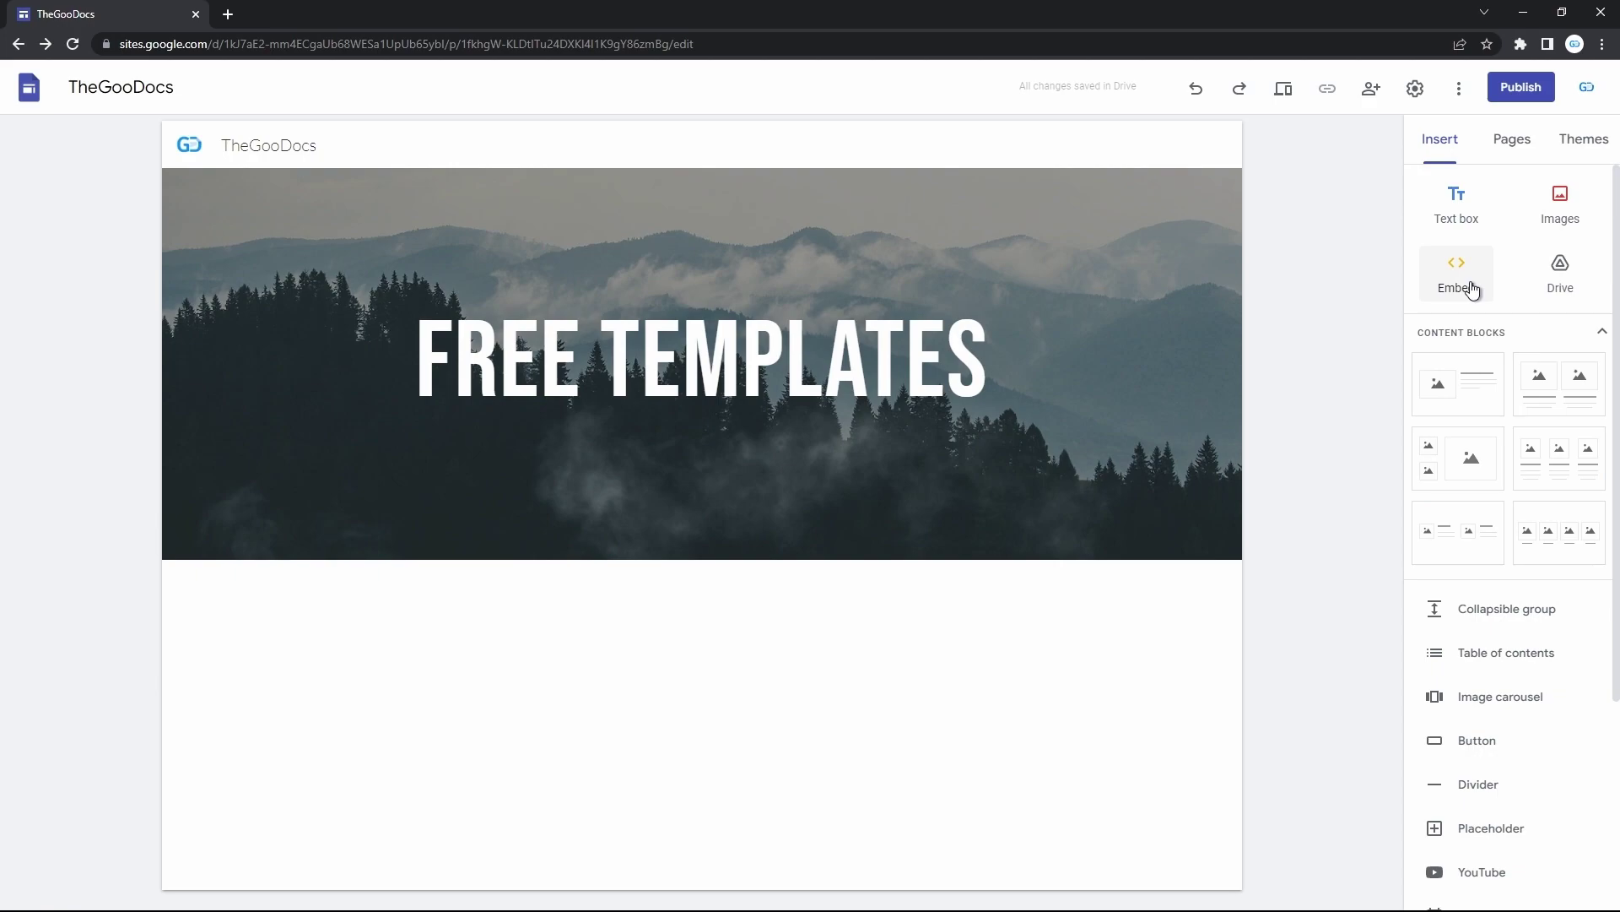
left_click(1479, 405)
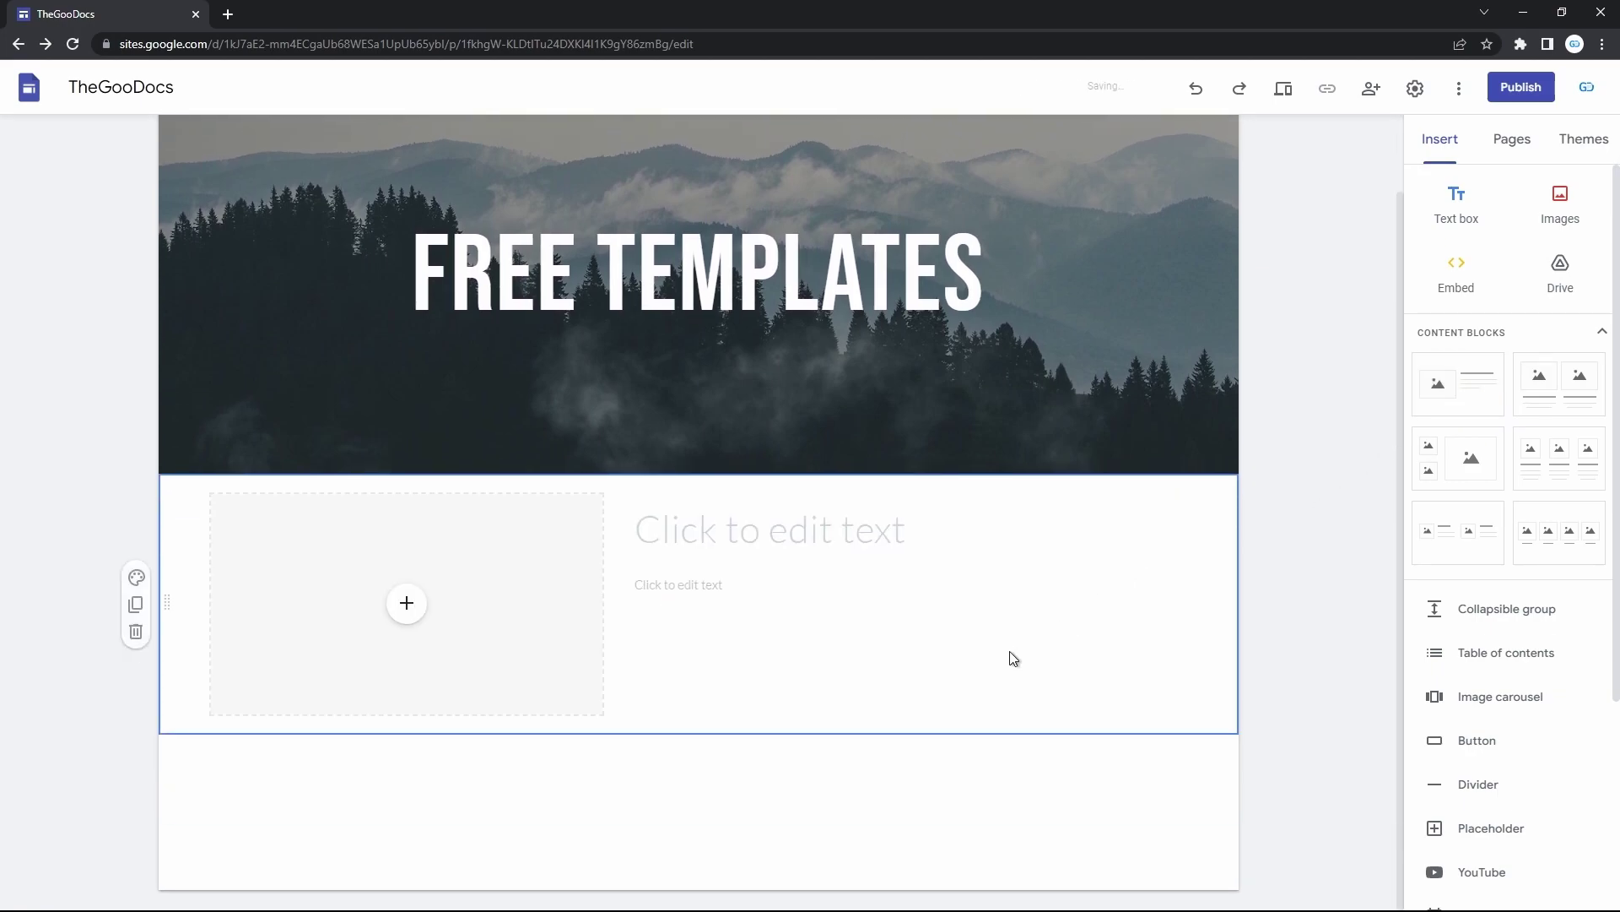
Try the image placeholder's upload, web-address and Google image search options
left_click(407, 605)
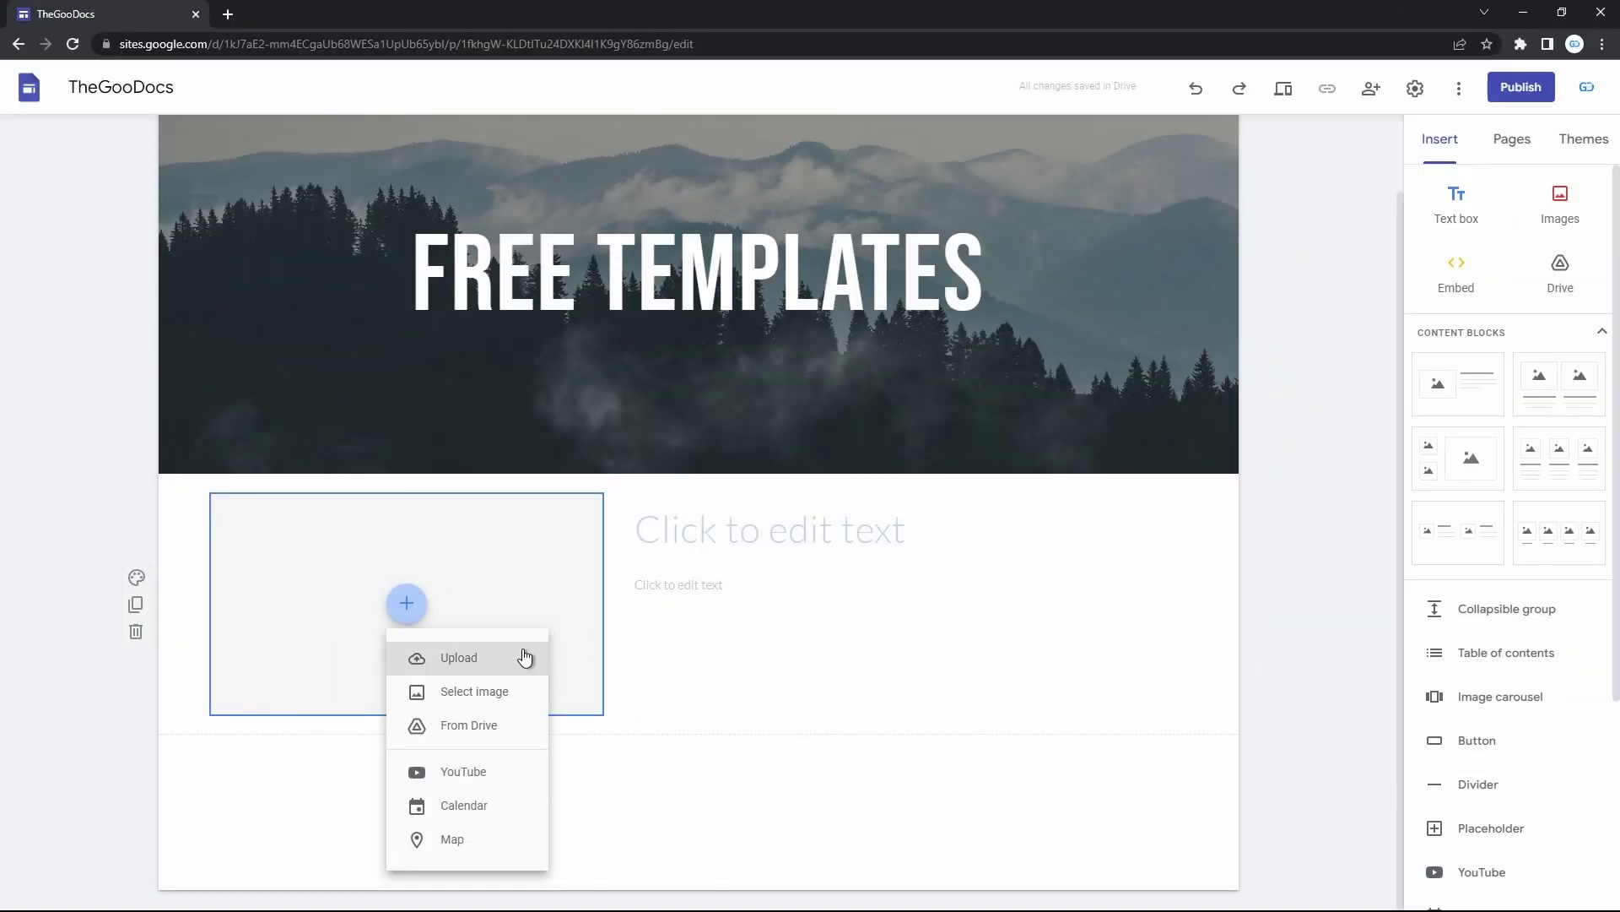
left_click(505, 664)
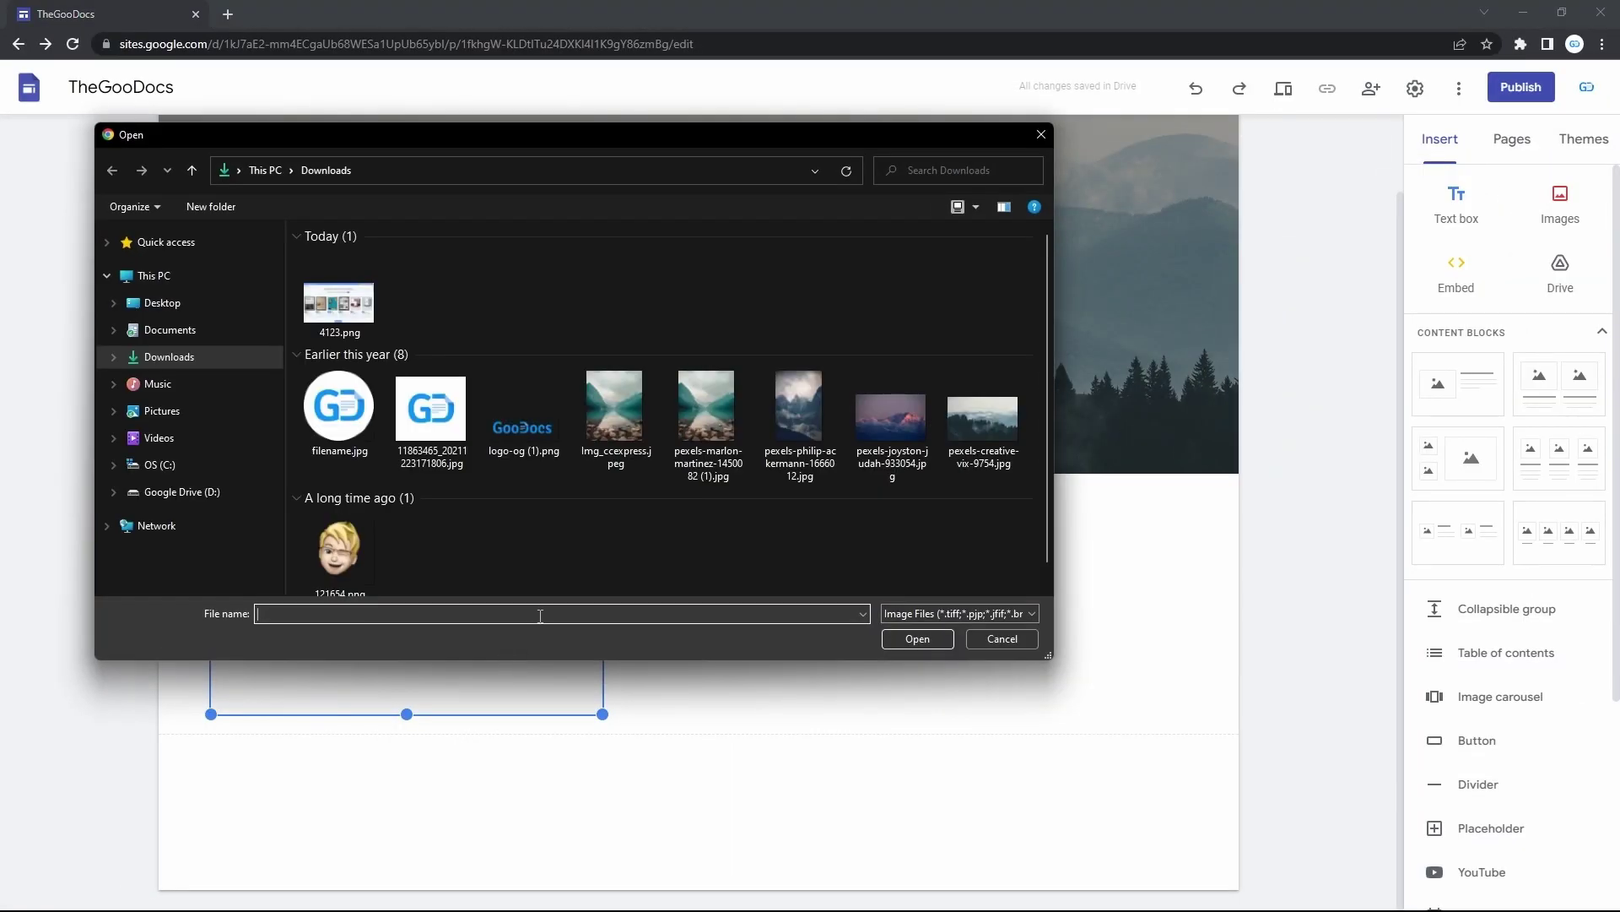
key("Escape")
left_click(416, 624)
left_click(450, 694)
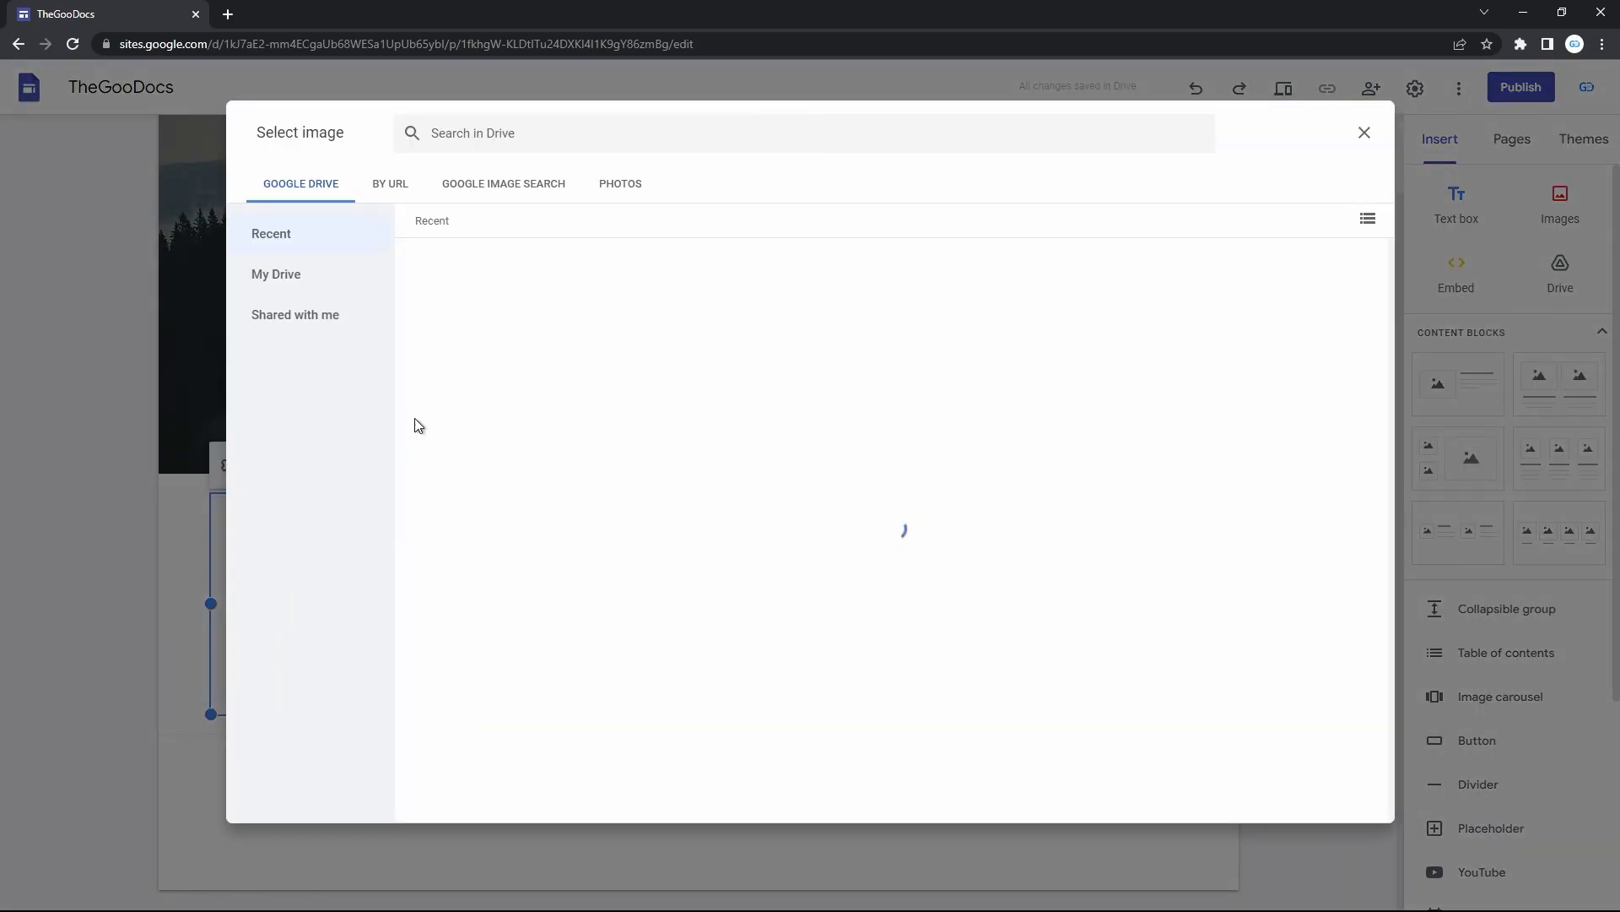
left_click(389, 179)
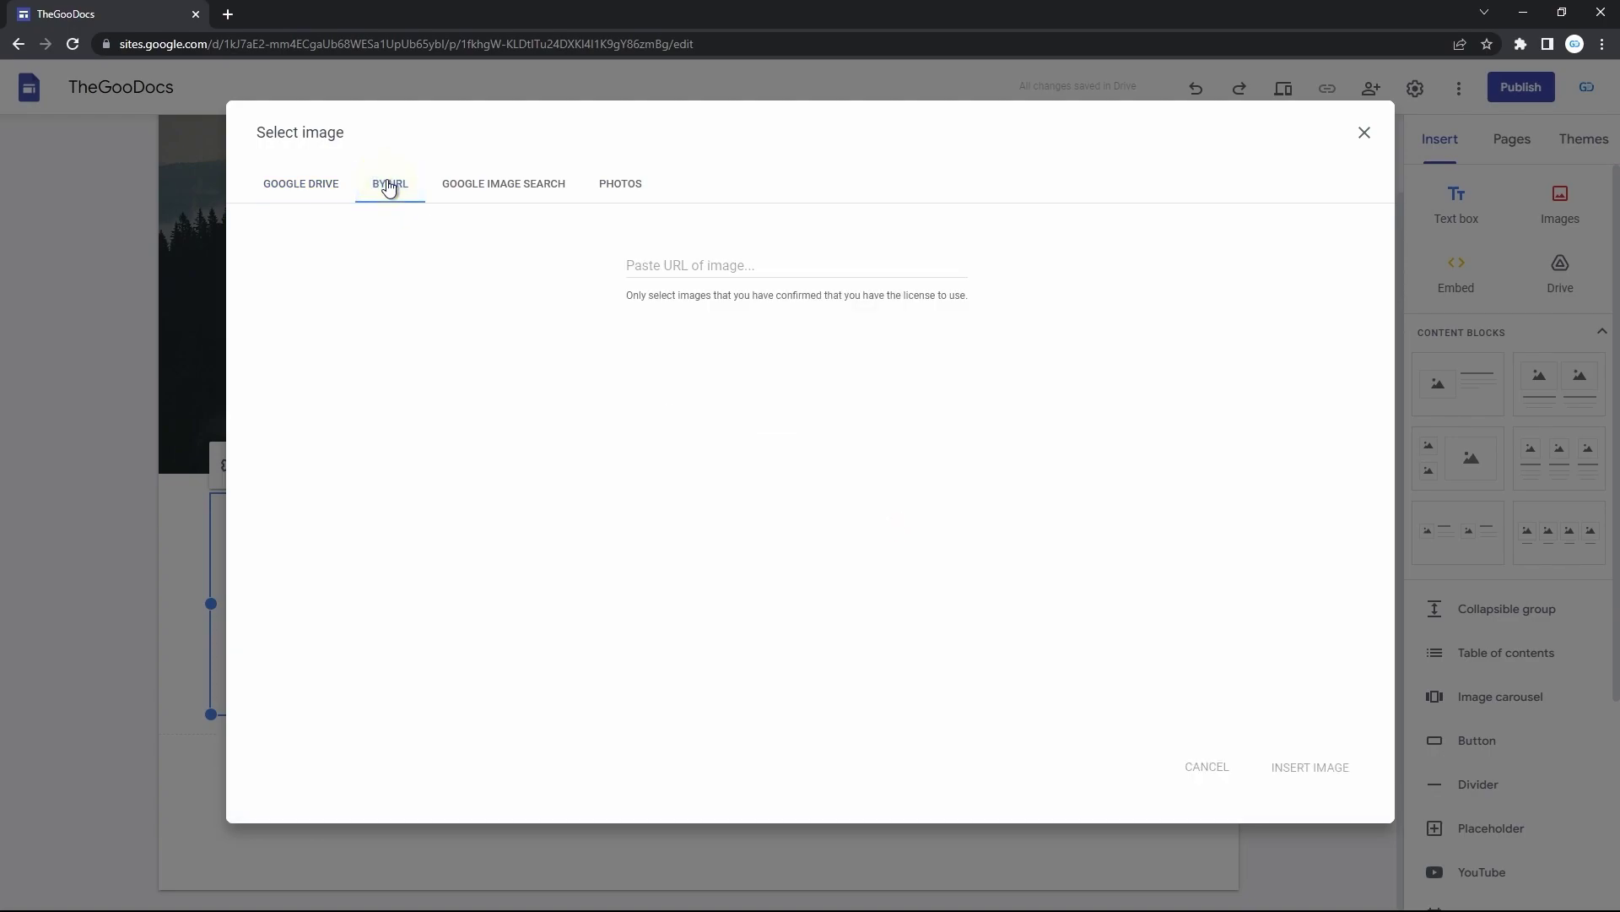
left_click(459, 185)
Search images for 'Kitten', then insert 4123.png from Google Drive's recent files instead
left_click(669, 136)
type("Kitten")
key("Return")
left_click(624, 184)
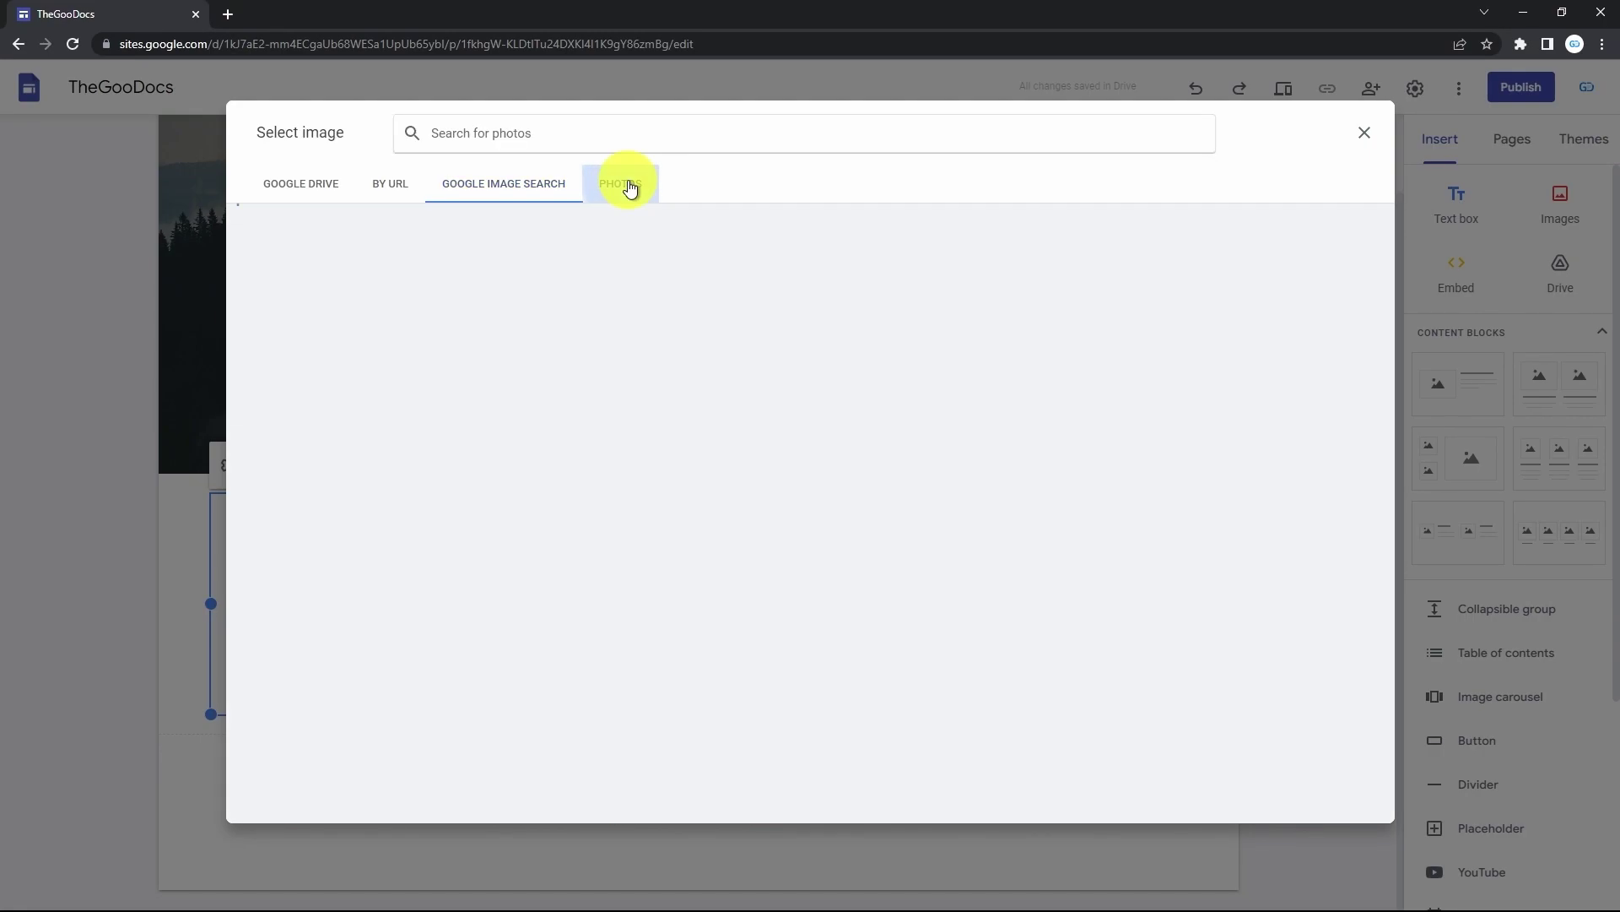
left_click(327, 184)
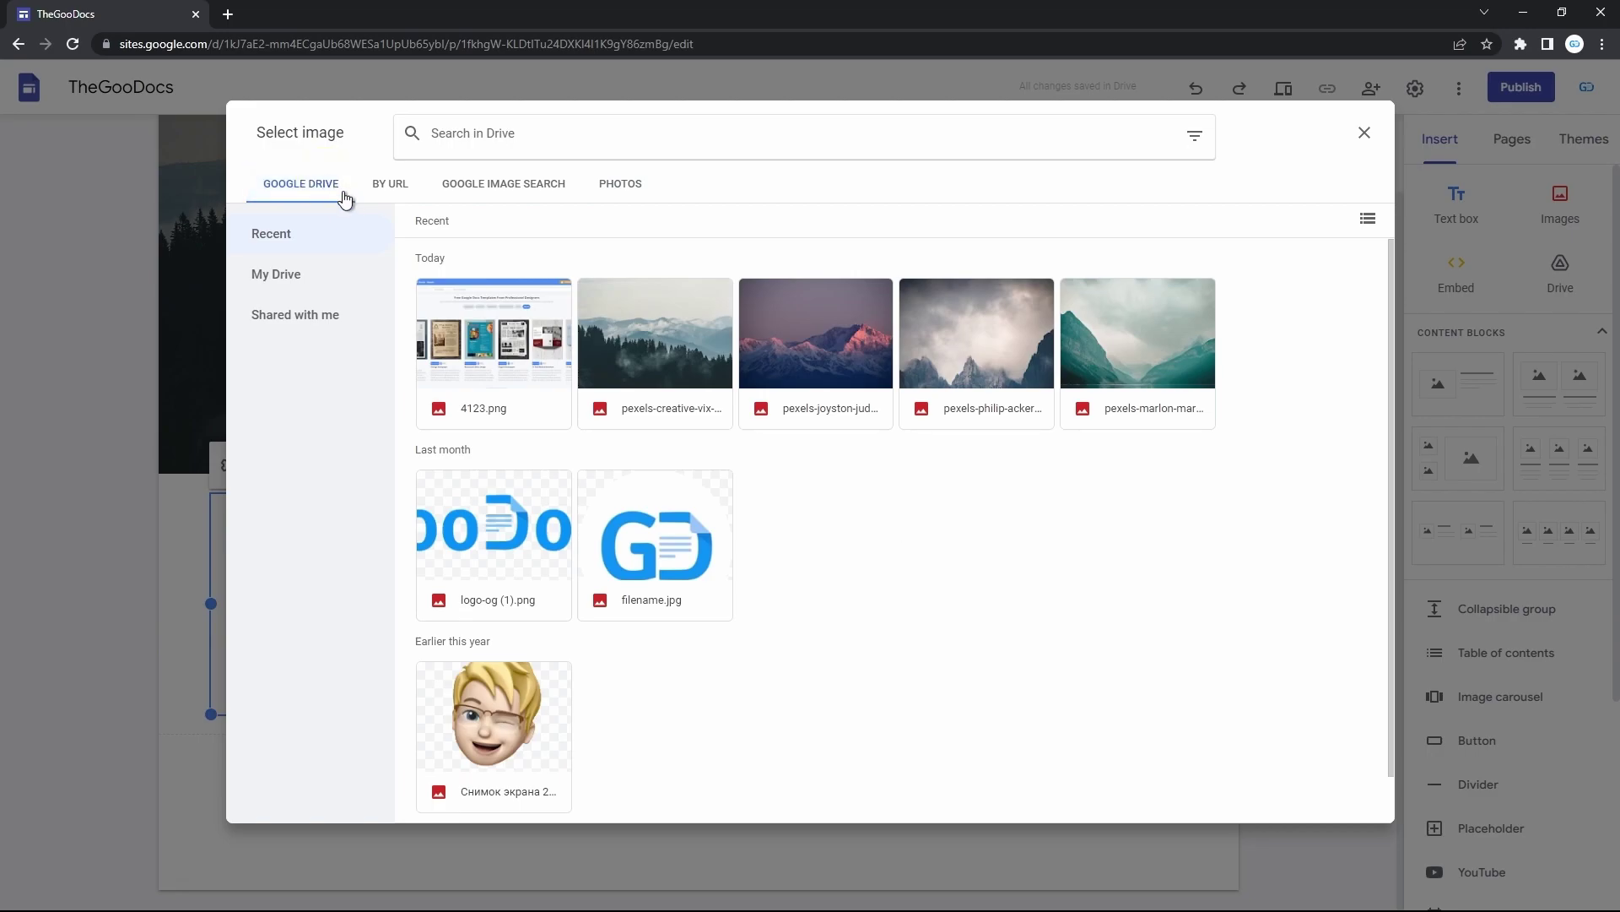
double_click(505, 365)
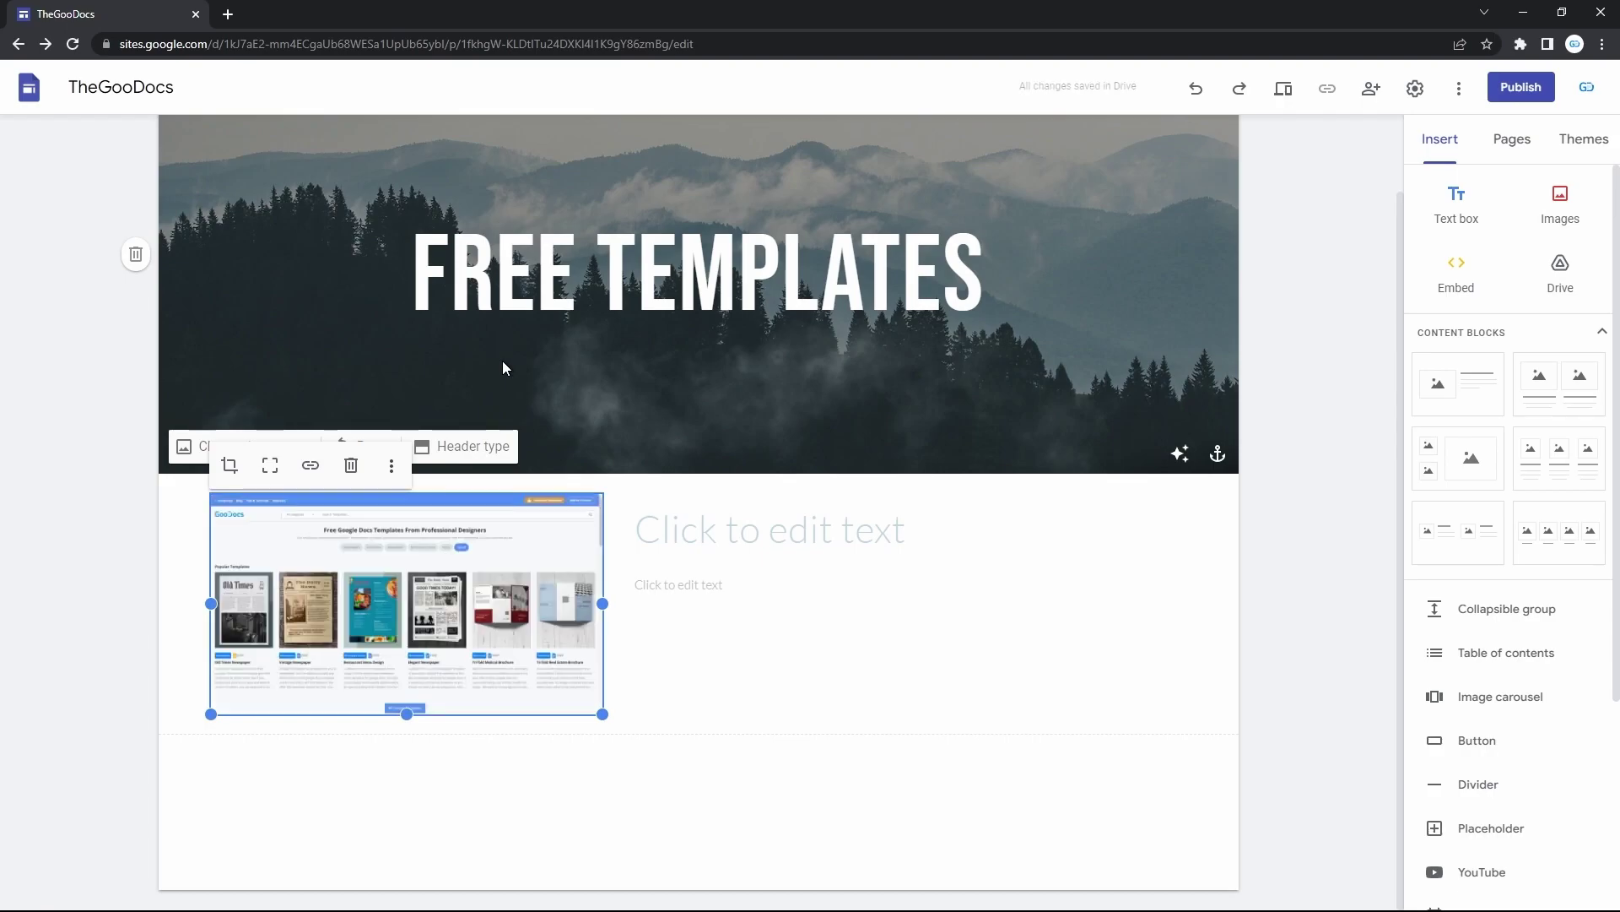
Enlarge the screenshot using its right-edge and corner handles, and try repositioning it
left_click_drag(597, 604, 667, 605)
left_click_drag(684, 716, 726, 743)
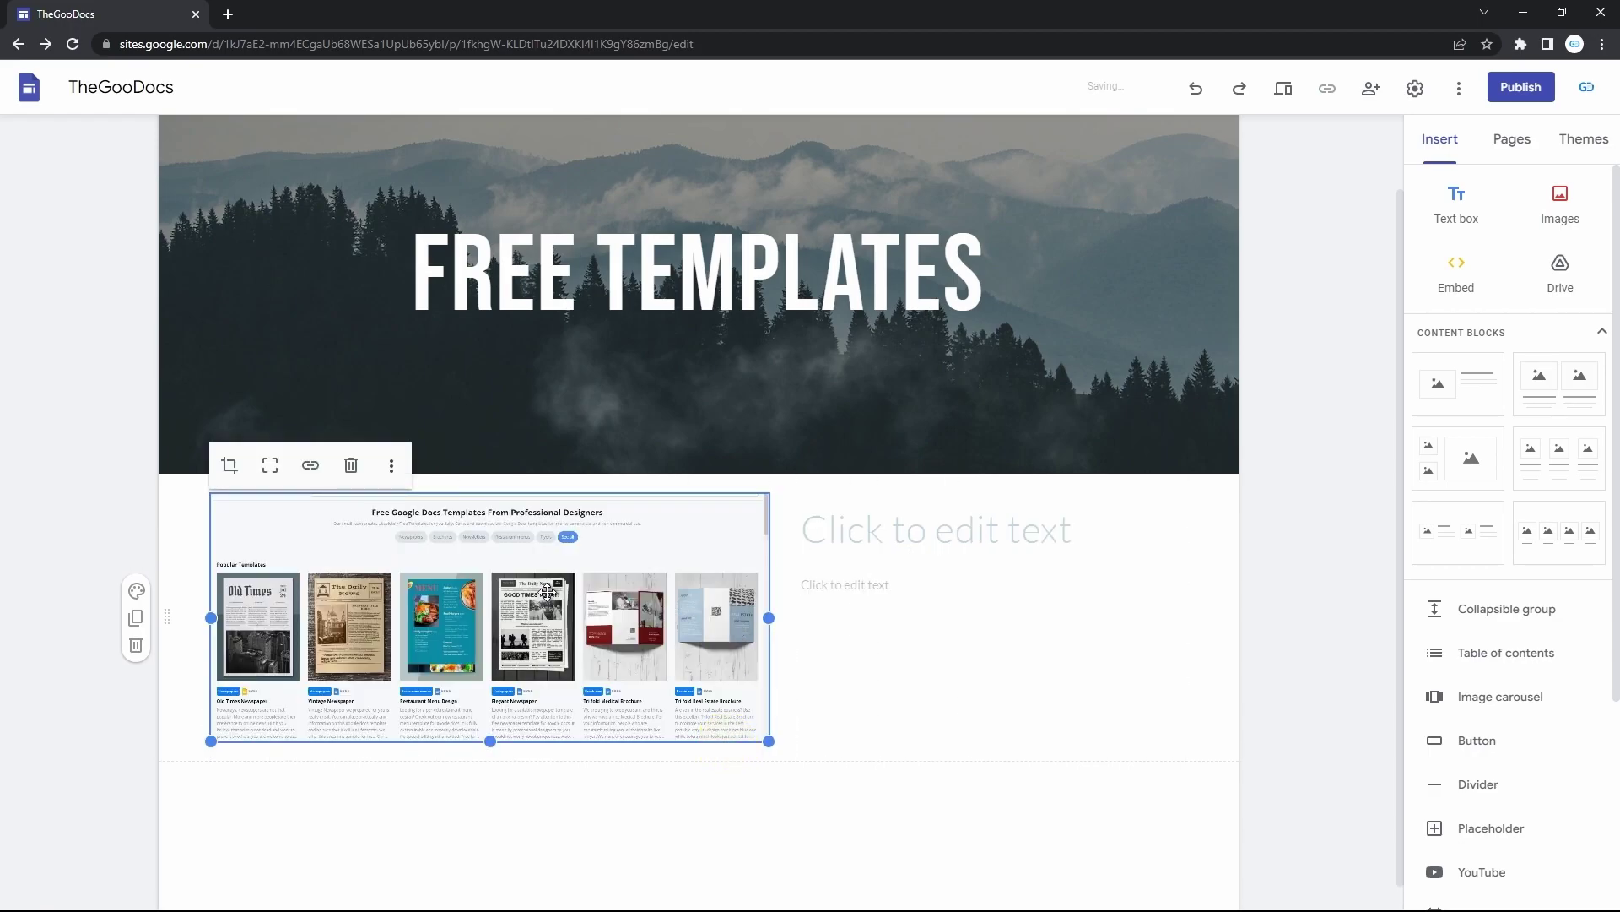
left_click_drag(556, 589, 1212, 582)
left_click_drag(901, 572, 238, 577)
Try cropping the screenshot, then restore the full uncropped image
left_click(233, 477)
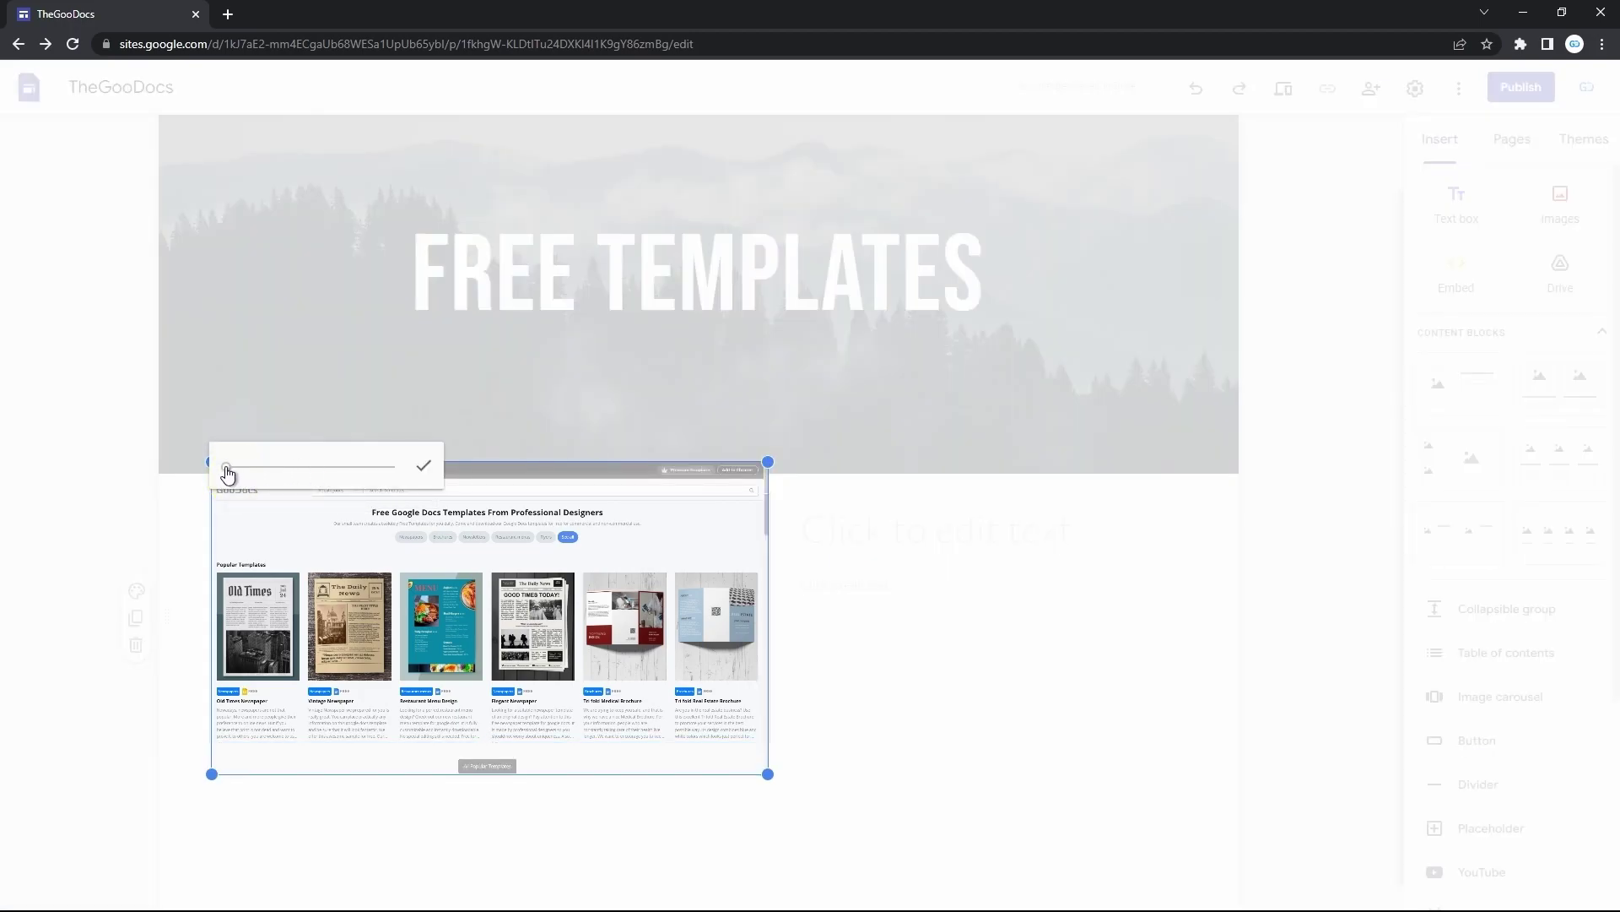
left_click(228, 469)
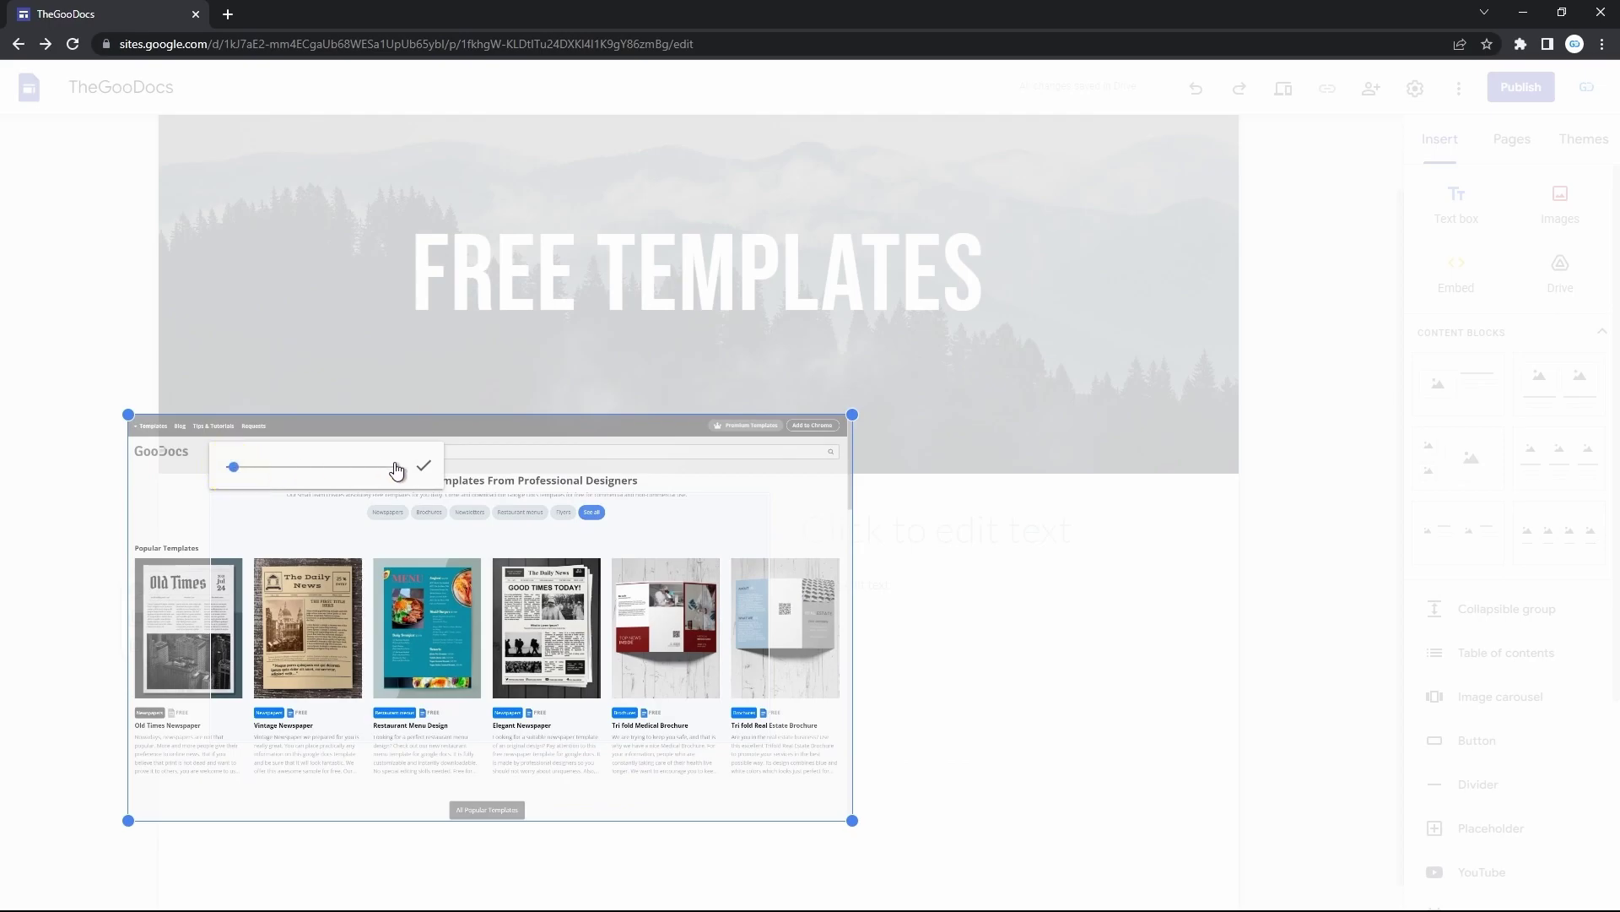
left_click(425, 471)
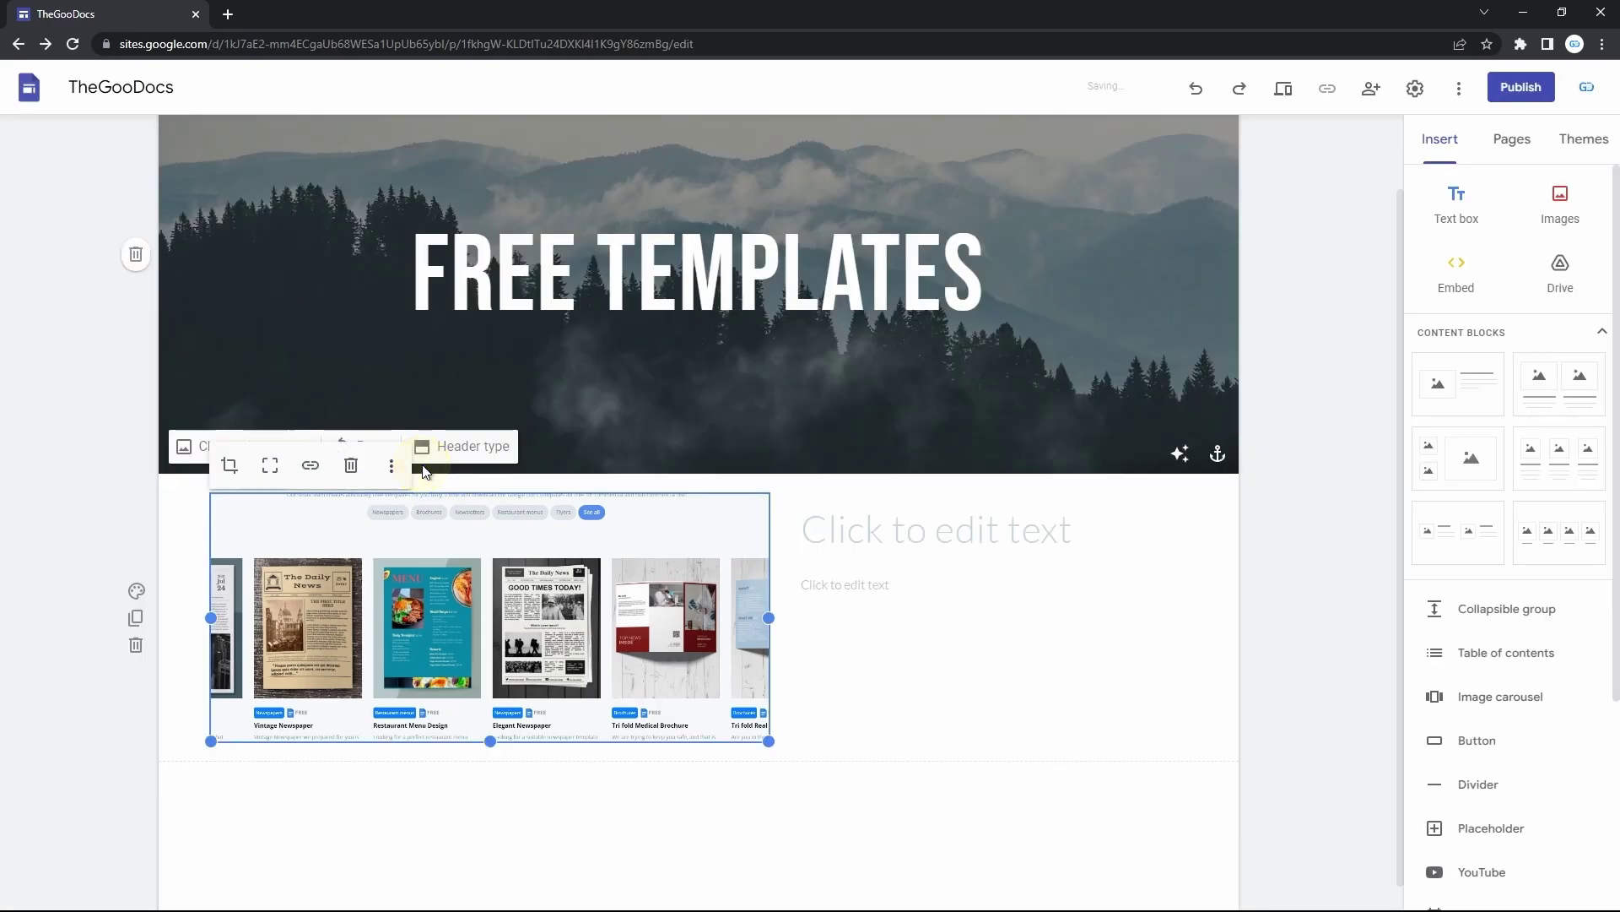
left_click(272, 466)
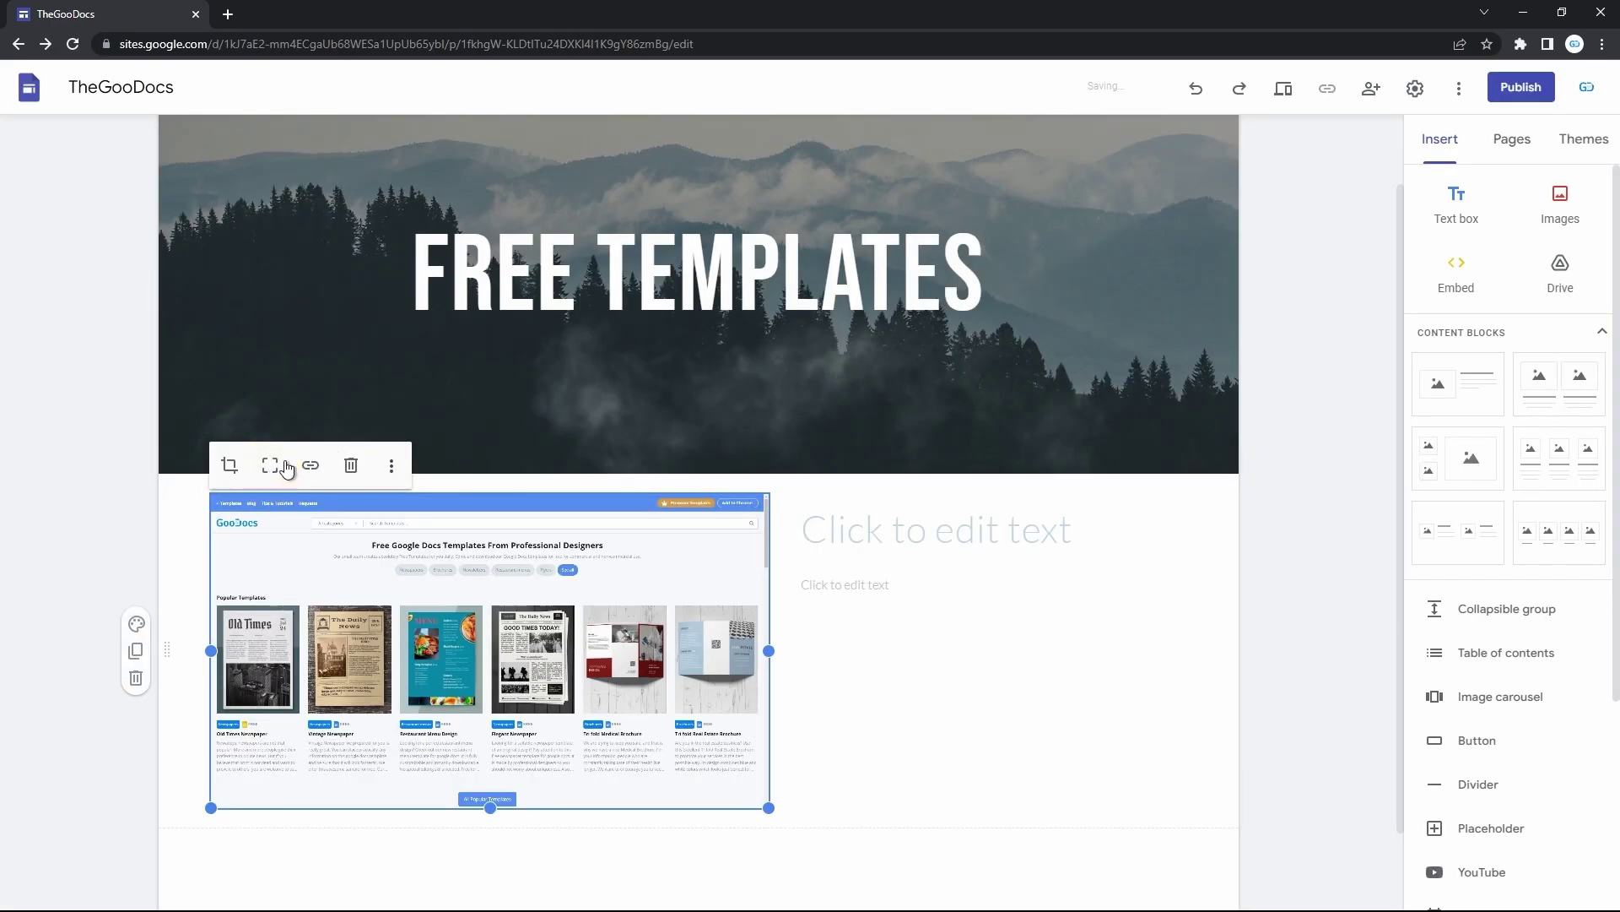
left_click(312, 467)
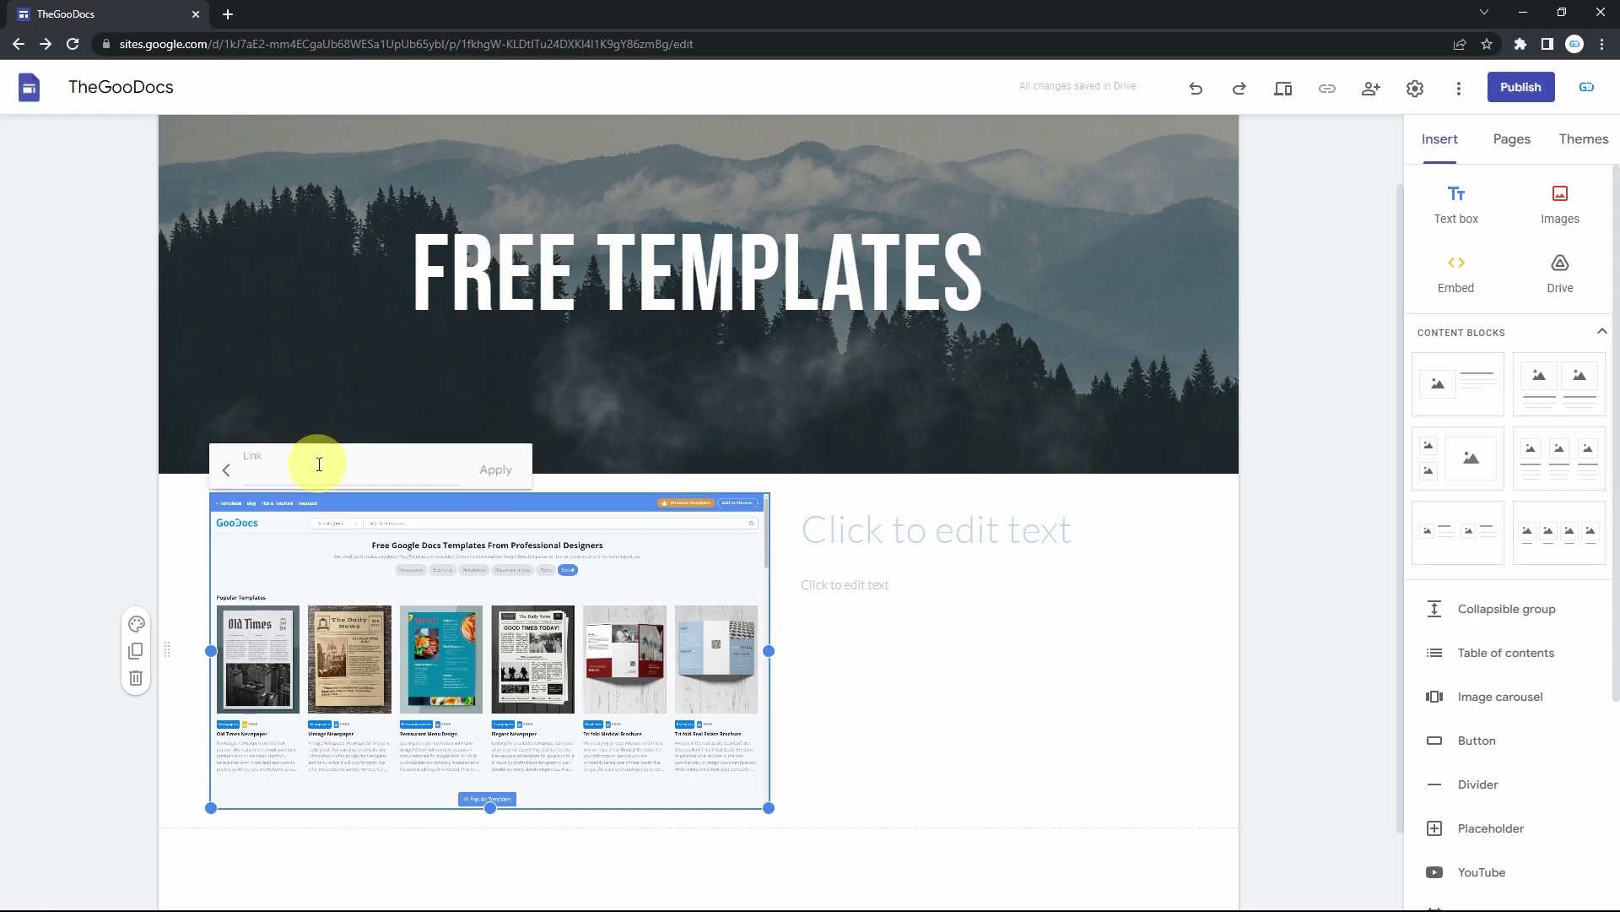
type("https://thegoodocs.com/")
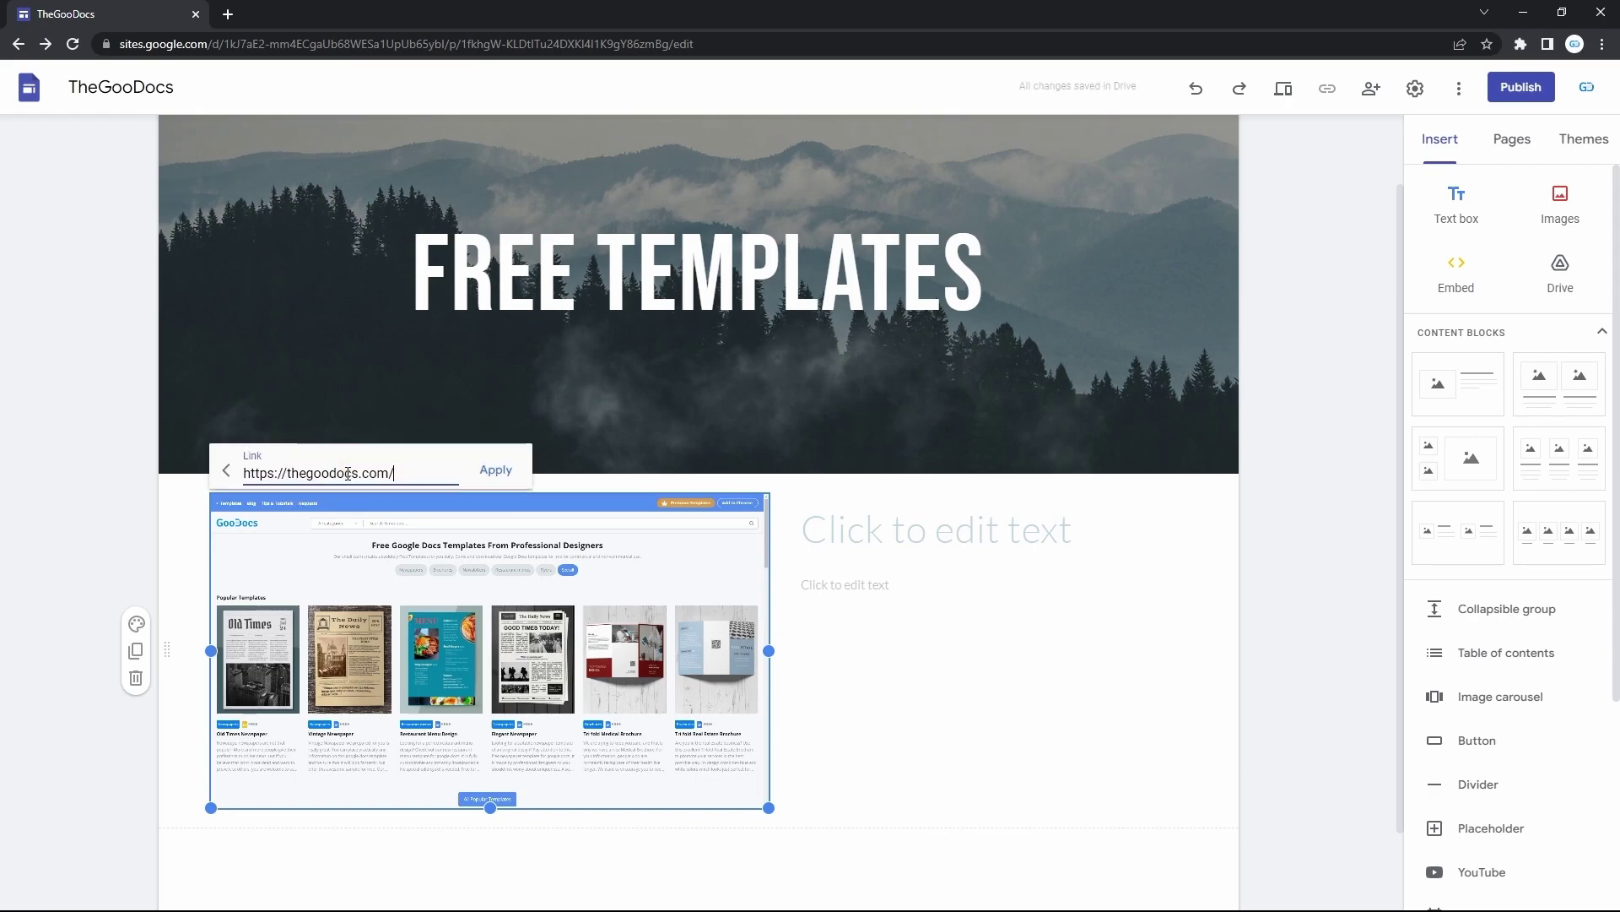
left_click(495, 475)
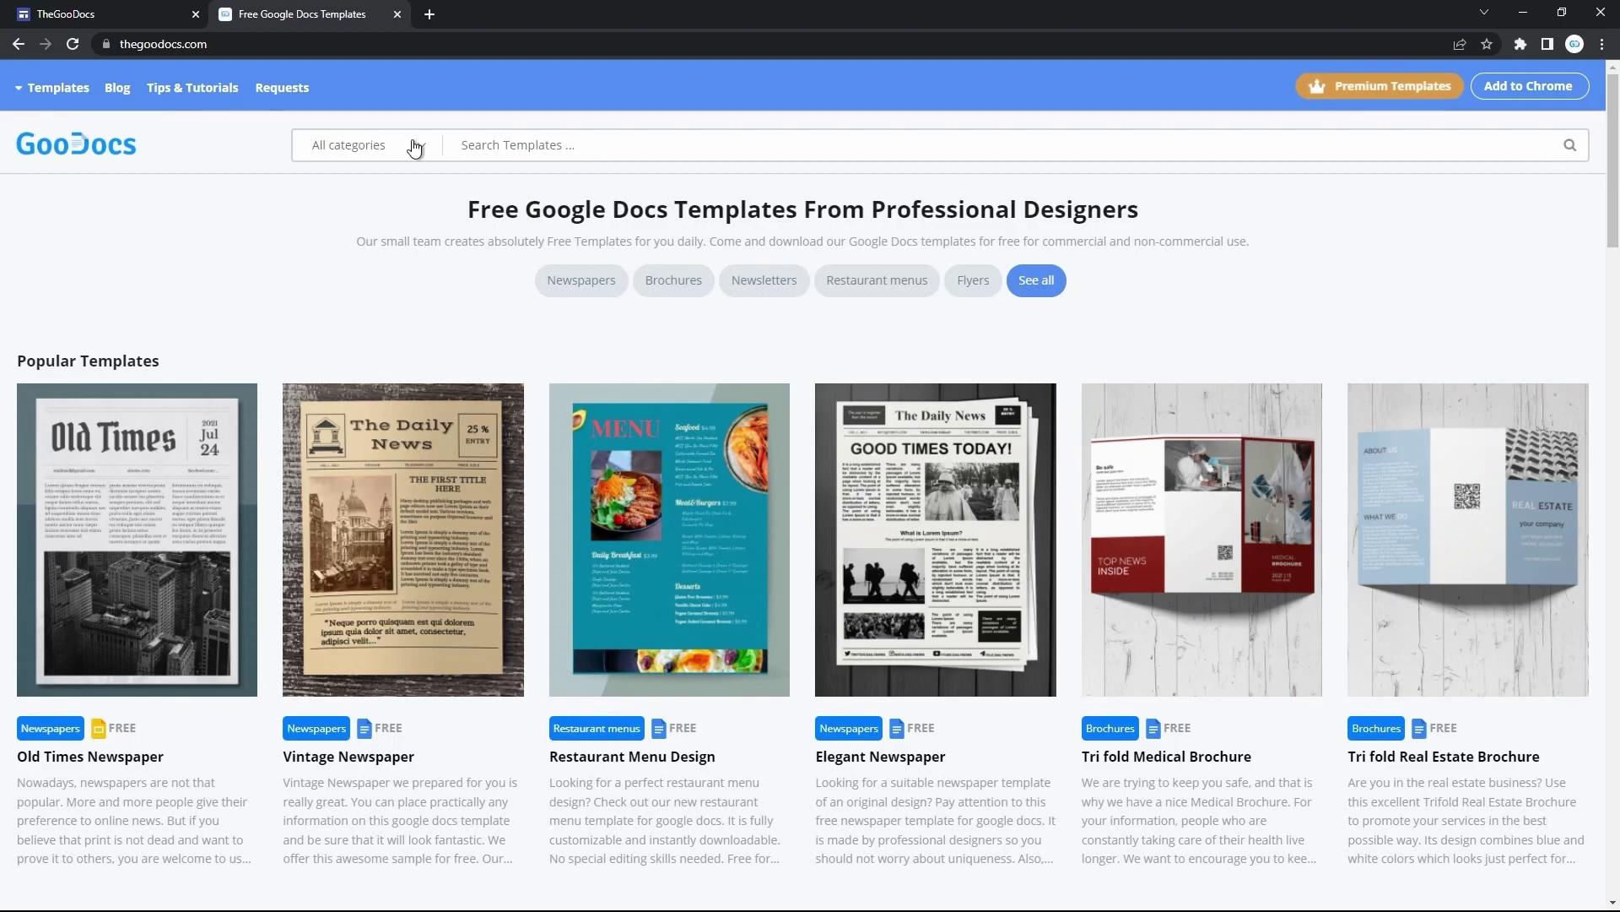
key("ctrl+w")
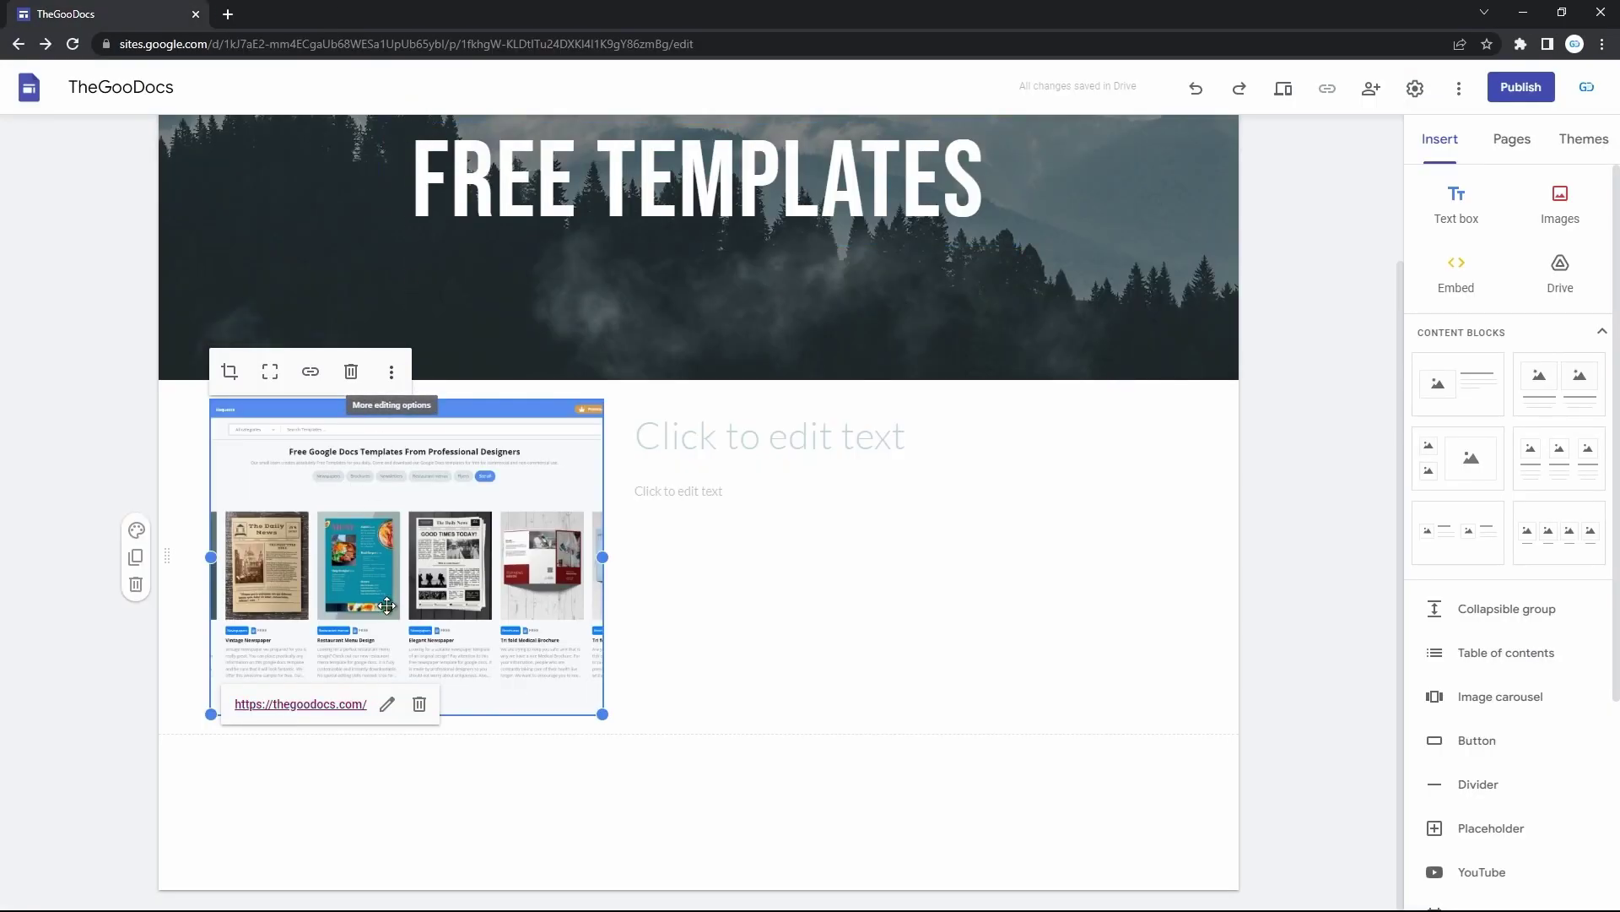
Remove and restore the image link, then open and dismiss the alt text box
left_click(419, 706)
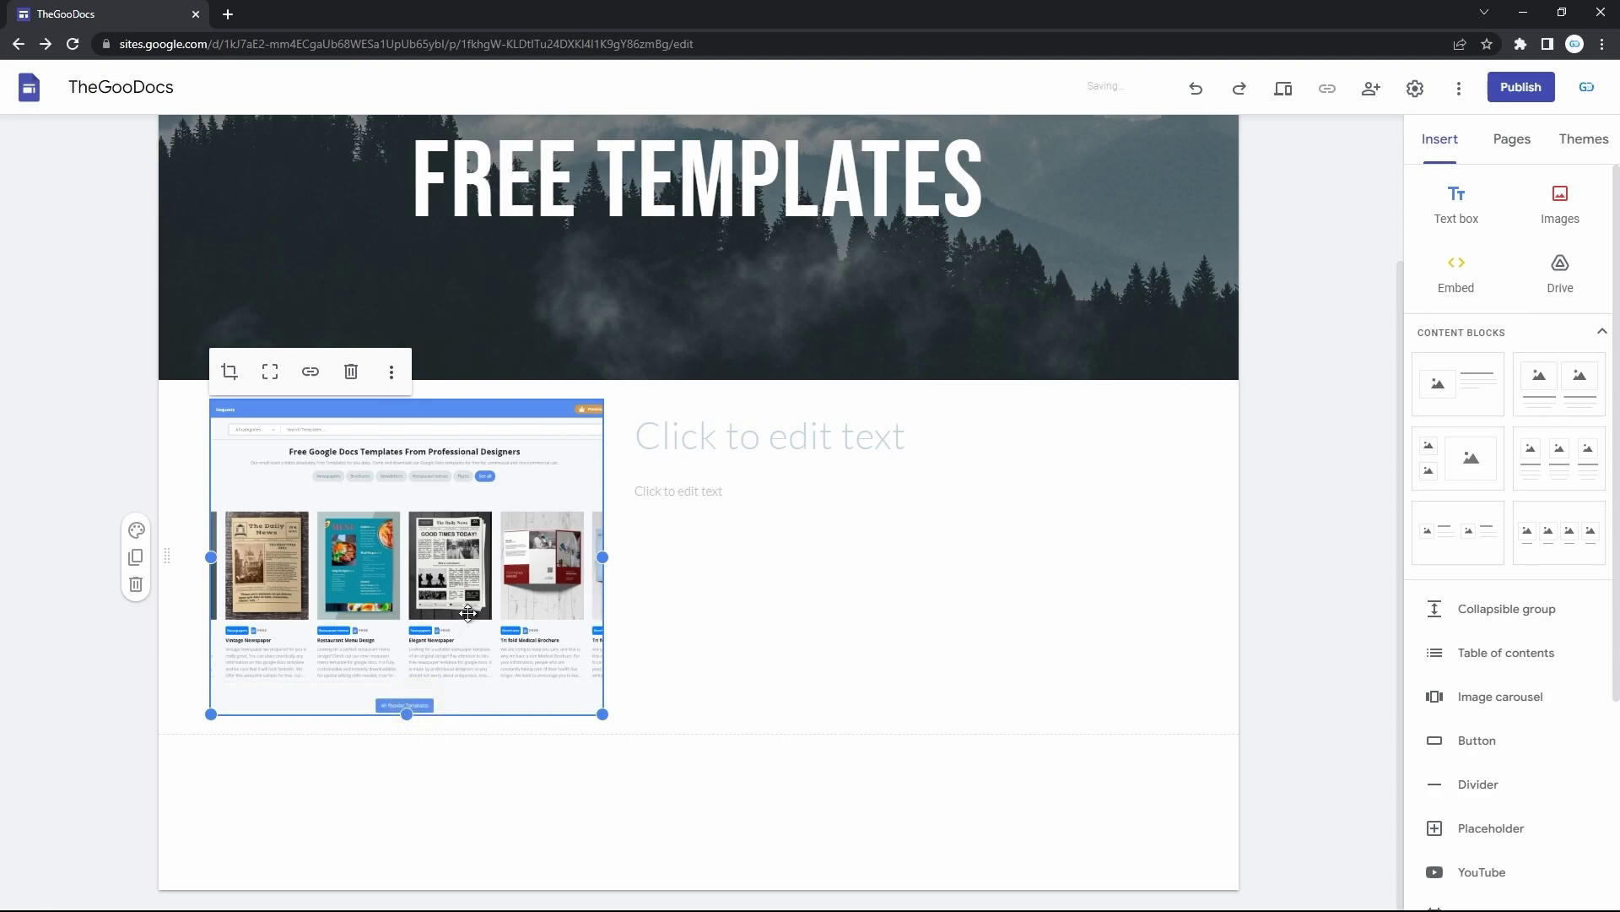
key("ctrl+z")
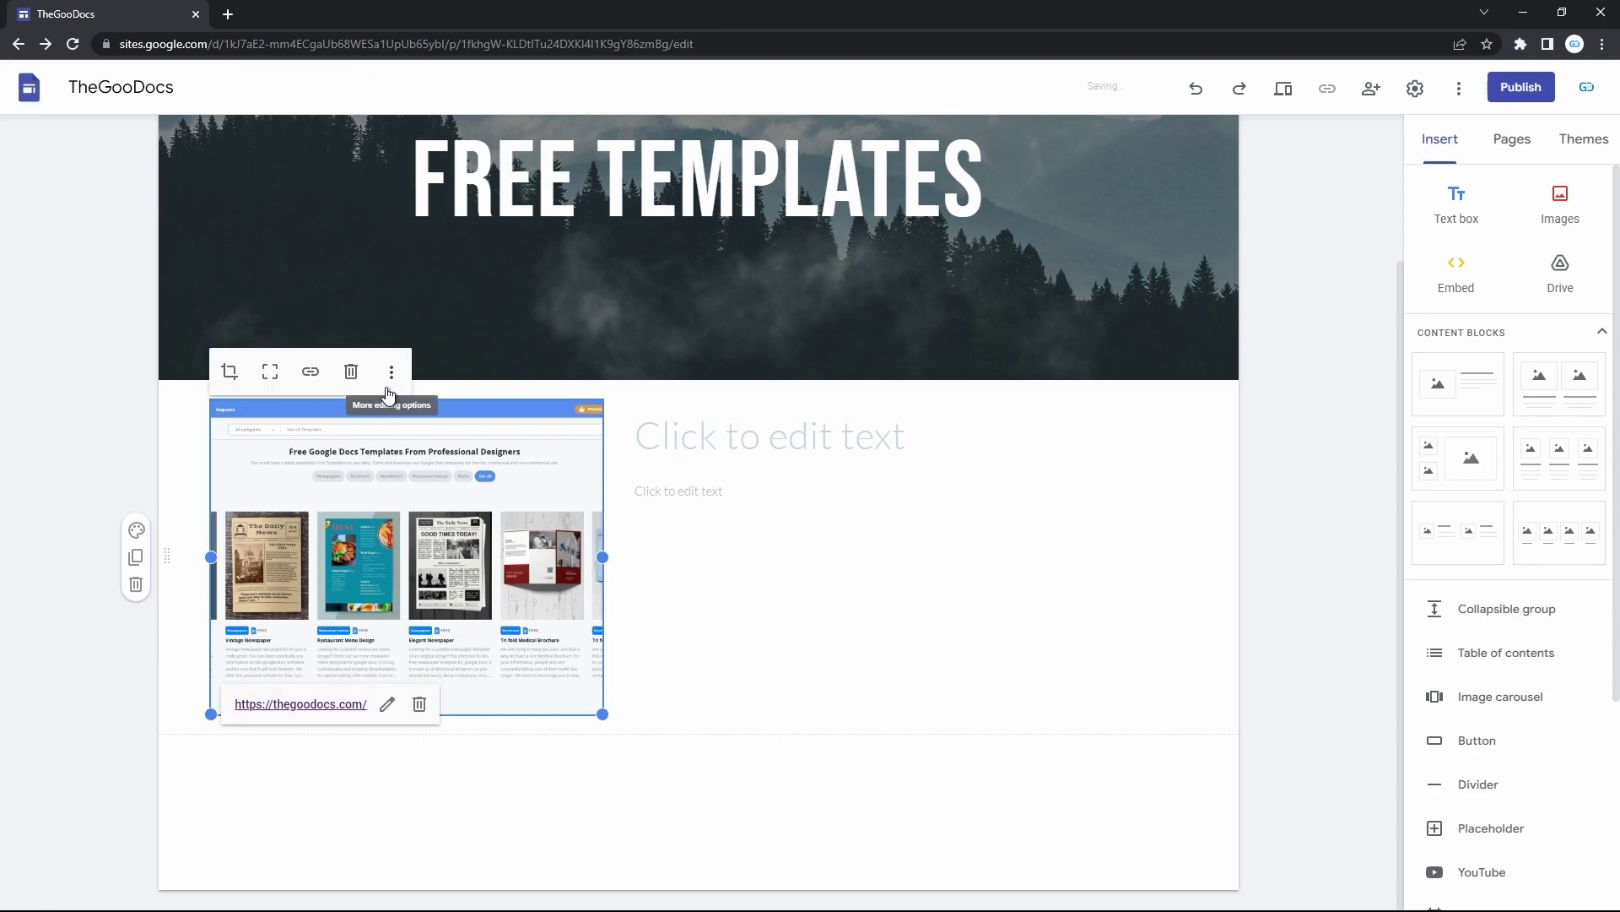
left_click(391, 372)
mouse_move(391, 386)
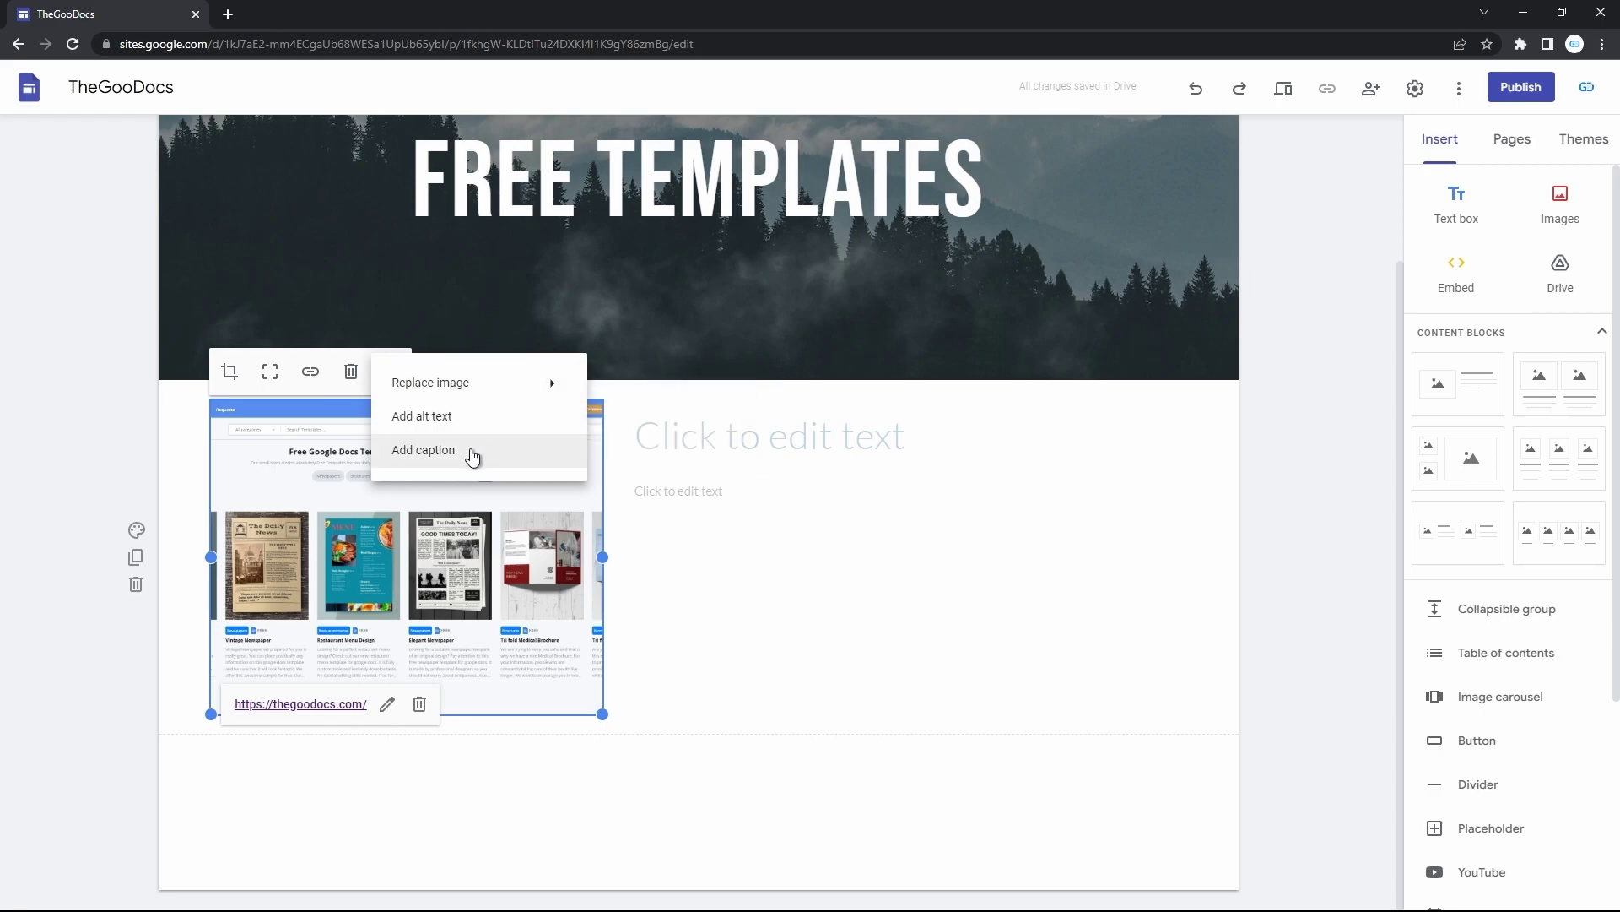
left_click(494, 418)
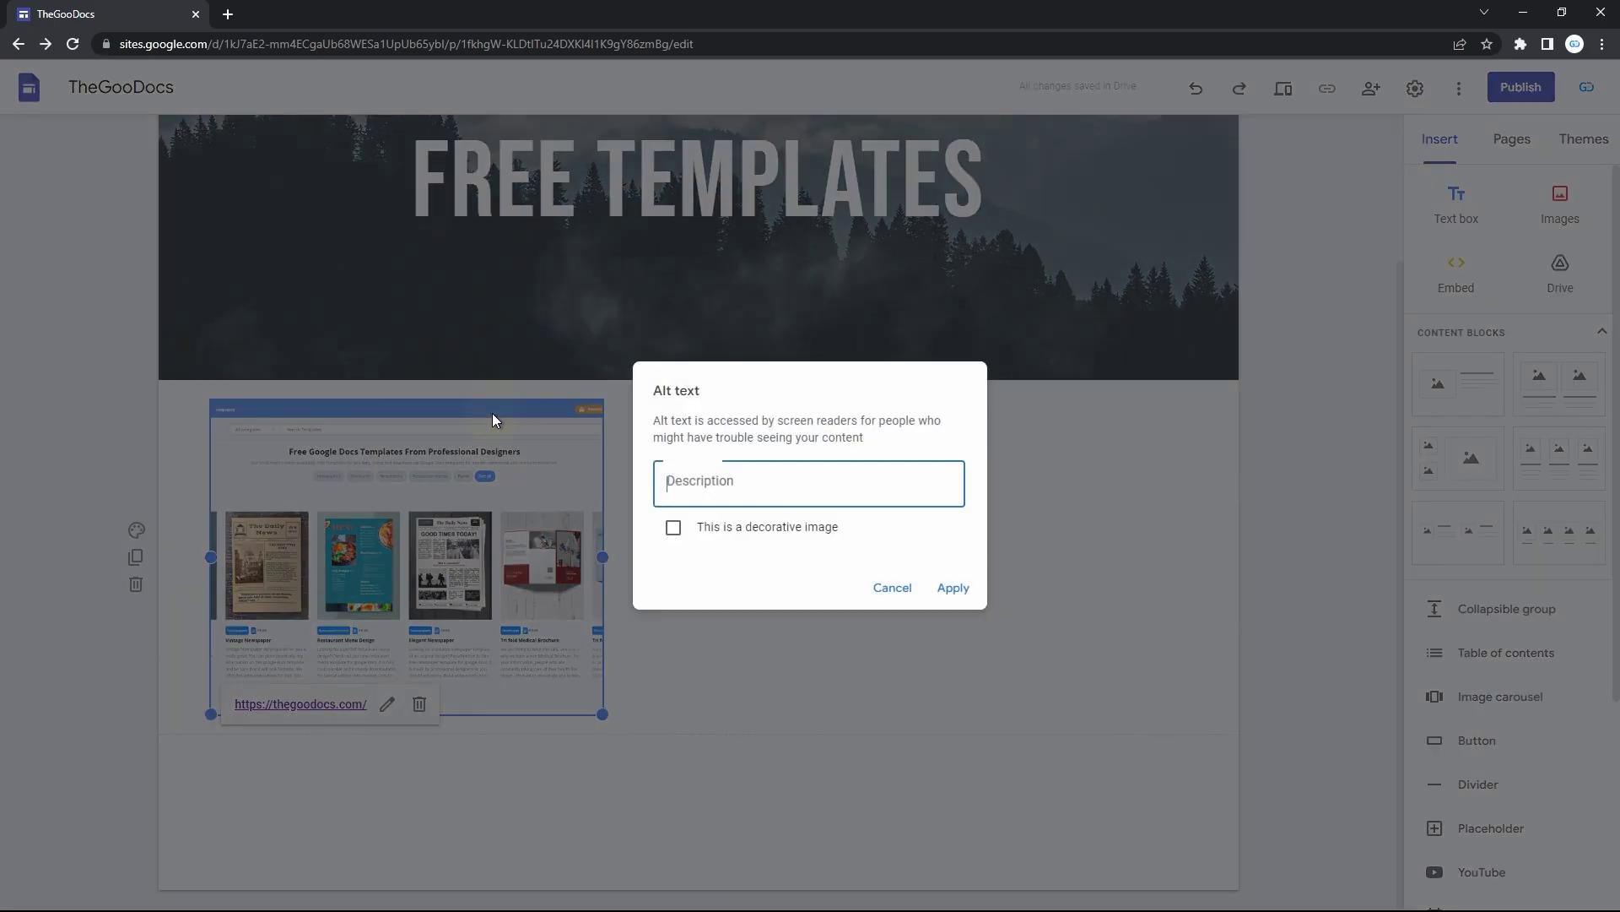
left_click(517, 413)
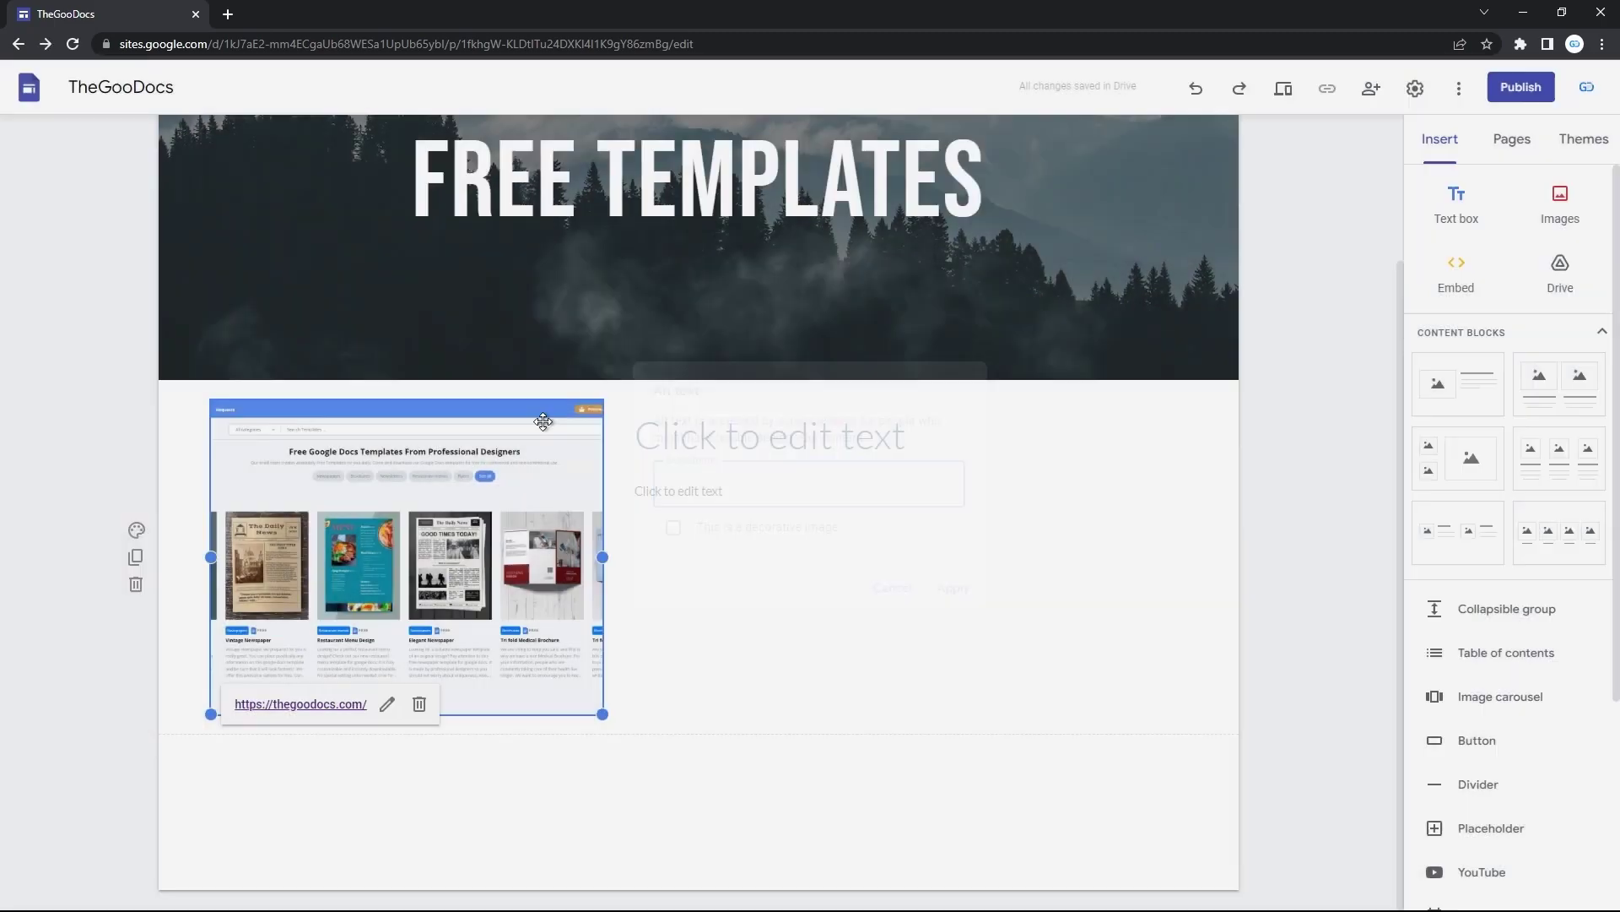
Caption the screenshot 'Author' and make its image group collapsible
left_click(407, 373)
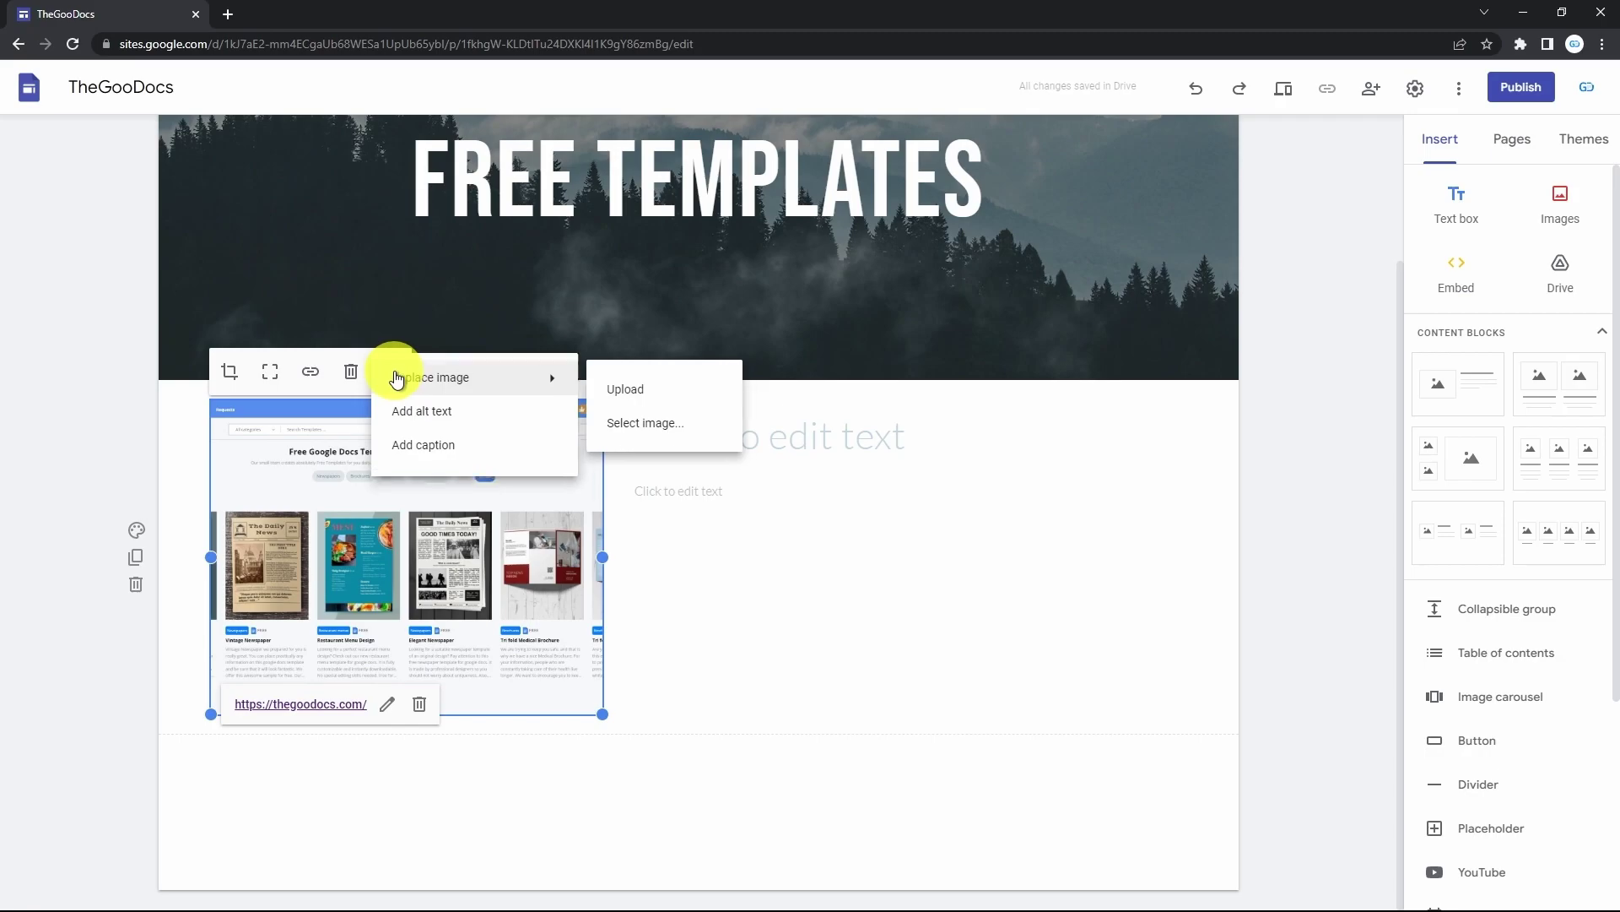
left_click(442, 448)
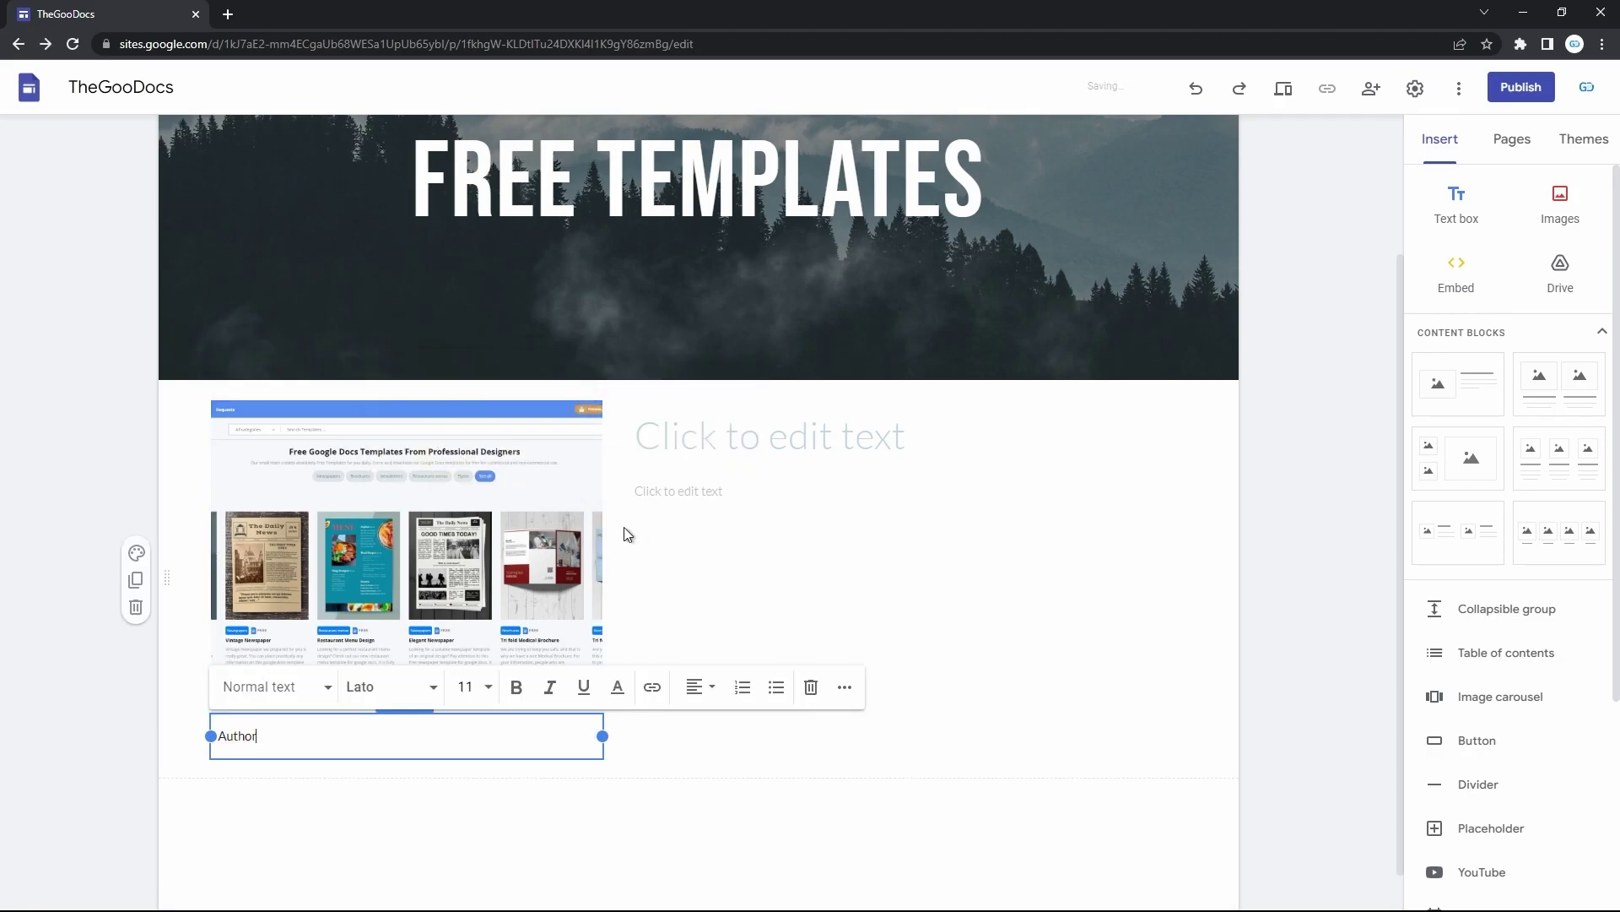
left_click(476, 541)
left_click(236, 372)
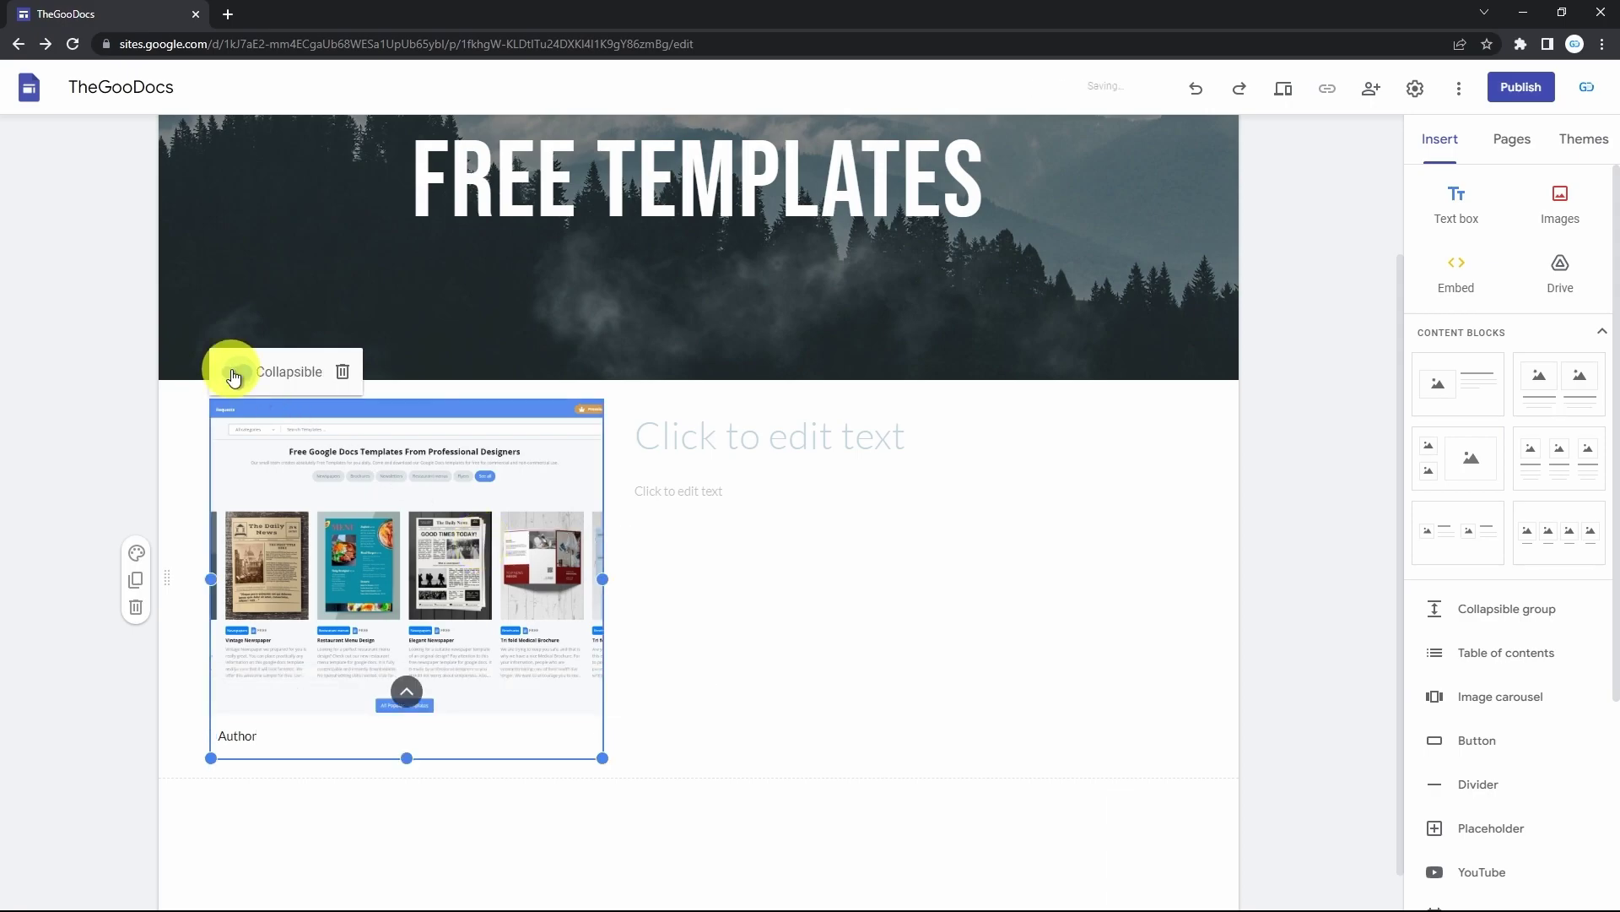
left_click(236, 372)
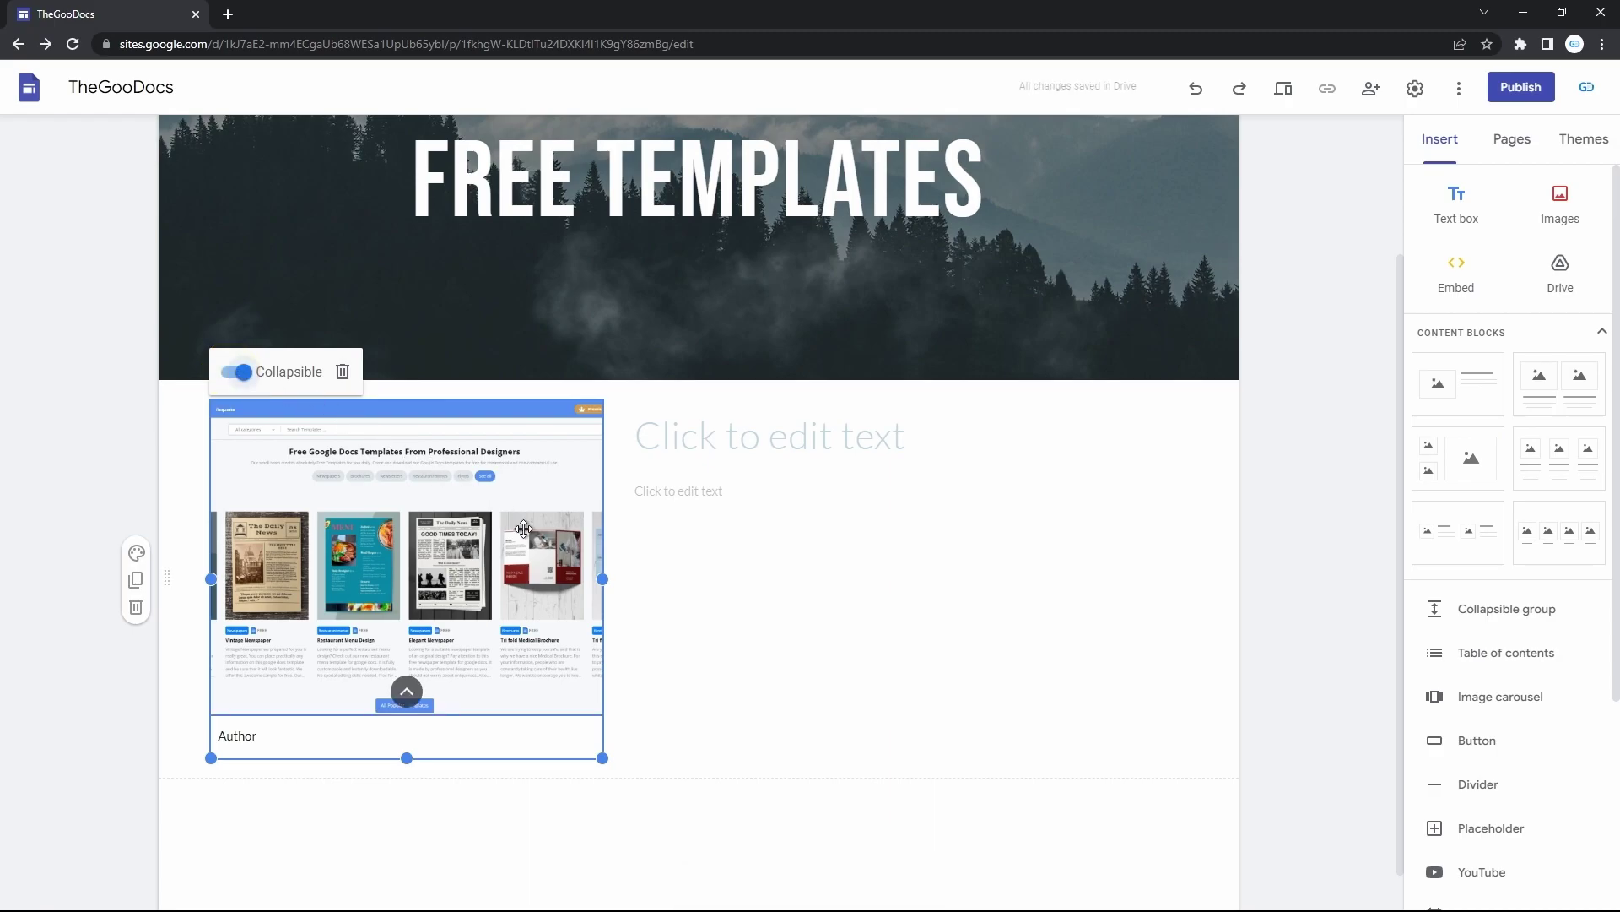
Type 'TheGooDocs' into the title line of the text box
left_click(713, 424)
left_click(712, 497)
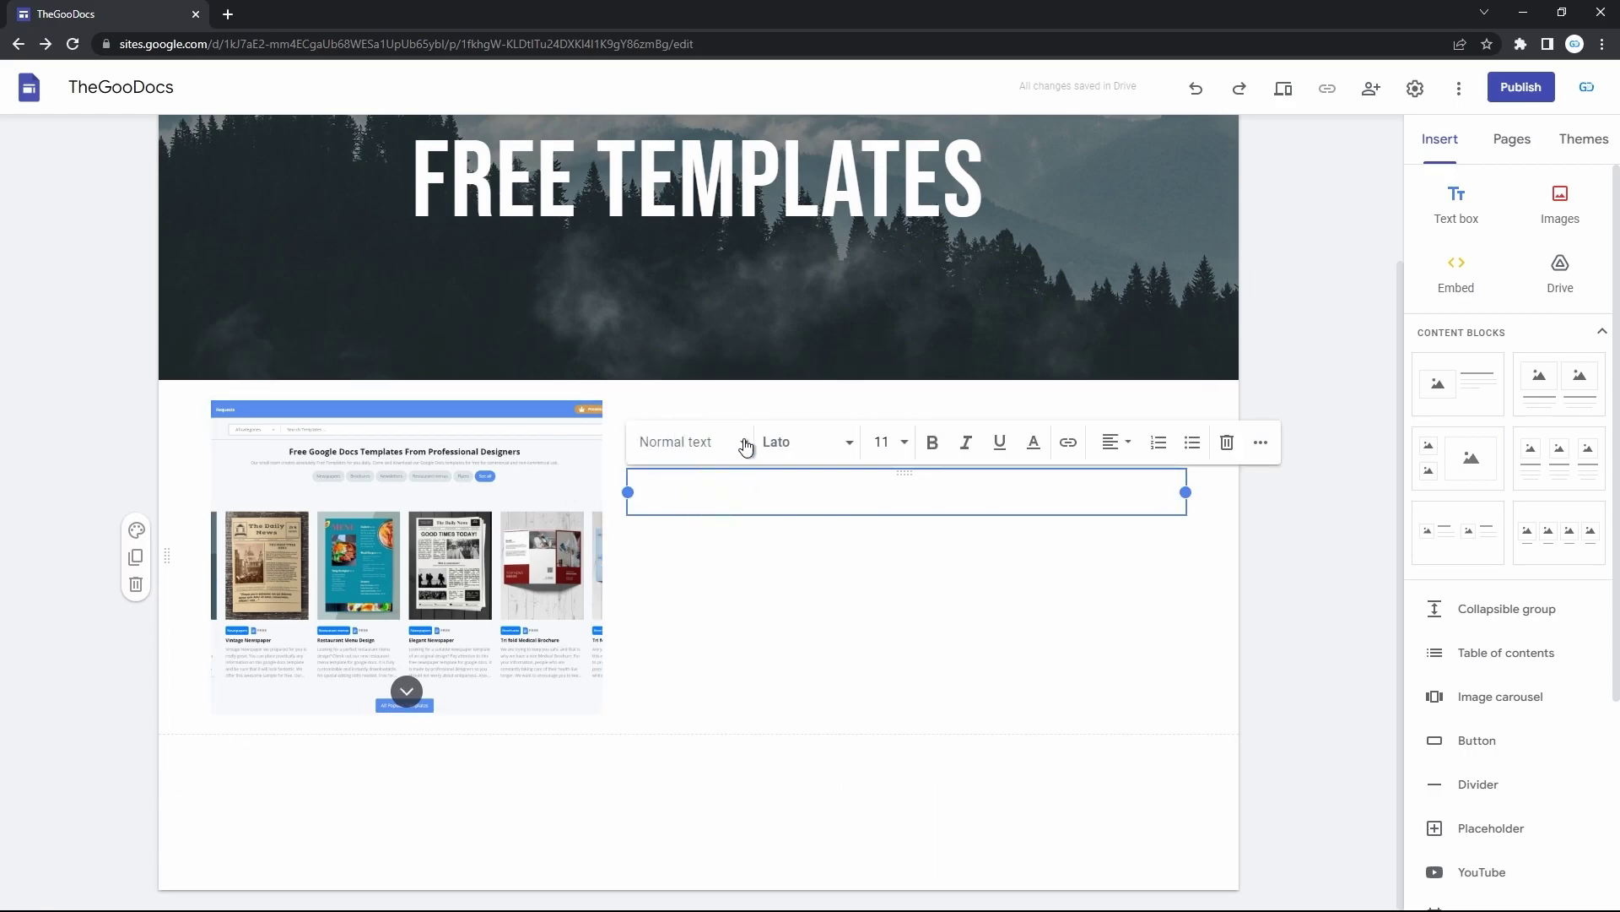
left_click(727, 415)
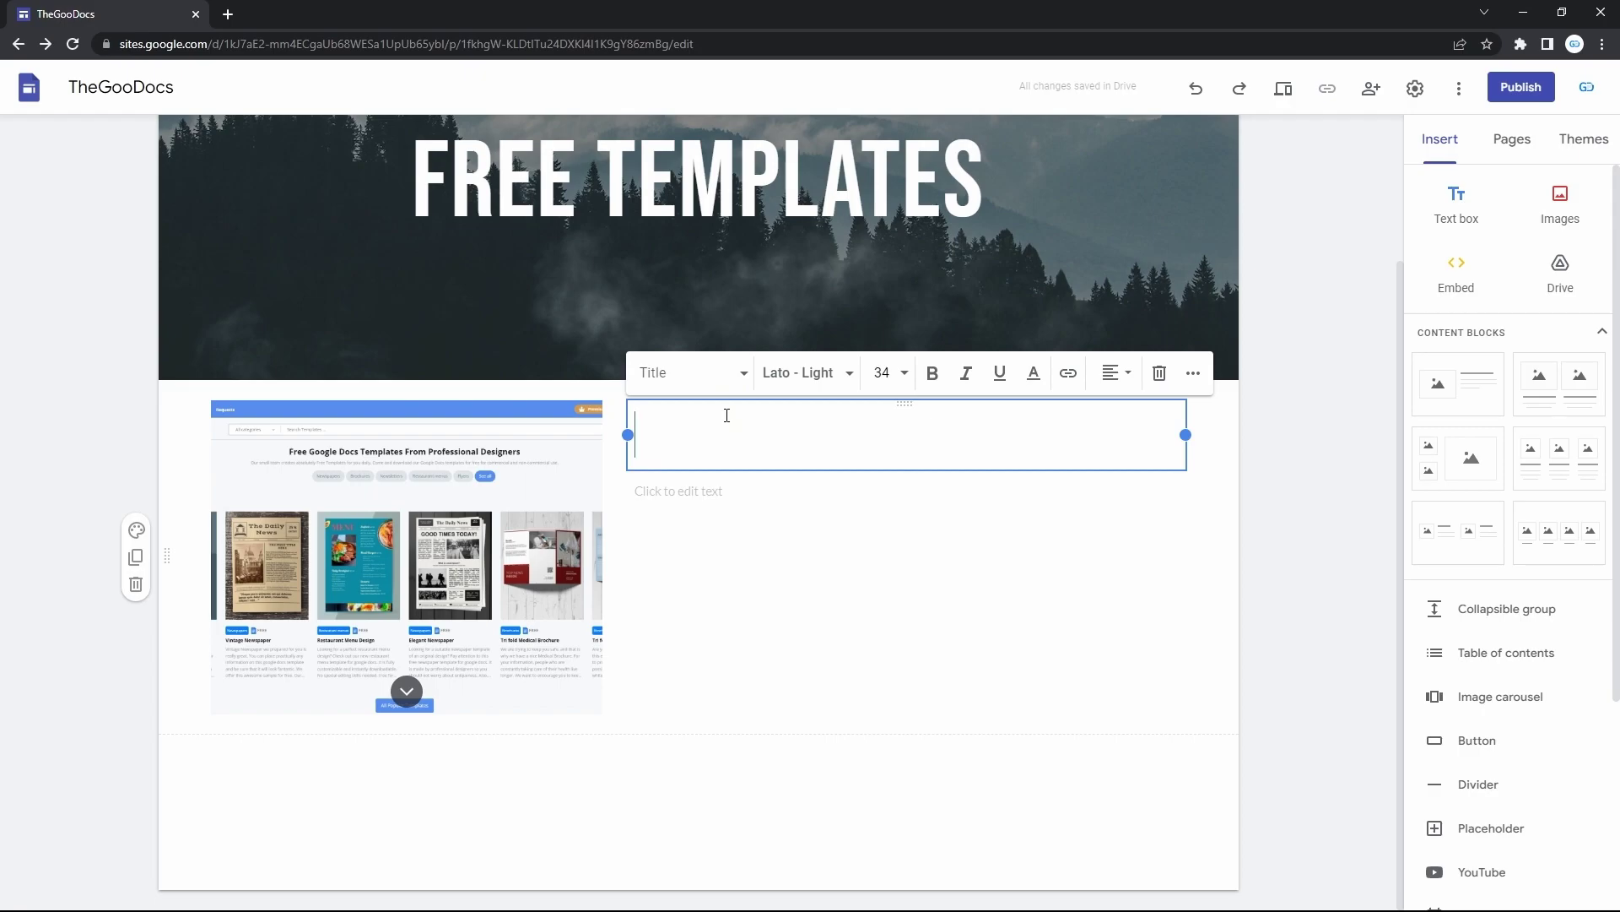
type("TheGooDocs")
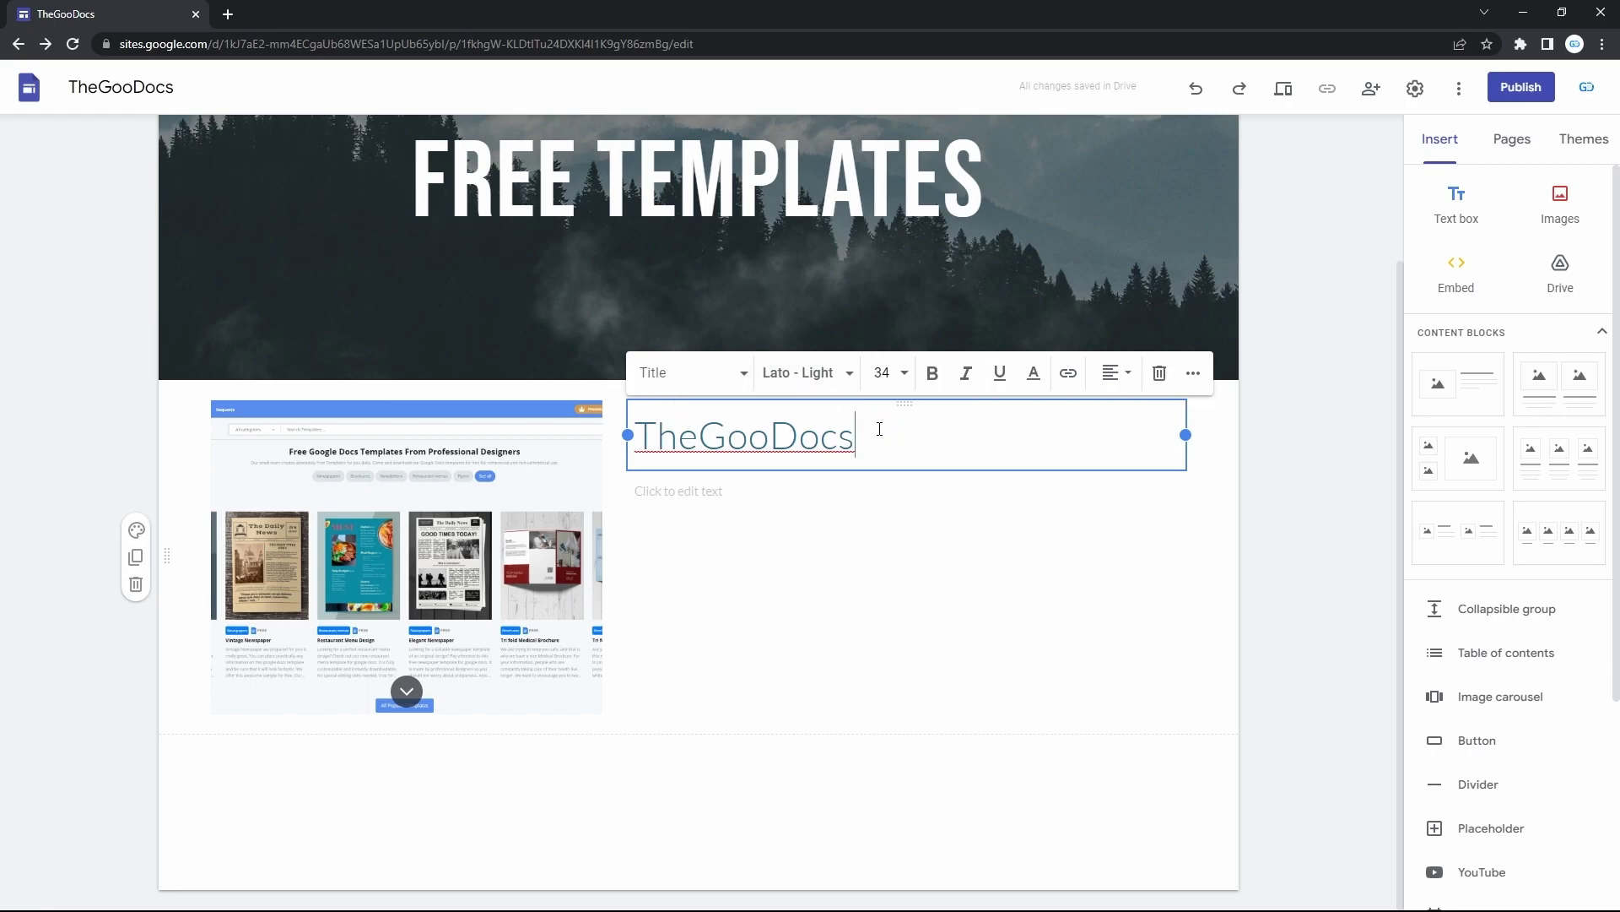
key("ctrl+a")
Format the TheGooDocs title in Comfortaa at size 48, purple and centred
left_click(809, 372)
left_click(1006, 676)
left_click(882, 372)
left_click(888, 823)
left_click(1033, 372)
left_click(1052, 518)
left_click(1033, 372)
left_click(1123, 523)
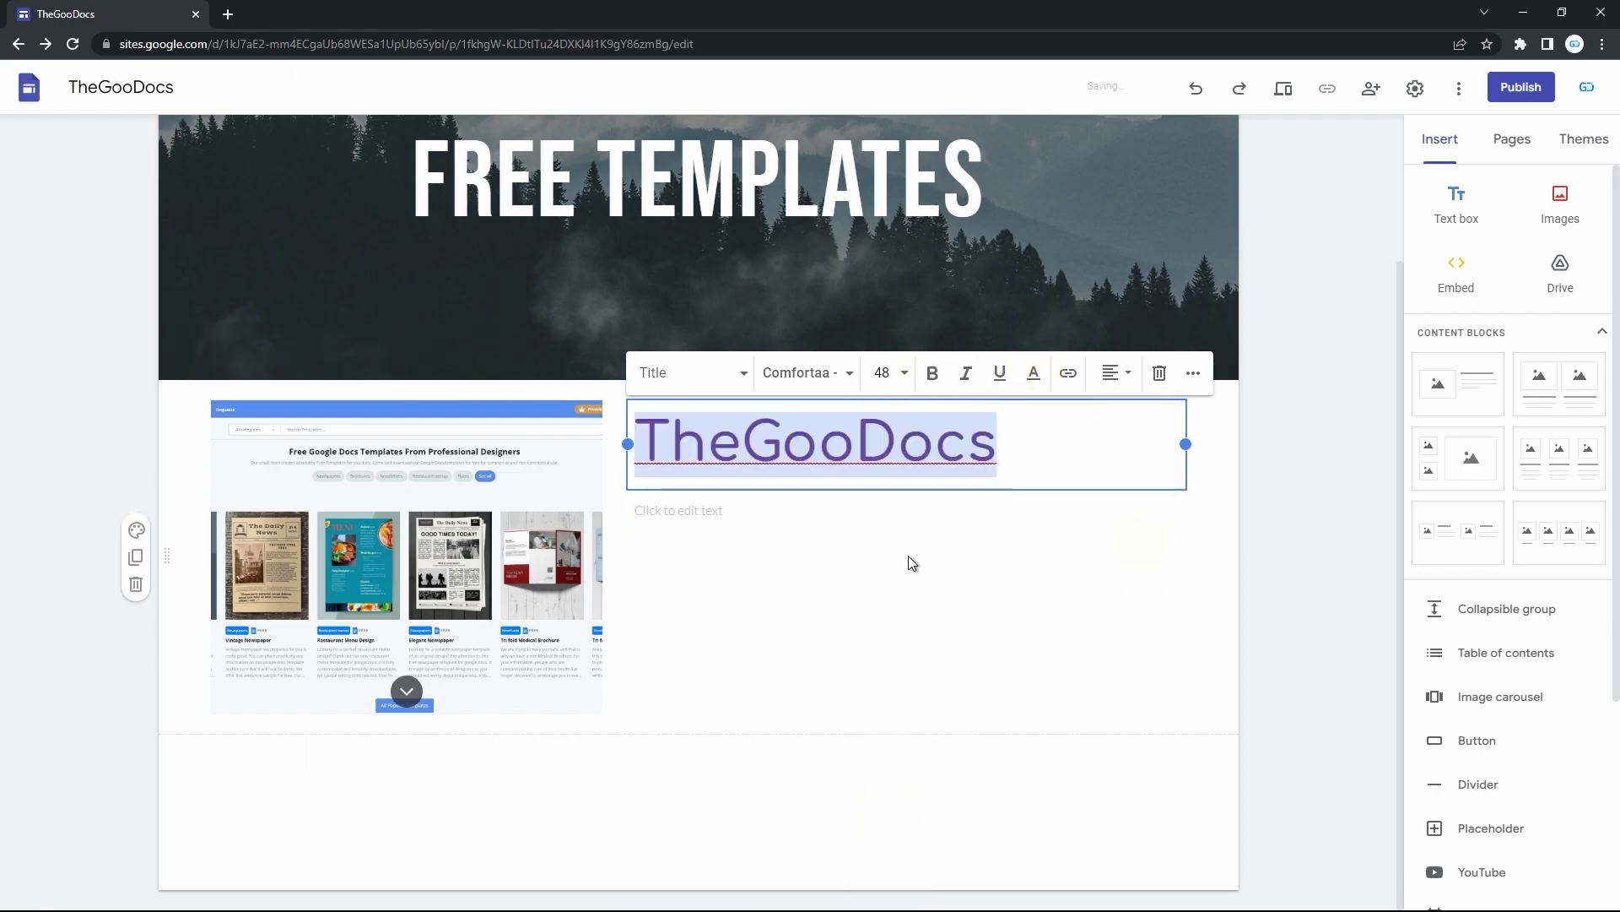
left_click(1116, 372)
left_click(1114, 496)
Write the subtitle 'Free templates for everyone!' in Comfortaa at size 24
left_click(754, 515)
type("Free")
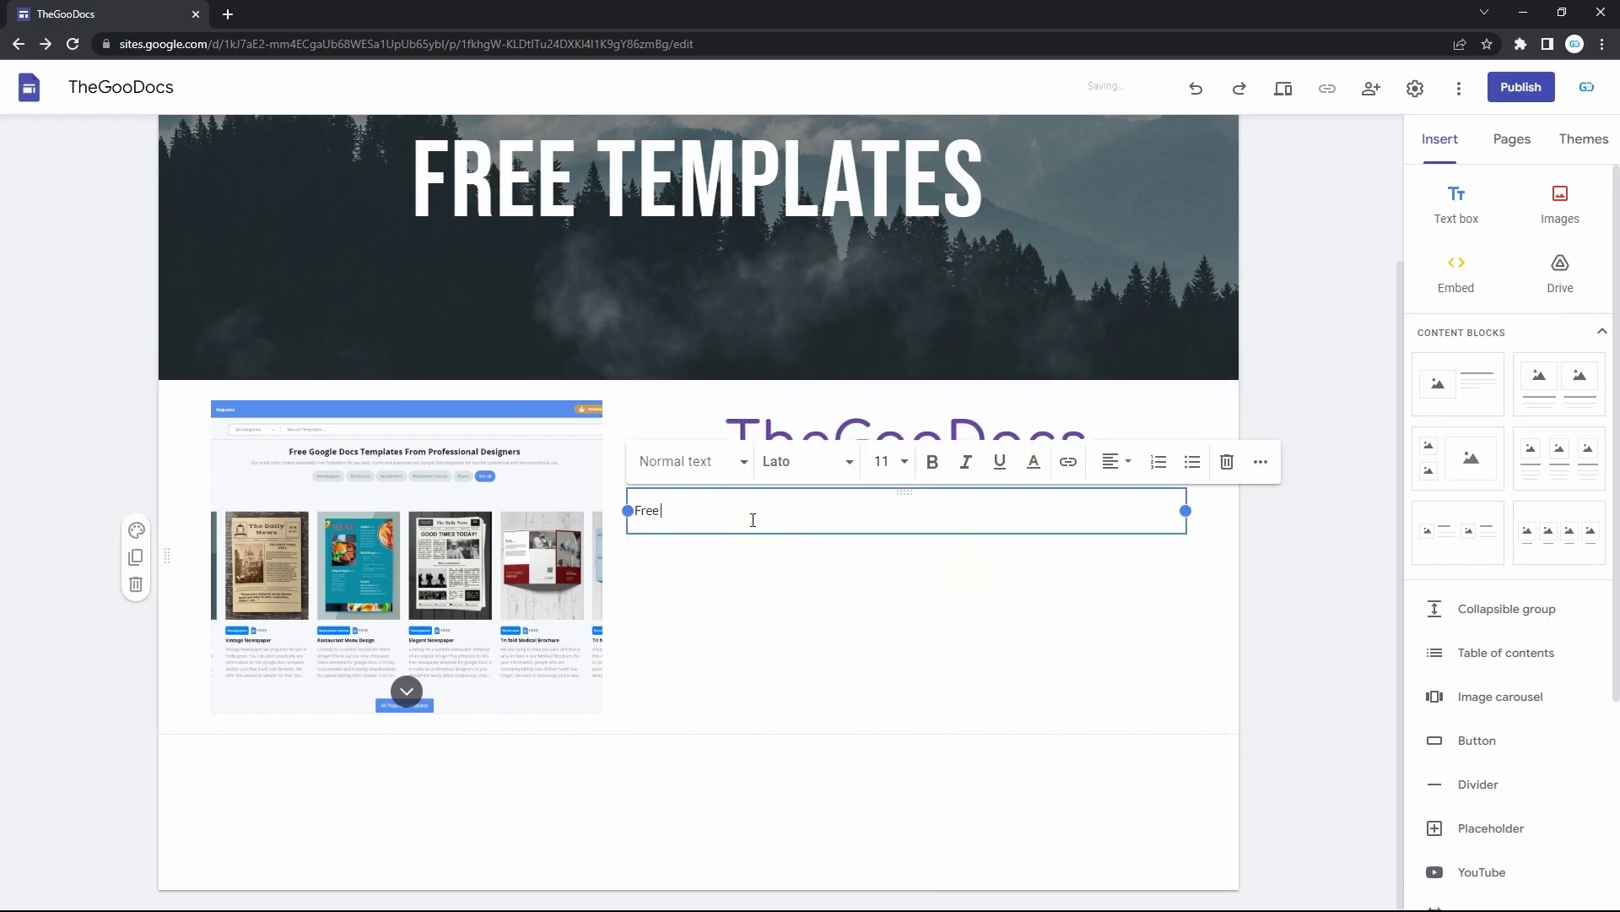
key("ctrl+a")
left_click(832, 463)
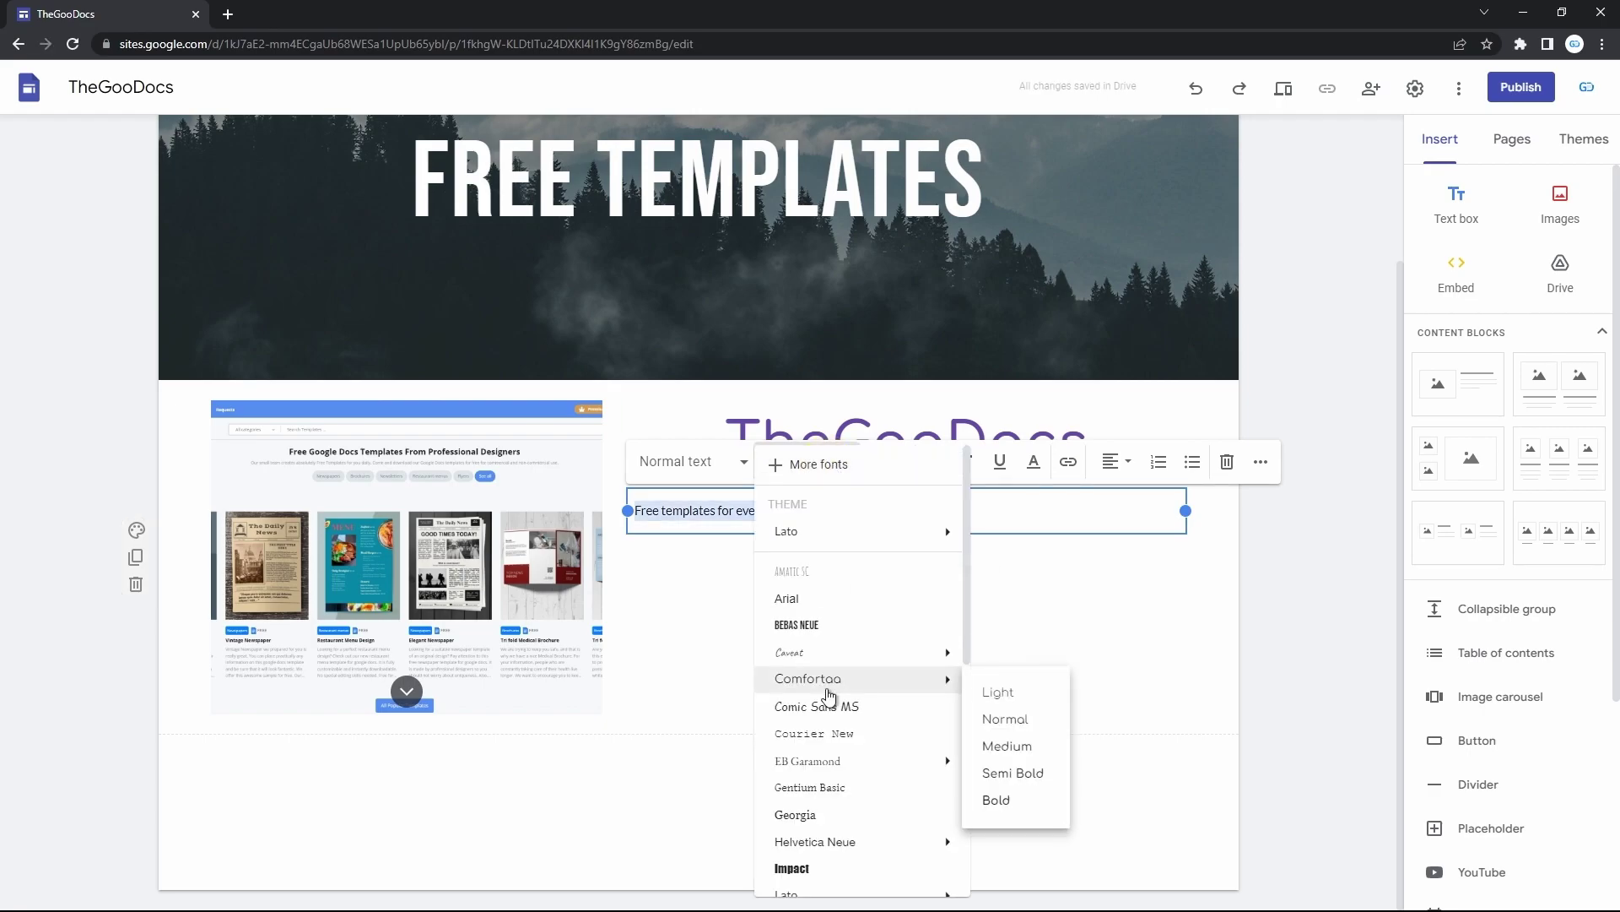
left_click(802, 463)
left_click(806, 461)
left_click(989, 717)
left_click(892, 461)
left_click(878, 802)
left_click(971, 462)
left_click(1068, 461)
type("https://thegoodocs.com/")
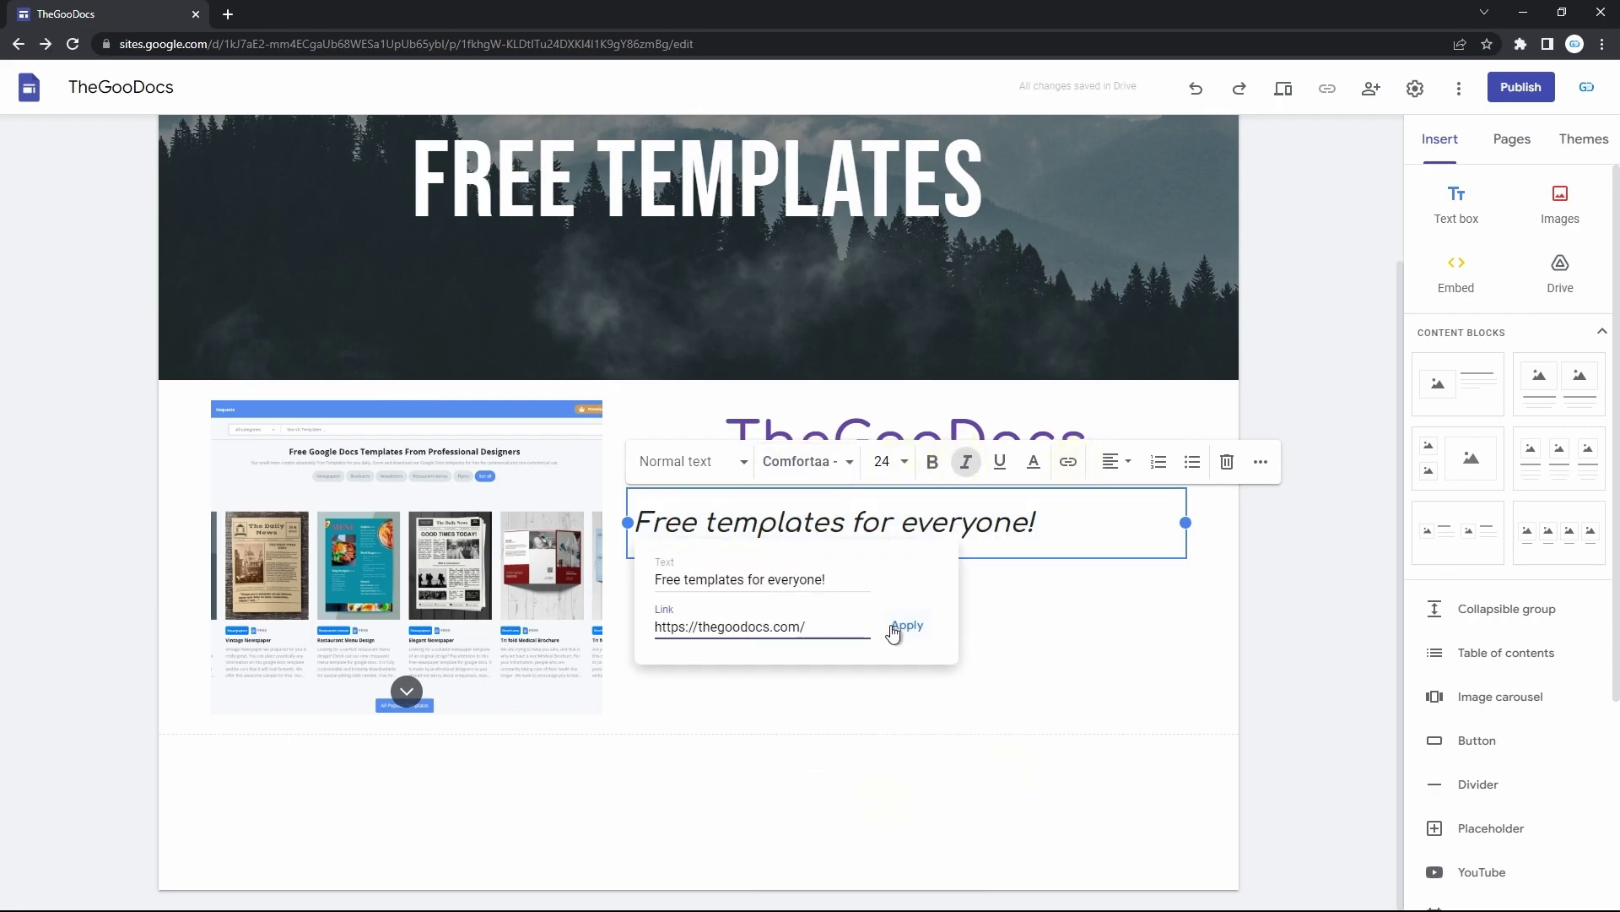
left_click(900, 626)
Check the title's colour and extra formatting options, then reselect the subtitle box
left_click(1010, 633)
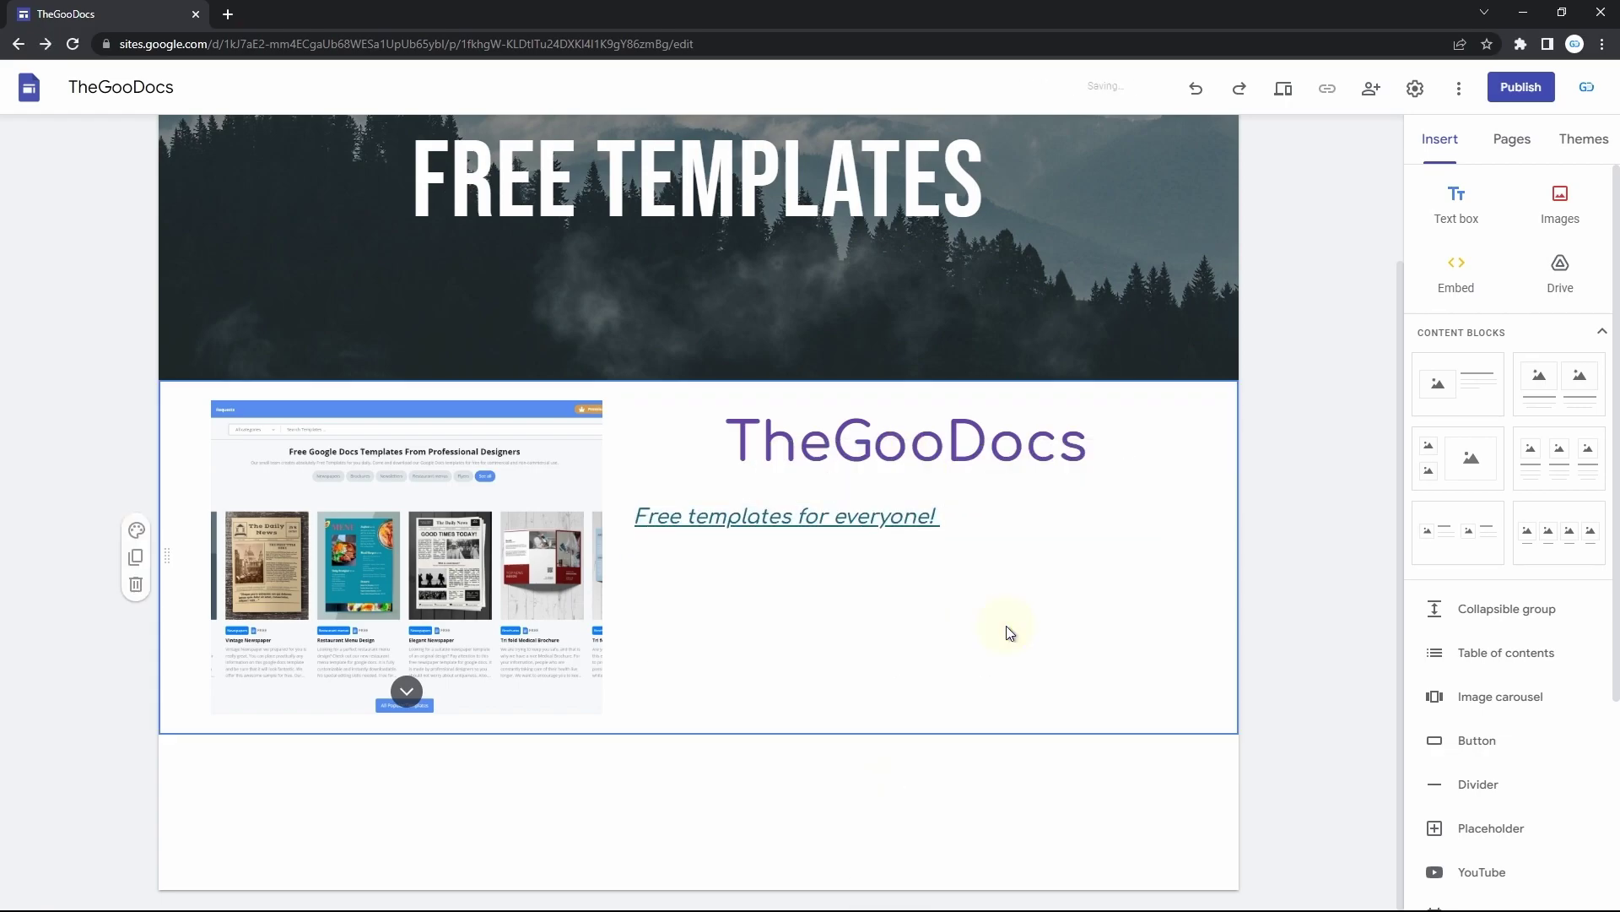
double_click(928, 439)
left_click(1034, 373)
left_click(1192, 374)
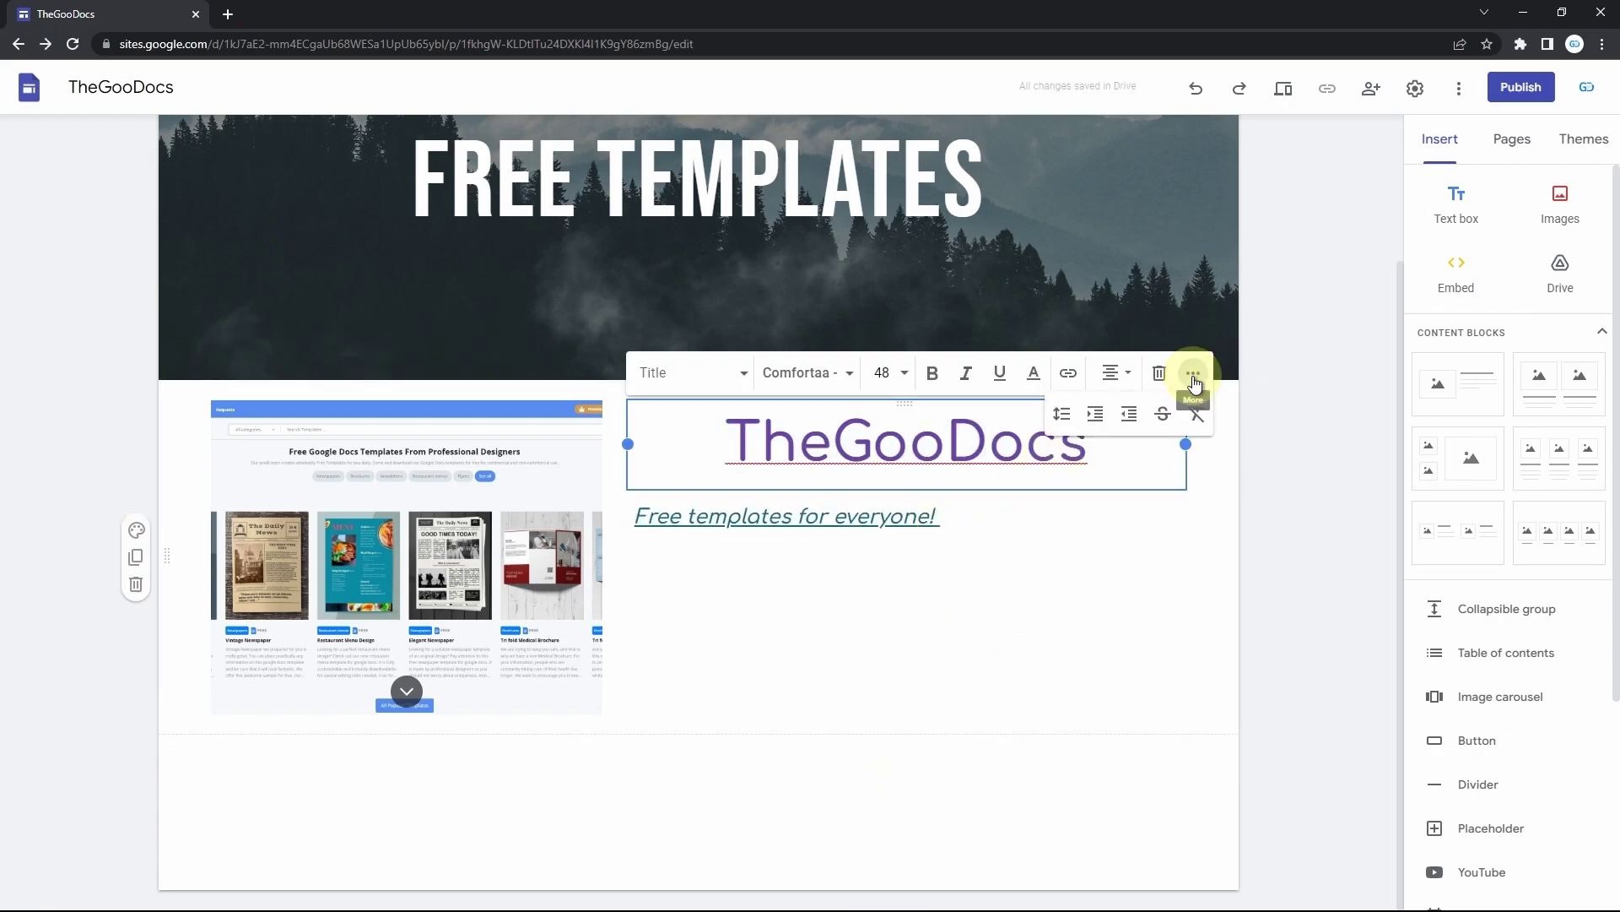
left_click(911, 523)
left_click(952, 658)
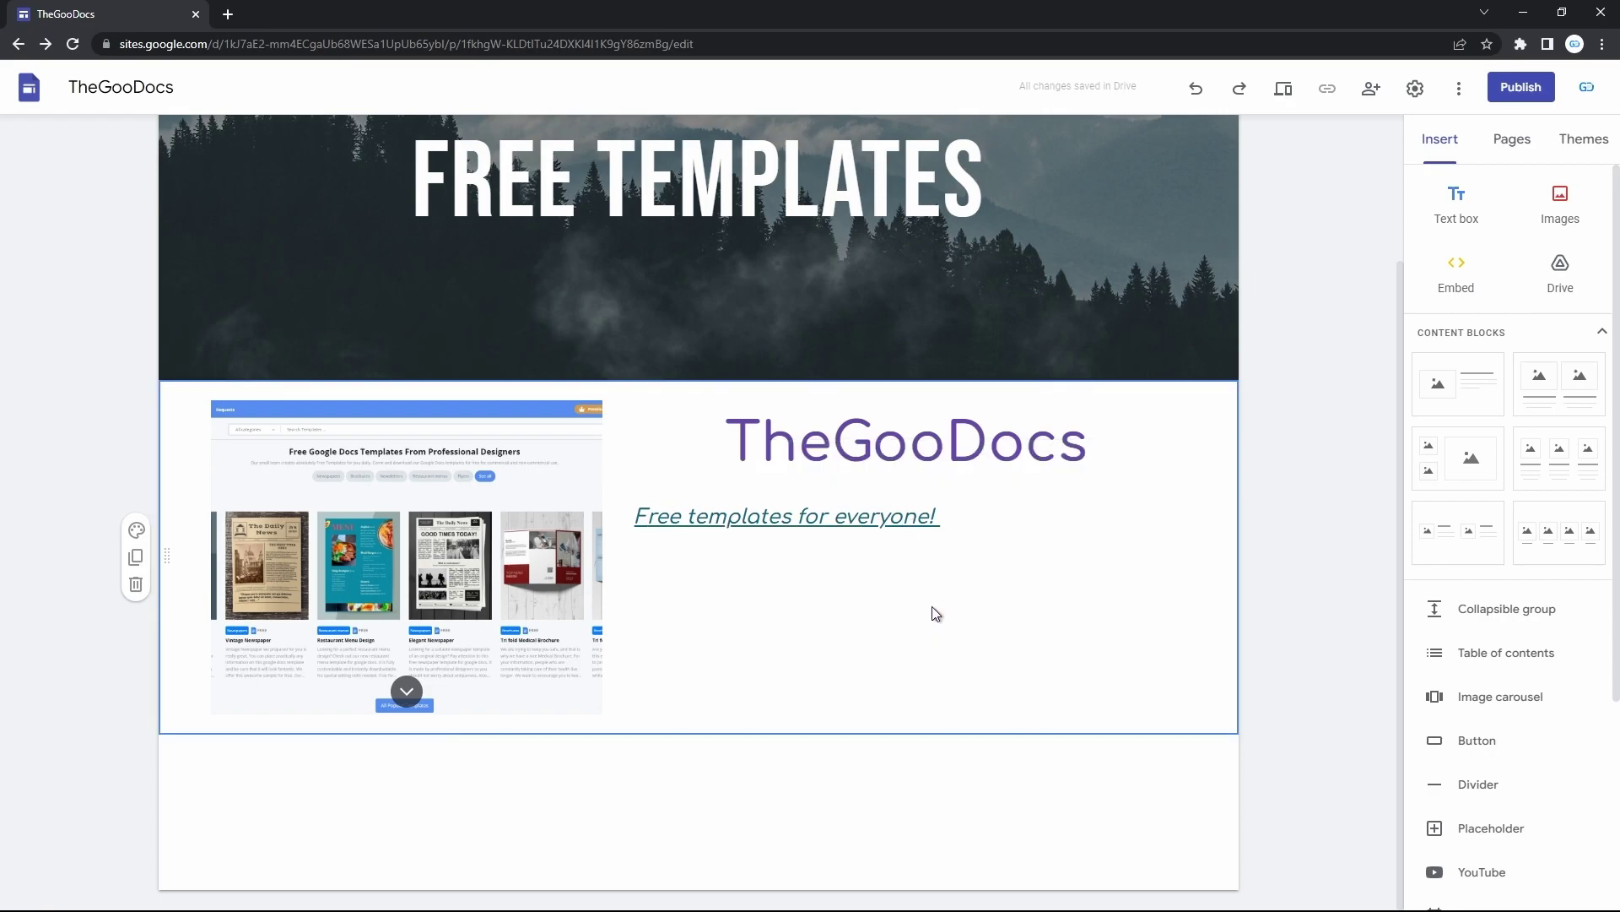
left_click(902, 518)
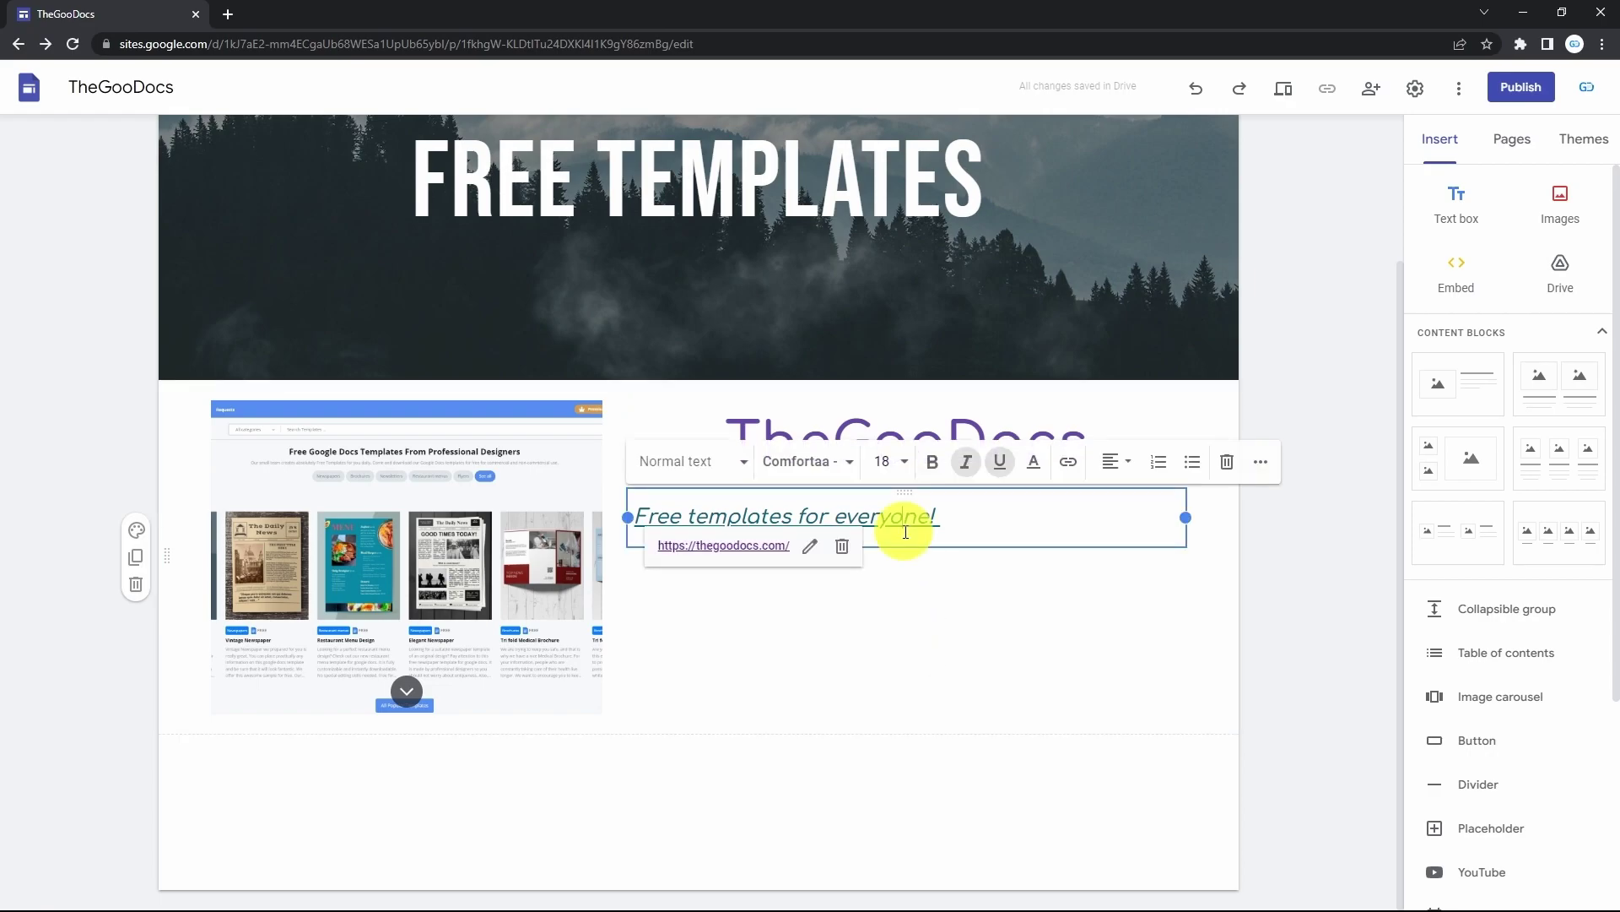
Move the TheGooDocs title box below the subtitle, undoing one attempt, and resize it to 36
left_click(896, 427)
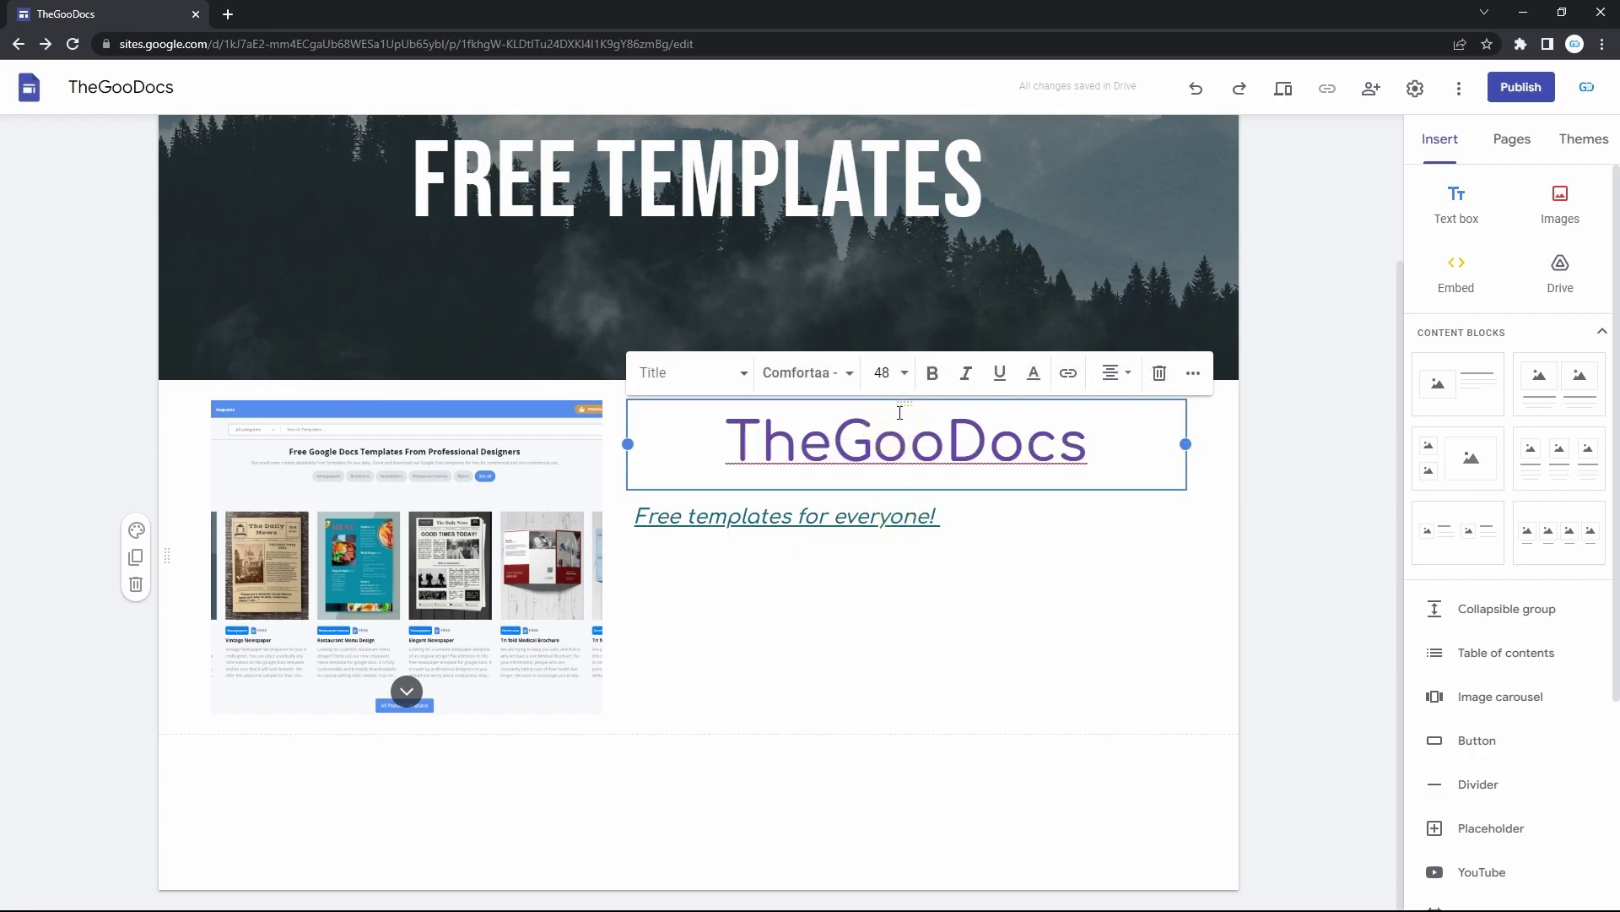
left_click_drag(903, 405, 550, 398)
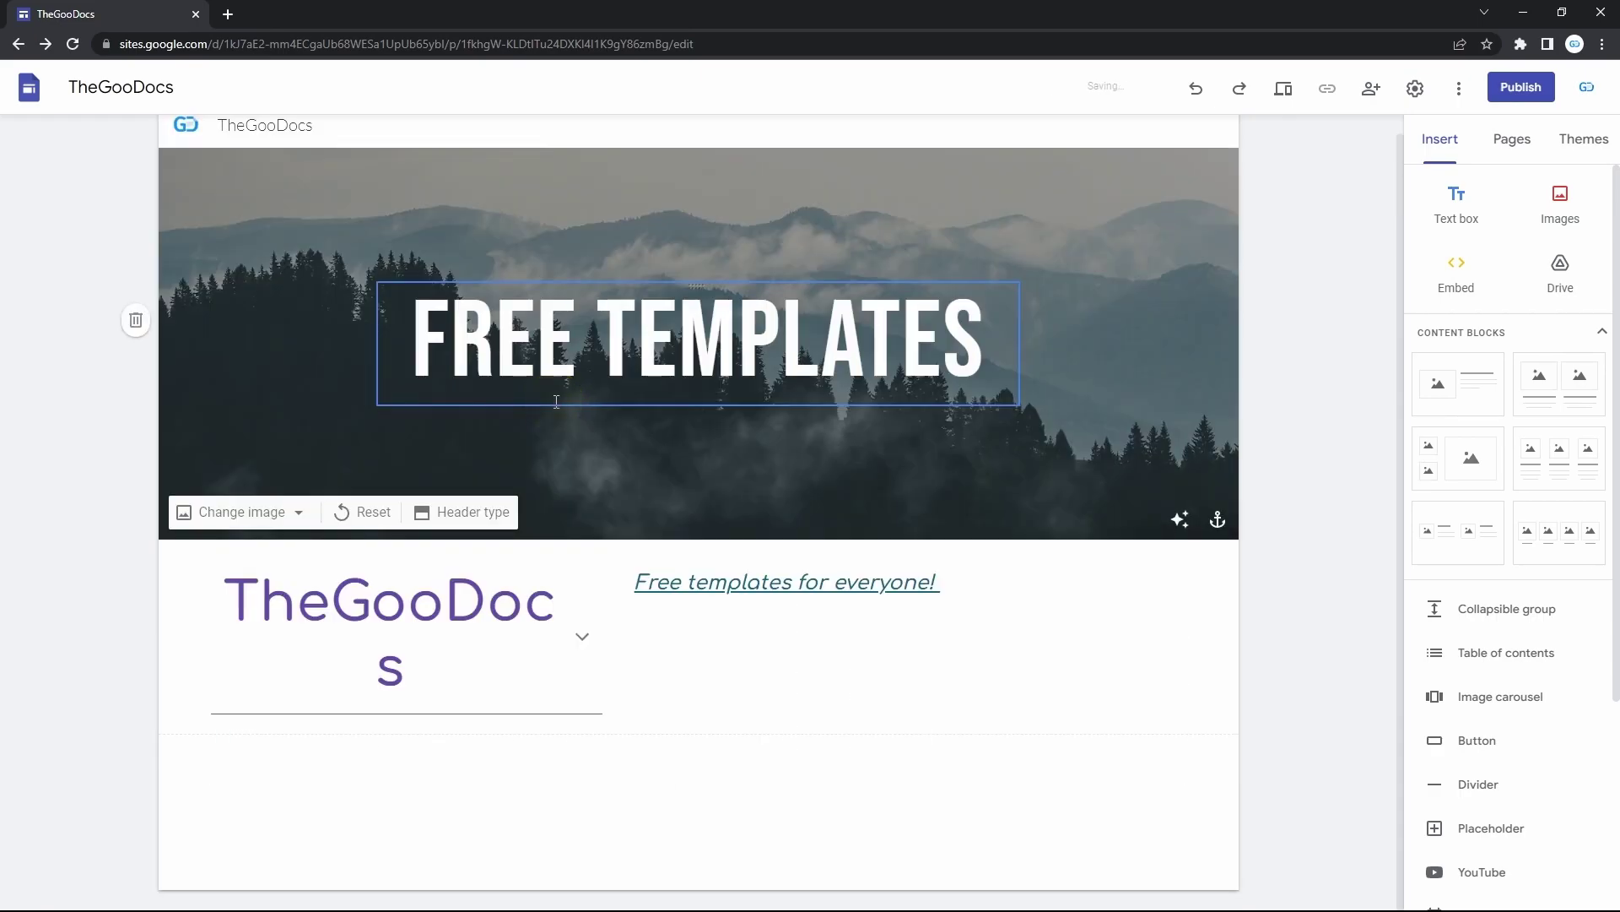
key("ctrl+z")
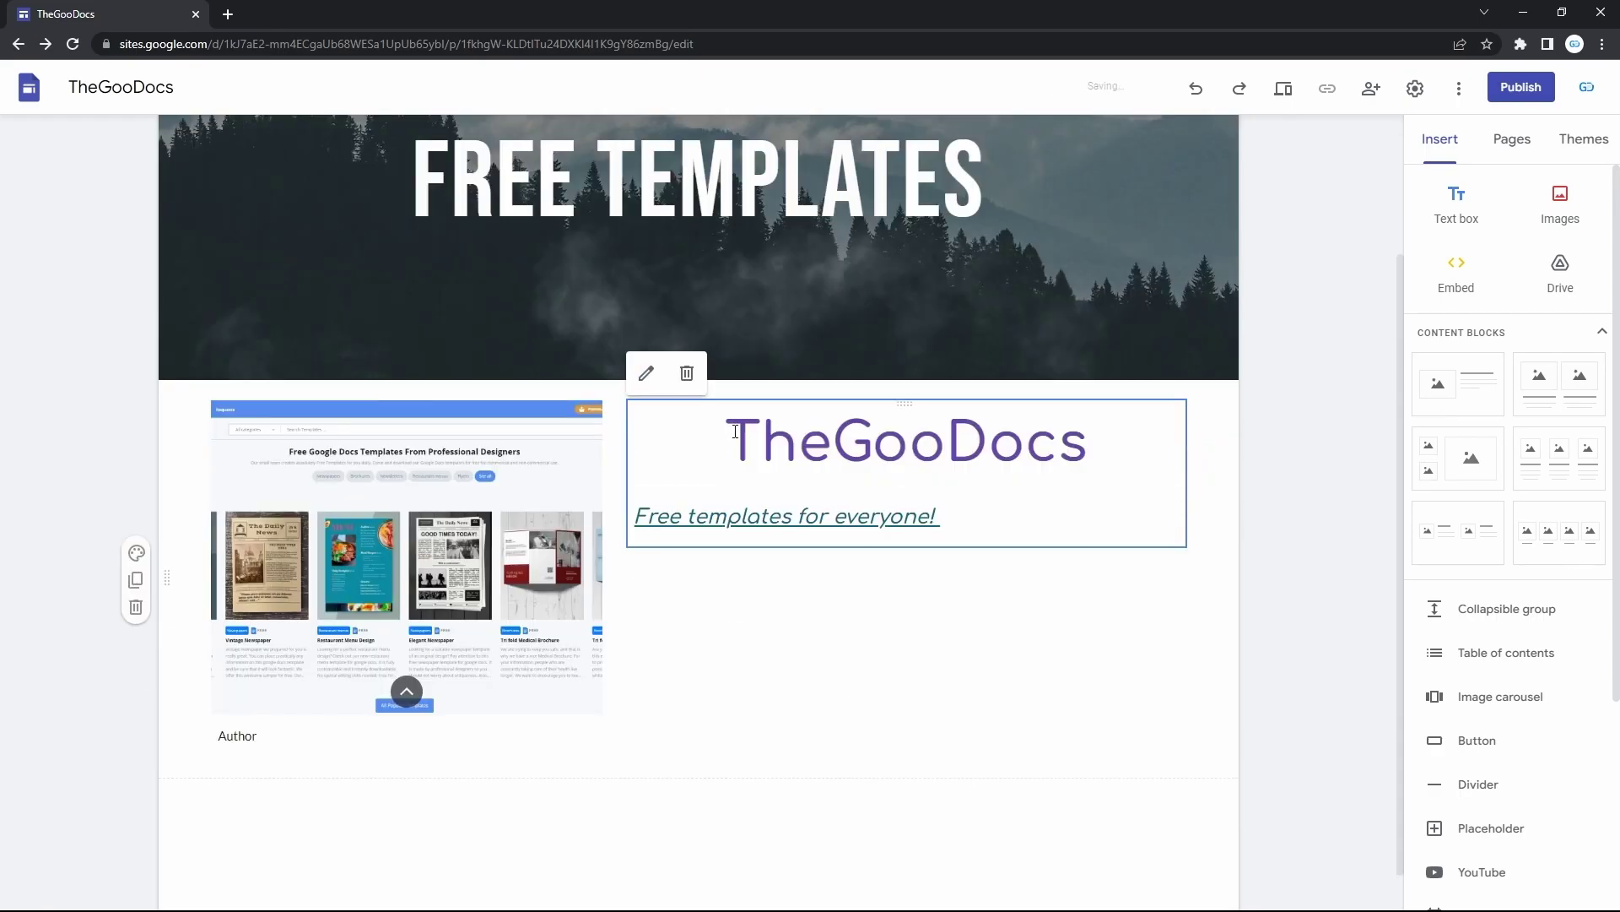
left_click_drag(892, 405, 474, 397)
left_click(731, 435)
double_click(456, 439)
left_click(477, 372)
left_click(470, 788)
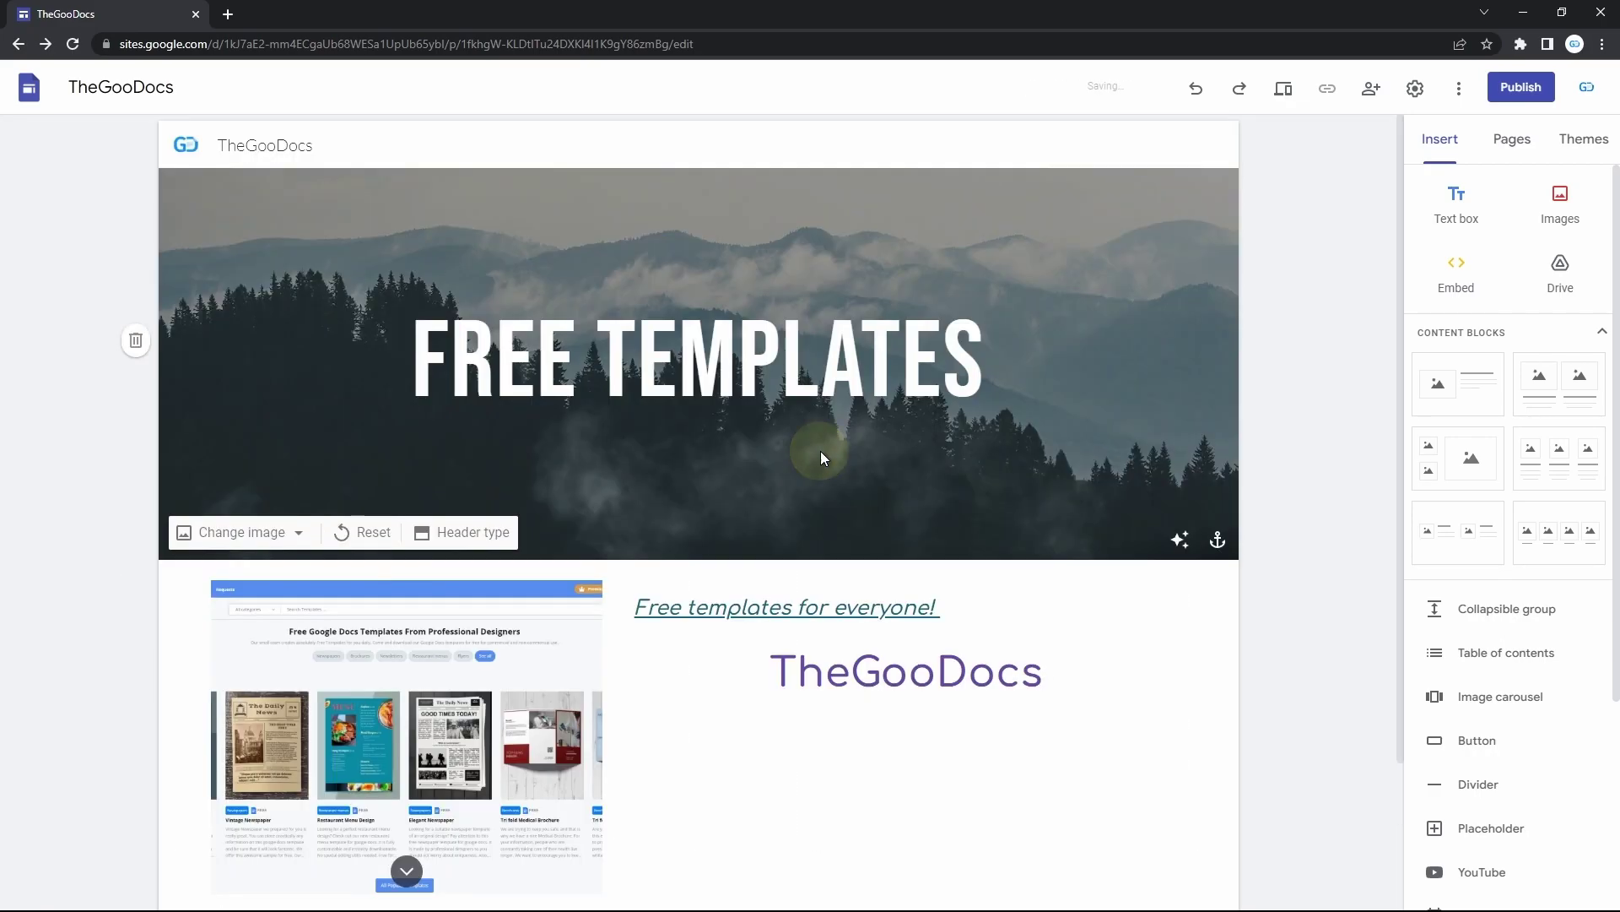
scroll(832, 785, "down", 2)
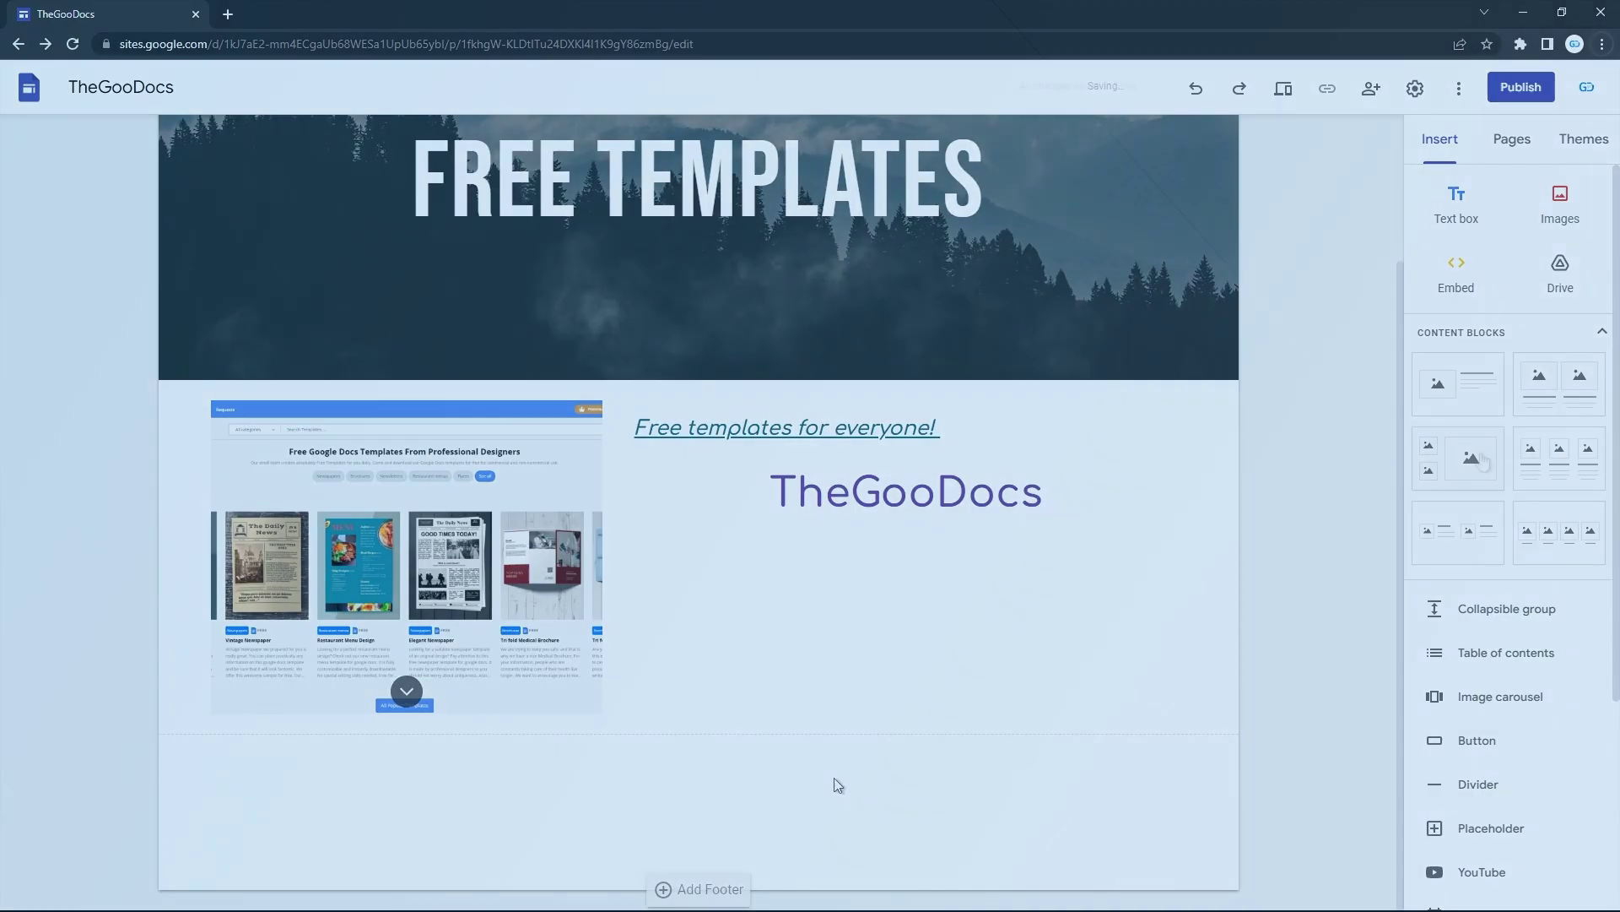
Insert a three-column image-text row and a two-small-plus-one-large placeholder grid
left_click(1530, 457)
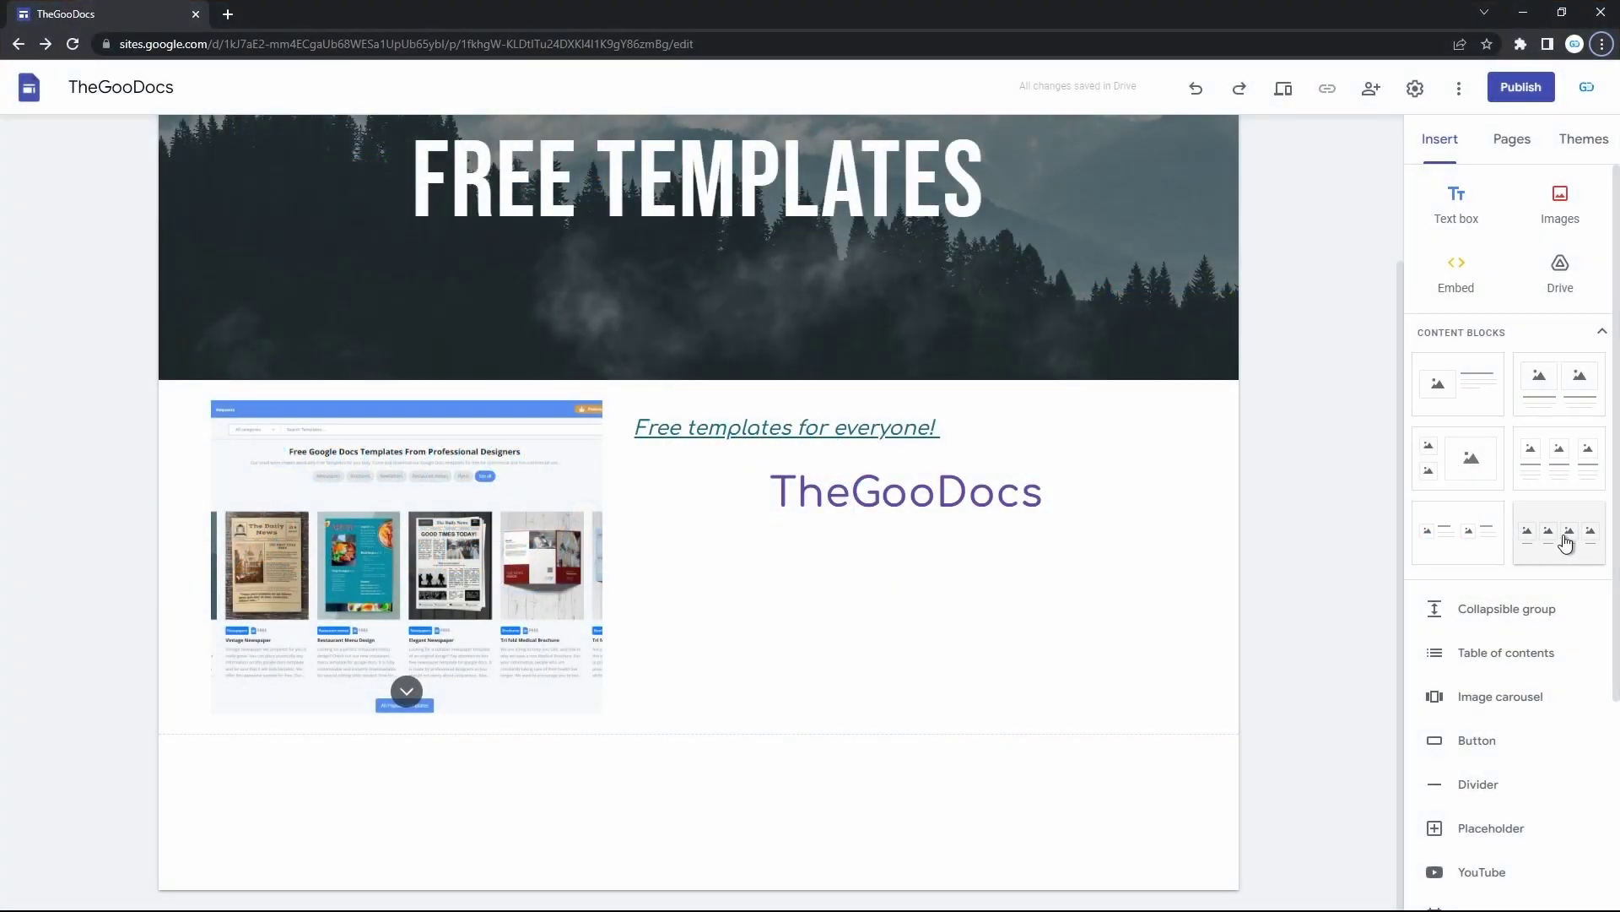
left_click(1039, 496)
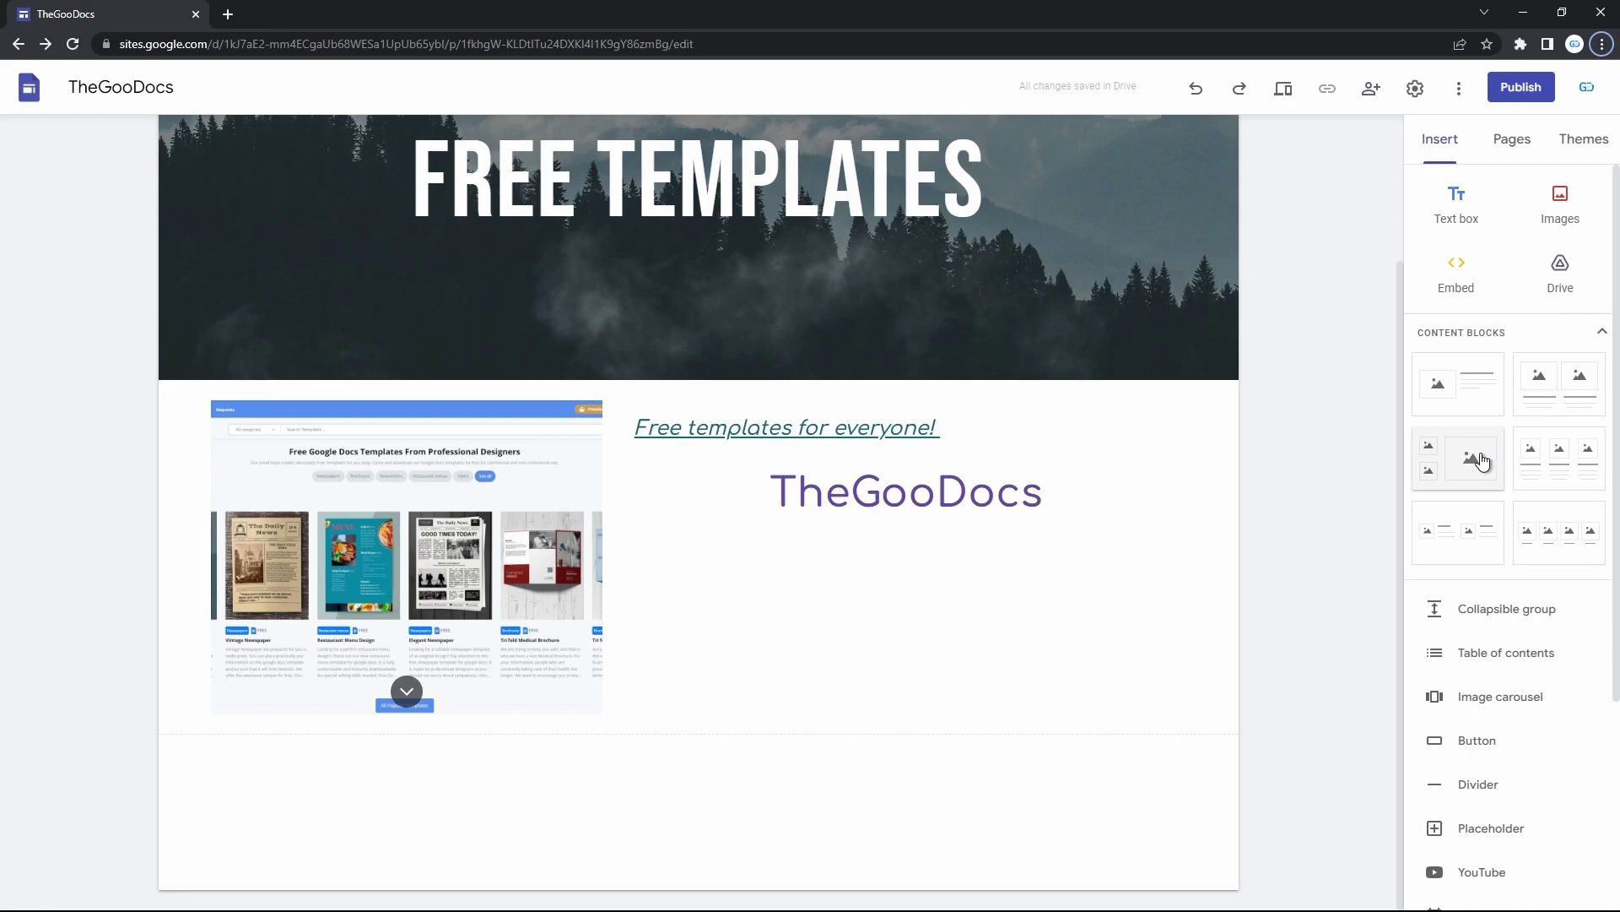
left_click(1537, 456)
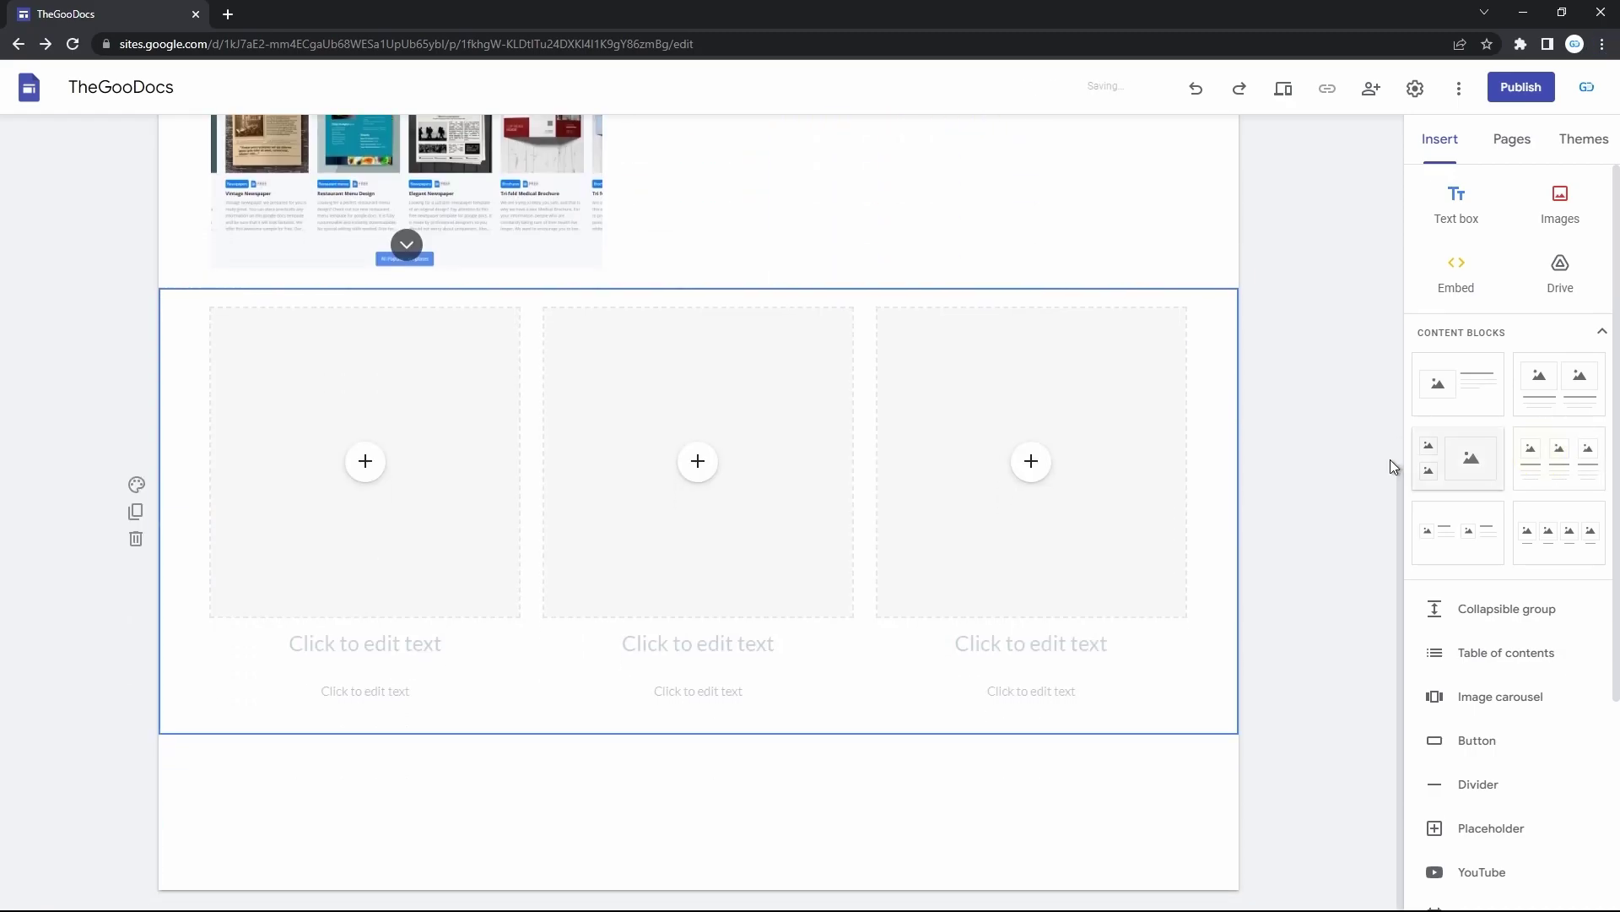
left_click(723, 644)
left_click(1017, 695)
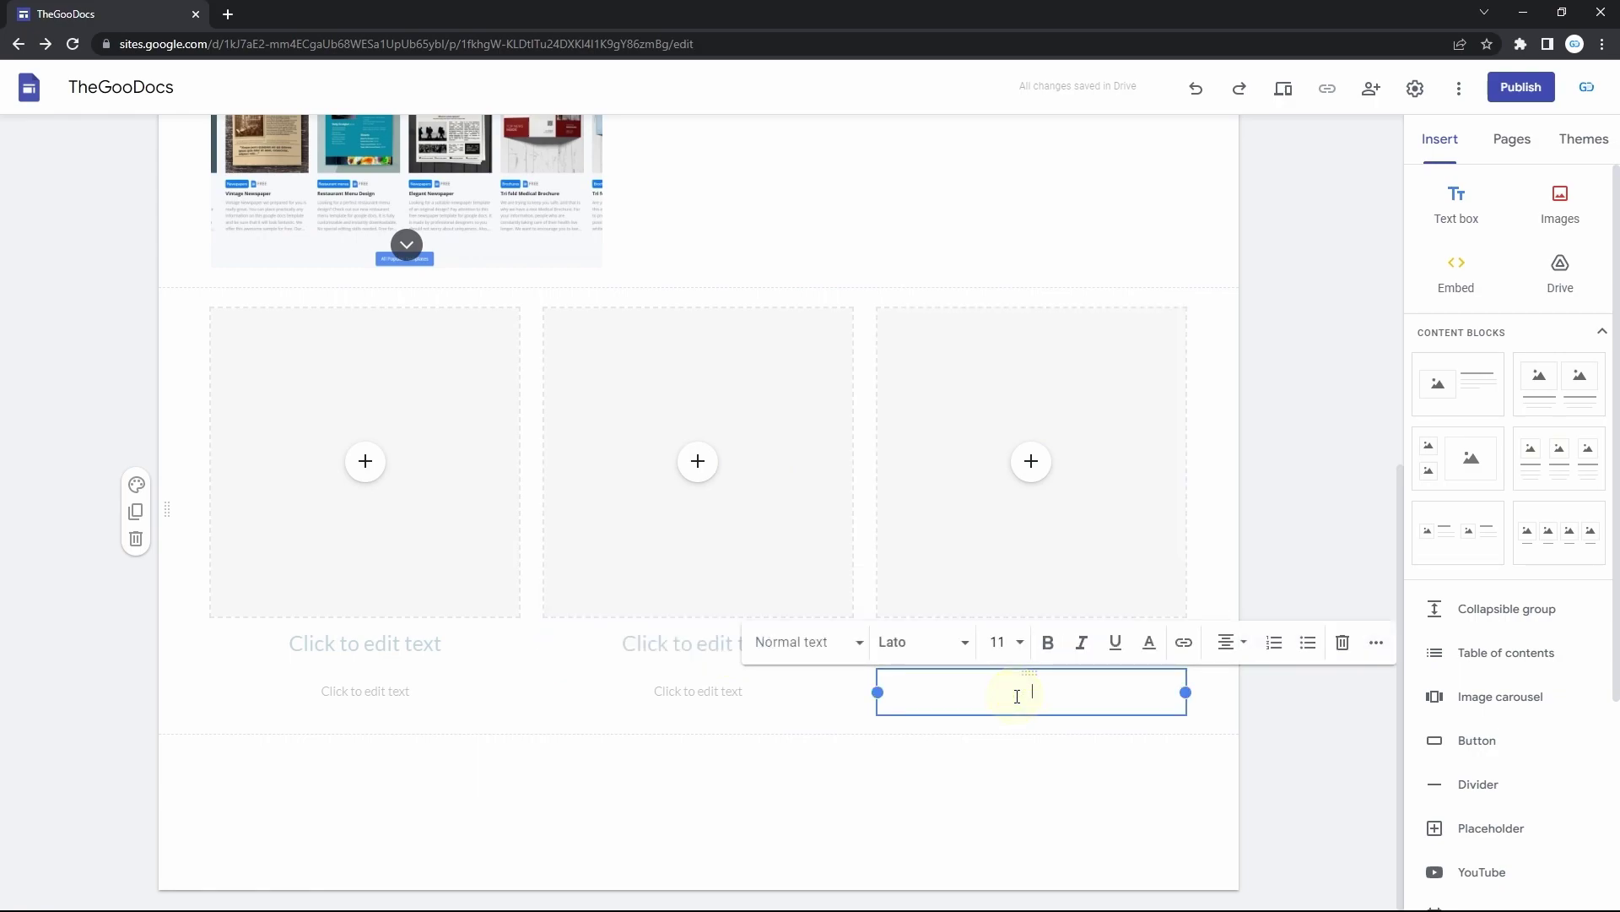
left_click(1434, 462)
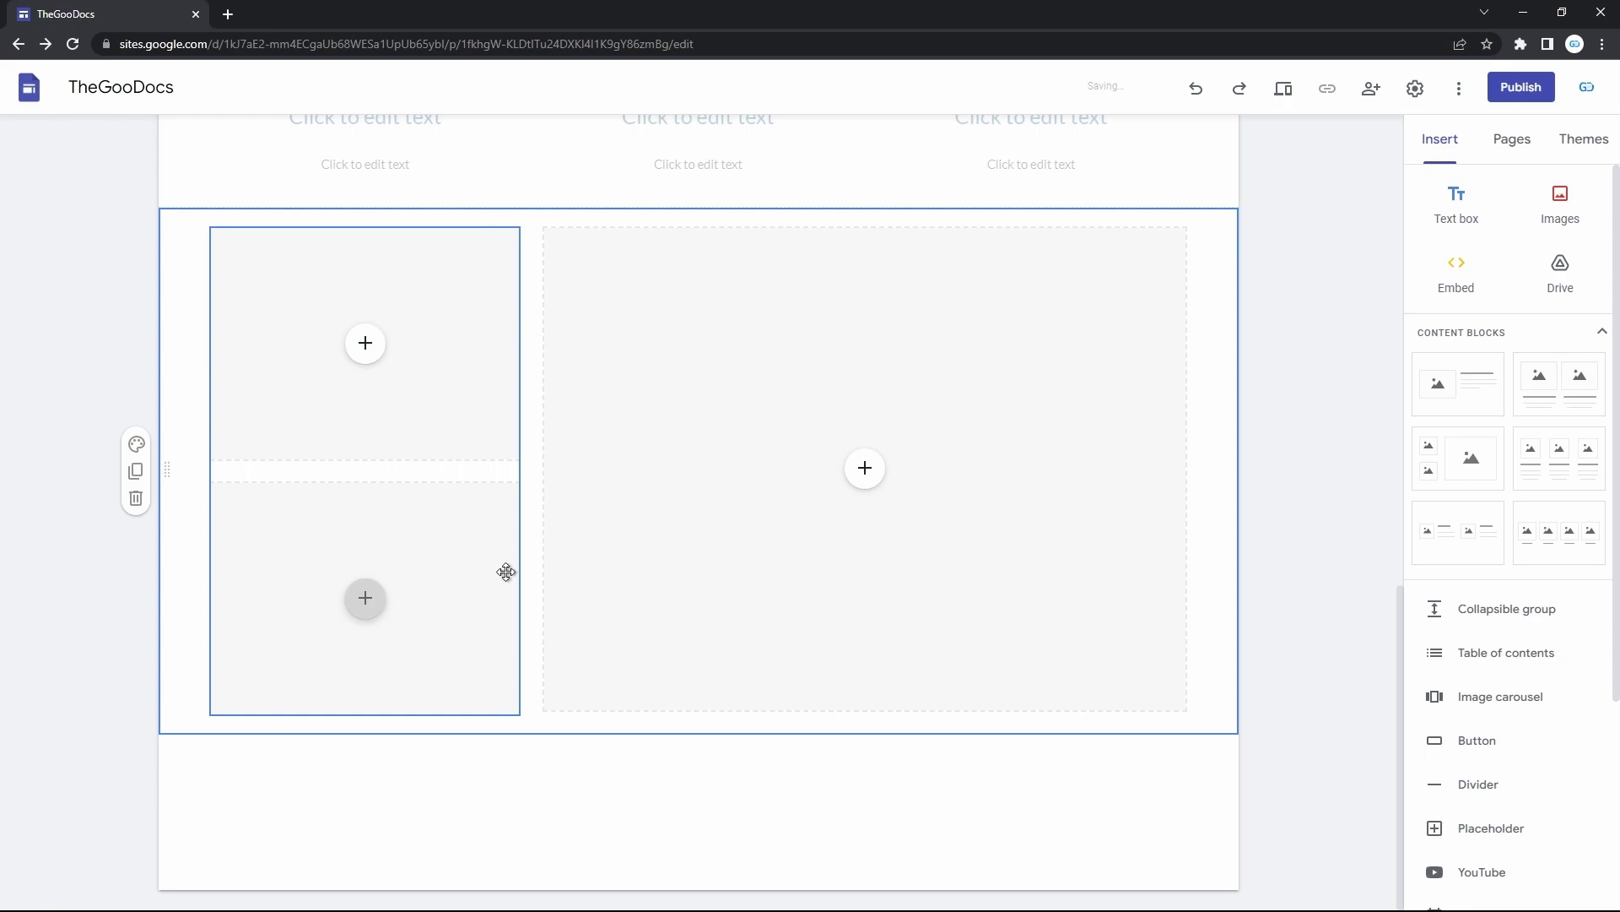
Swap the small placeholders right and back, then add a text box under the left column
left_click_drag(398, 308, 1192, 309)
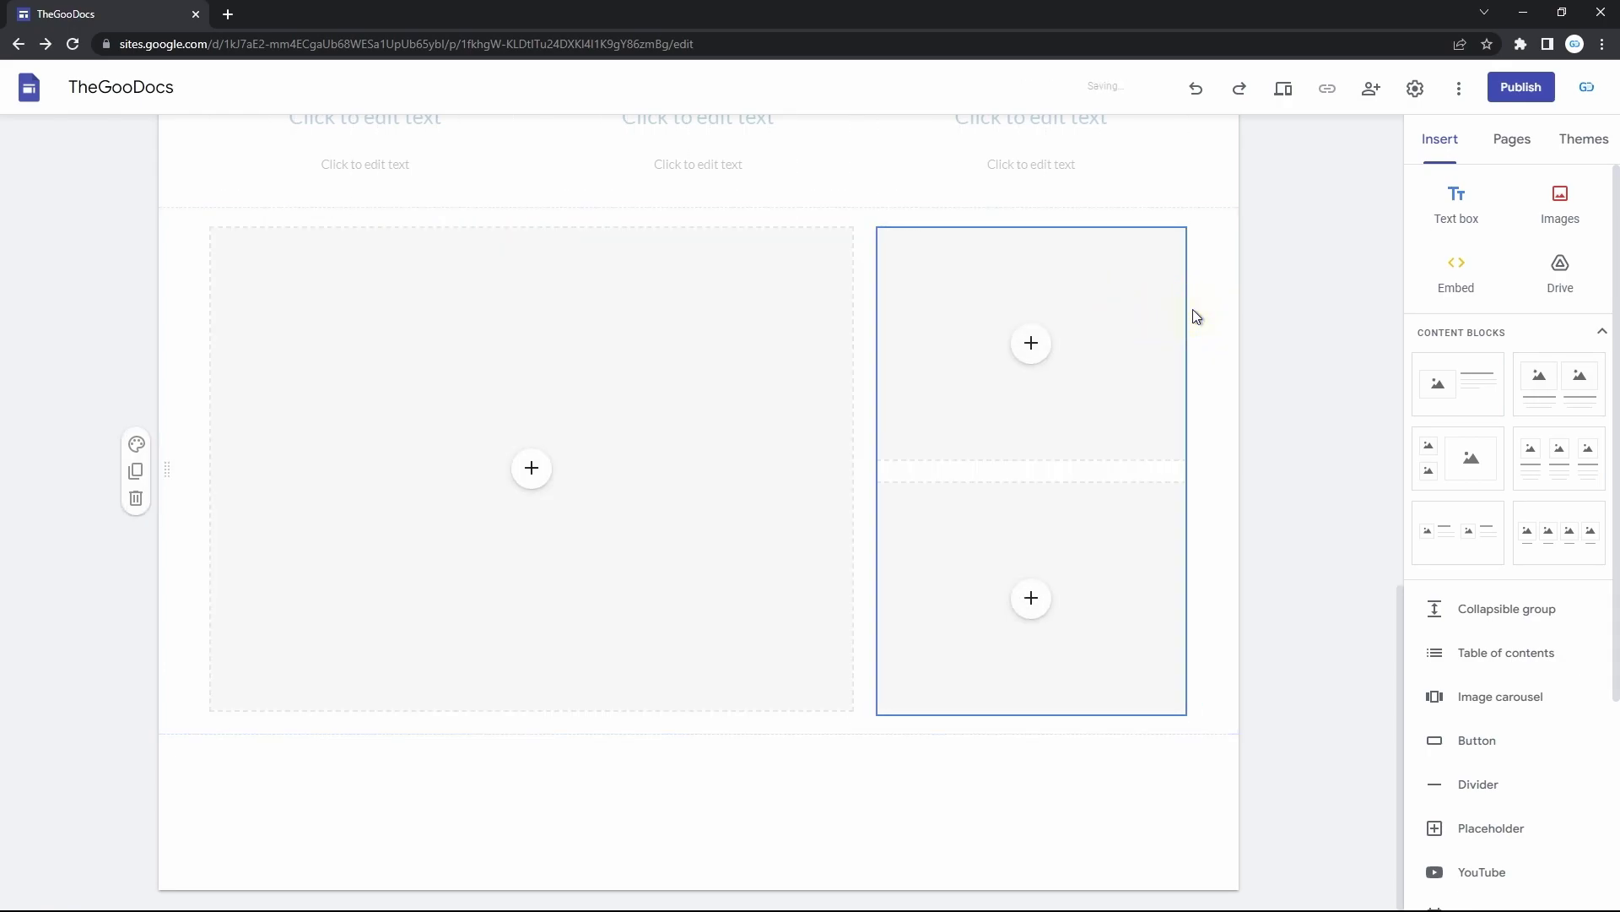
left_click_drag(1080, 283, 210, 336)
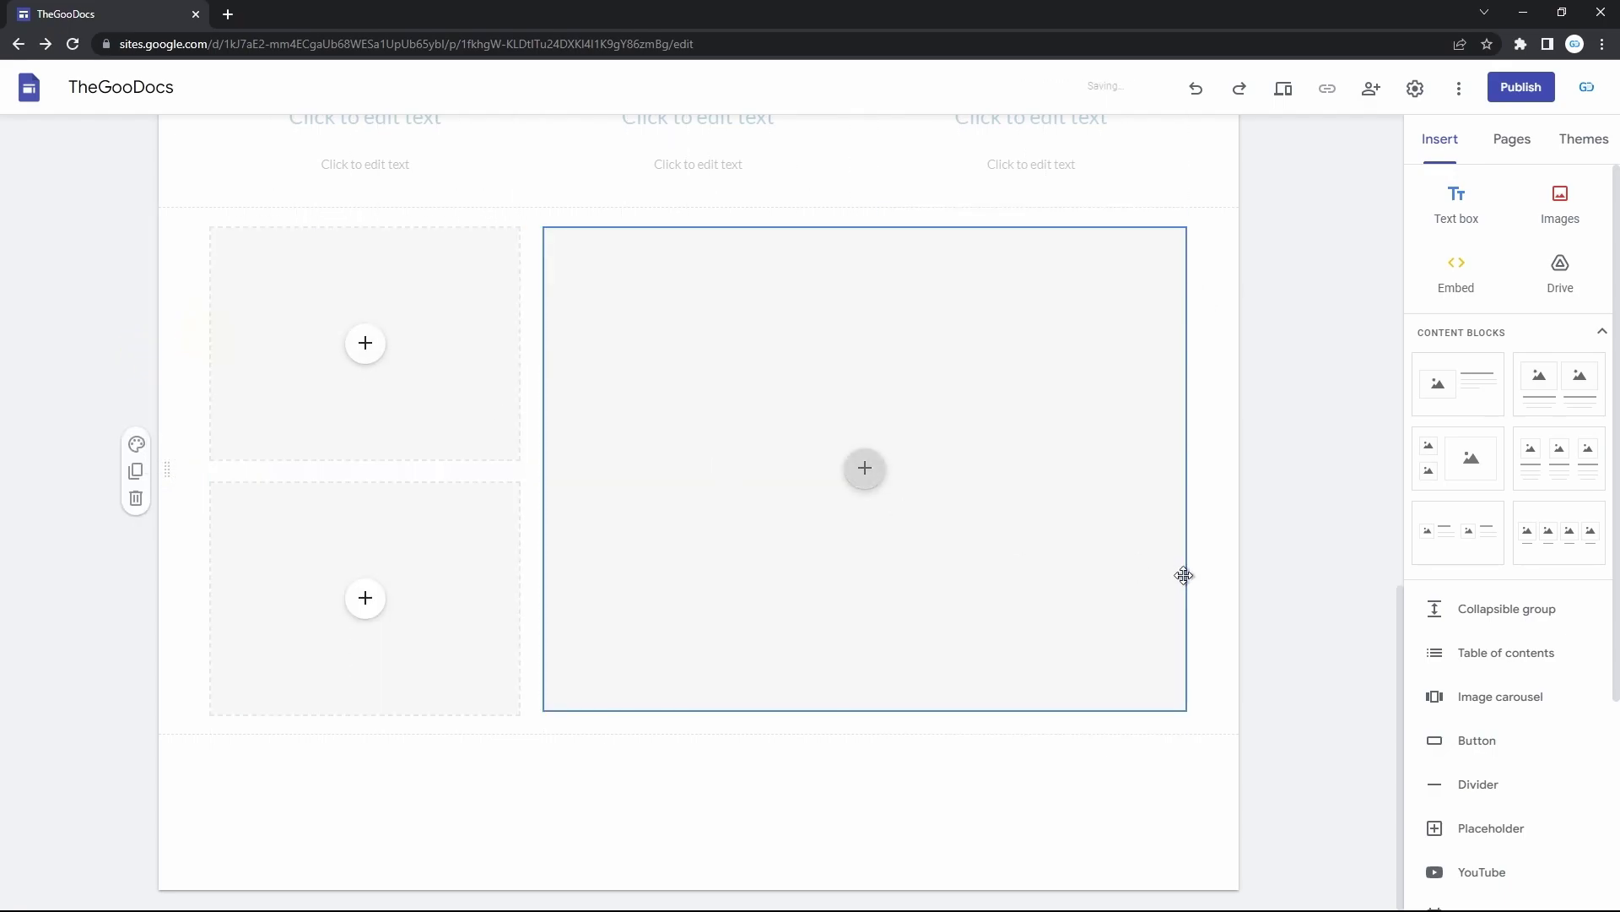
left_click(1452, 215)
left_click_drag(697, 683, 438, 632)
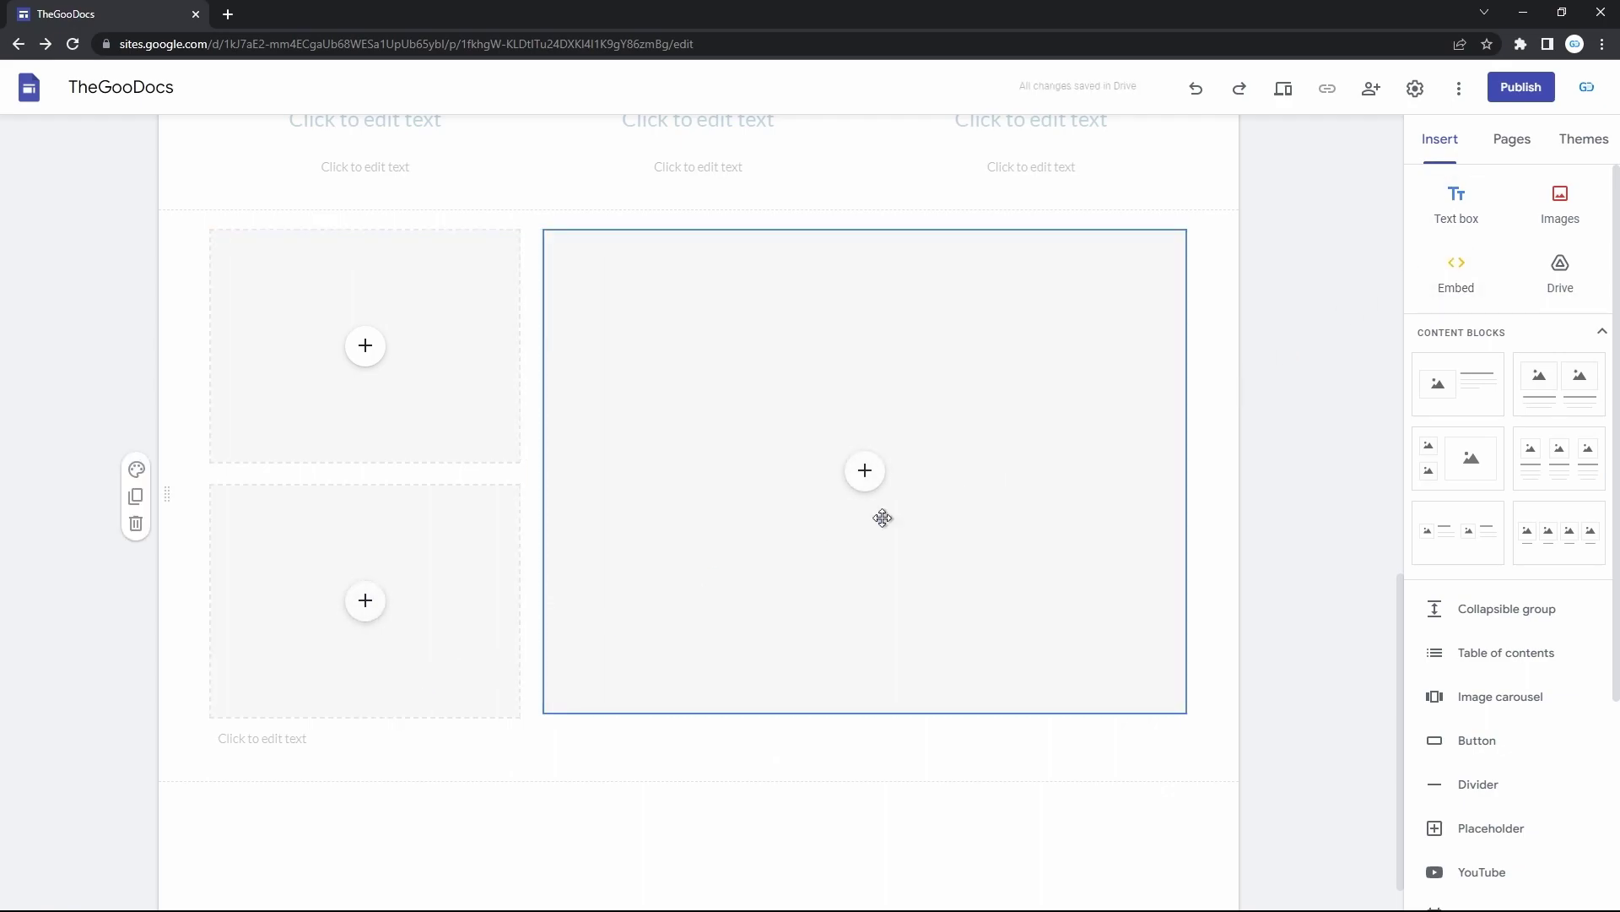
Insert a text box and place it beneath the large right-hand placeholder
left_click(1463, 220)
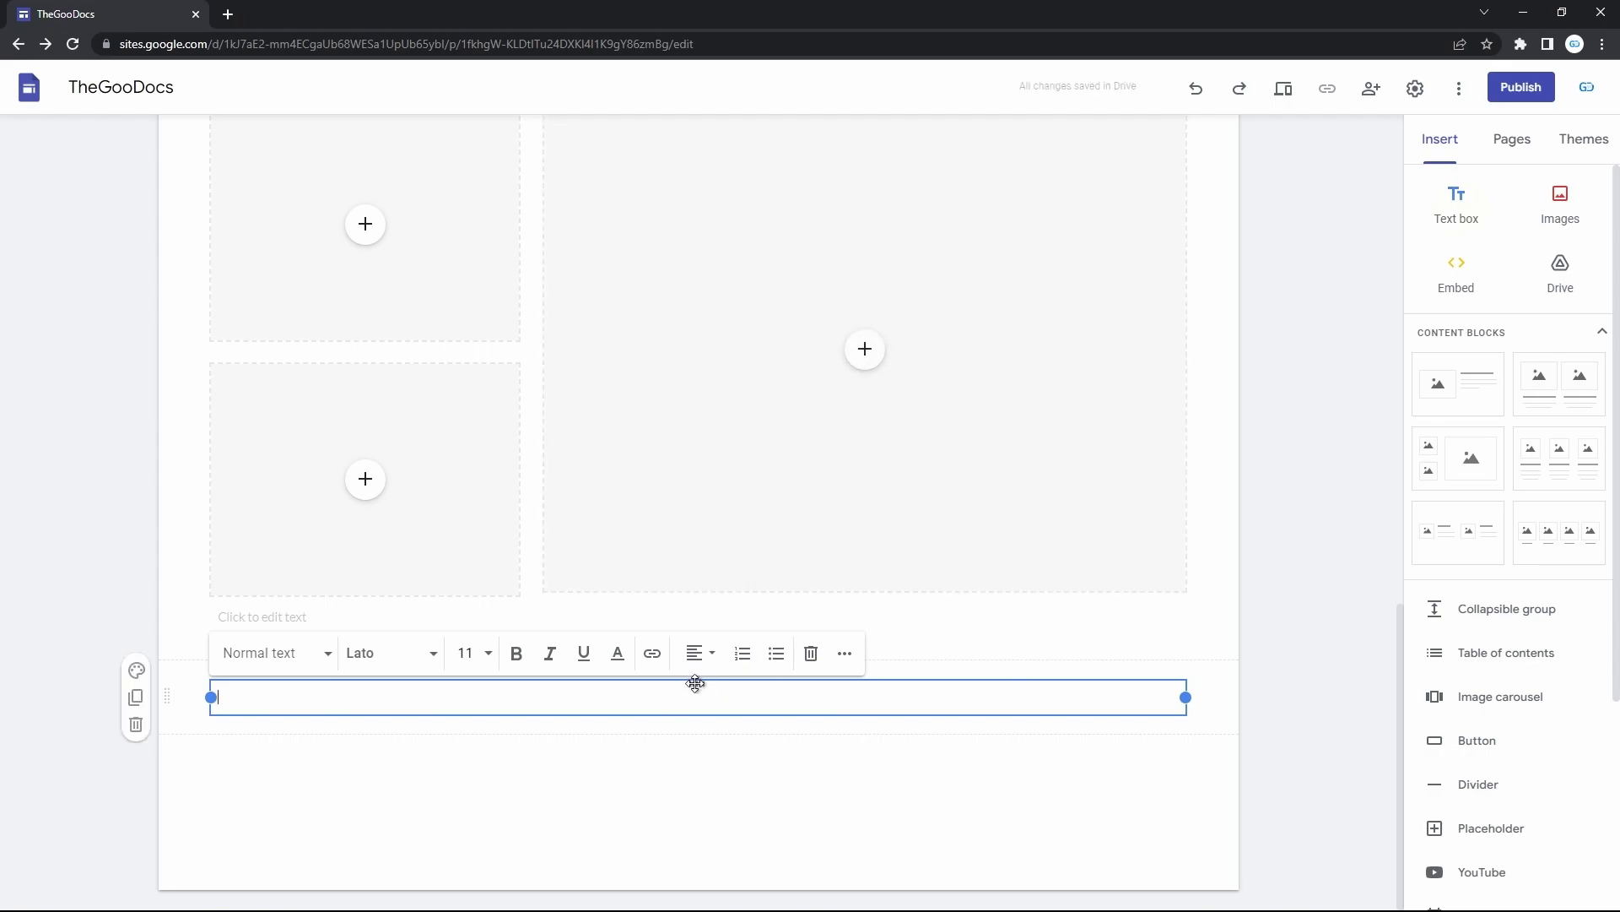
left_click_drag(718, 687, 804, 617)
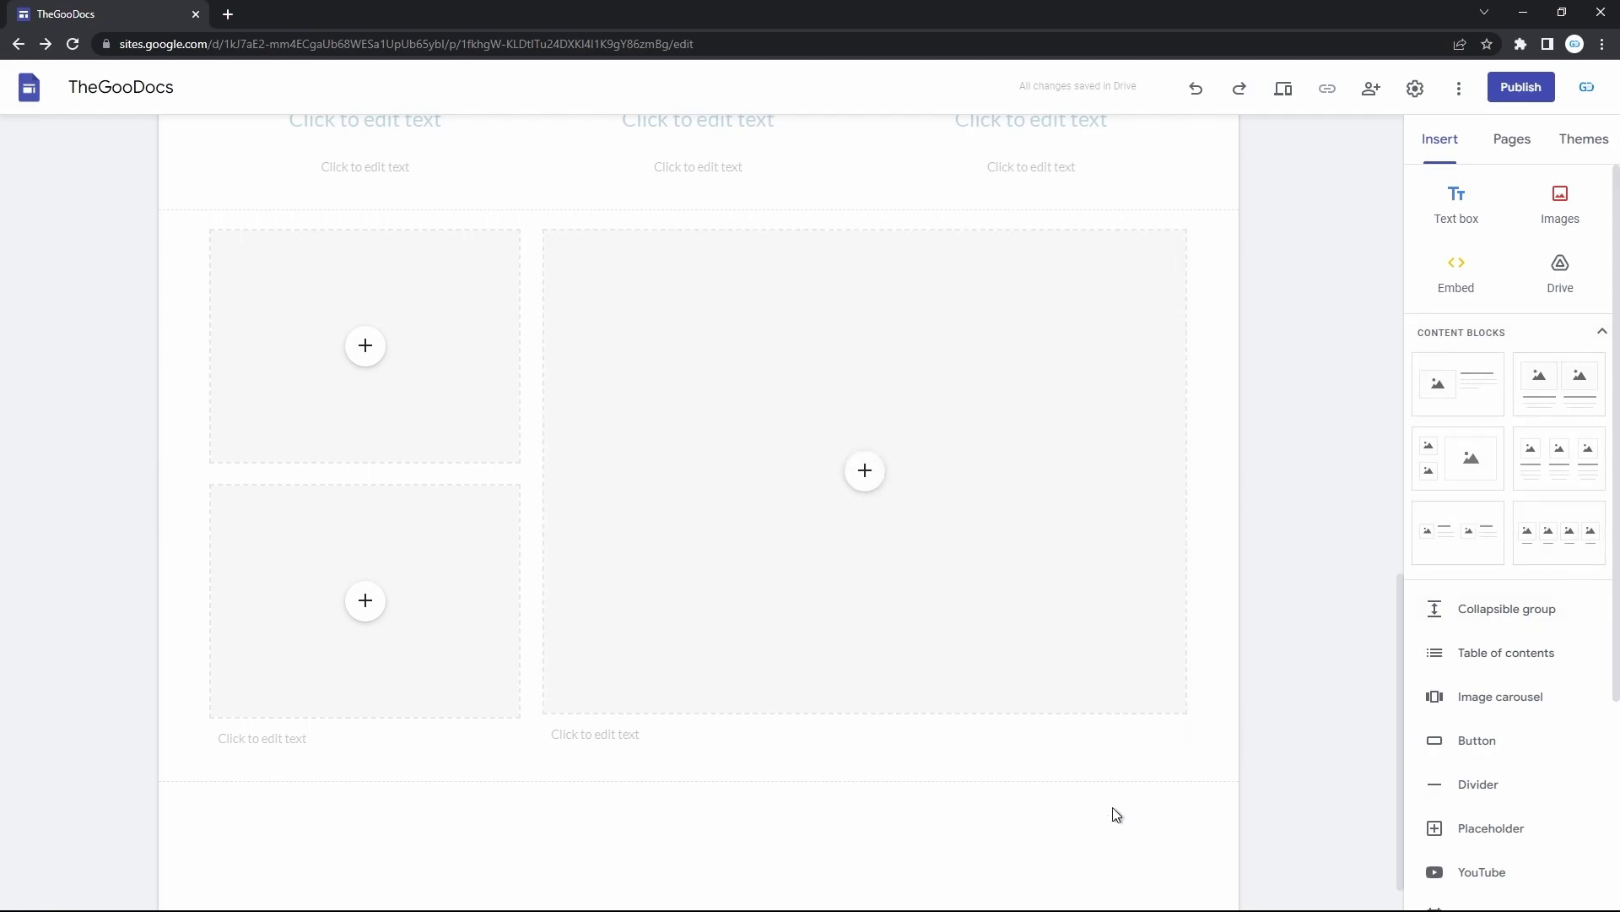
Scroll to the page bottom and double-click the empty area to show quick-insert choices
scroll(1117, 814, "down", 1)
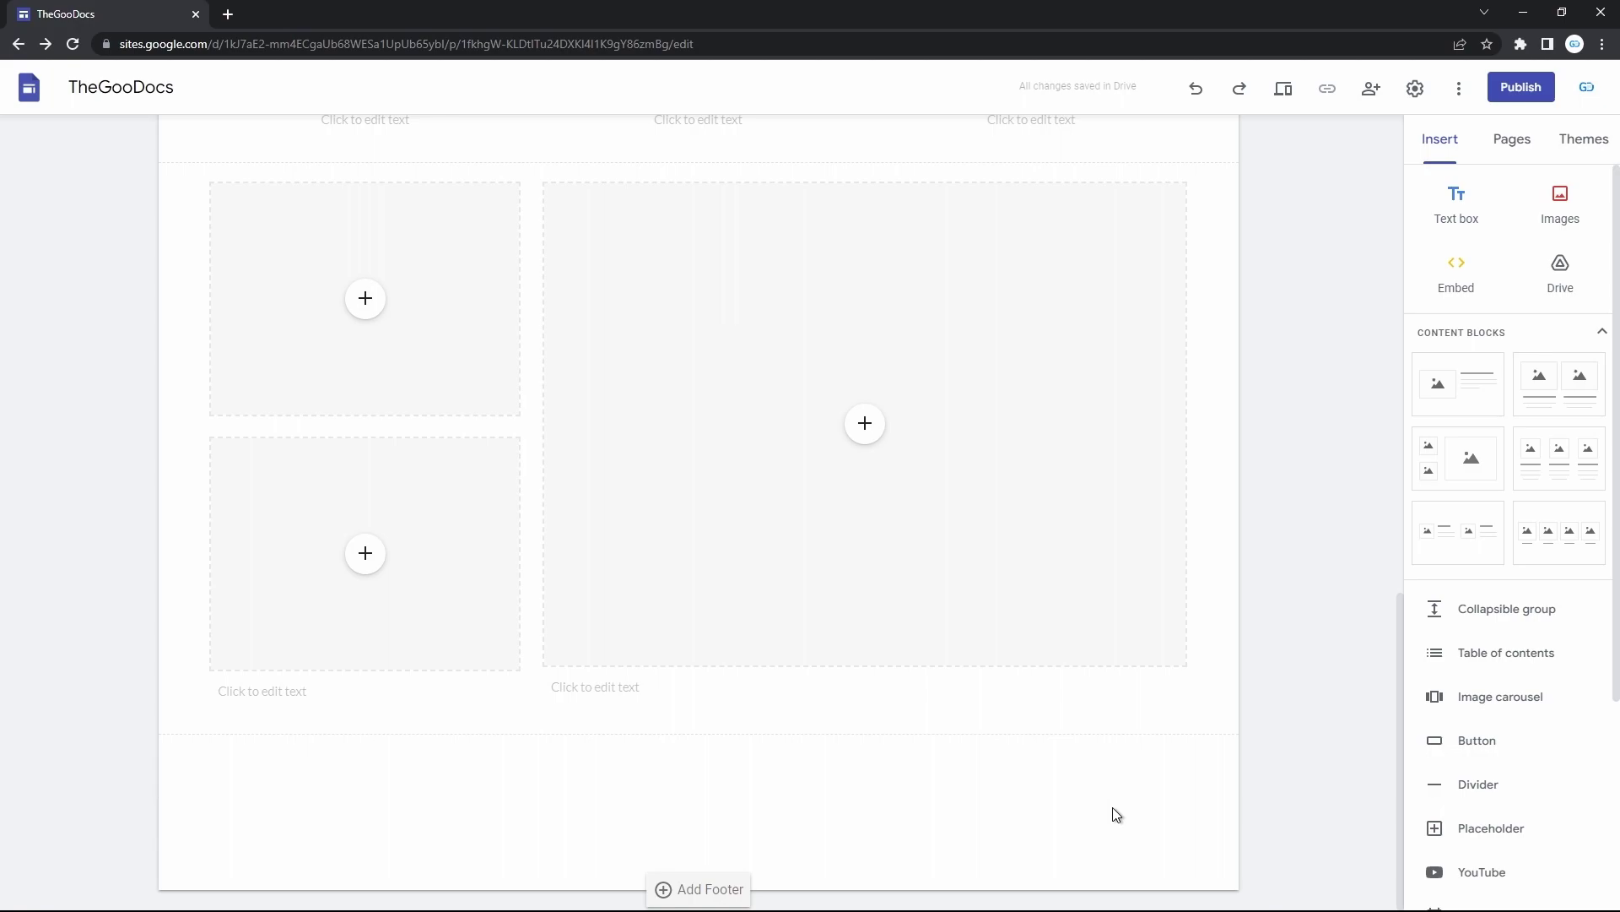
double_click(1055, 788)
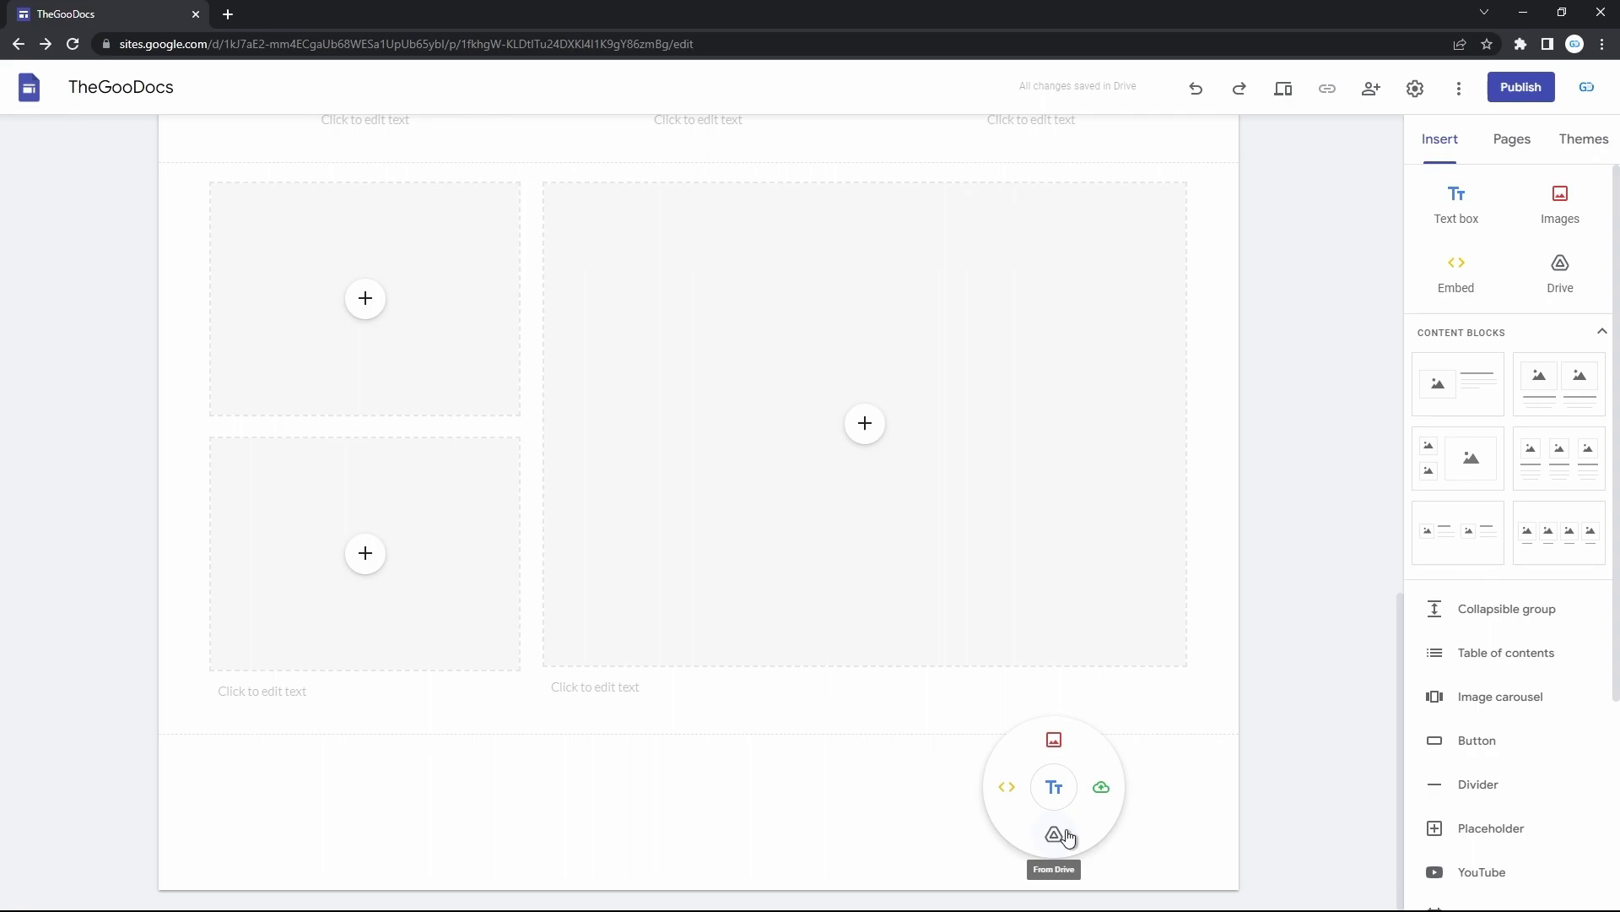
Insert the pink mountain photo from My Drive in a new section at the page bottom
left_click(1055, 739)
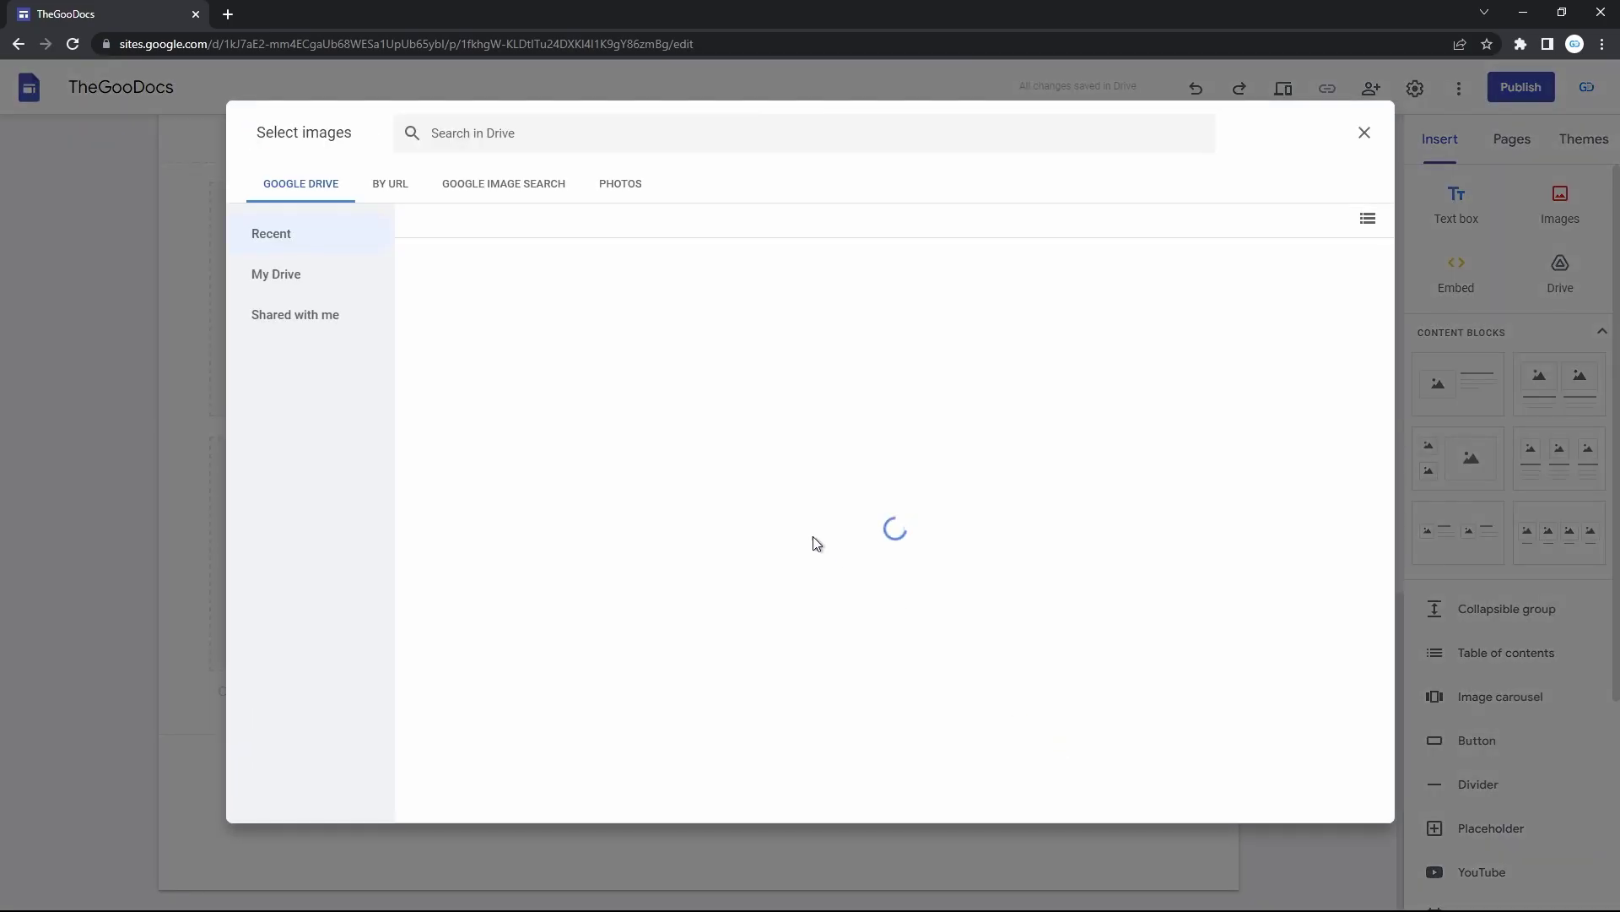
left_click(330, 276)
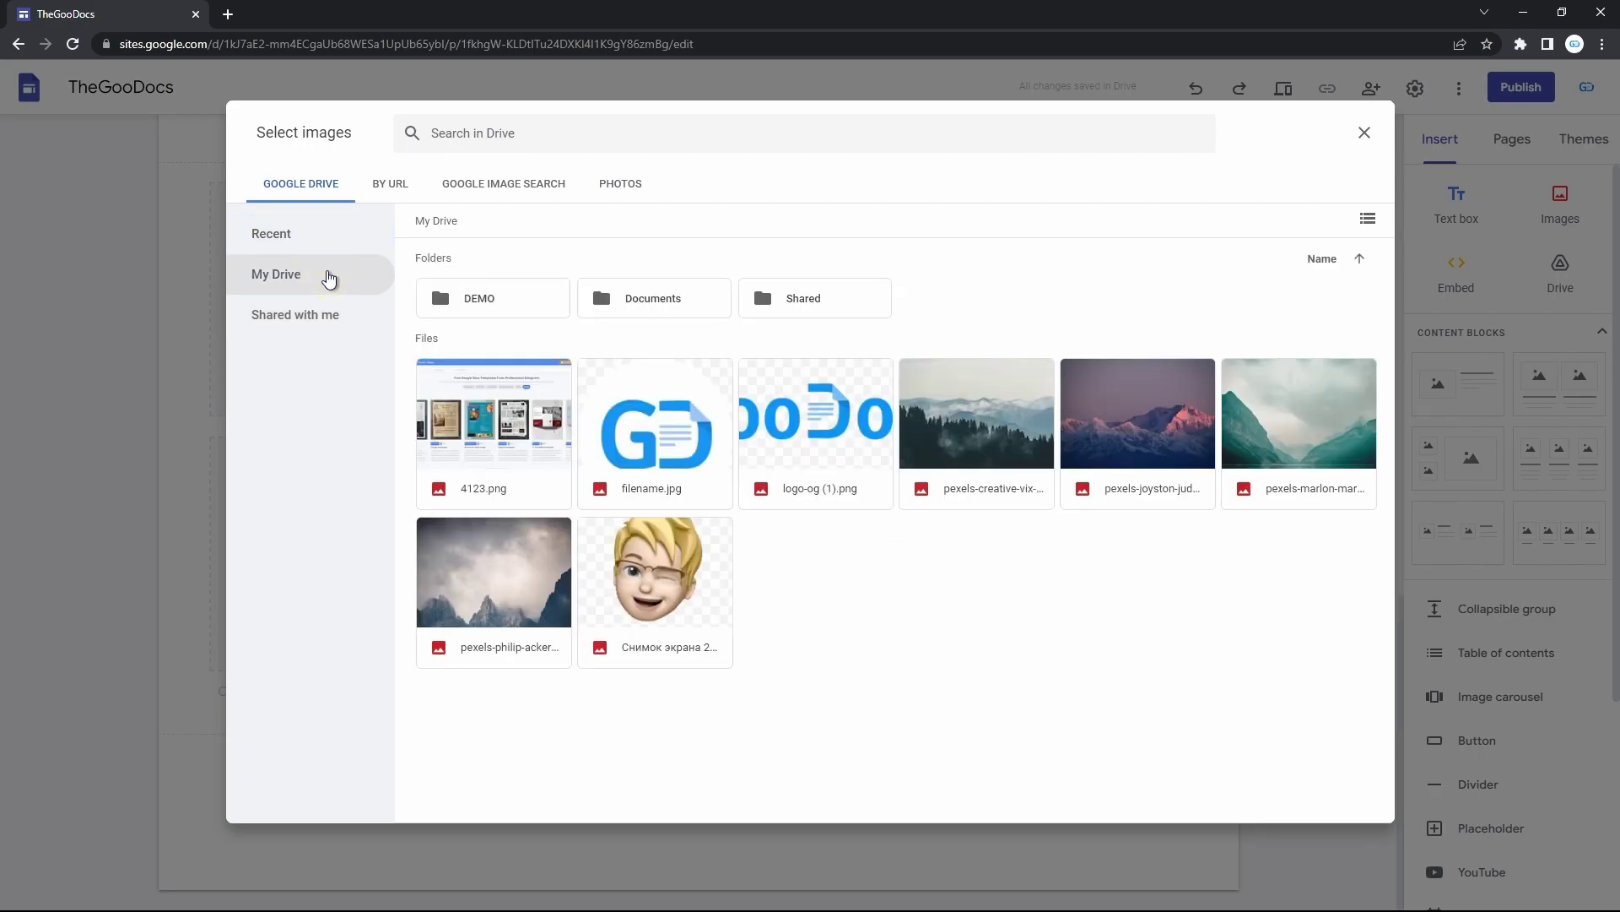
double_click(1097, 435)
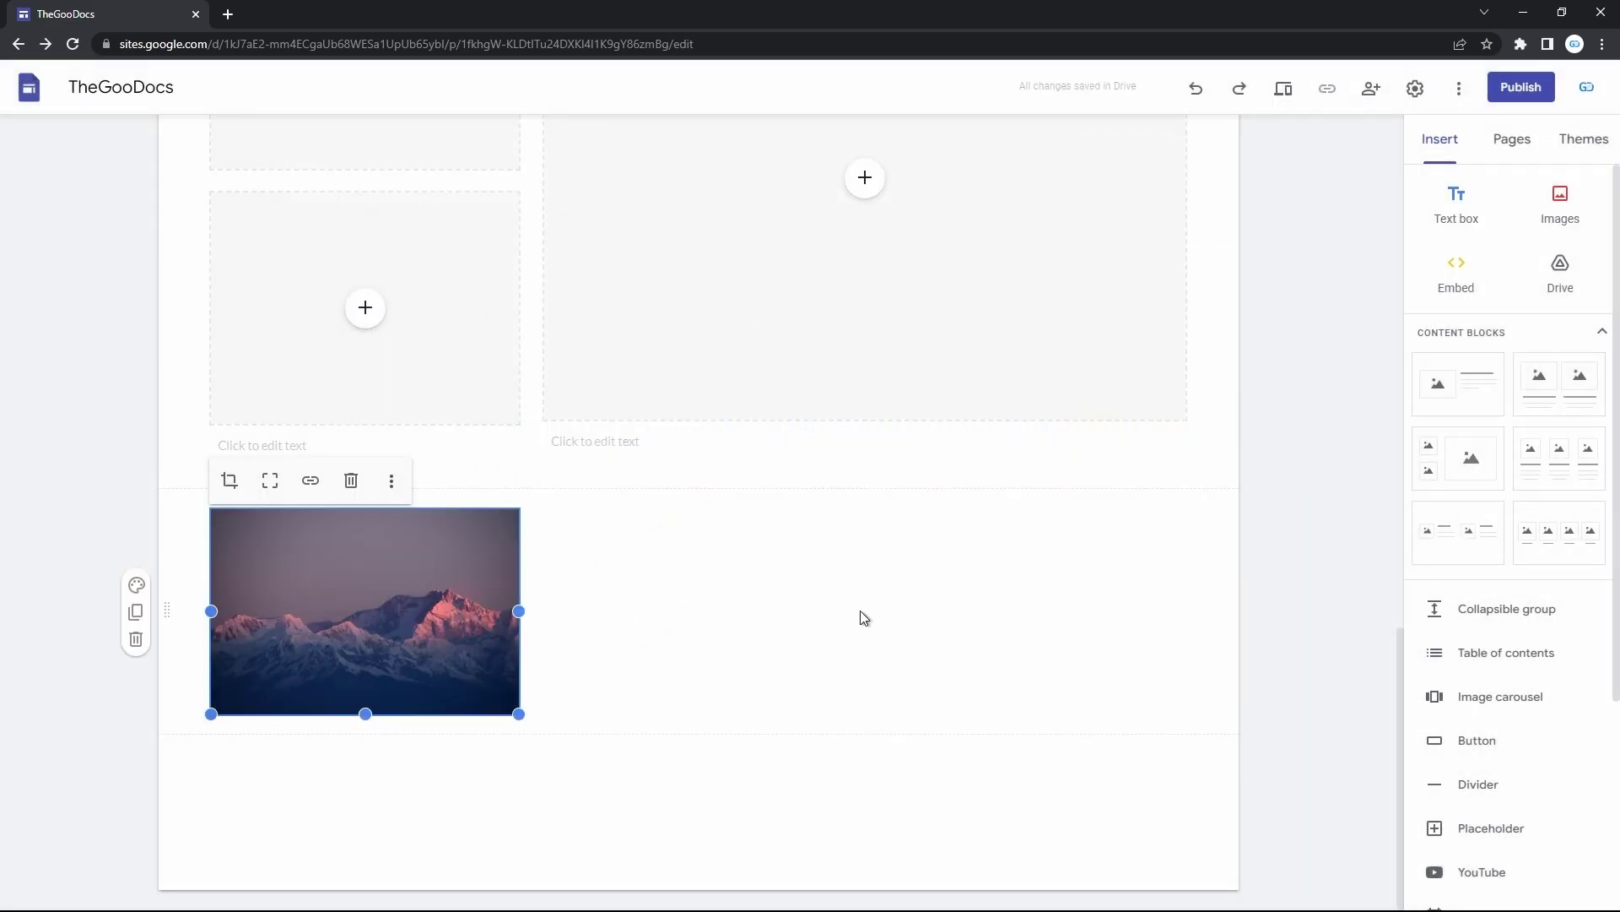
Add a text box beside the photo with the lines 'Title' and 'Description'
double_click(794, 618)
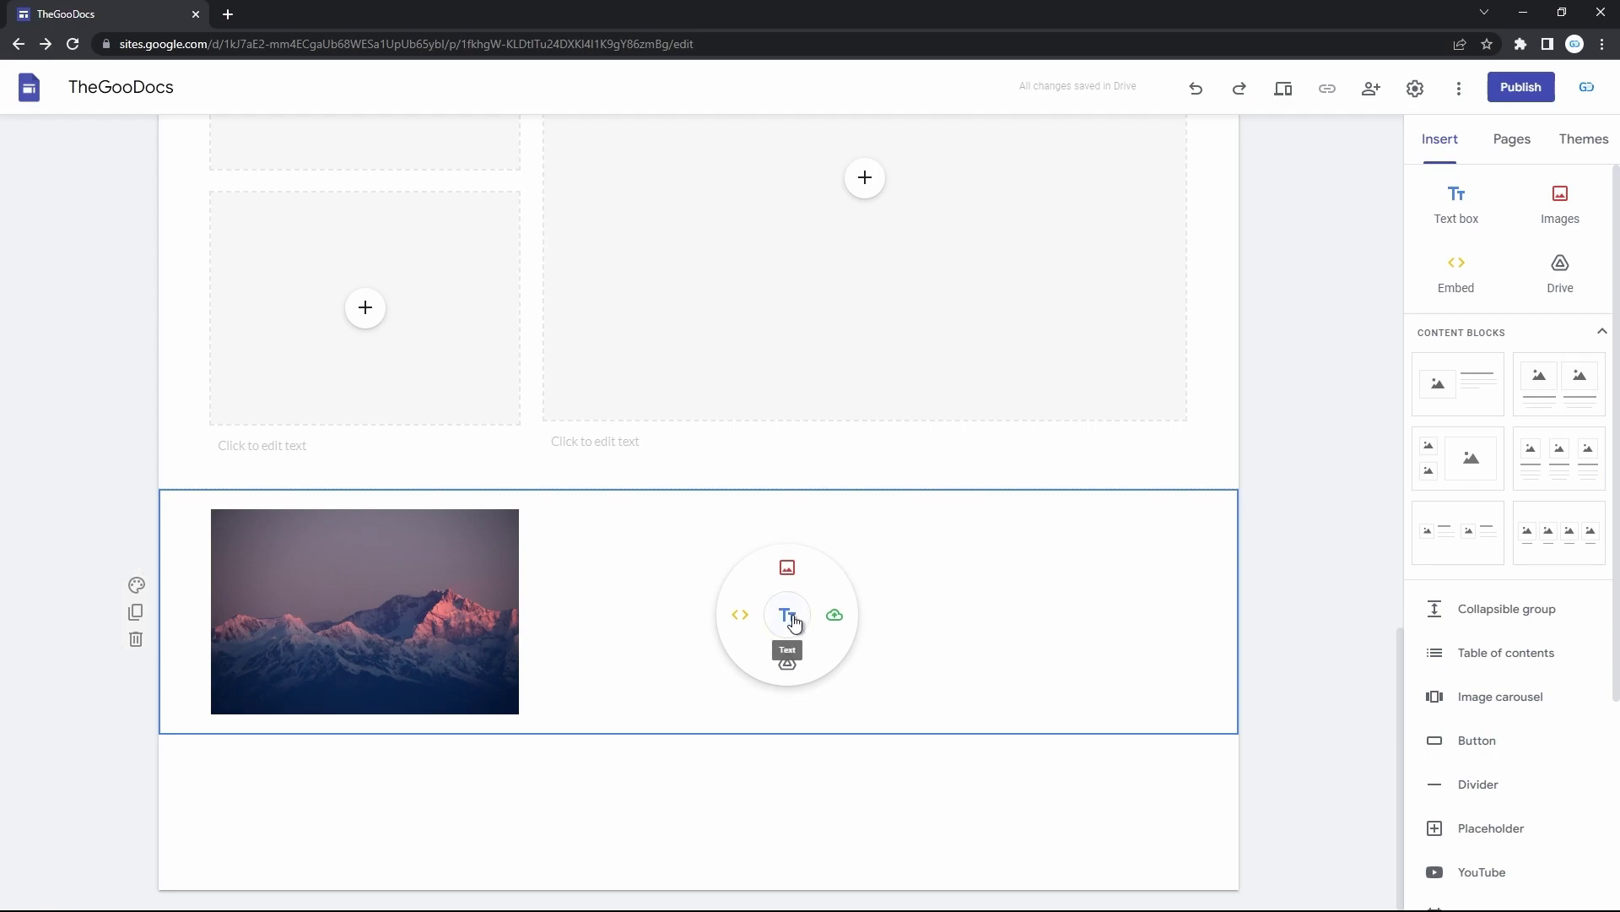
left_click(792, 616)
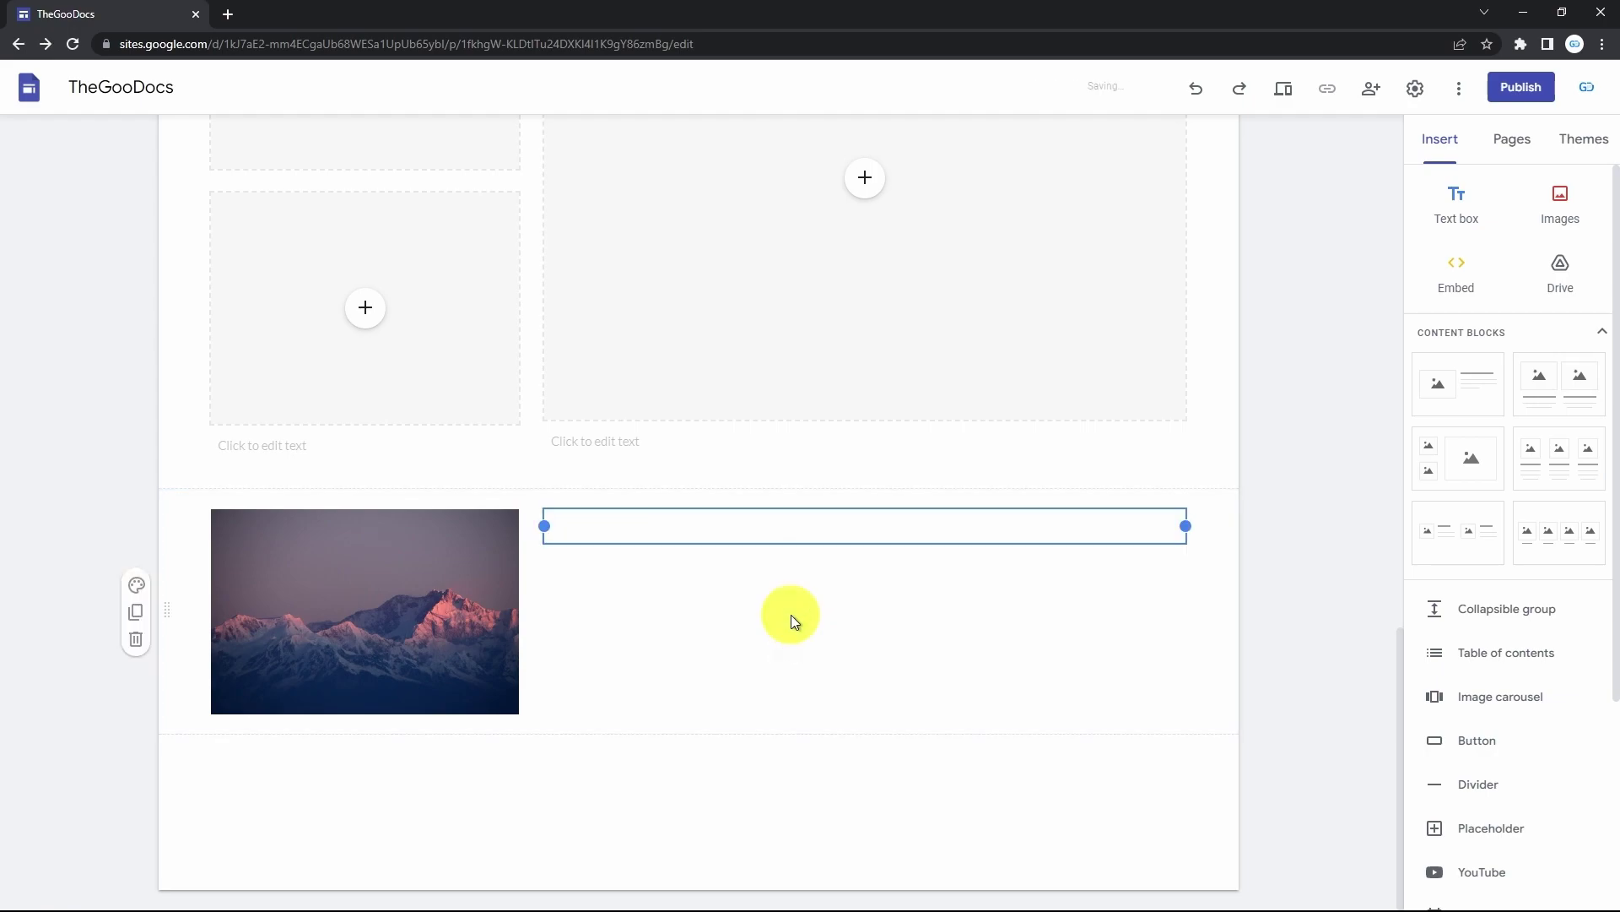
double_click(723, 632)
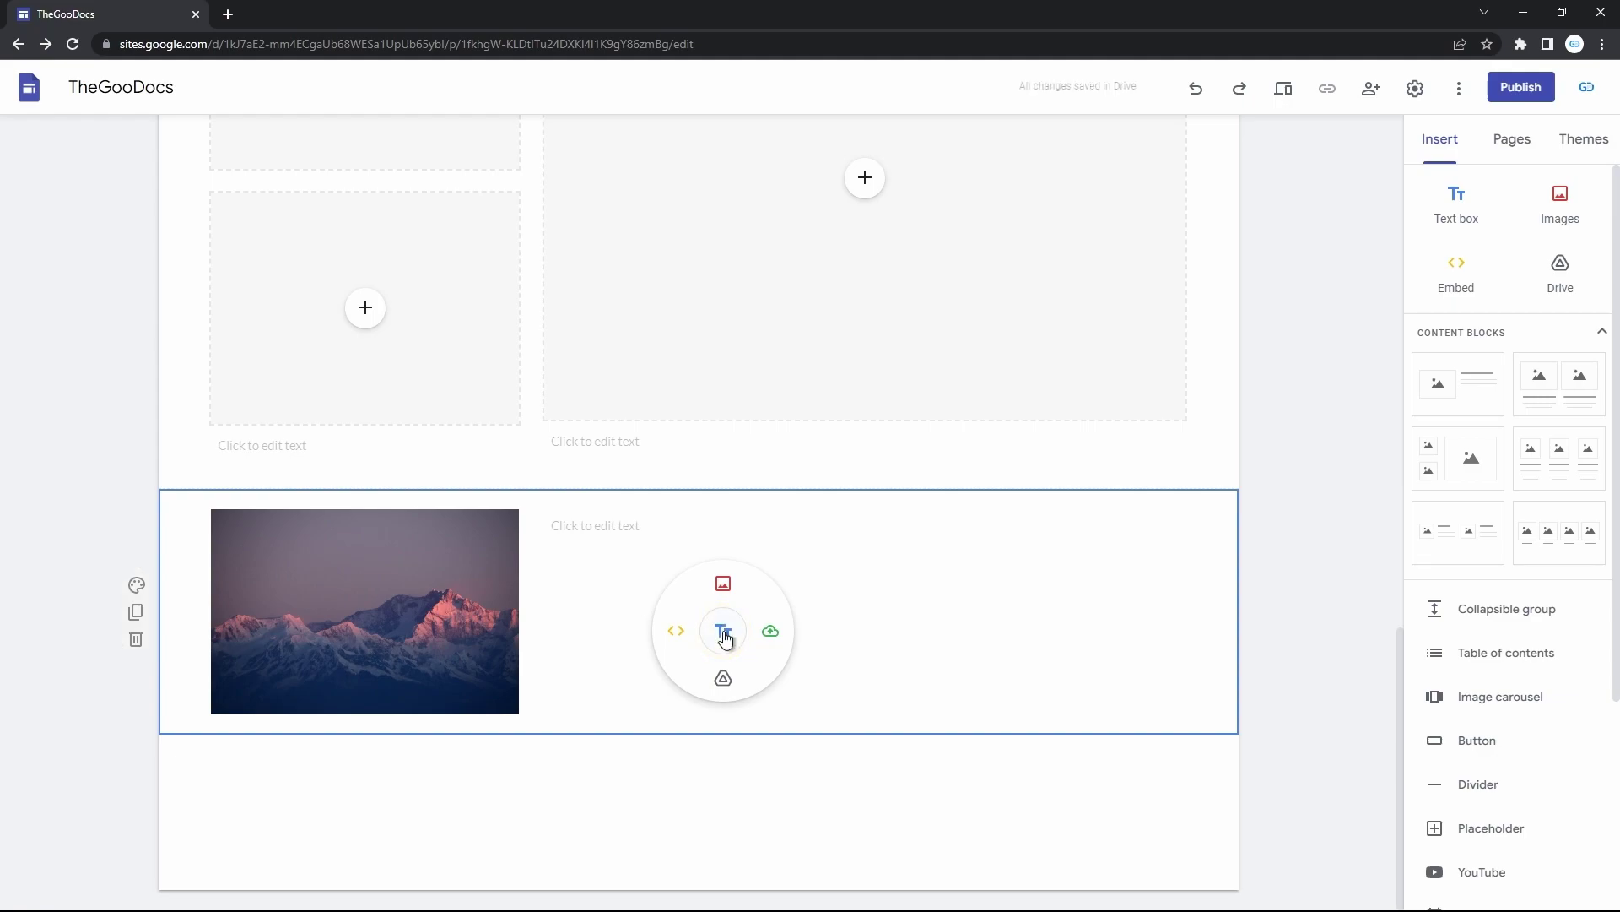
left_click(725, 634)
type("Description")
left_click(722, 631)
left_click(777, 535)
type("Title")
left_click(695, 655)
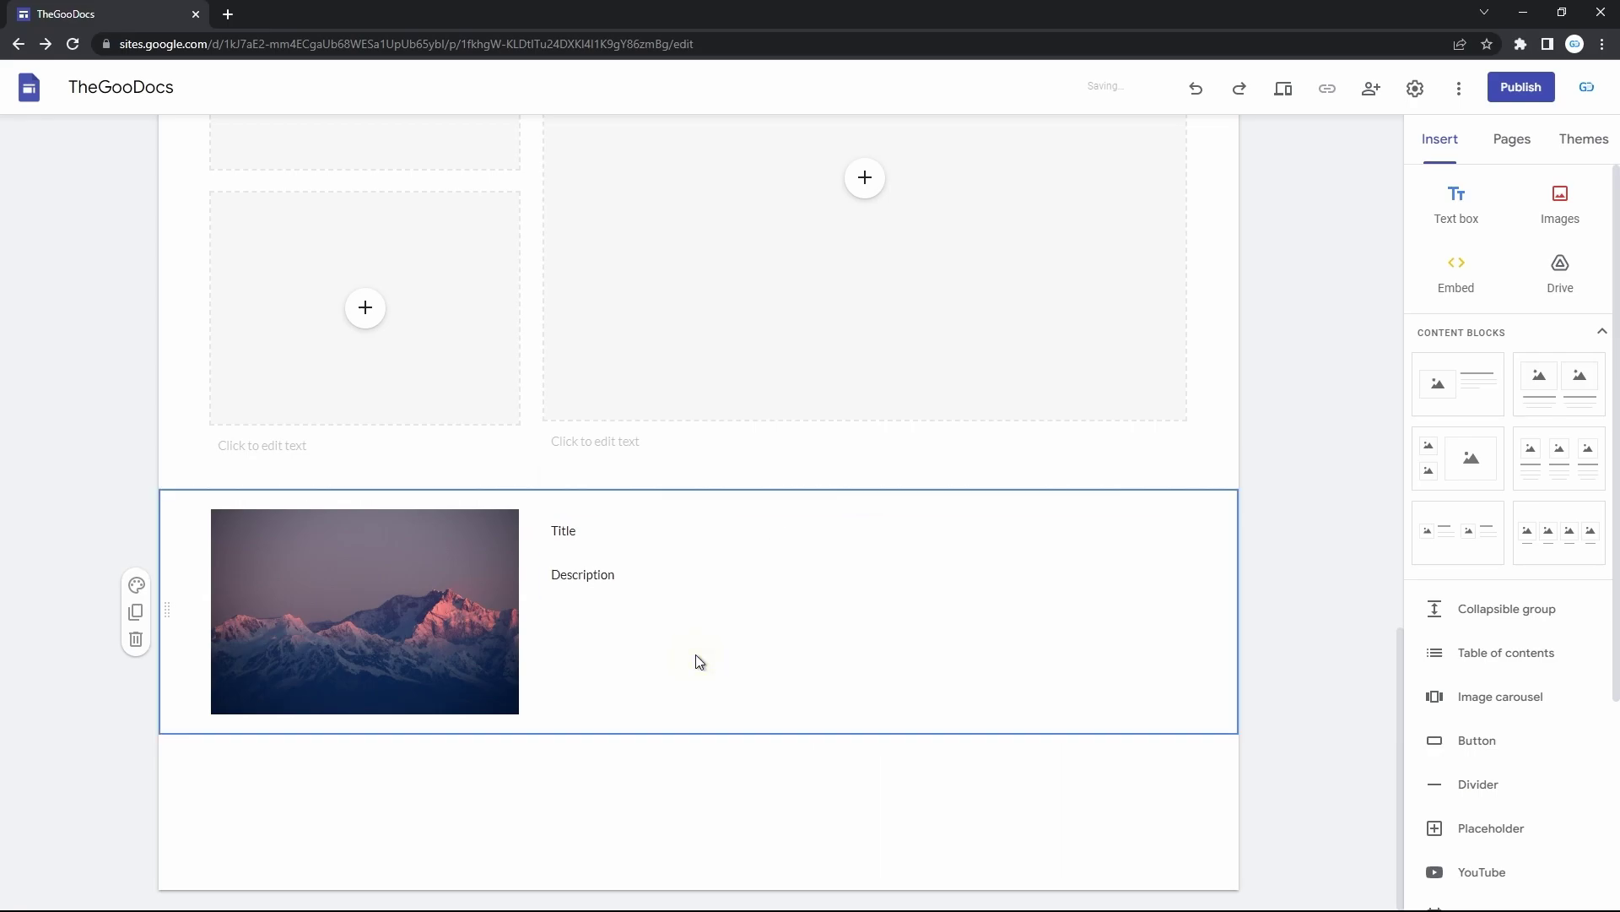
Insert the misty forest photo into the mountain section and shrink it to a smaller width
scroll(601, 572, "up", 10)
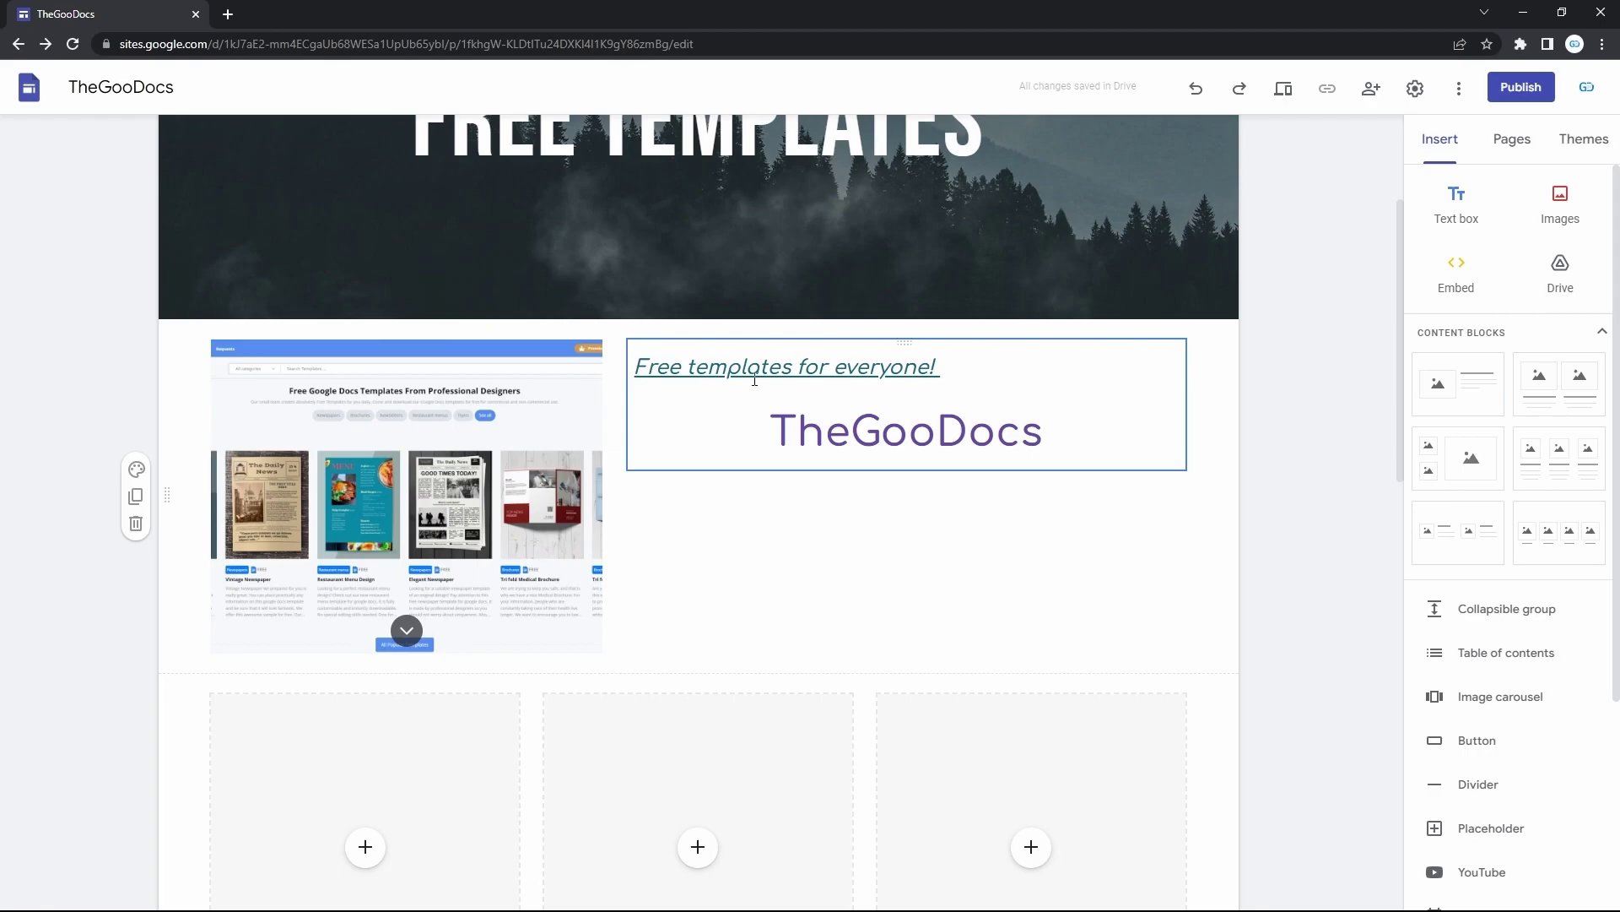
scroll(735, 649, "down", 10)
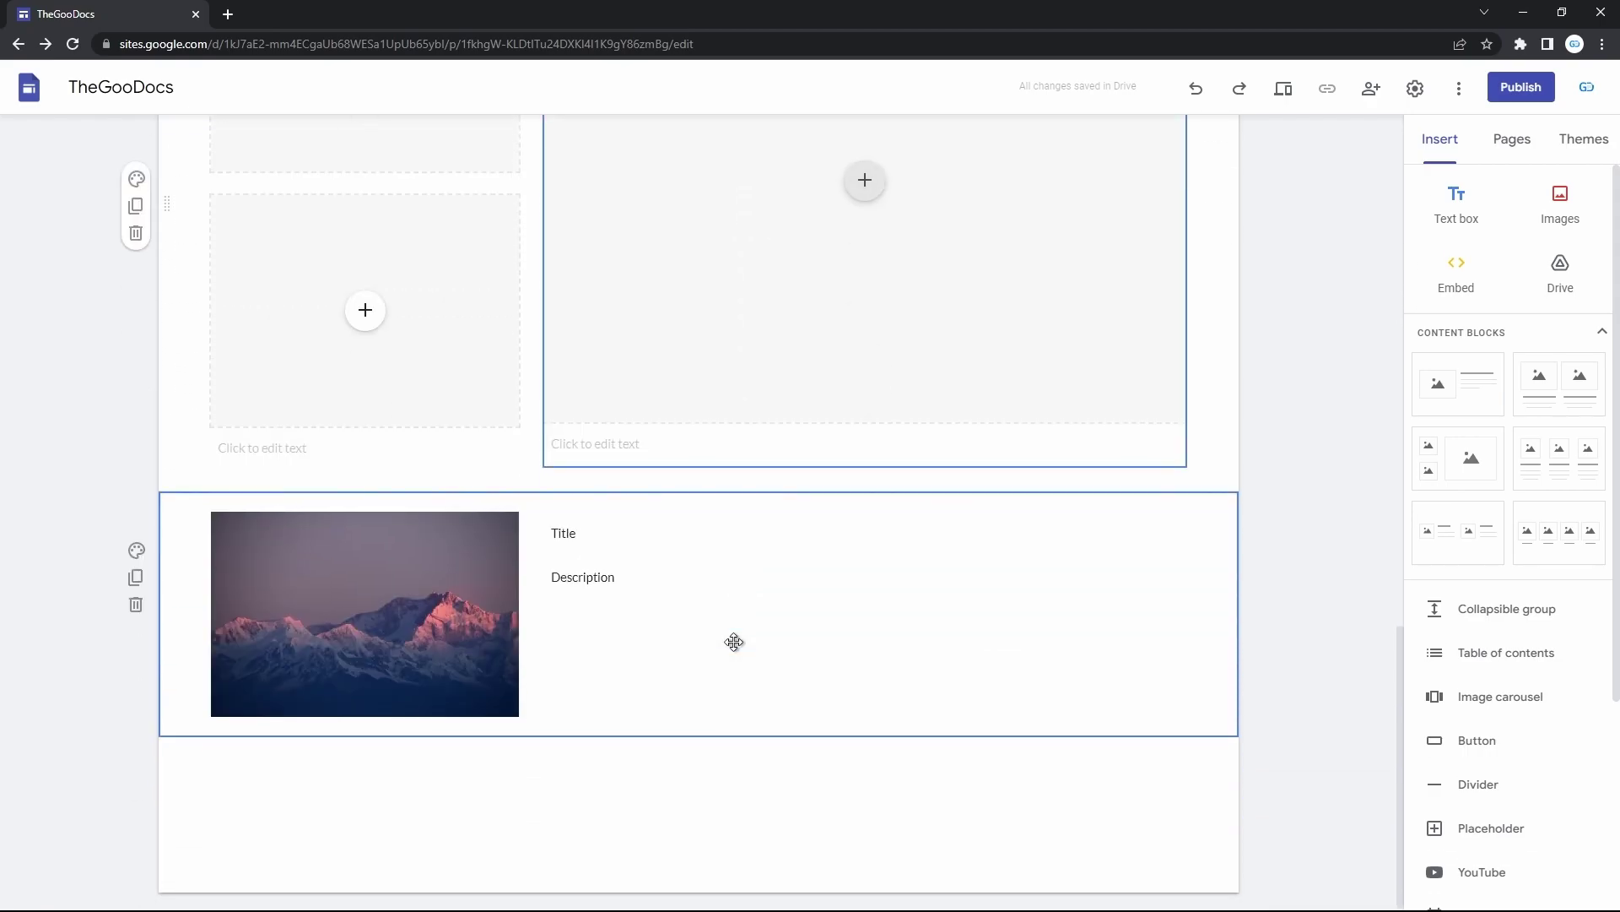
double_click(834, 663)
left_click(836, 606)
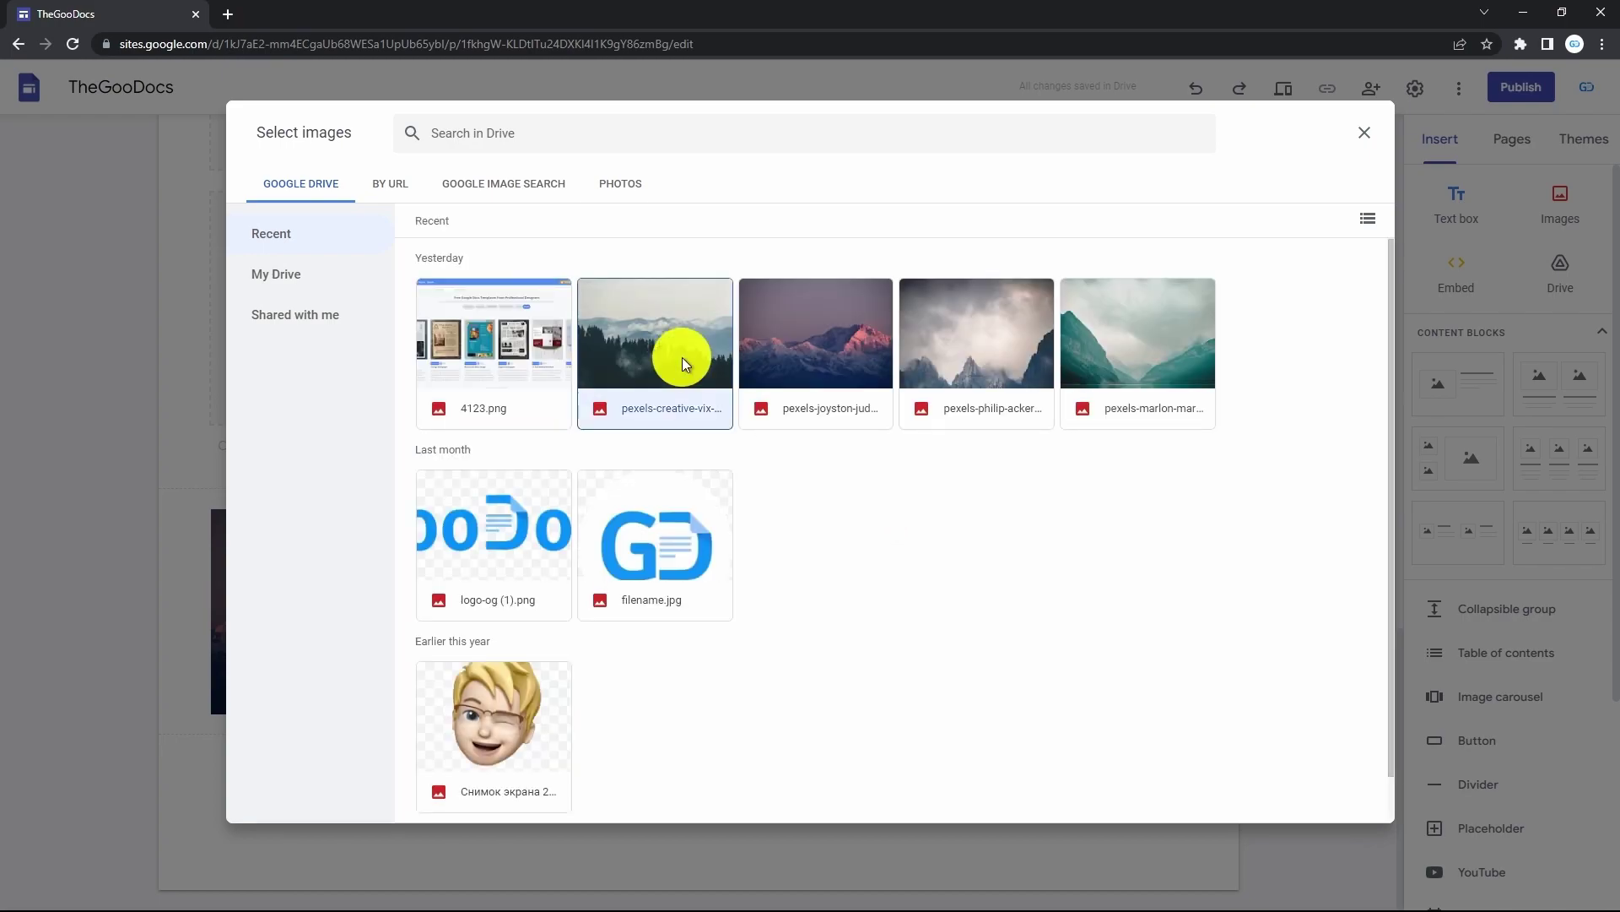
double_click(680, 354)
scroll(880, 689, "down", 3)
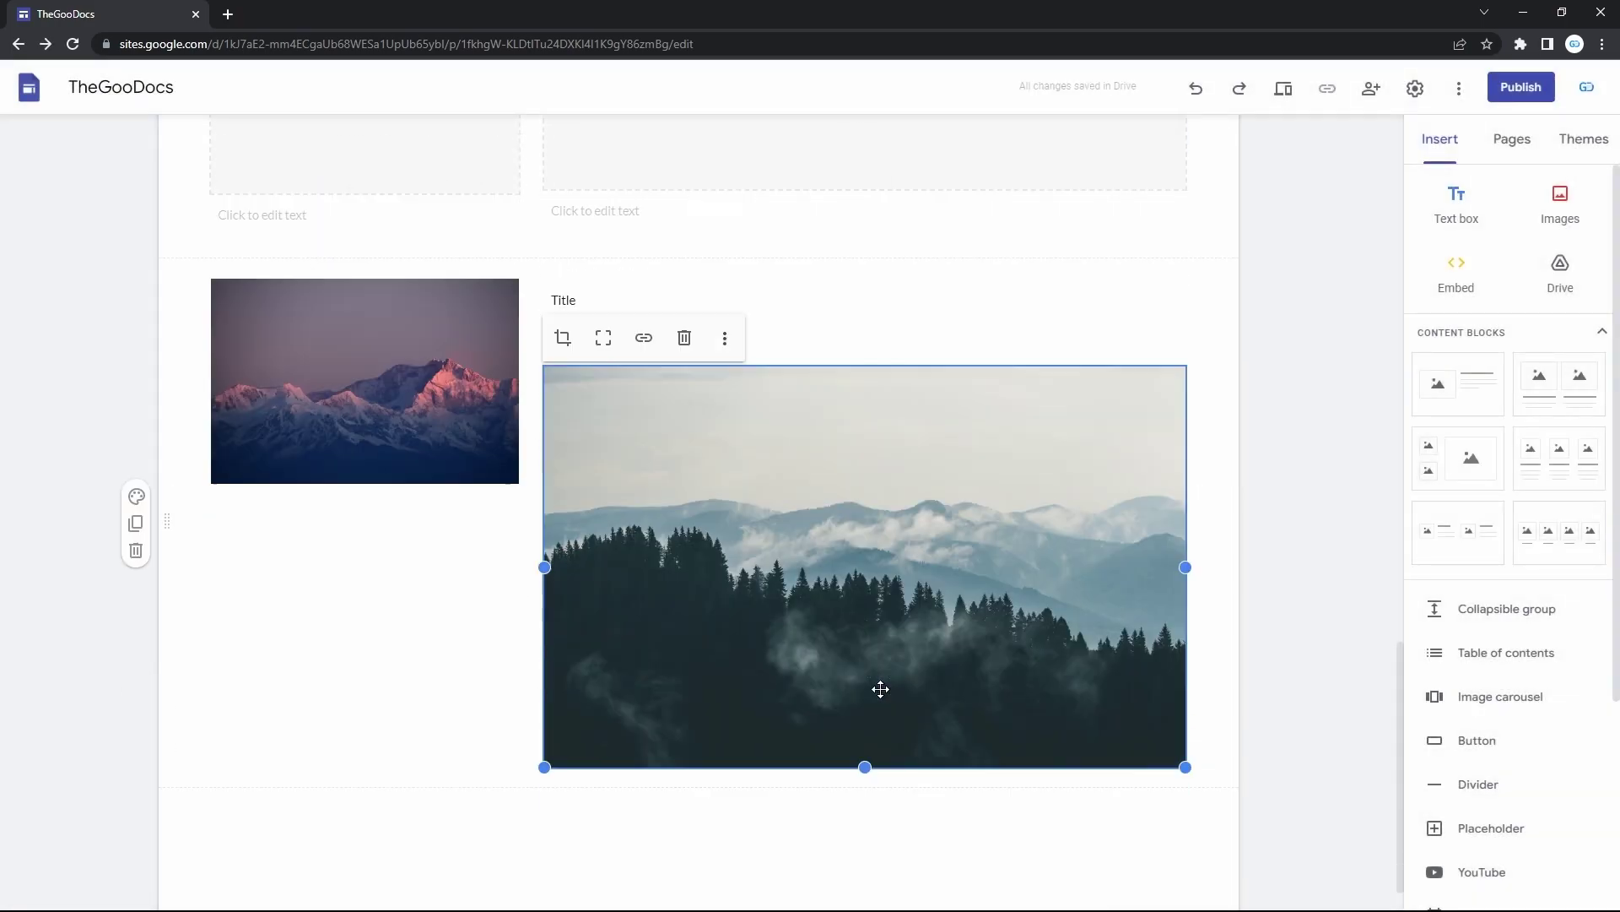
left_click_drag(1186, 768, 1081, 470)
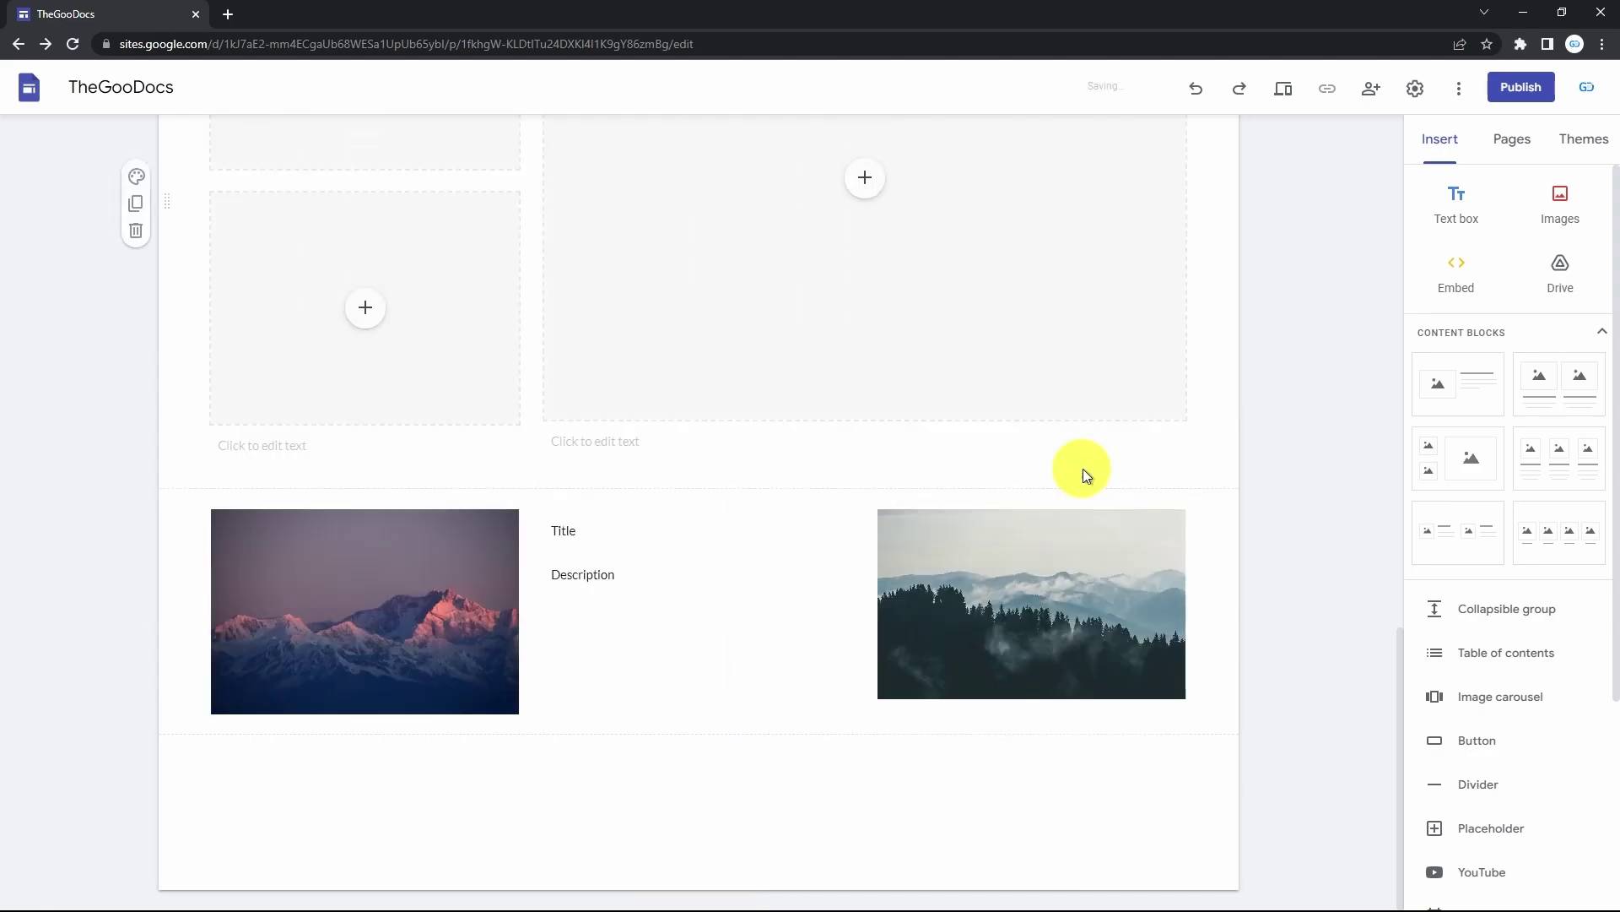
Place a narrowed Title/Description box beside the forest photo, then add a two-image block below
left_click(796, 557)
left_click_drag(853, 556, 765, 554)
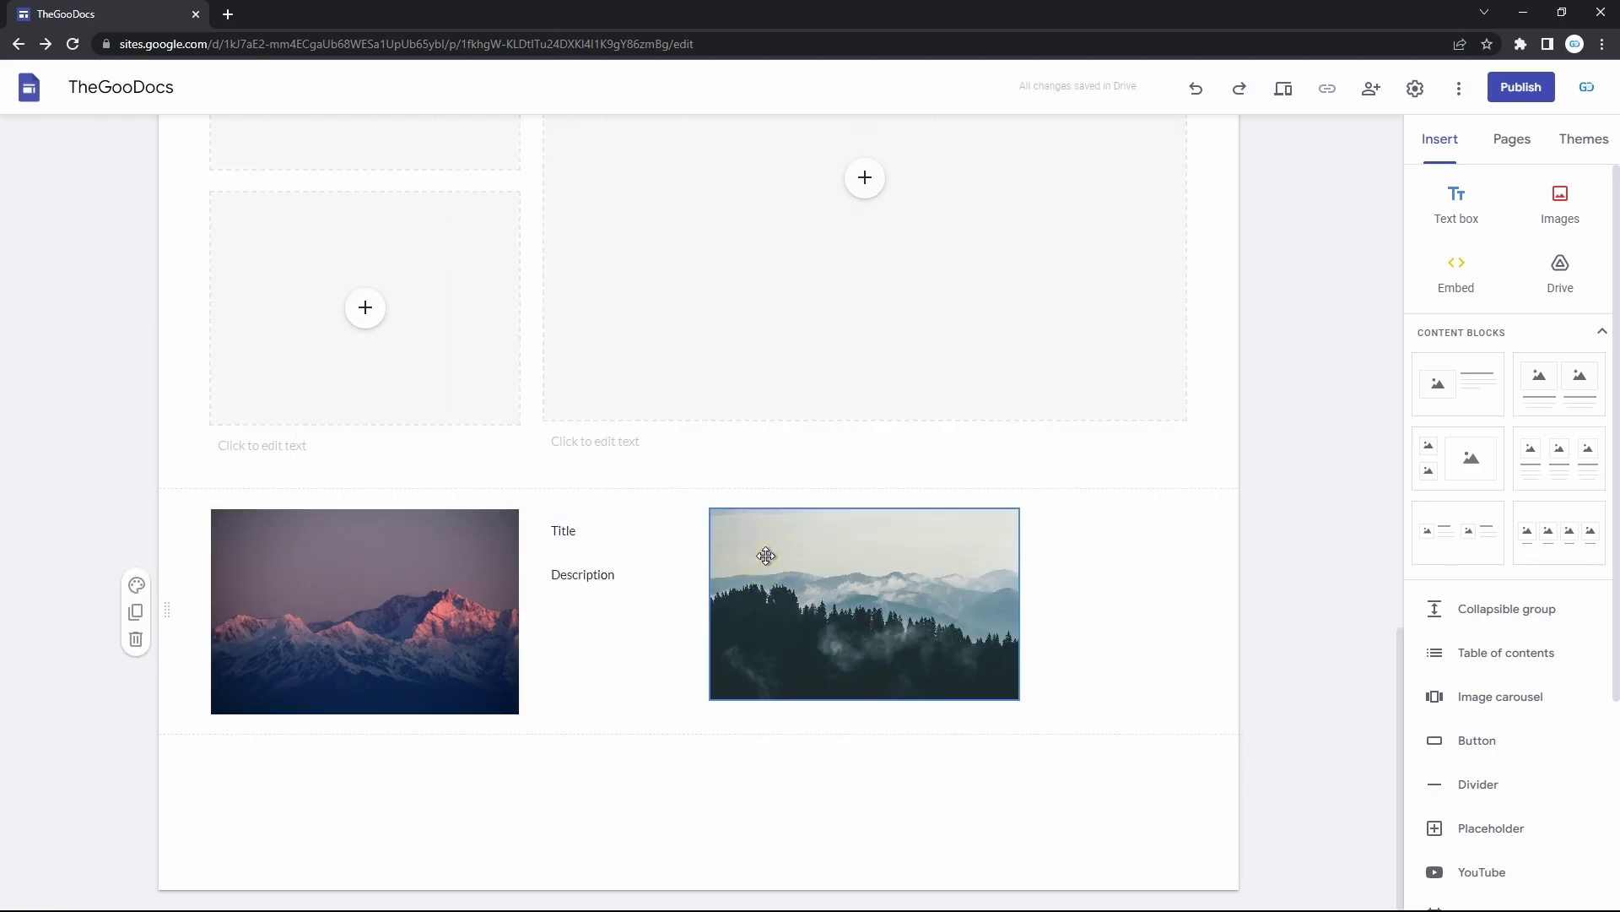
left_click(615, 512)
left_click_drag(615, 511, 1086, 549)
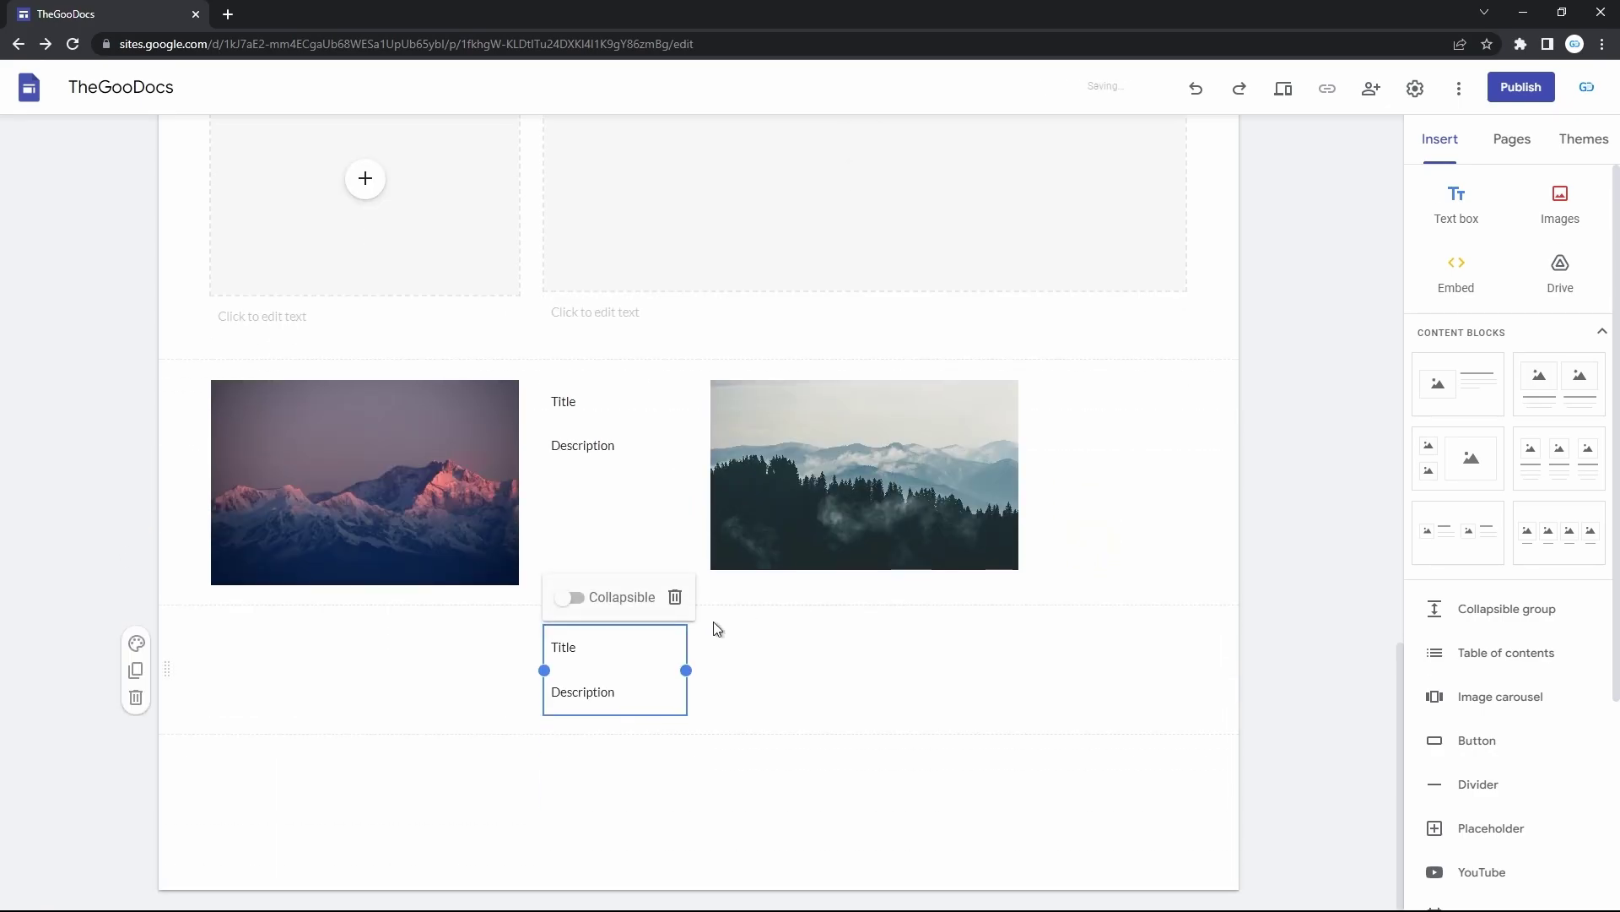
left_click_drag(616, 629, 1044, 590)
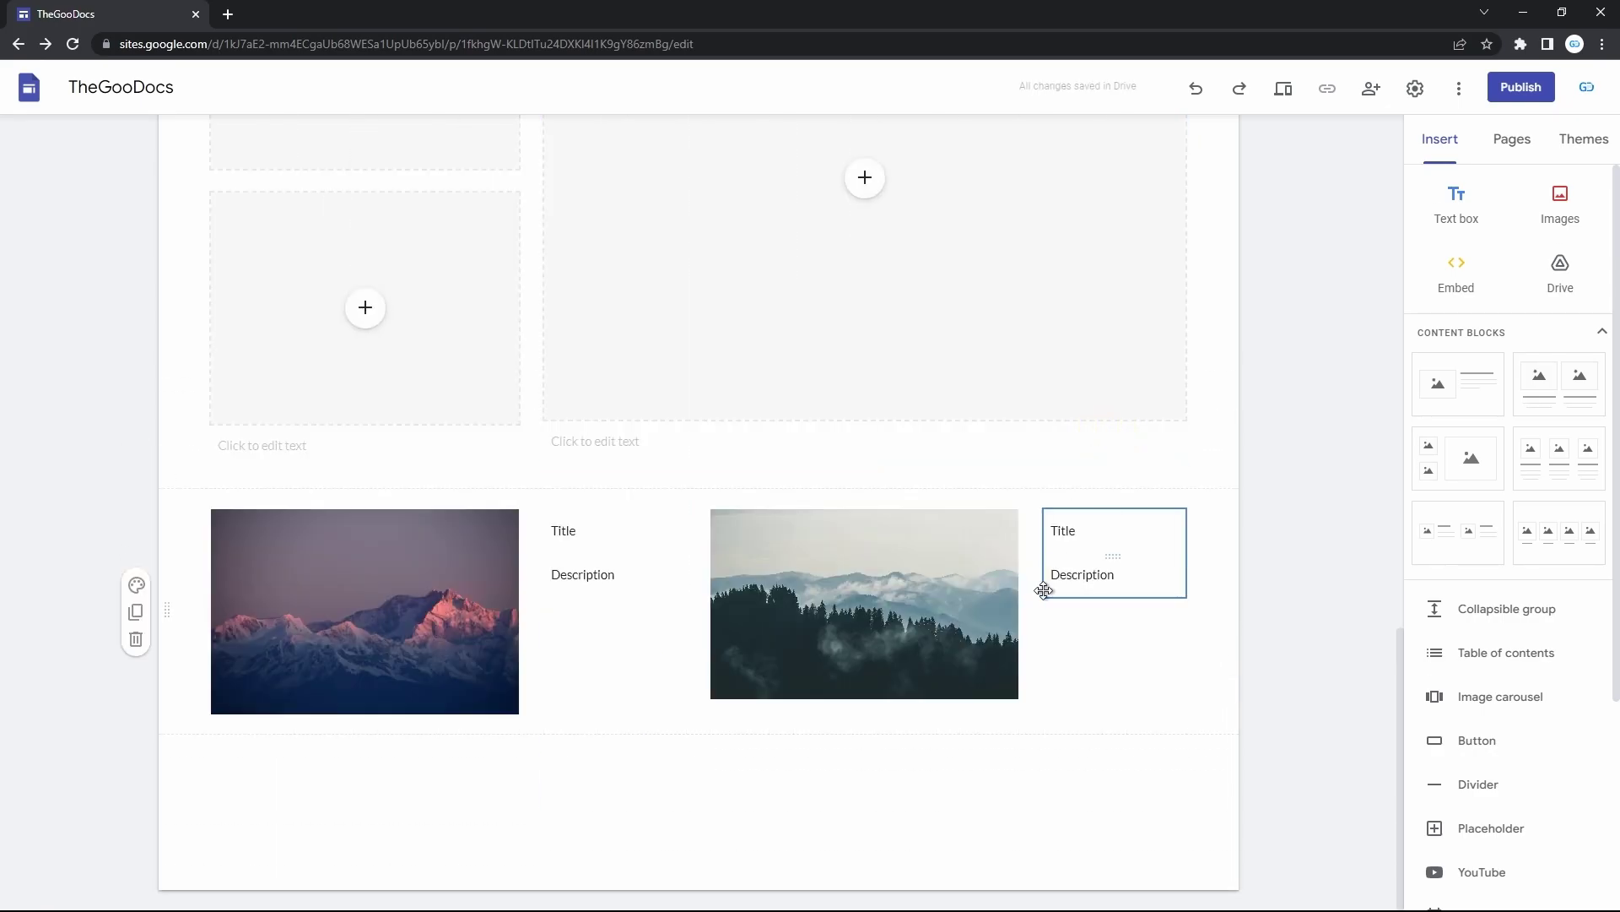
left_click(1444, 536)
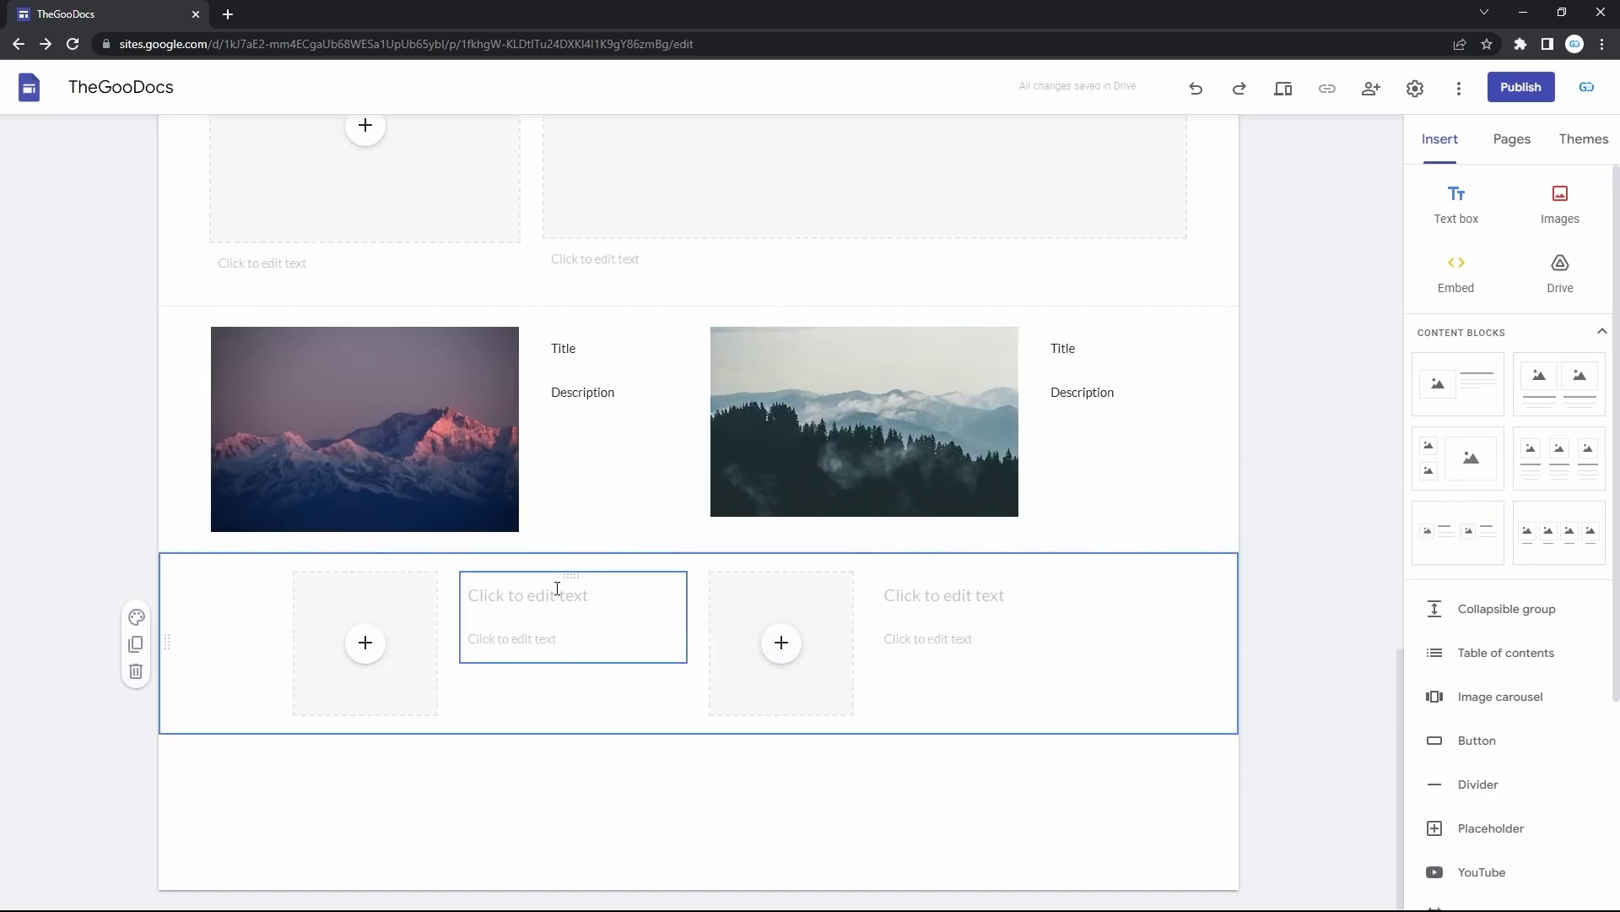
double_click(673, 774)
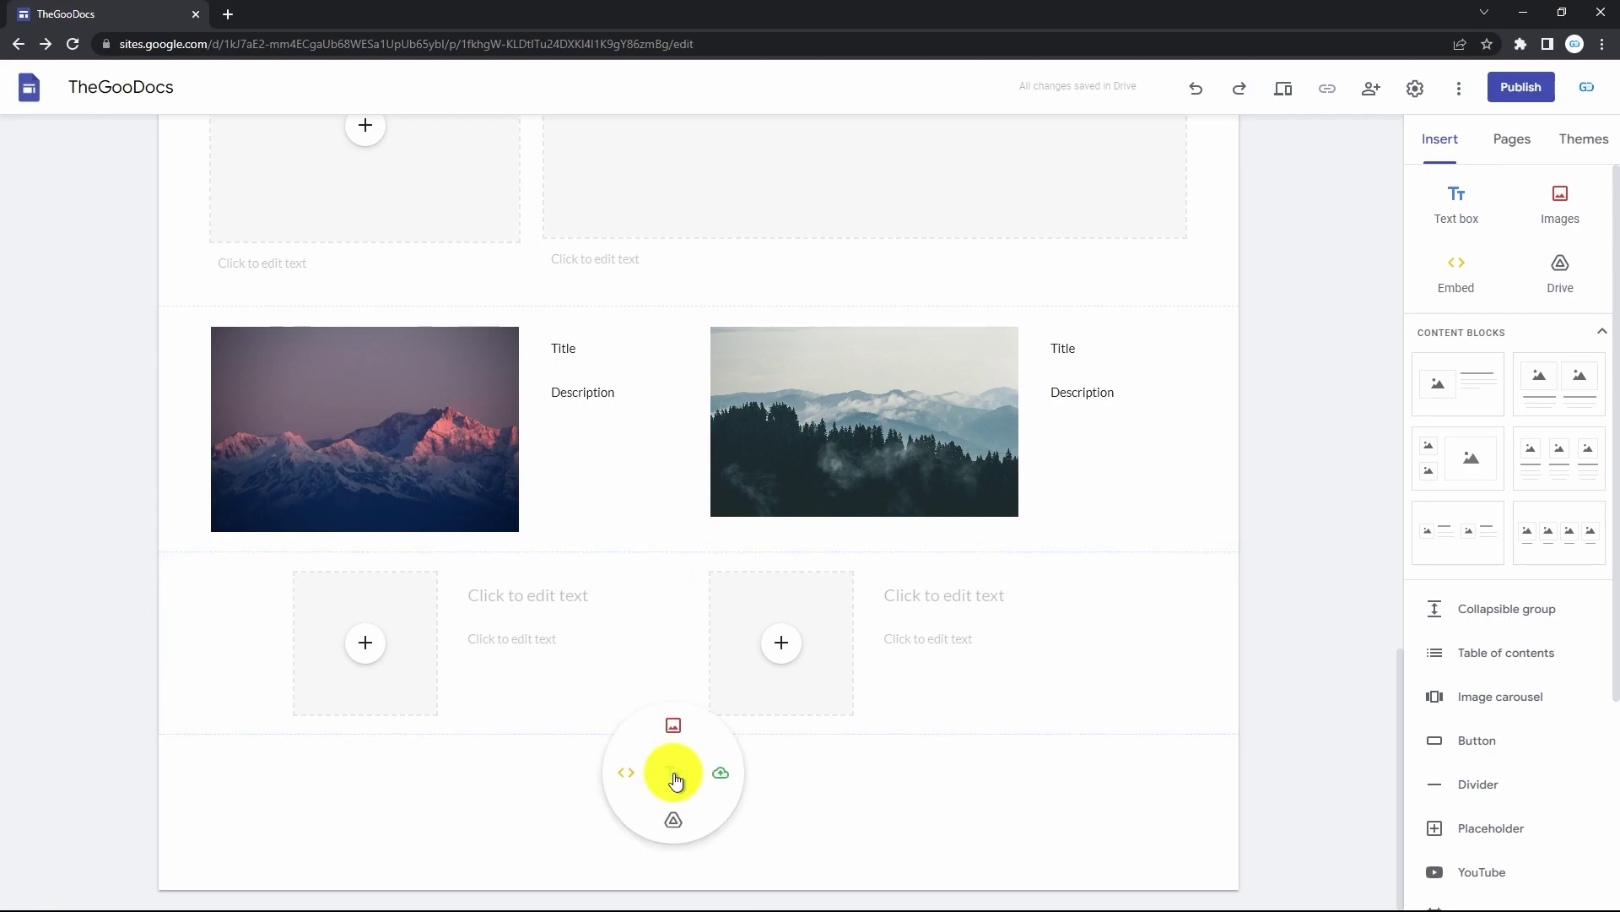
left_click(672, 823)
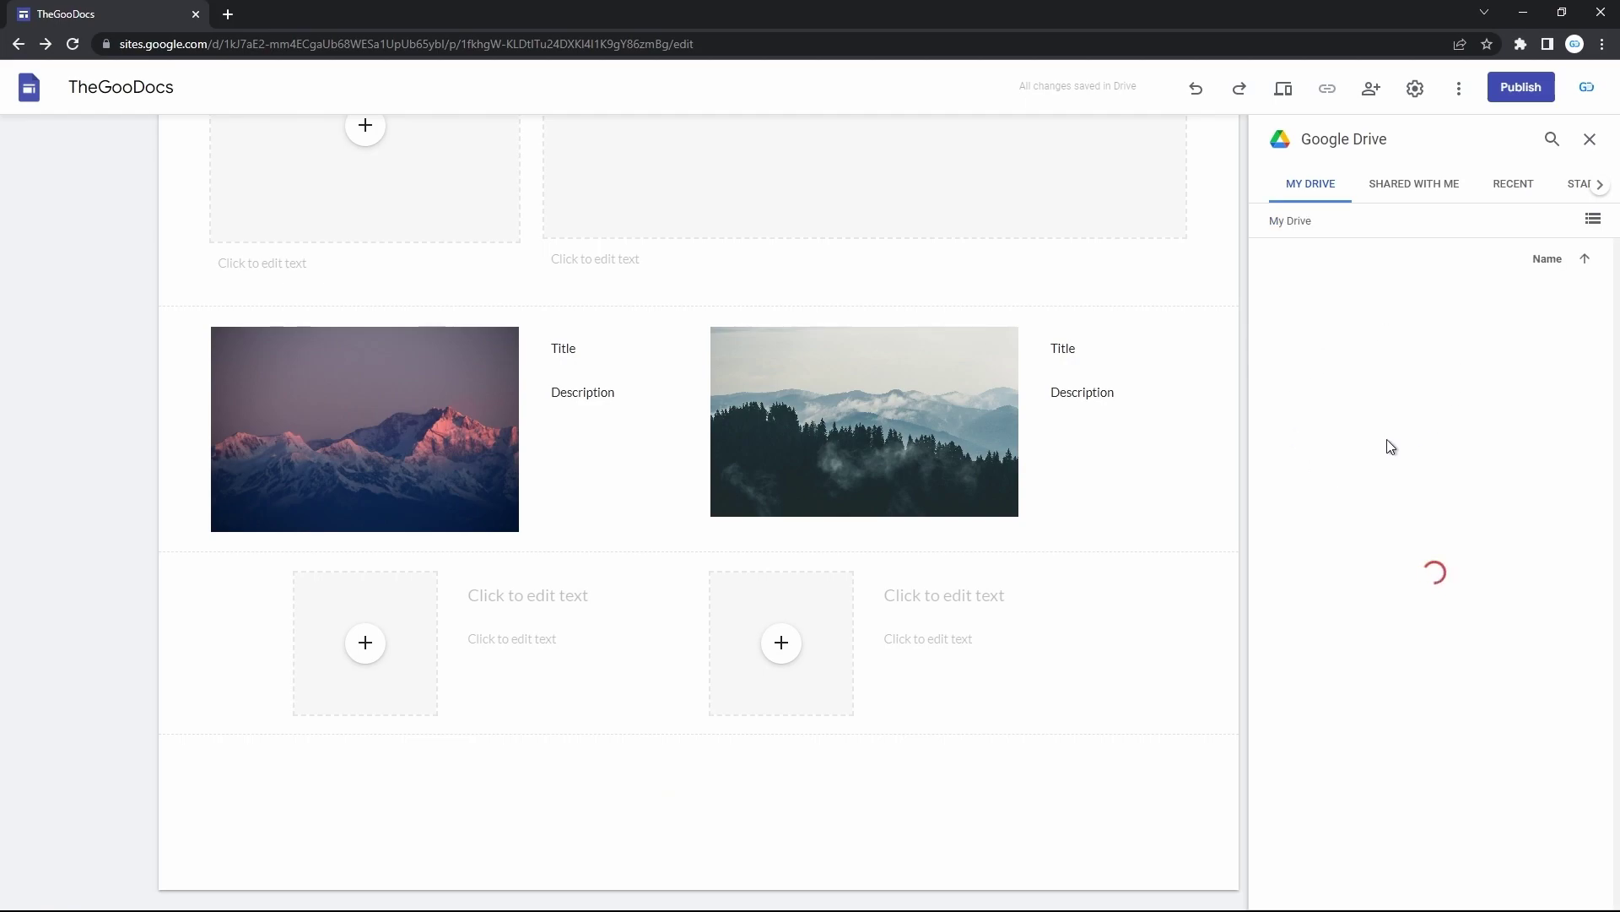
double_click(835, 800)
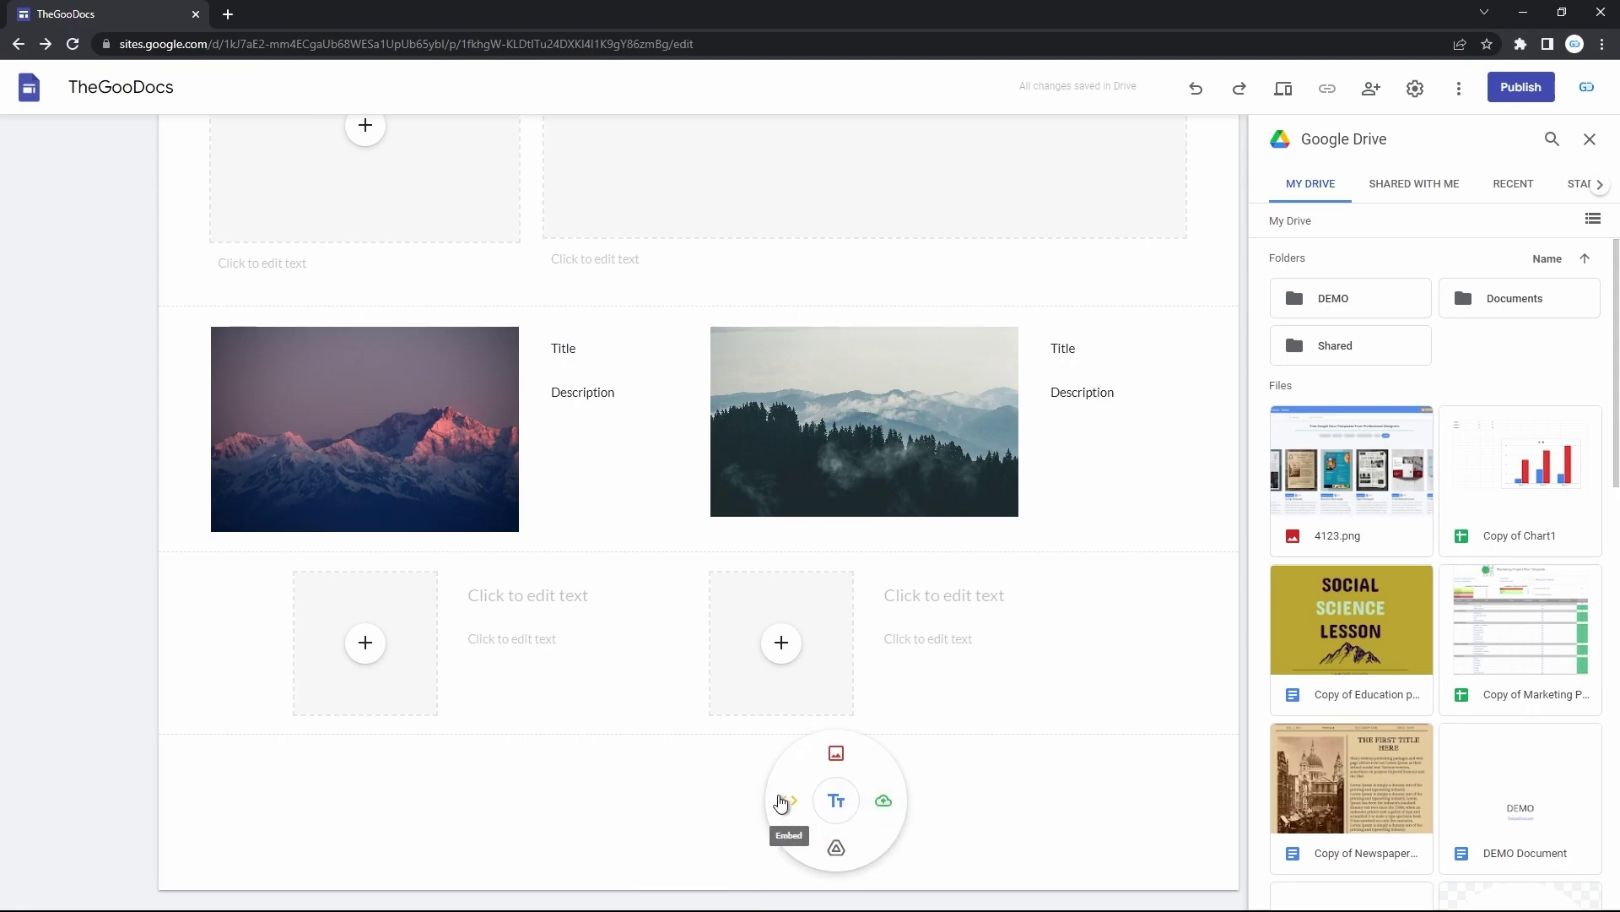
left_click(884, 801)
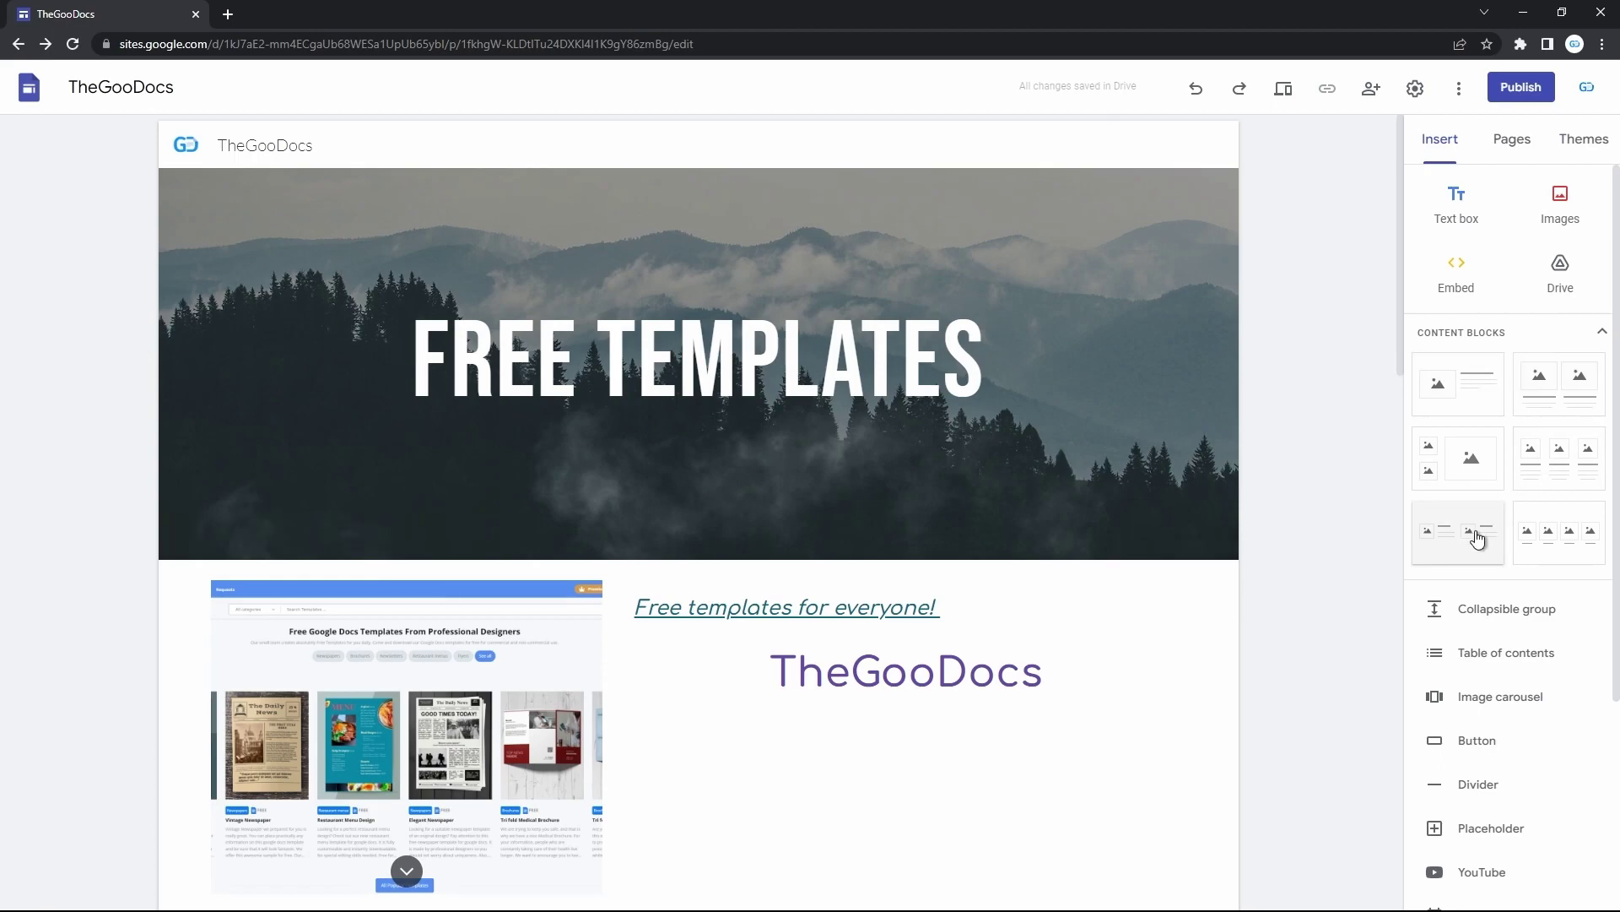
Insert a collapsible group below the banner headed 'Title', with 'Item 1' inside
scroll(1477, 537, "down", 3)
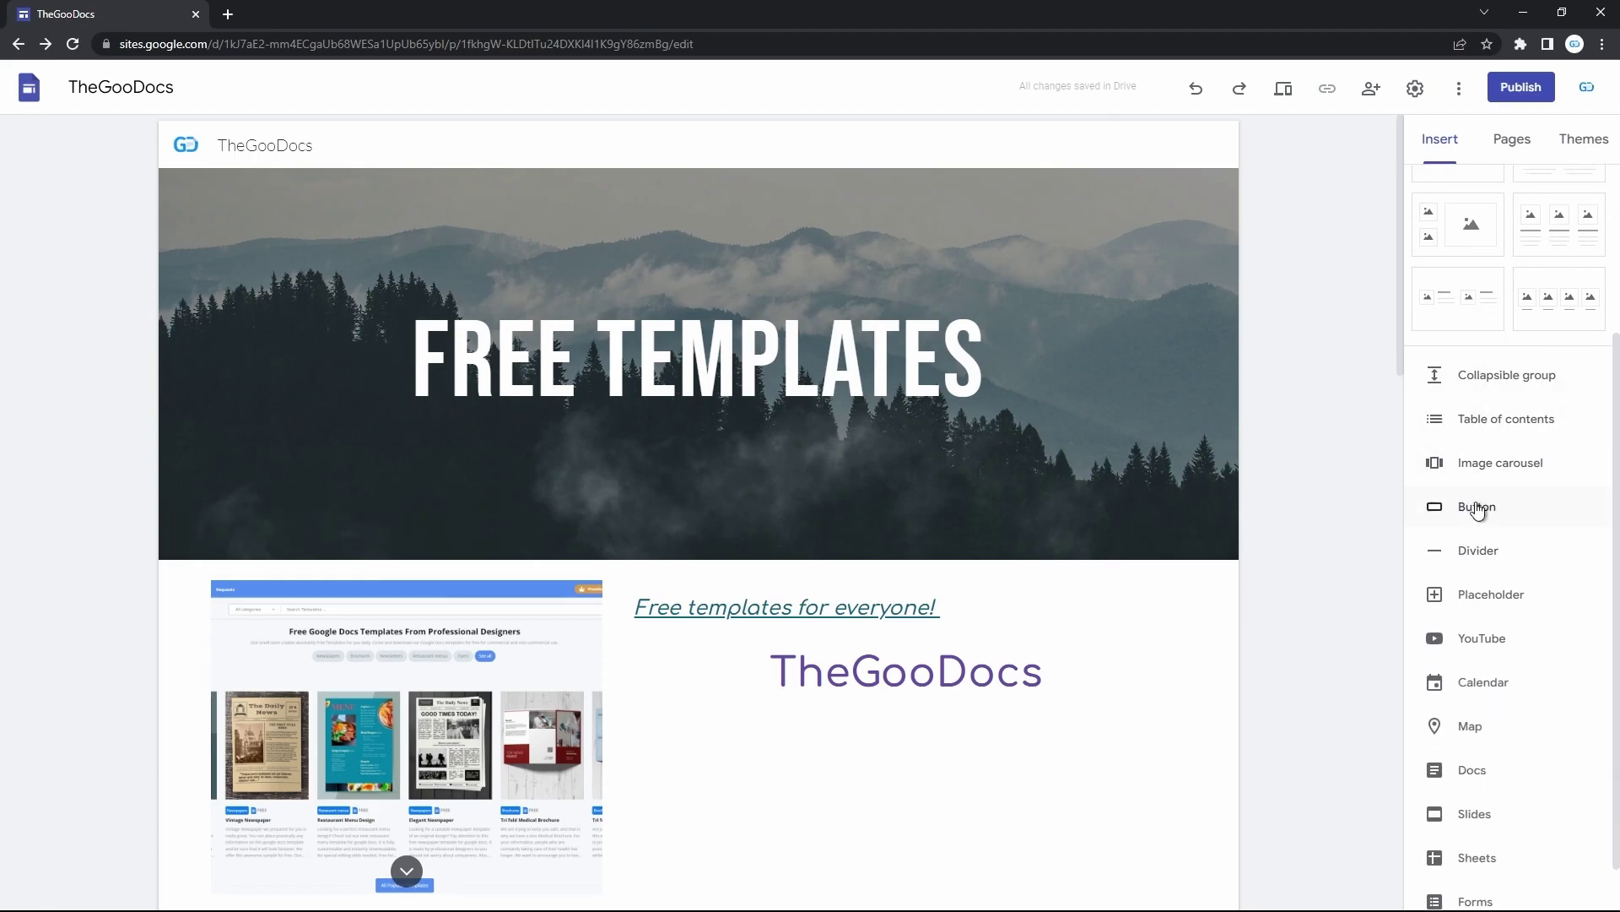
left_click(1482, 381)
left_click(1022, 235)
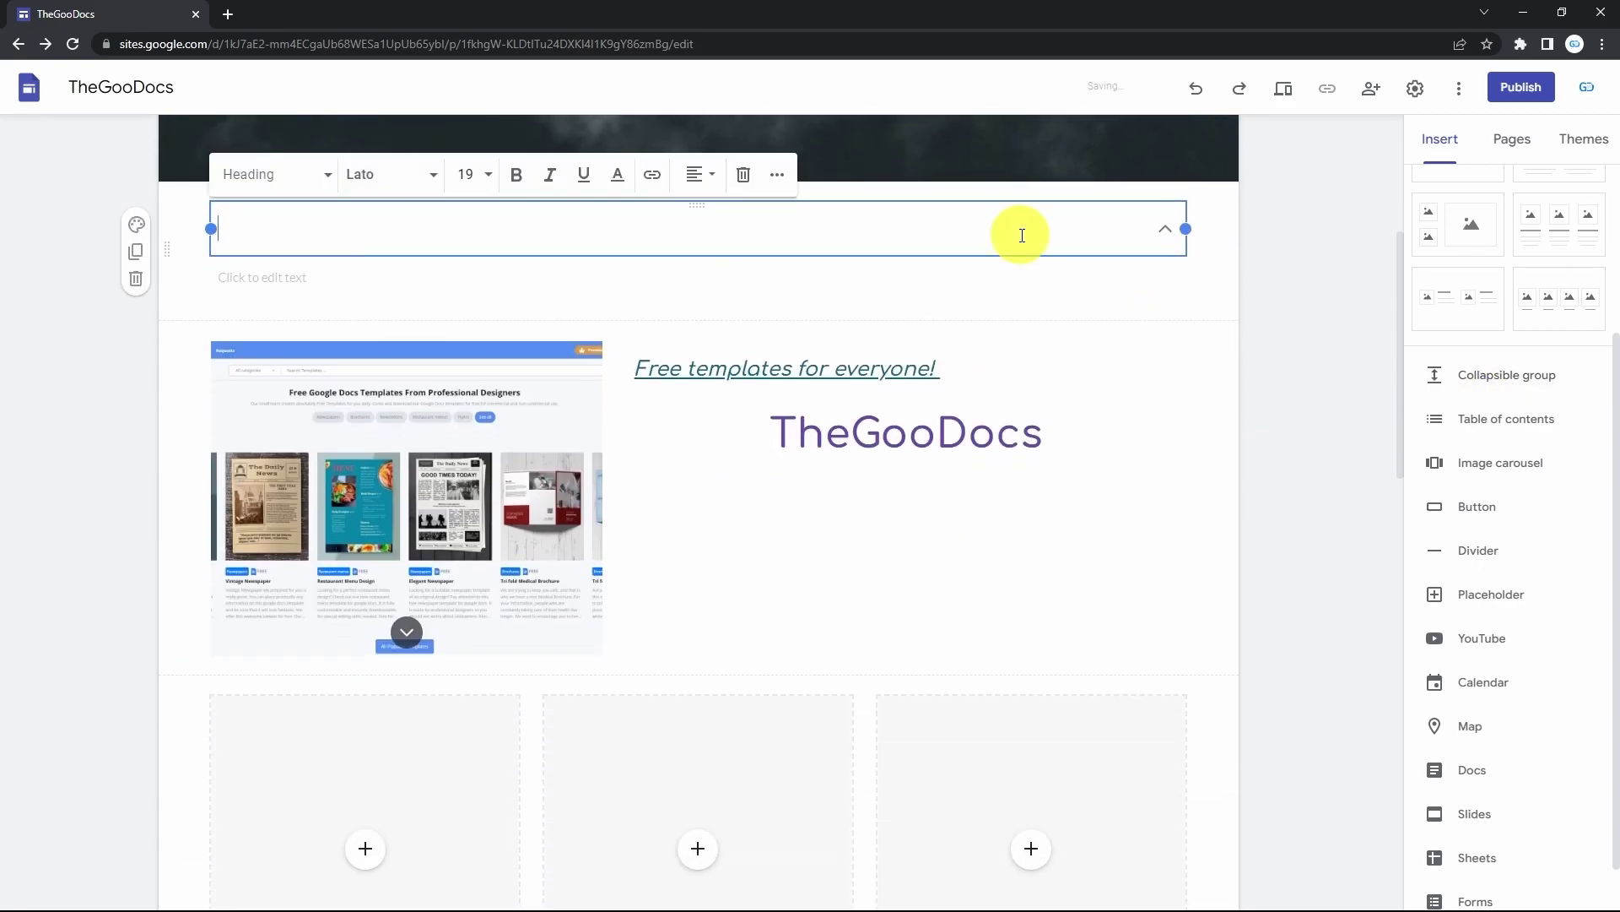
type("Title")
left_click(932, 280)
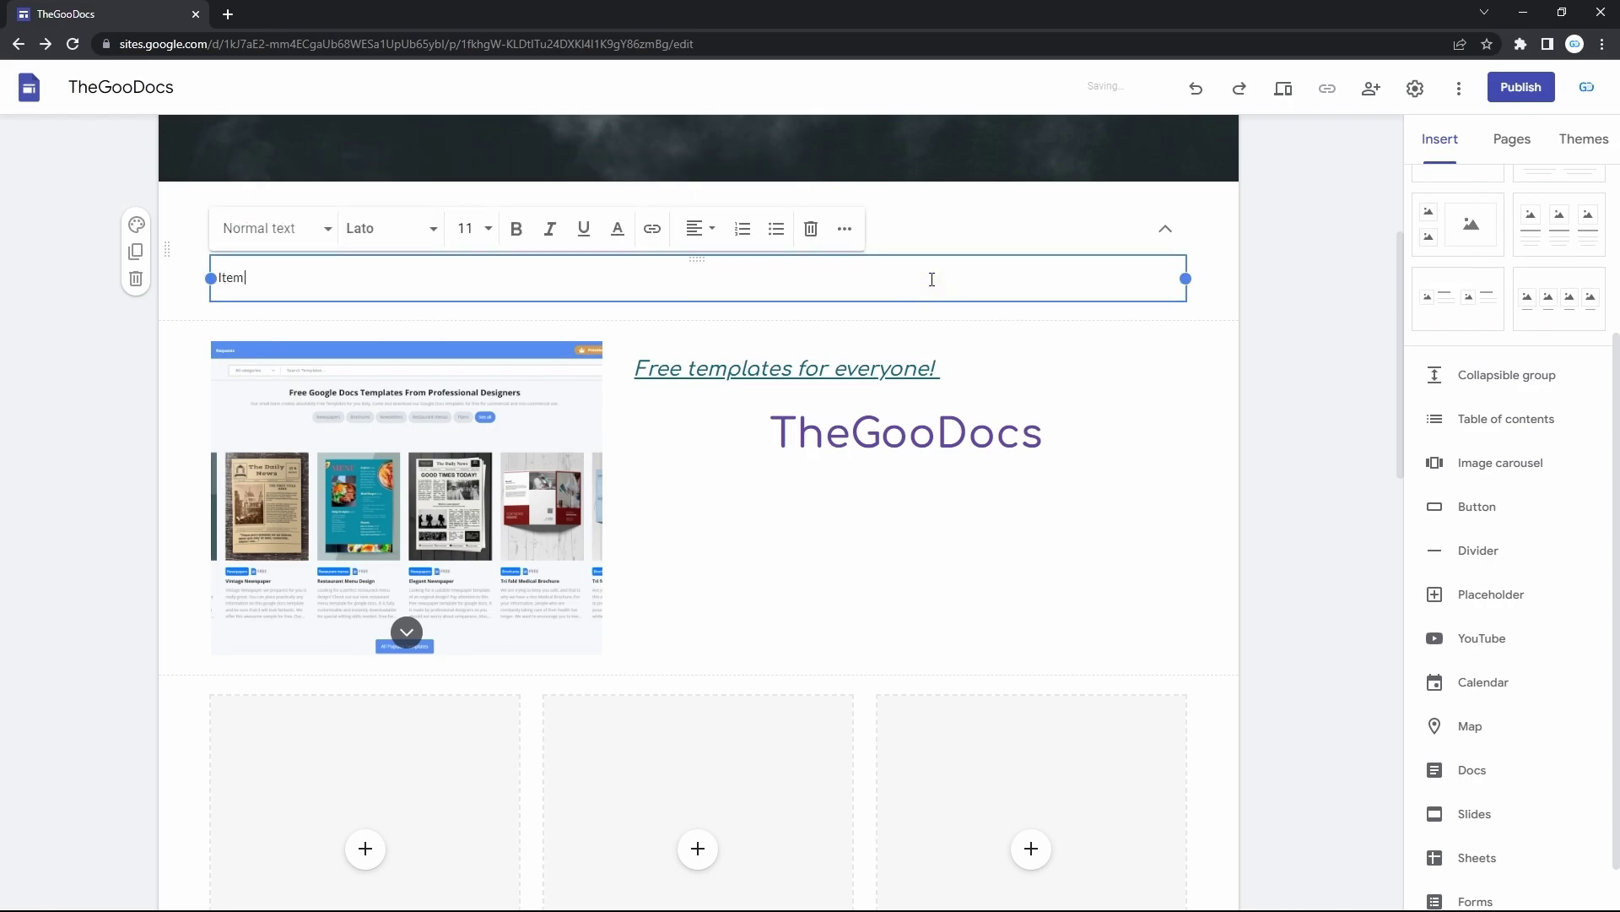
scroll(1479, 312, "up", 3)
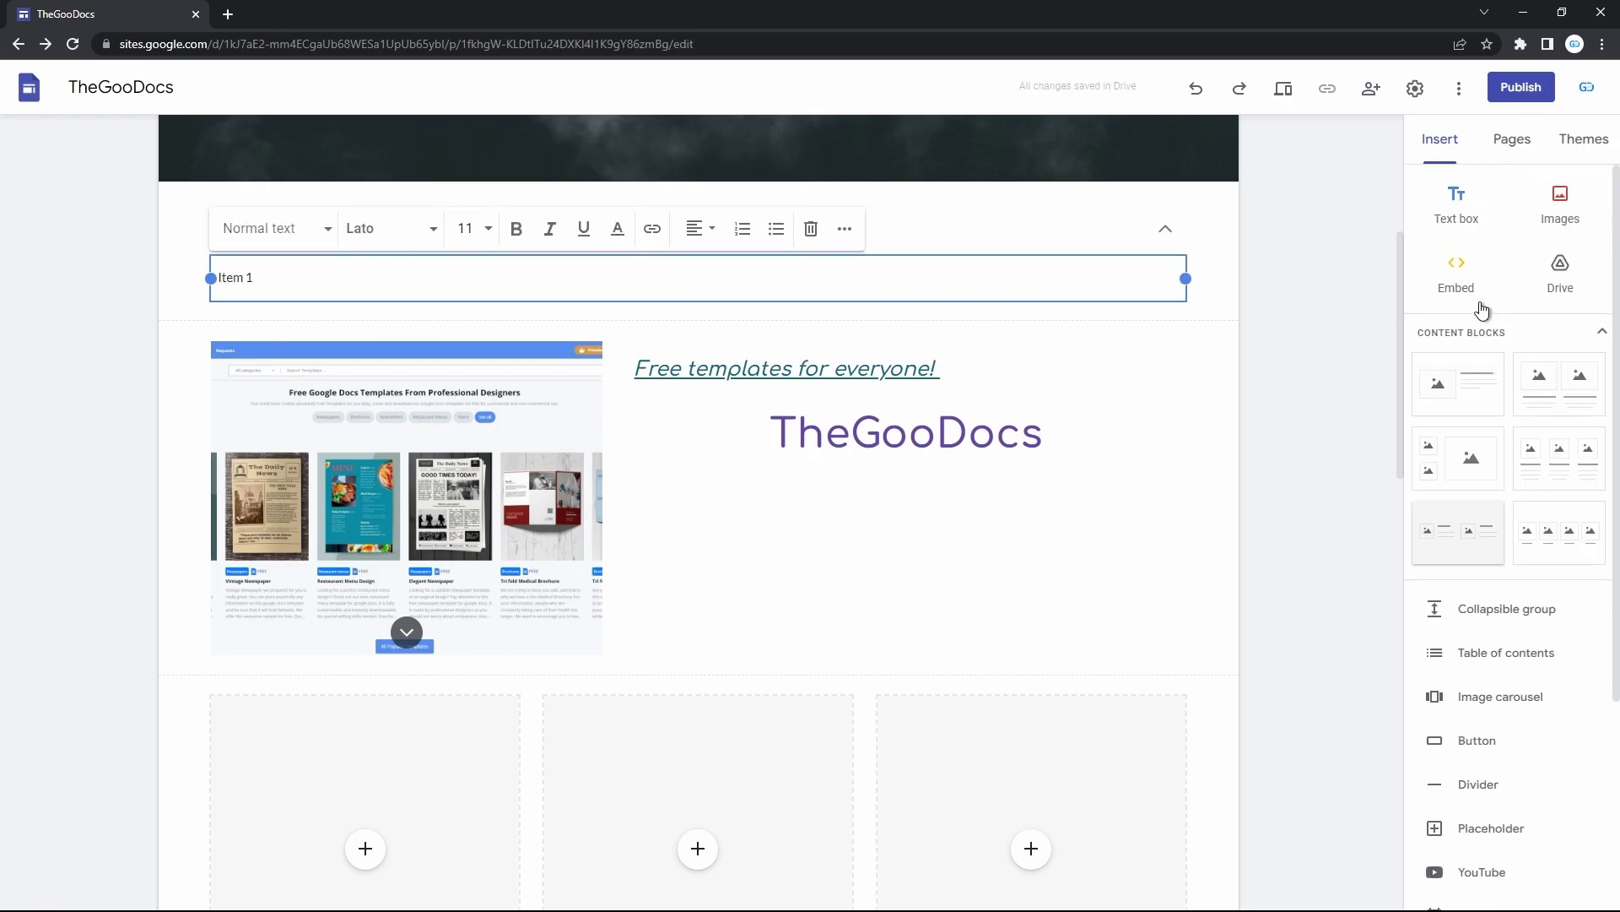
left_click(1462, 222)
left_click(1118, 228)
type("Item 1")
scroll(1118, 228, "up", 2)
left_click_drag(712, 367, 738, 341)
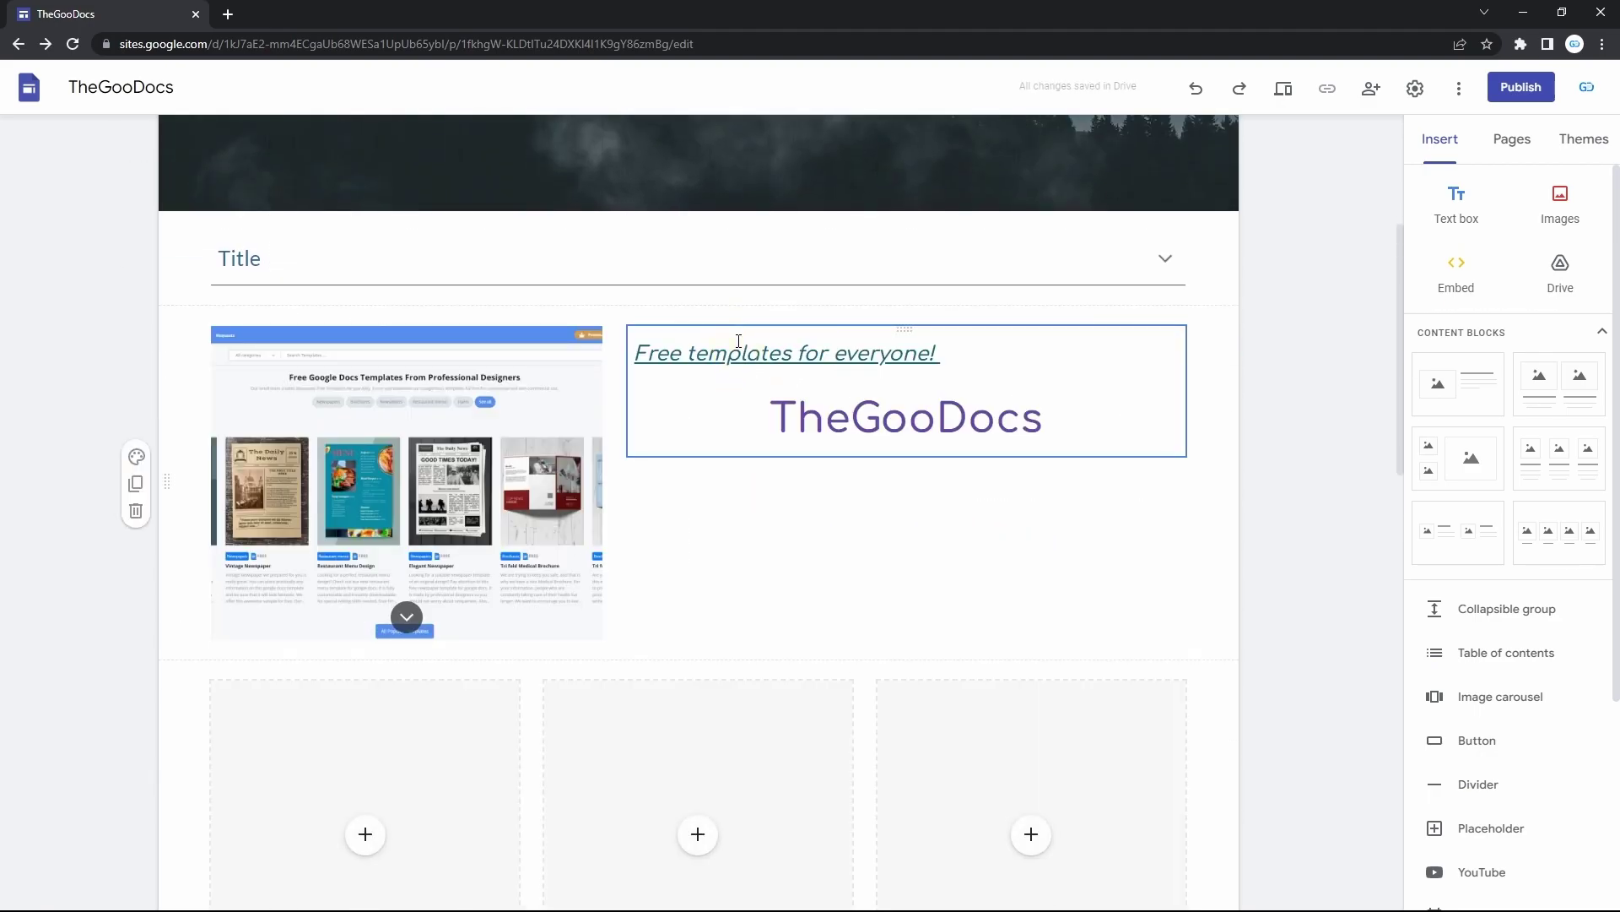
Expand and collapse the group several times to test it, leaving it collapsed
left_click(1168, 262)
left_click(1258, 267)
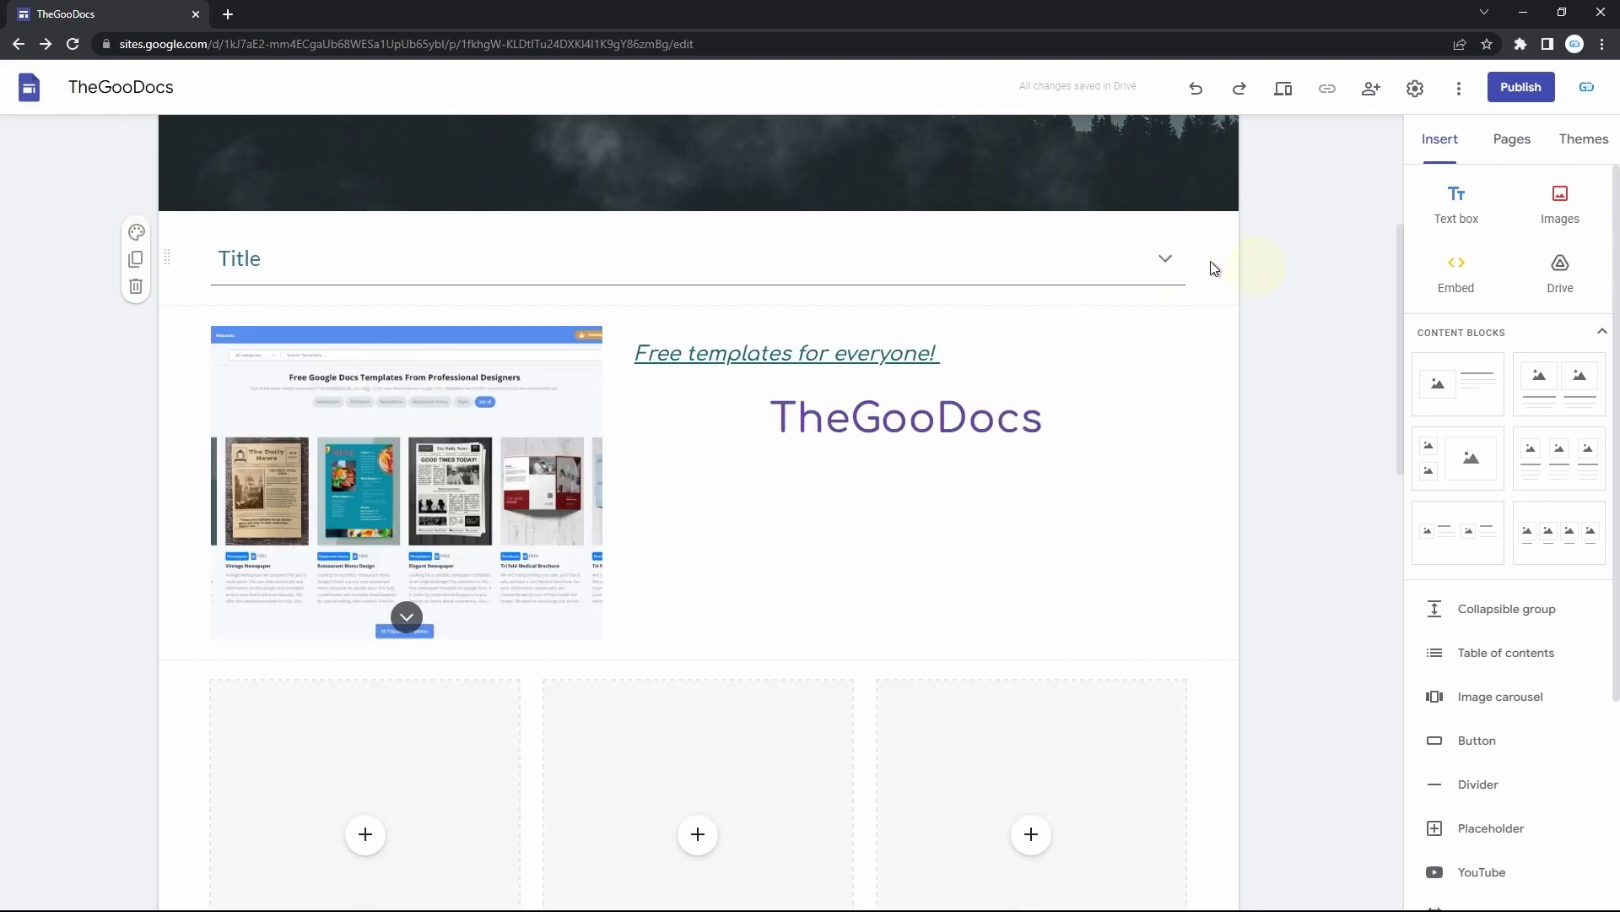
left_click(1165, 260)
left_click(1267, 275)
left_click(1166, 258)
left_click(1260, 282)
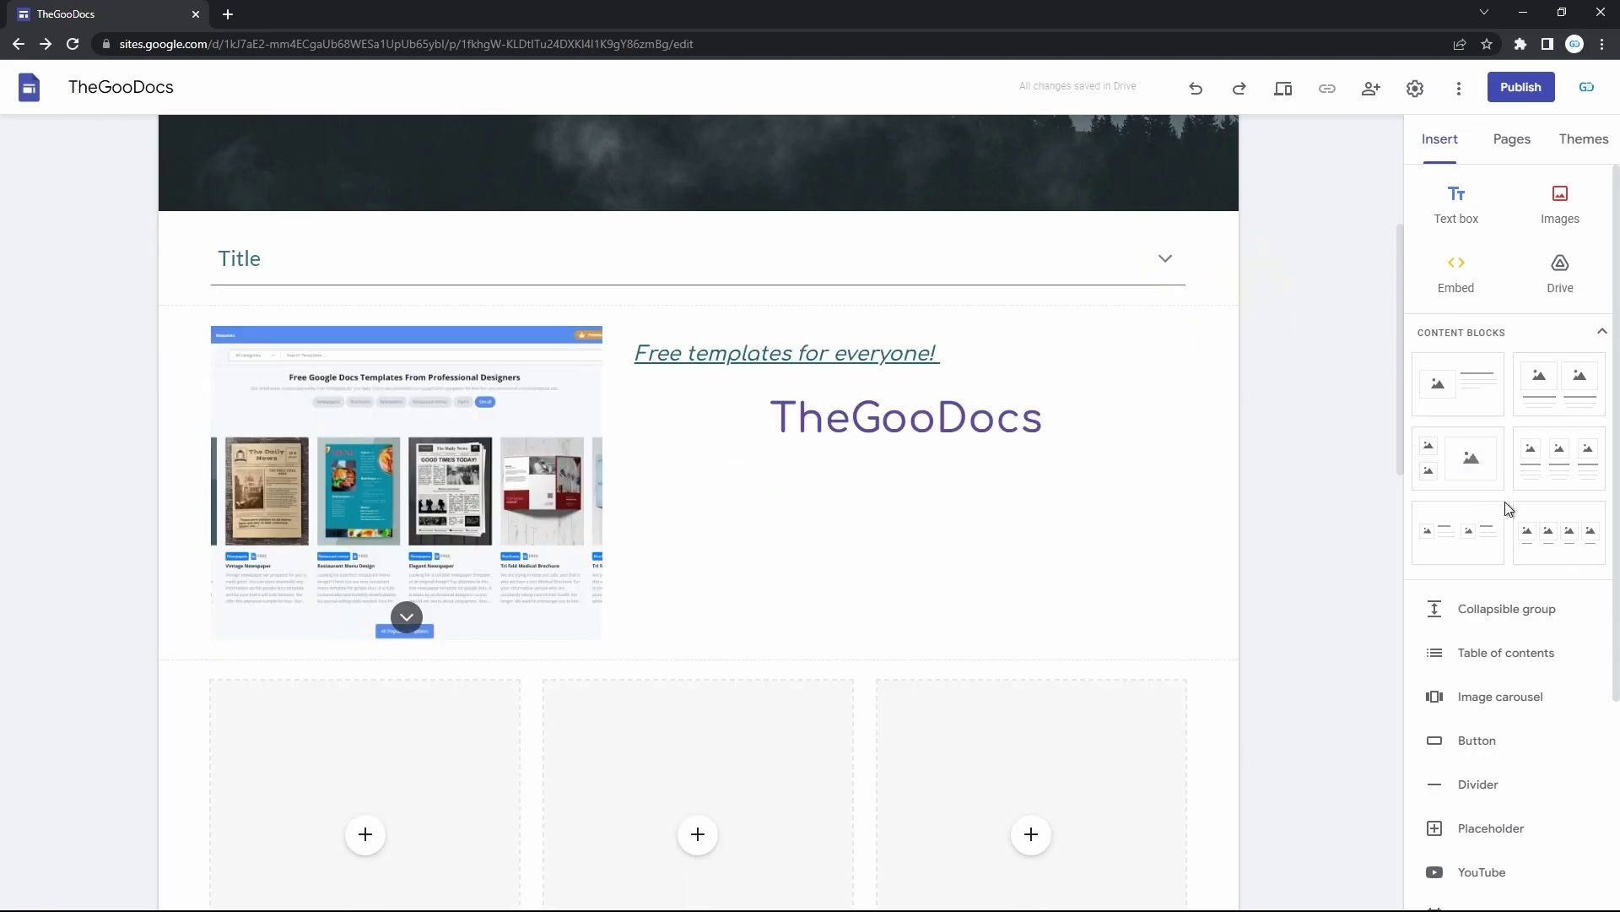
Insert a table of contents under the banner and review its Title and TheGooDocs entries
scroll(1512, 655, "down", 2)
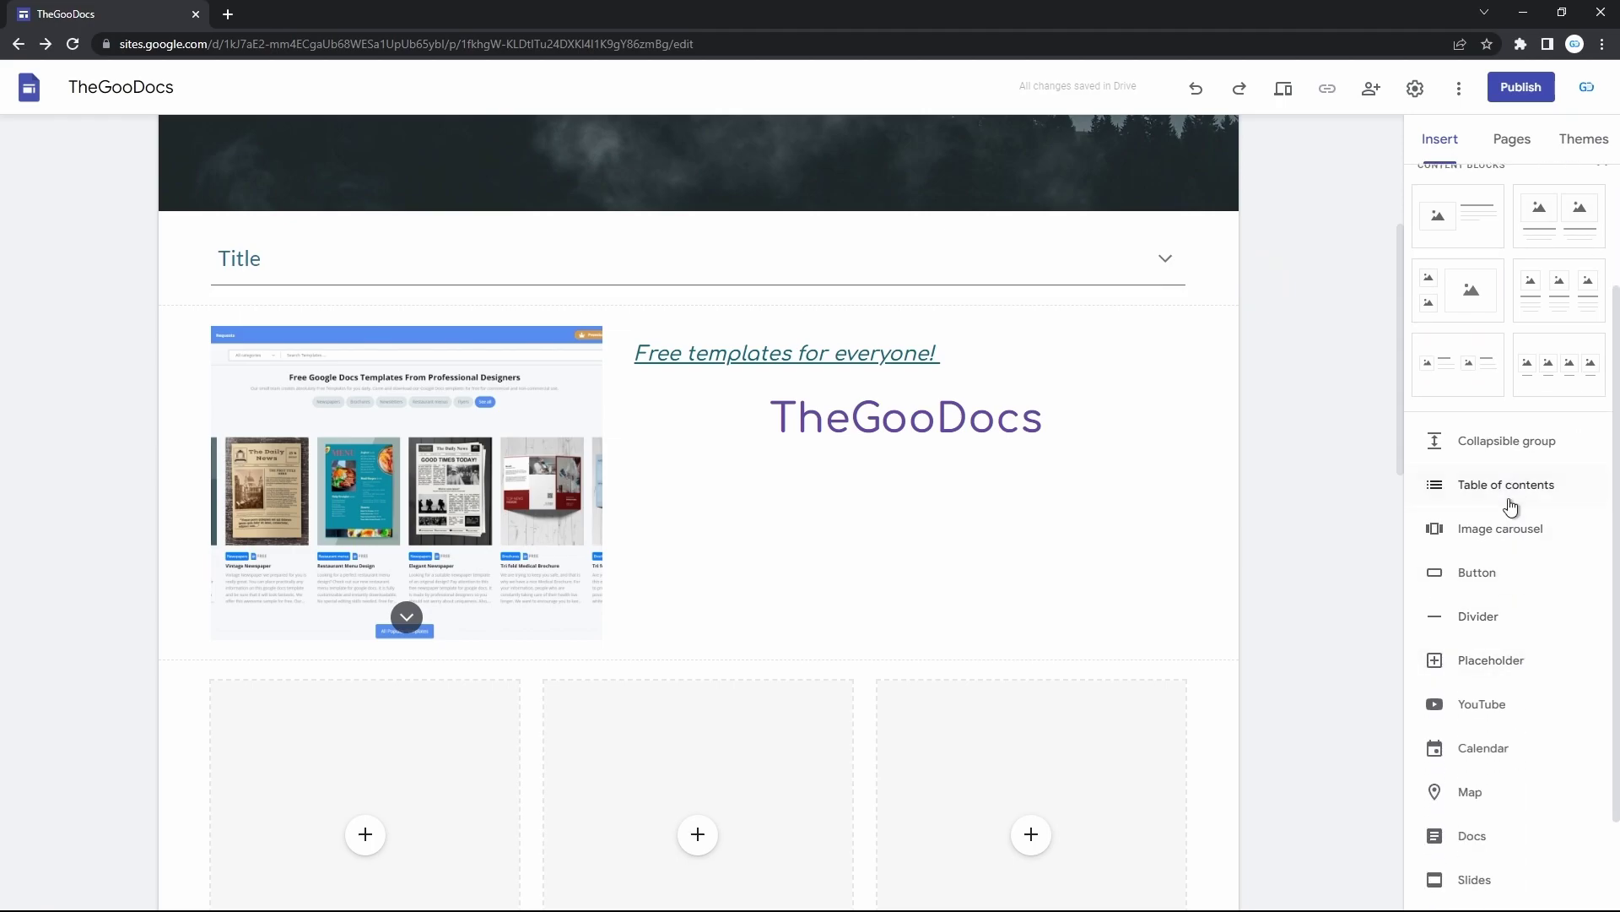
left_click(1509, 499)
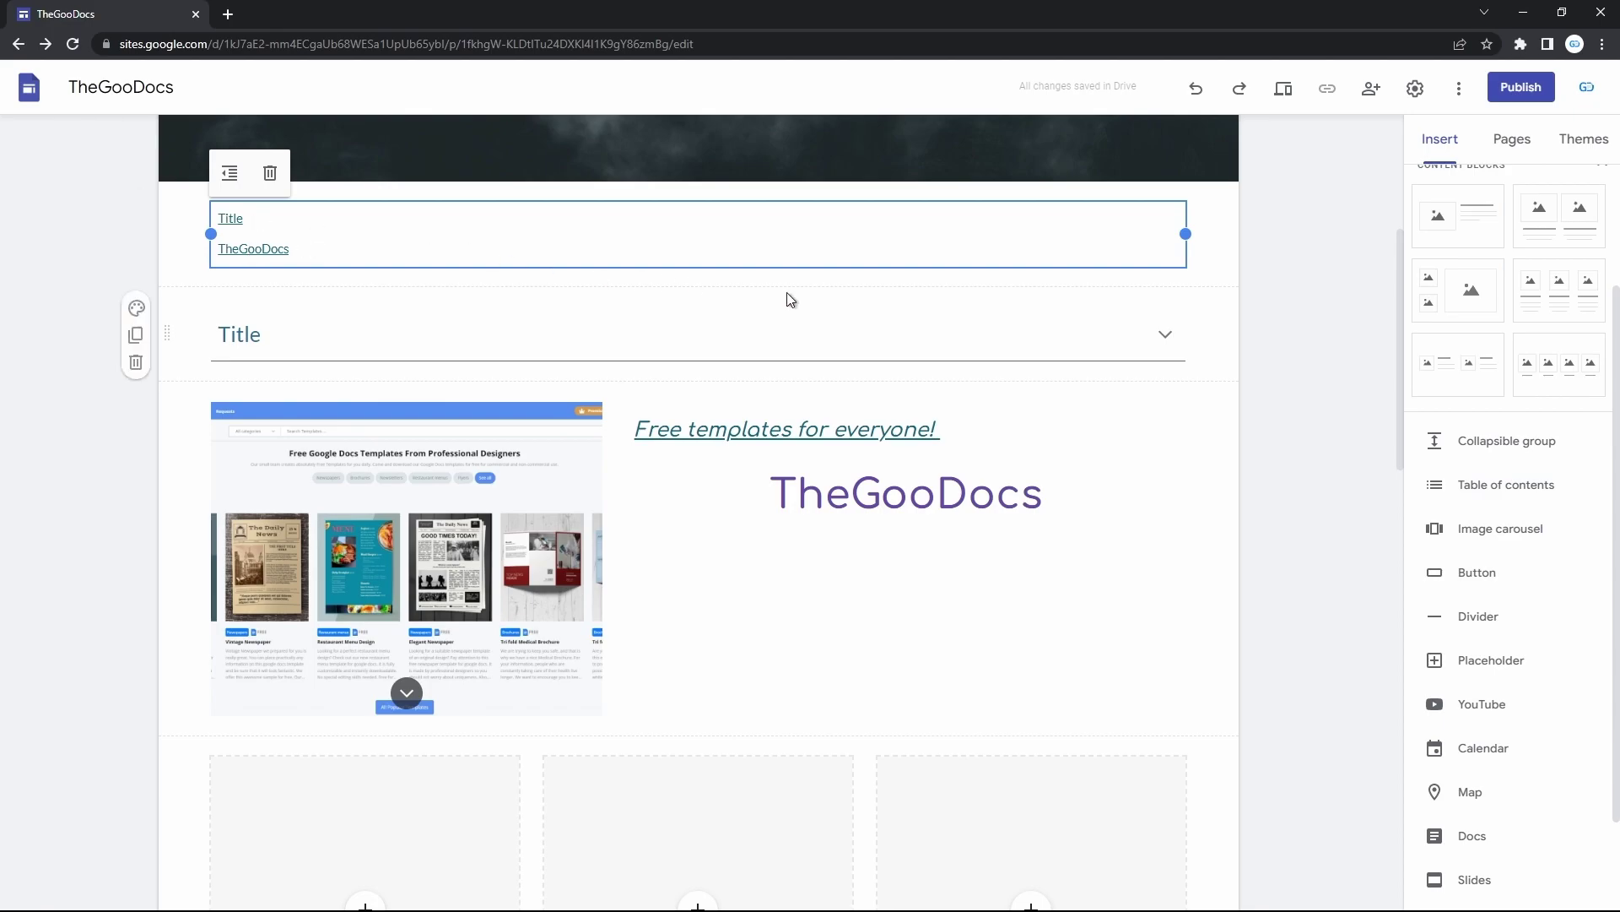
scroll(790, 300, "down", 15)
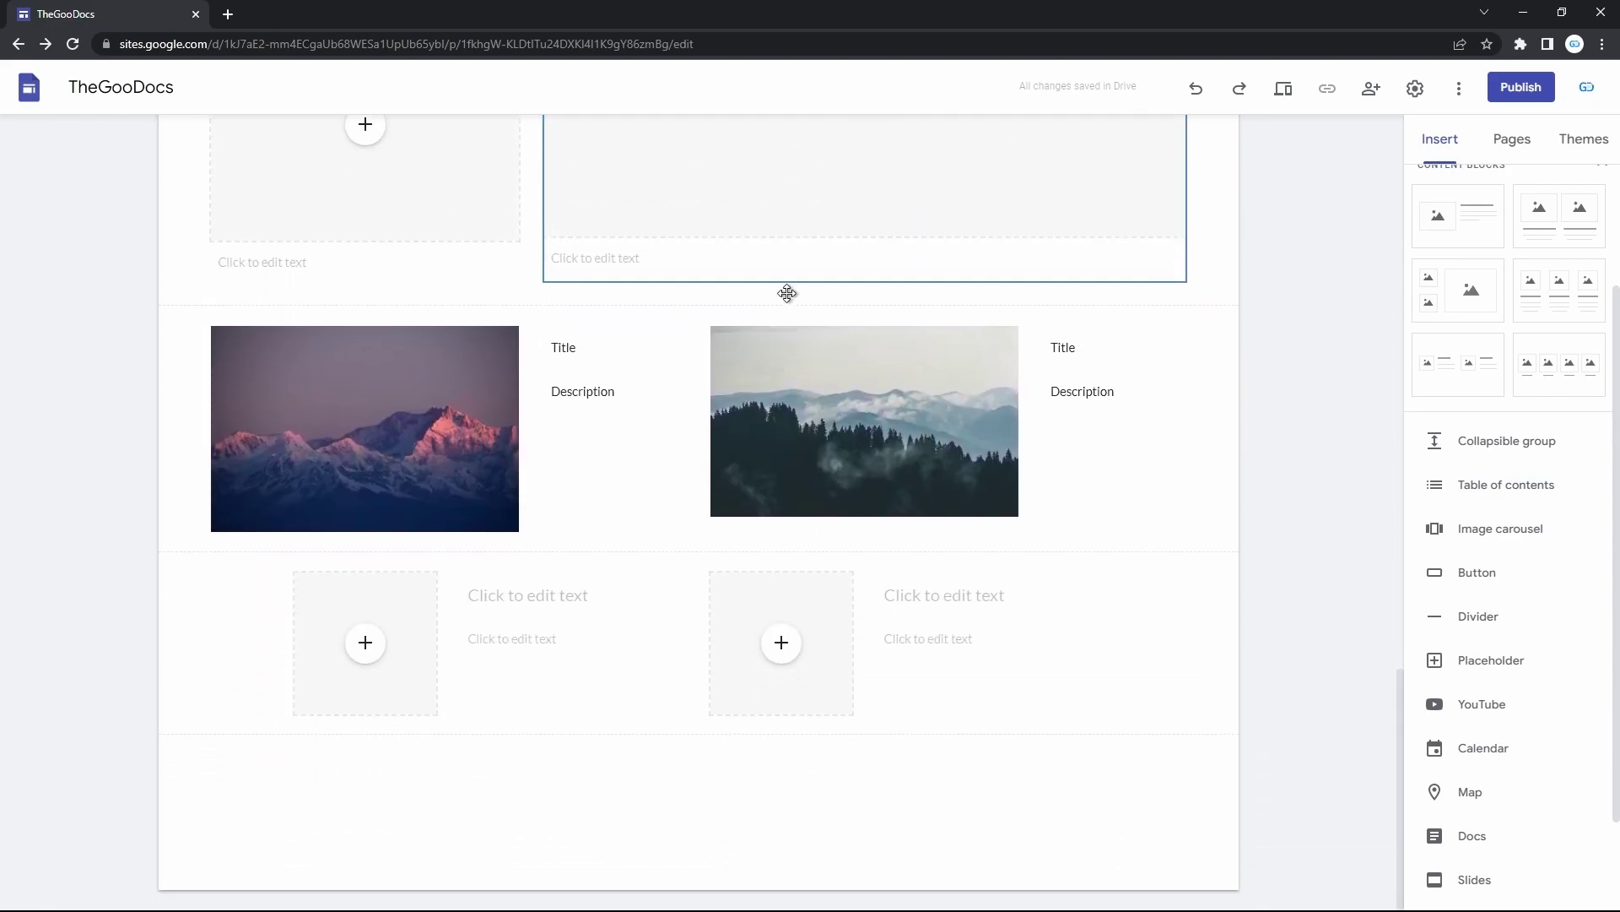
scroll(790, 300, "up", 15)
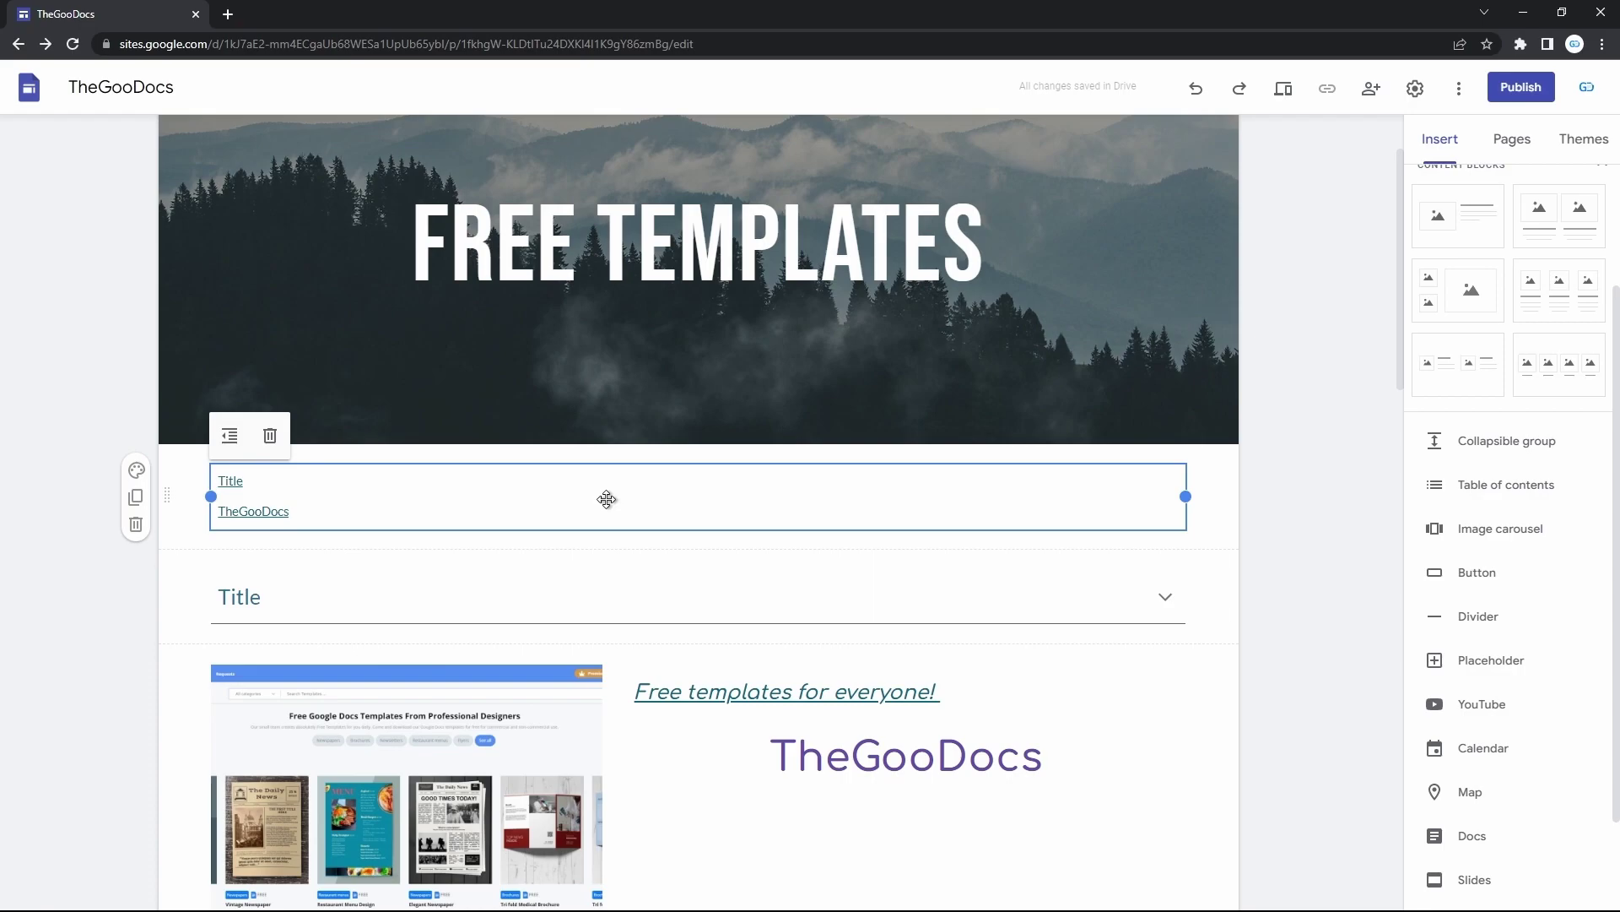
scroll(606, 499, "down", 10)
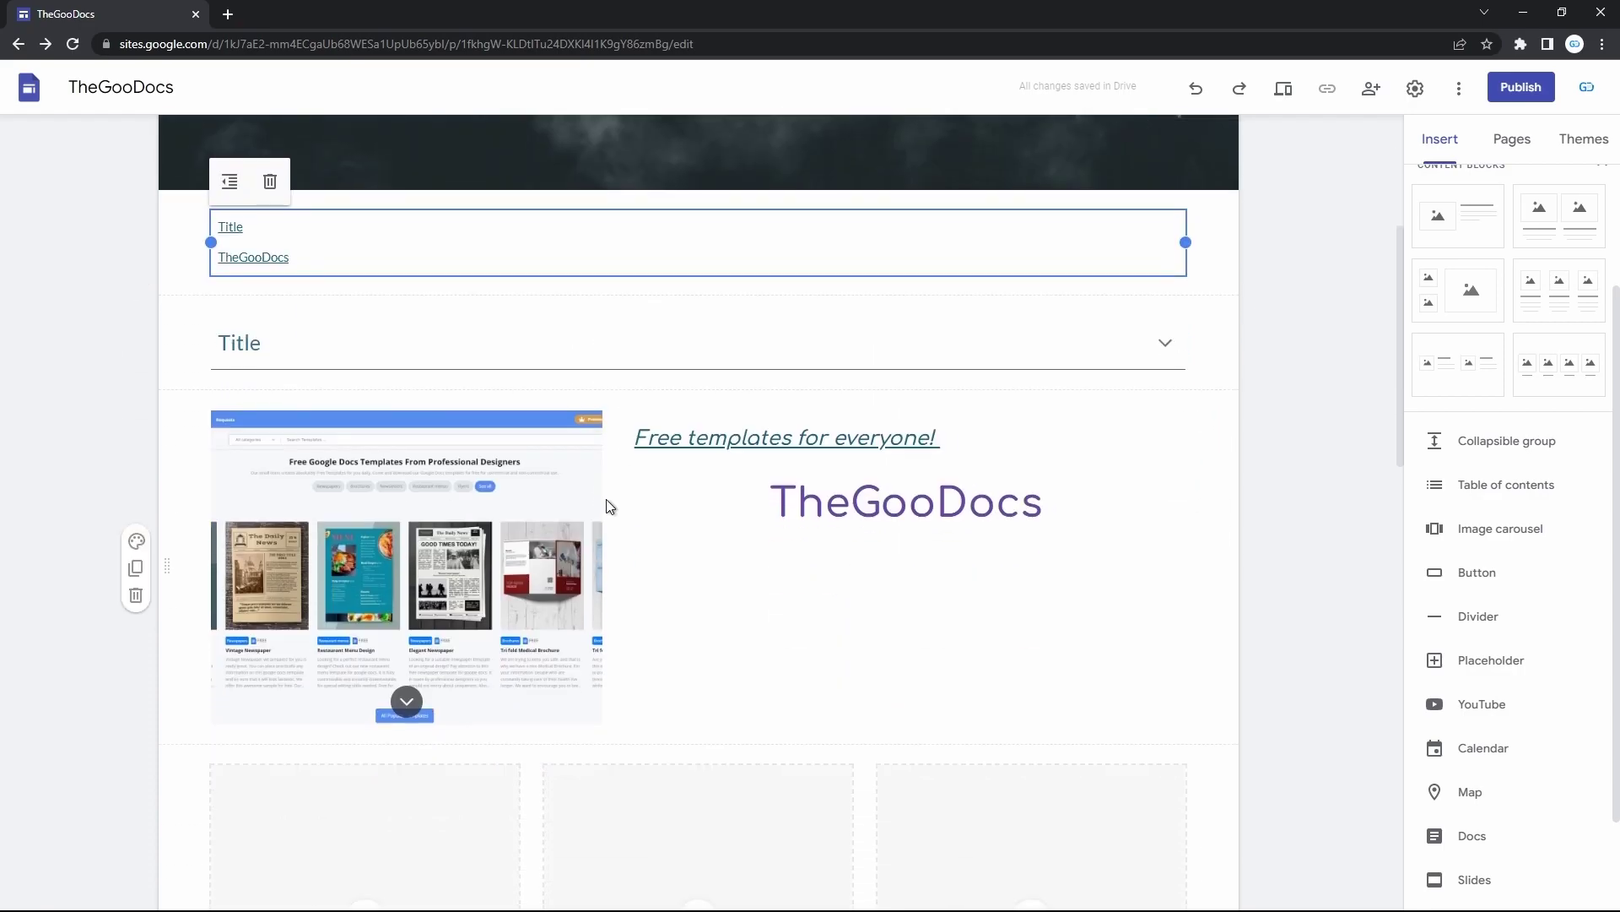
scroll(606, 499, "up", 10)
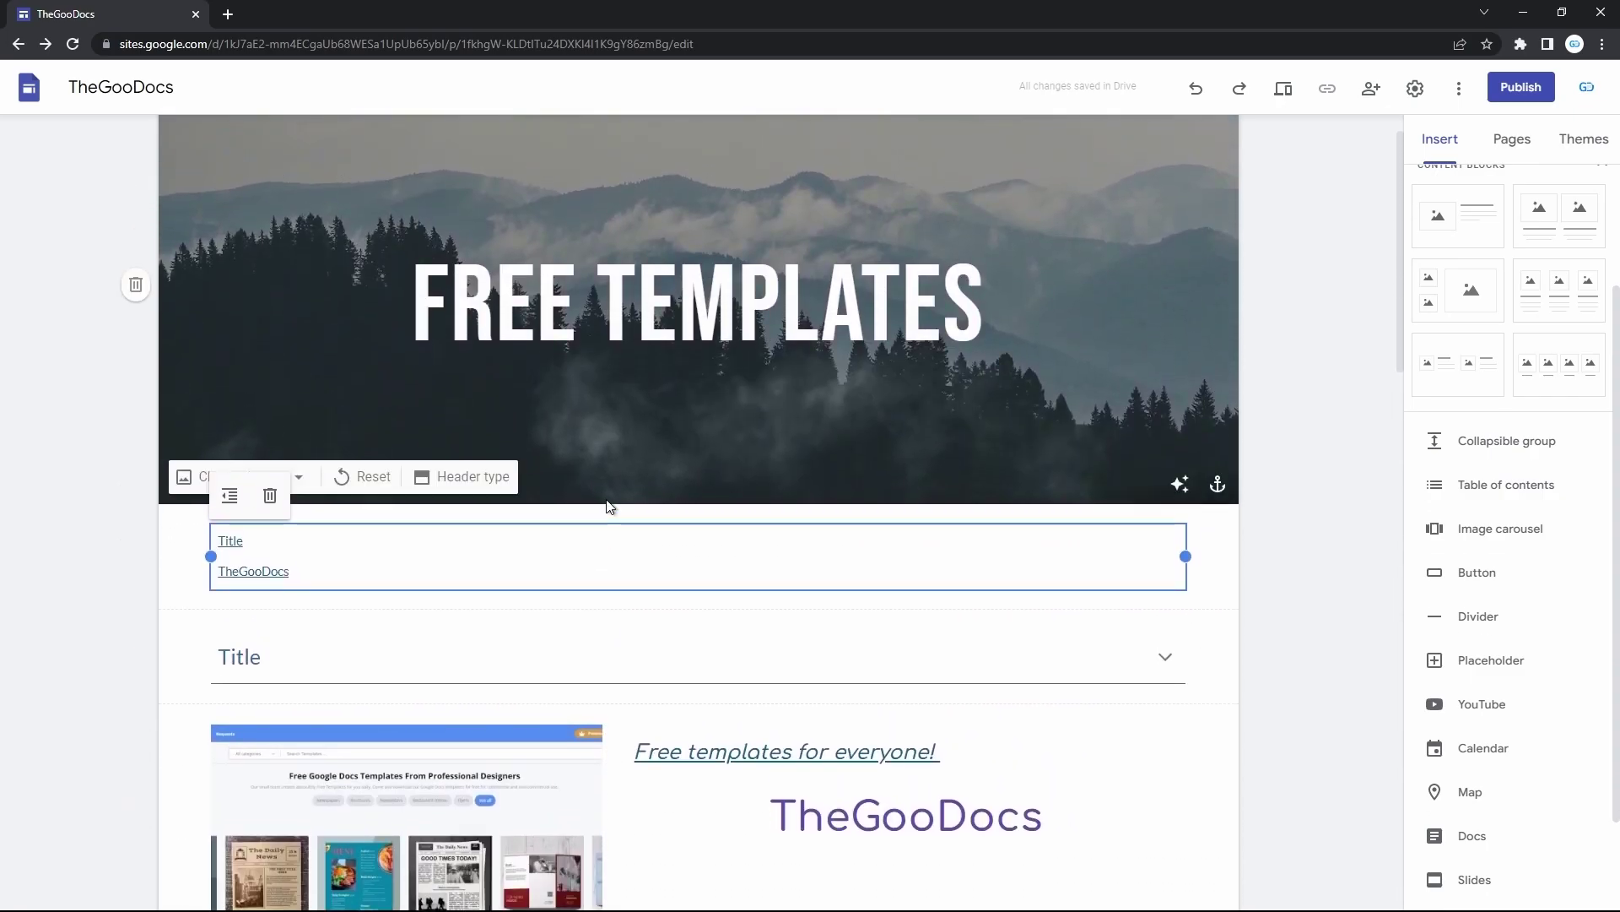
scroll(607, 501, "down", 2)
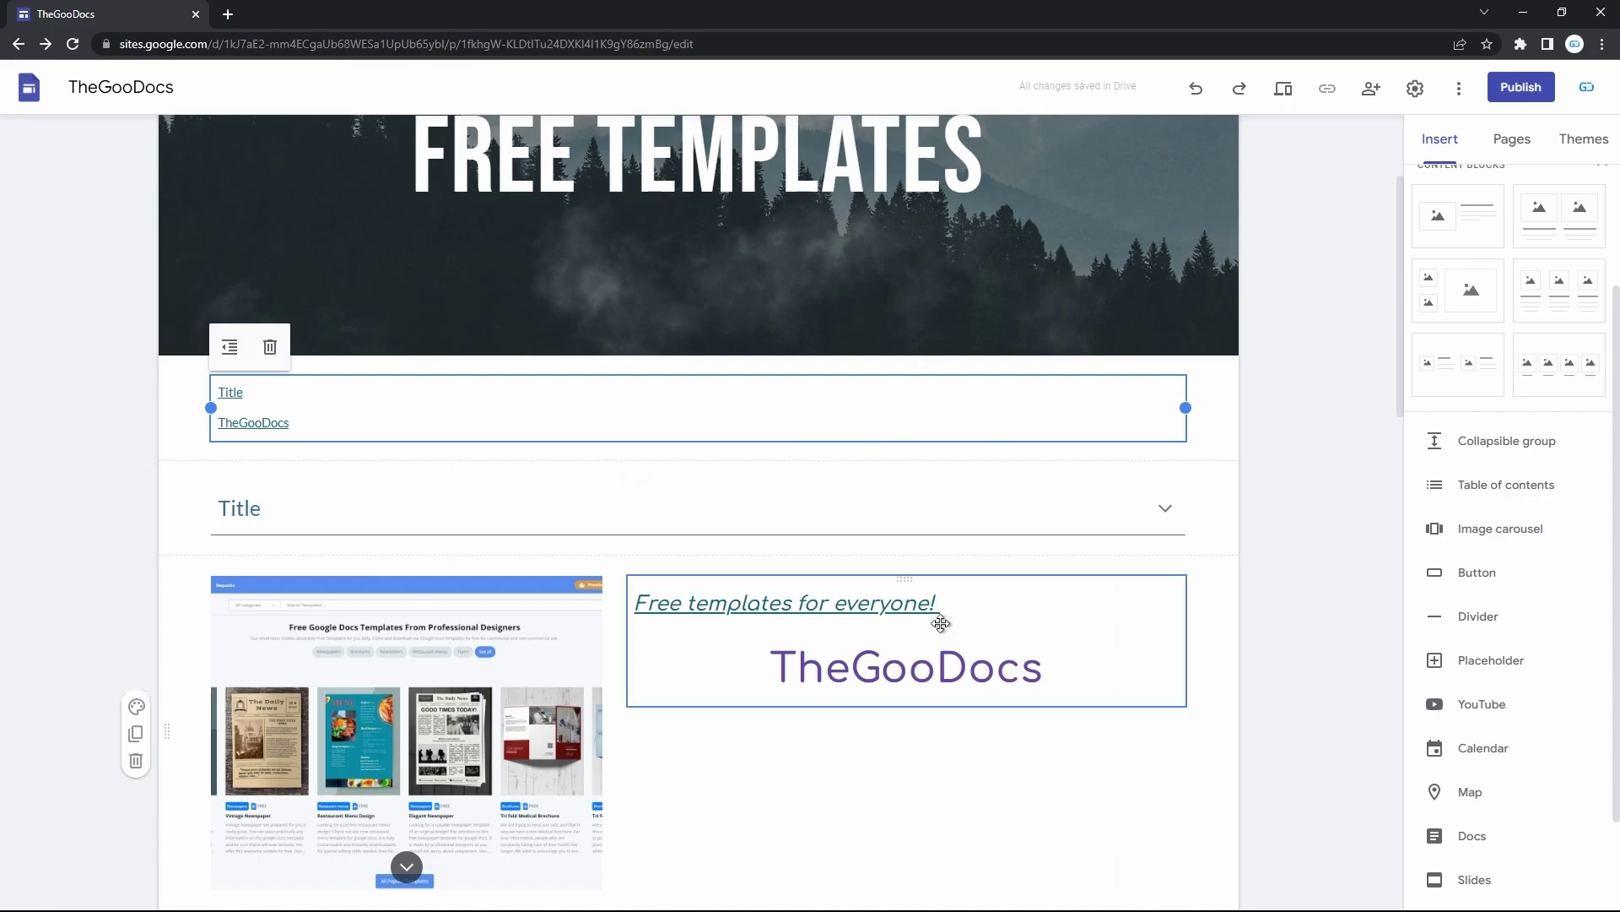
scroll(933, 641, "down", 8)
scroll(979, 532, "up", 2)
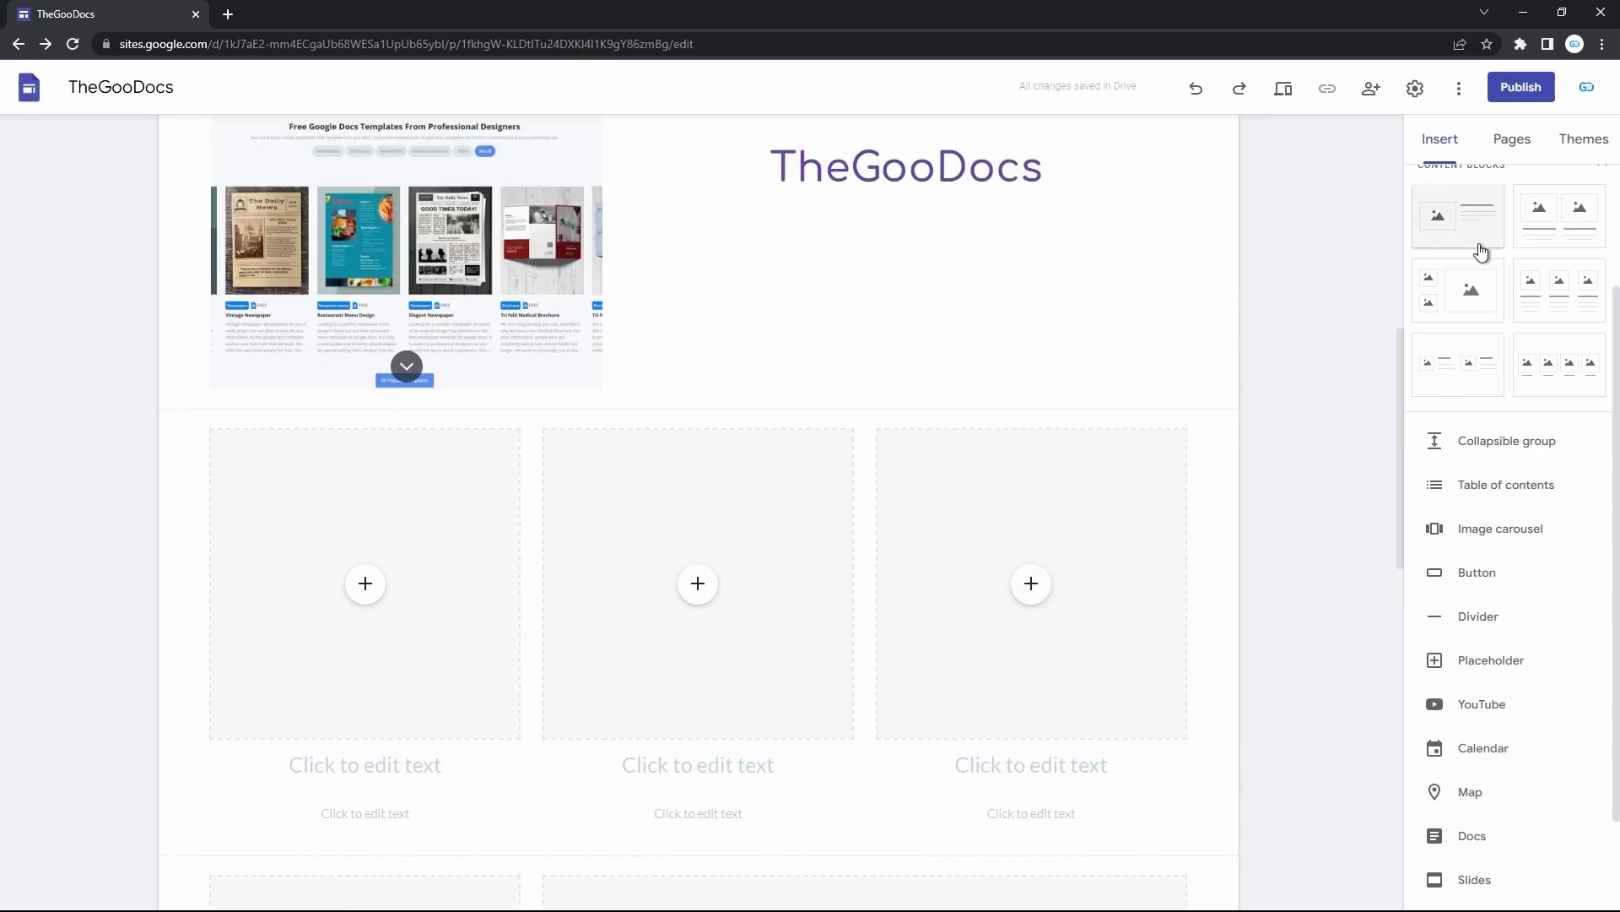
scroll(1476, 250, "up", 3)
left_click(1461, 221)
type("Title 1")
key("ctrl+a")
left_click(325, 180)
left_click(242, 221)
scroll(586, 518, "down", 5)
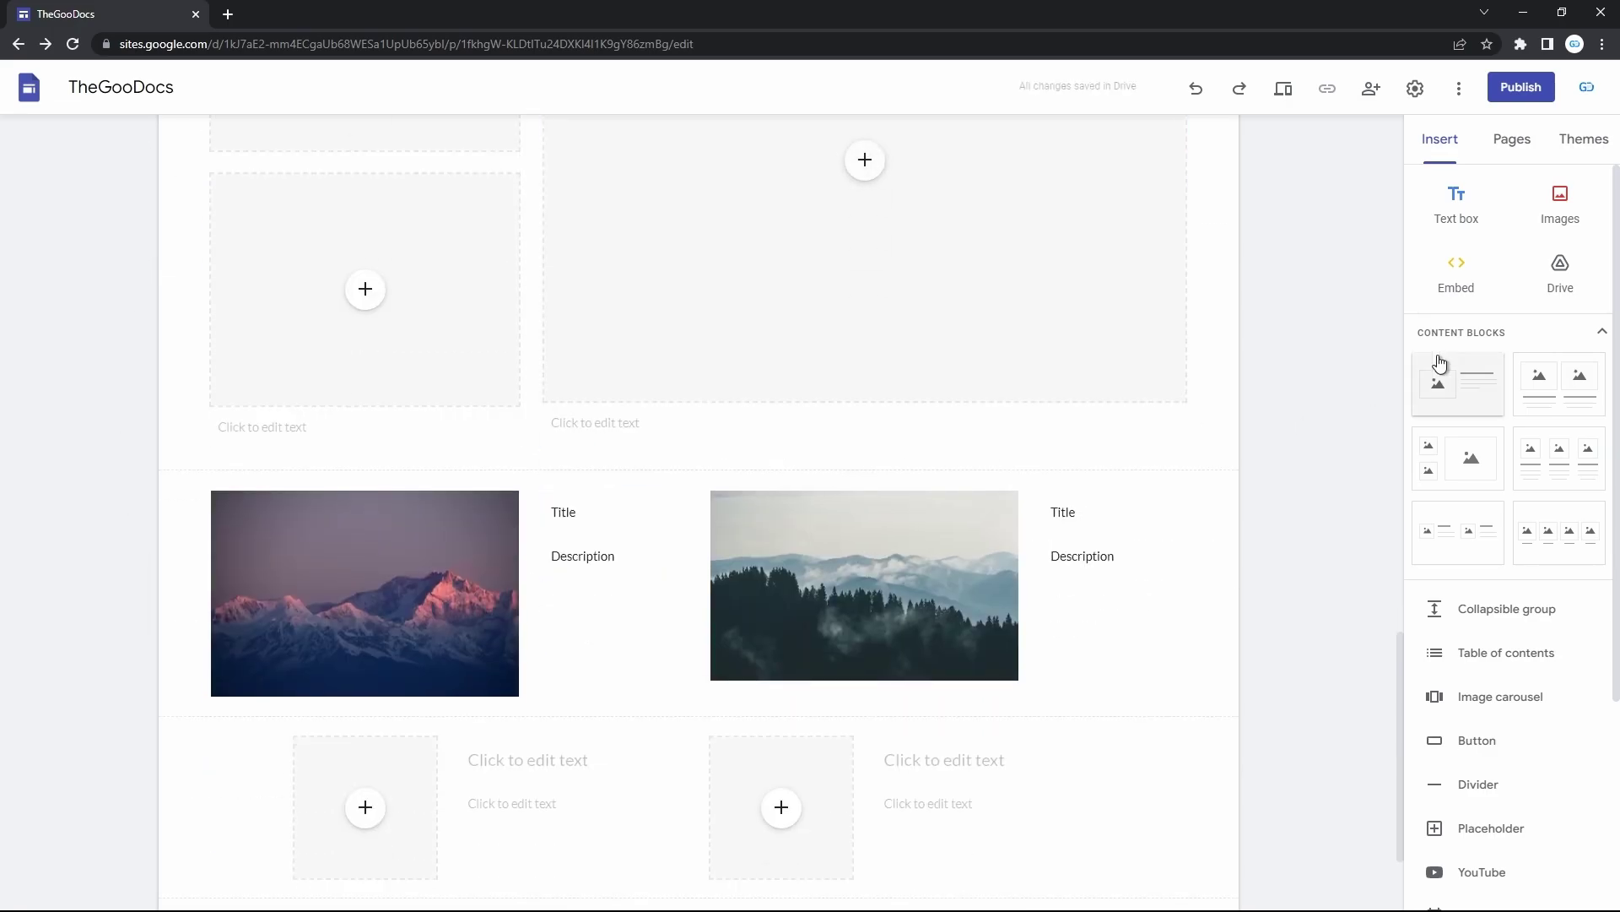
left_click(1457, 202)
left_click(698, 683)
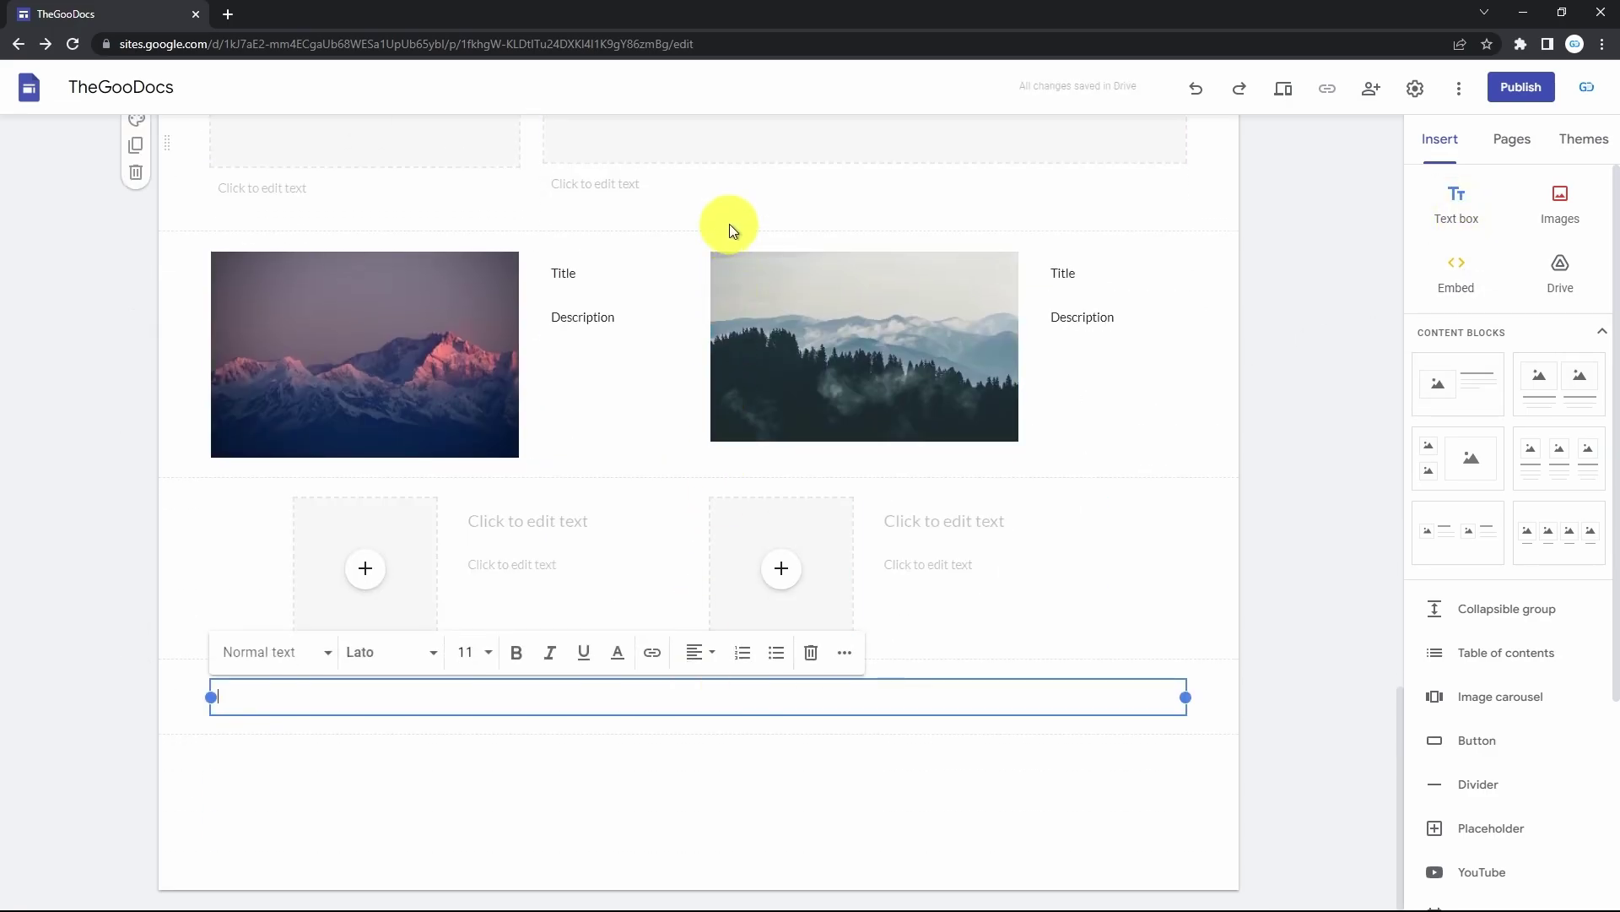
left_click_drag(637, 697, 767, 236)
left_click(577, 271)
type("Title 2")
key("ctrl+a")
left_click(314, 226)
left_click(289, 271)
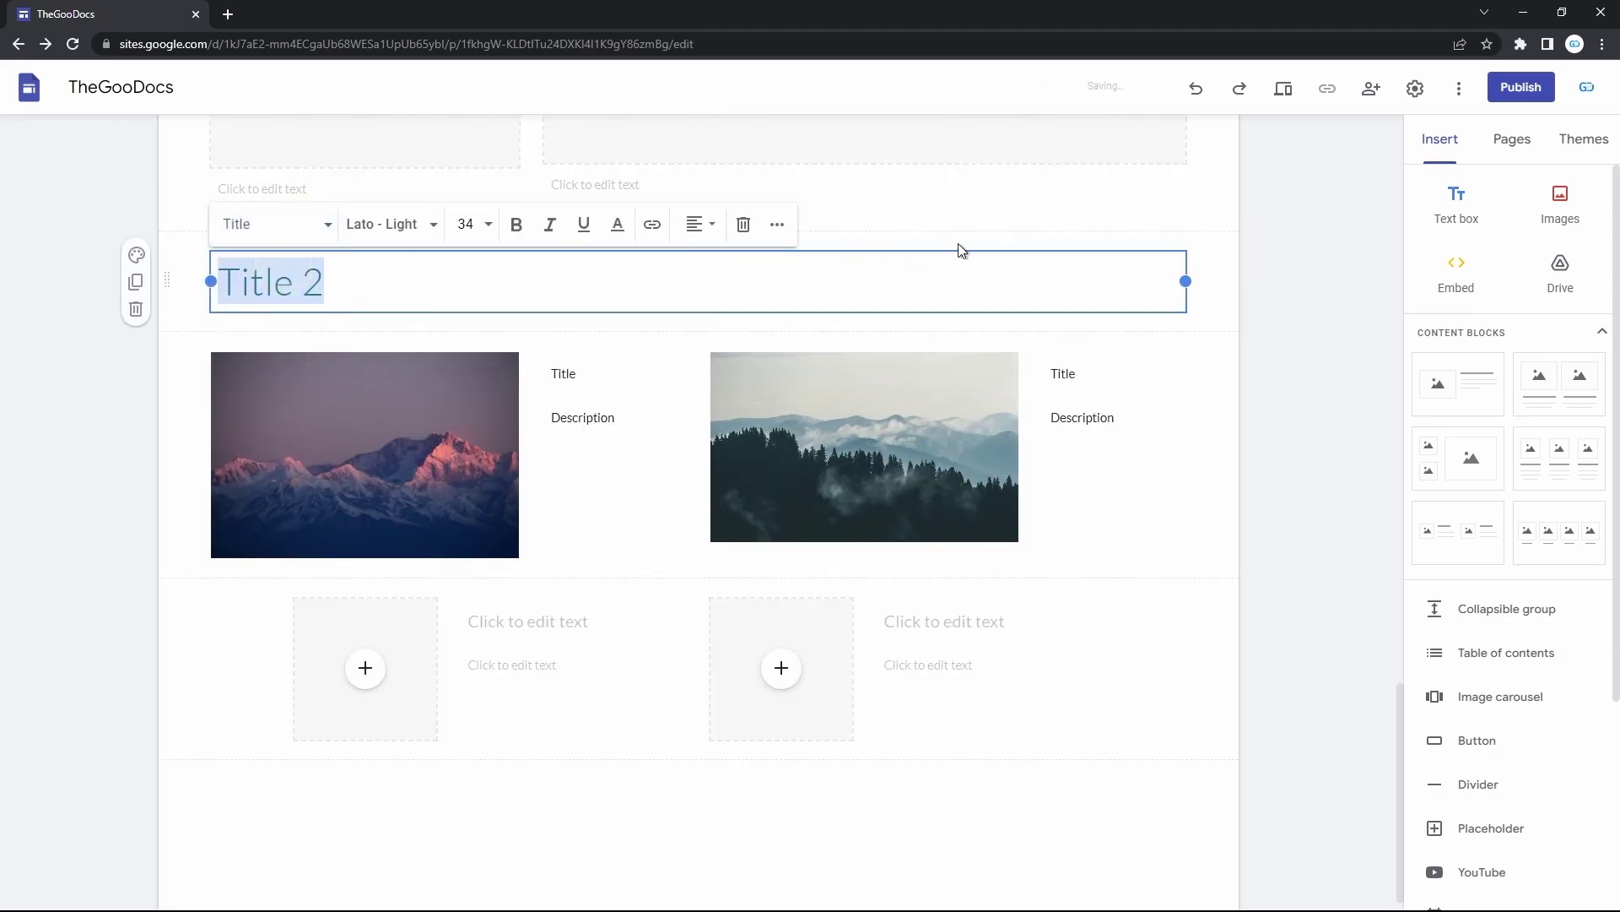
left_click(926, 293)
scroll(926, 293, "up", 10)
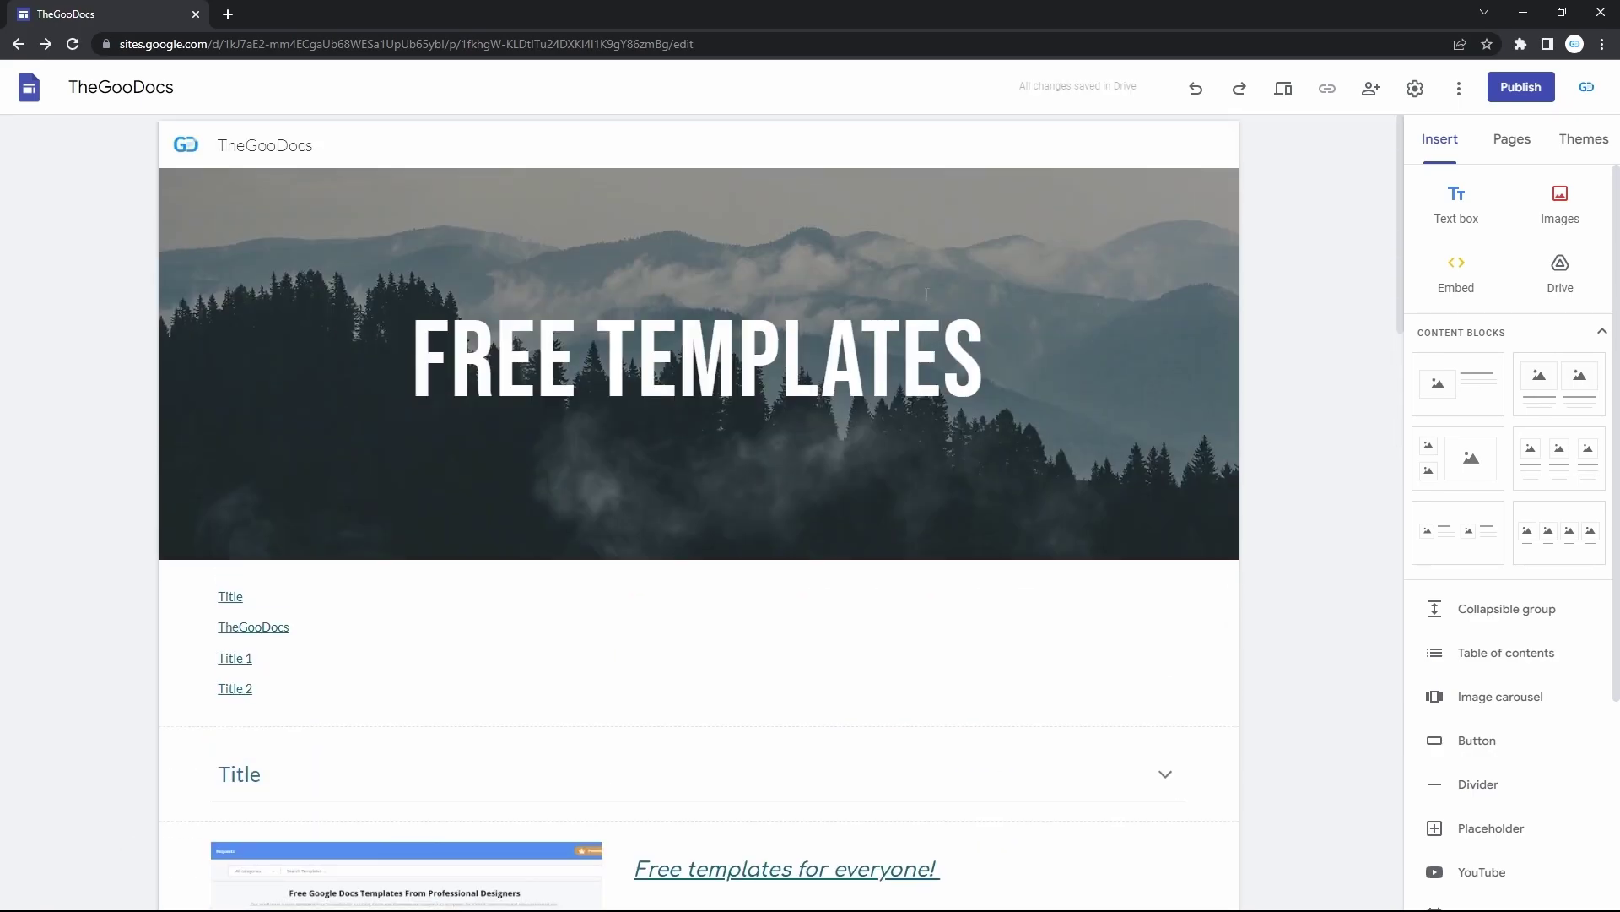
left_click(238, 688)
scroll(528, 676, "down", 20)
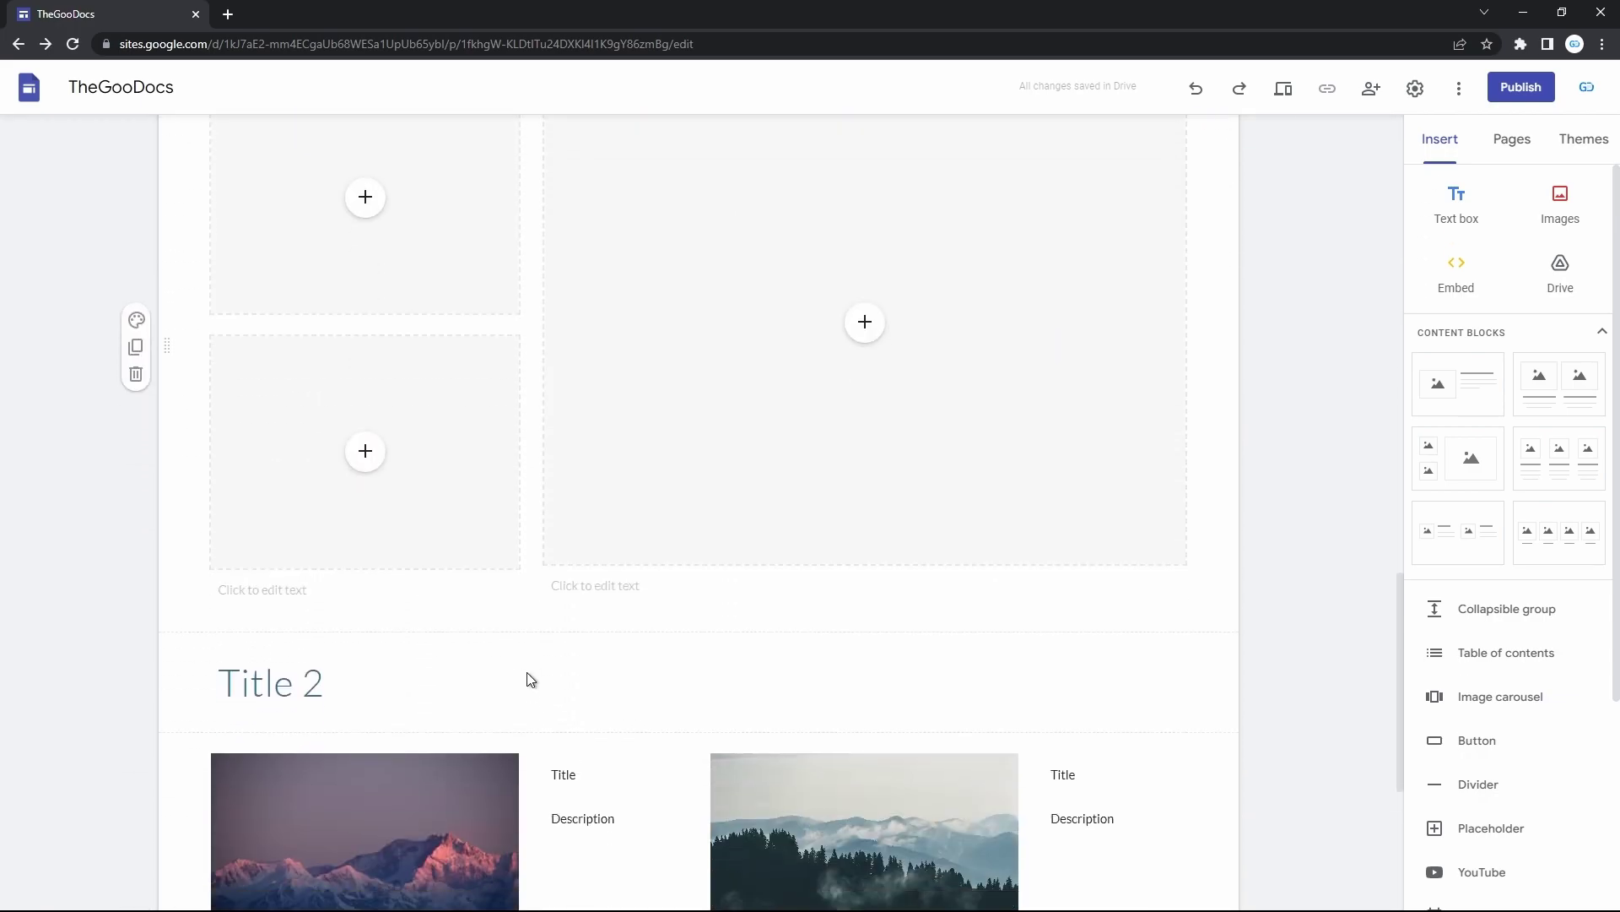
left_click(376, 332)
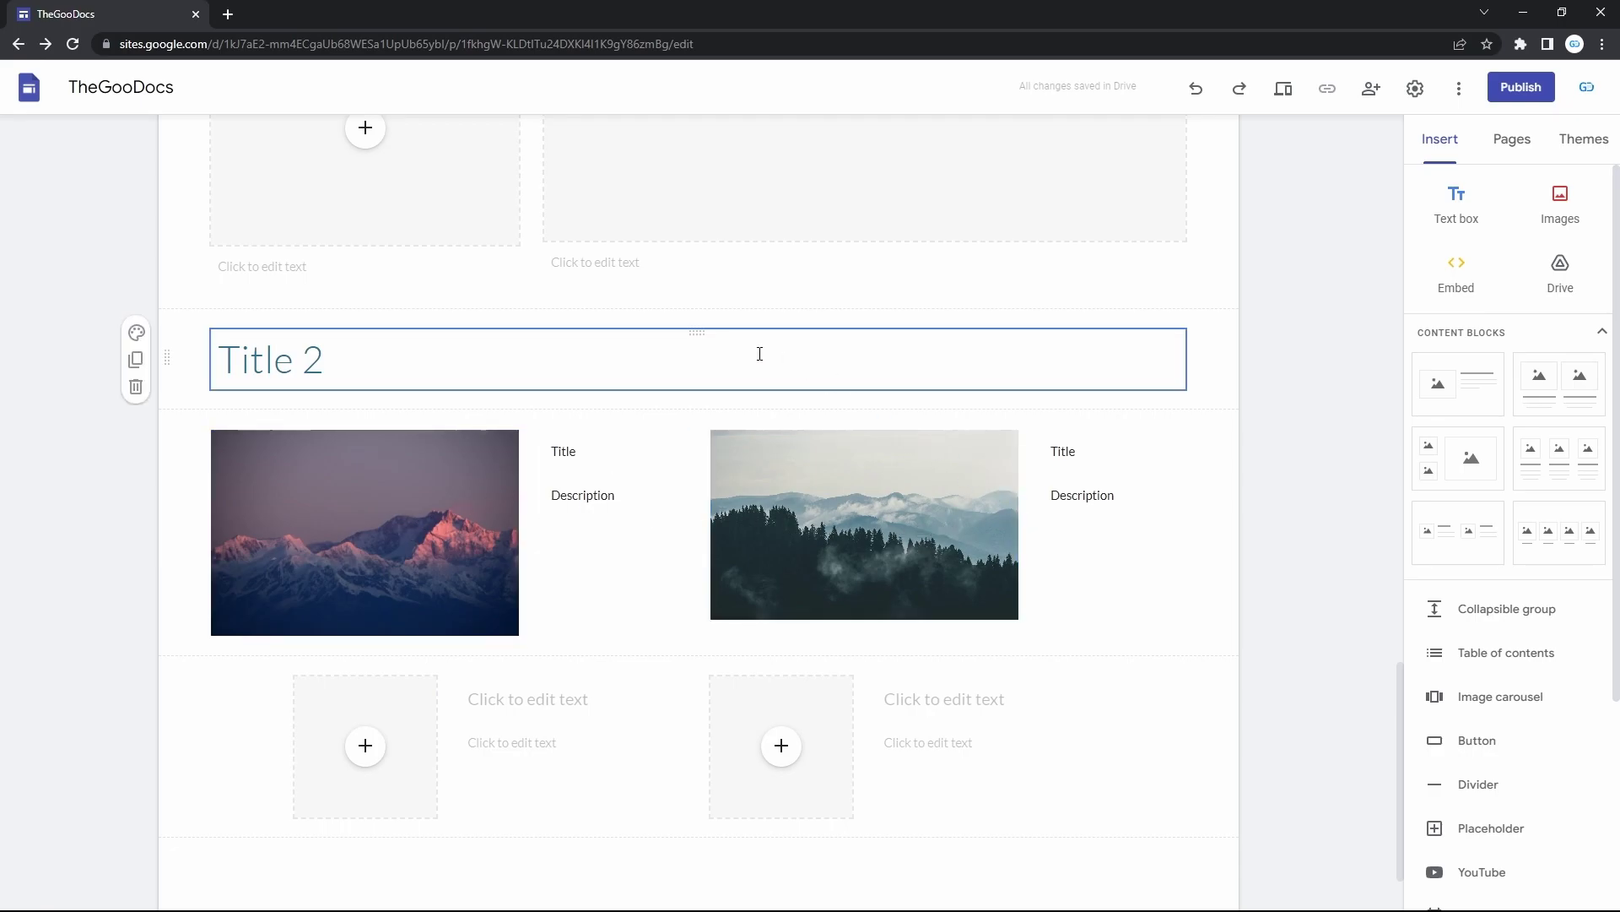
scroll(760, 354, "up", 15)
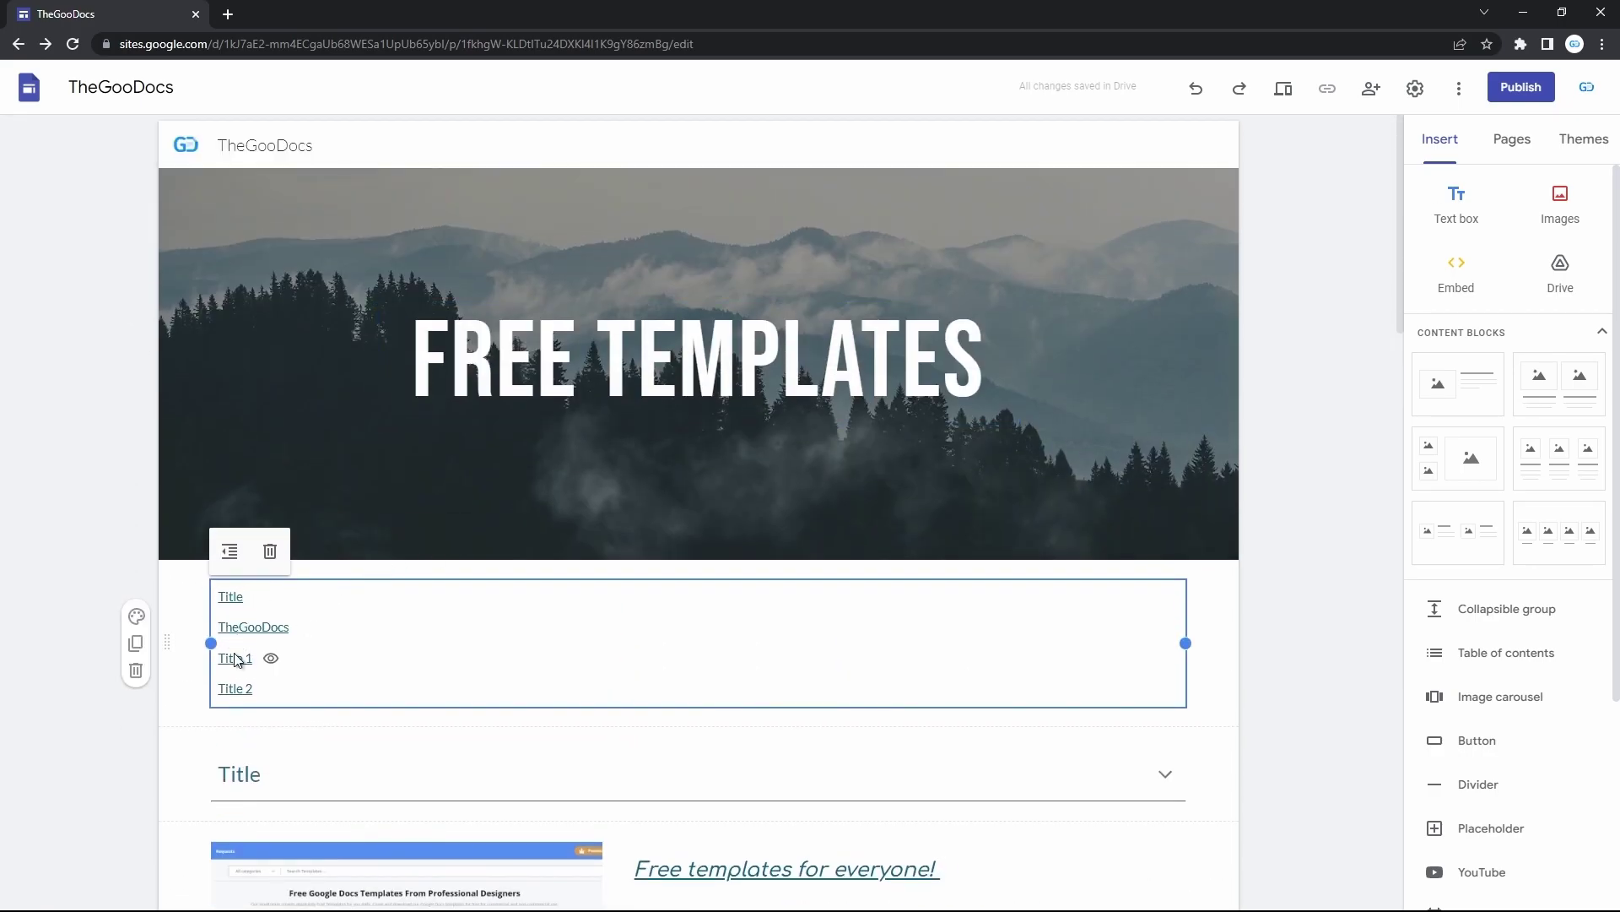
scroll(529, 688, "down", 12)
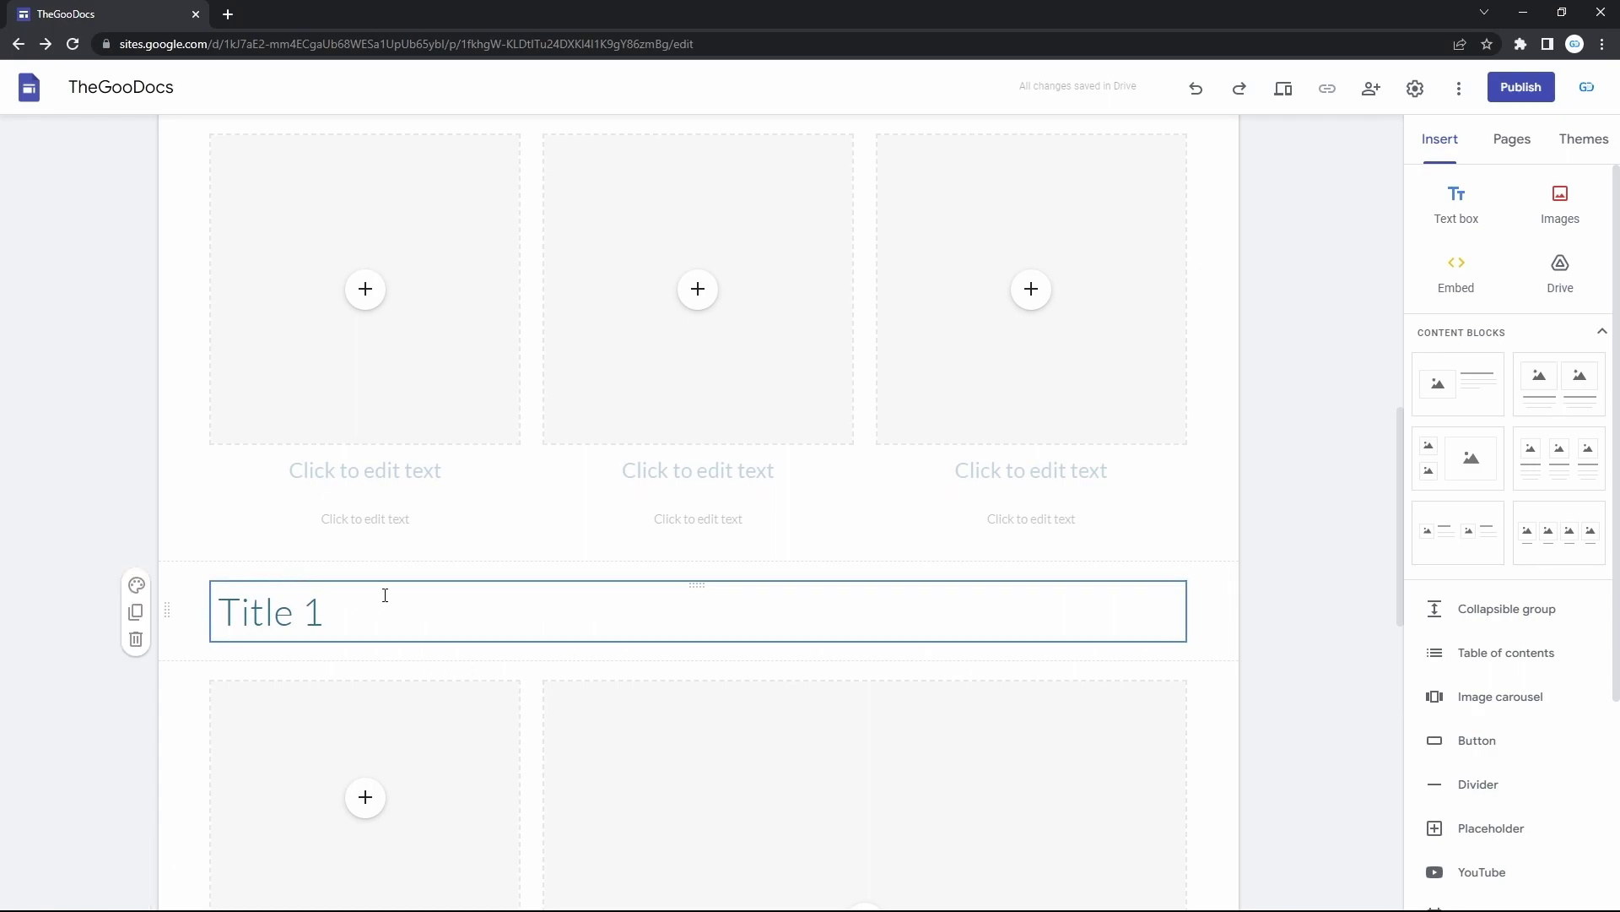
scroll(721, 673, "down", 6)
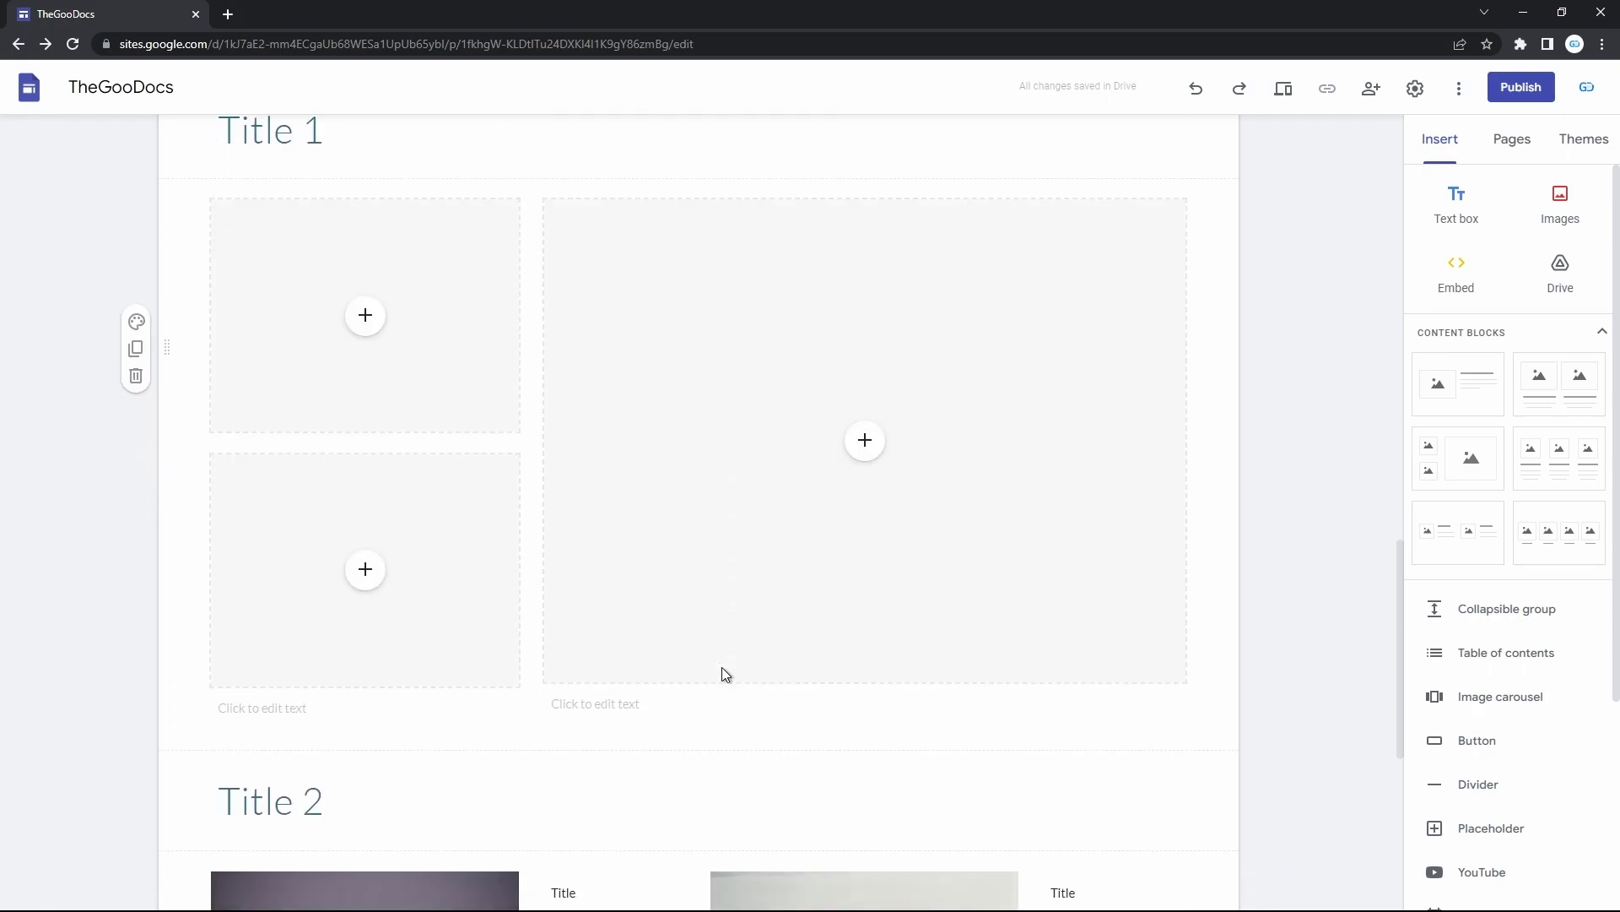
Insert a carousel of four Drive images: templates screenshot, misty forest, pink mountain, rocky peaks
scroll(1482, 692, "down", 3)
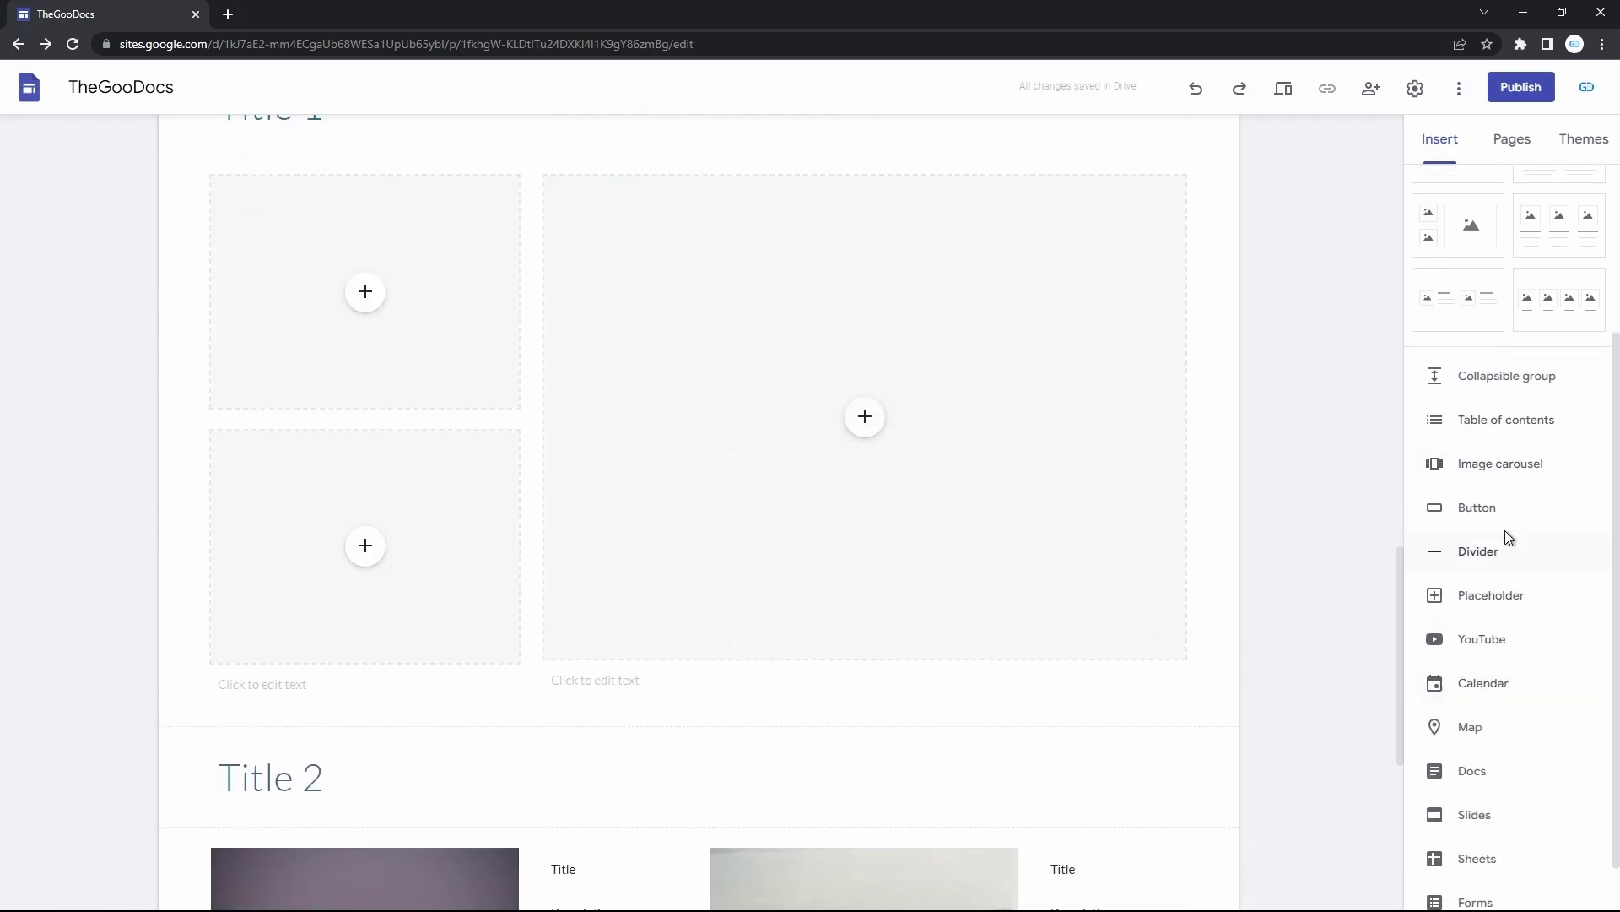
left_click(1516, 474)
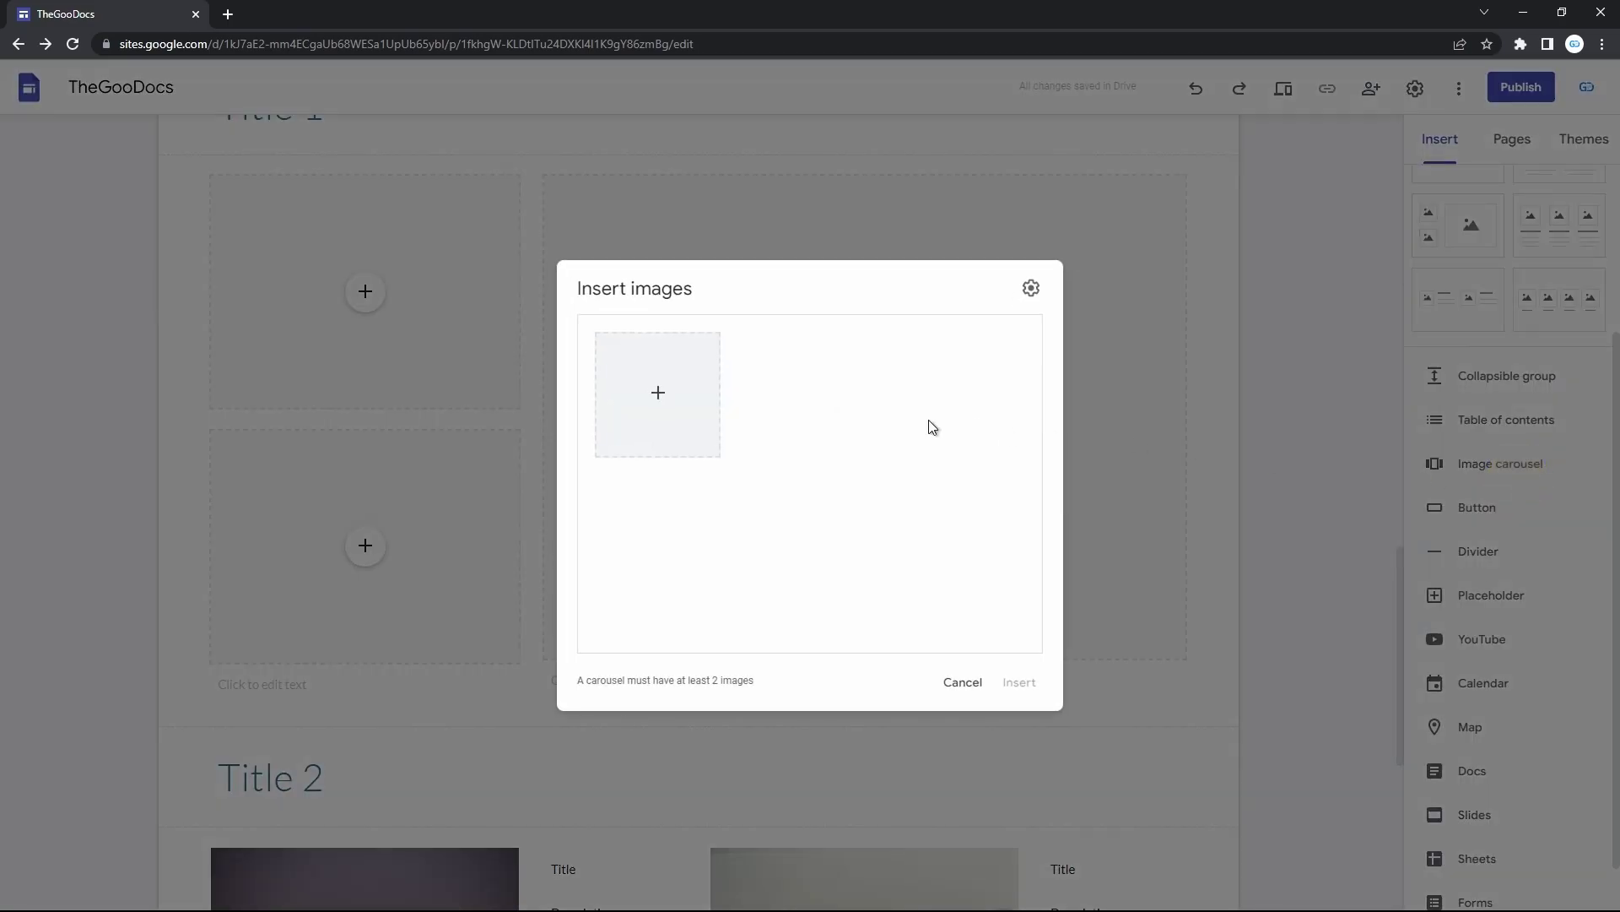
left_click(660, 395)
left_click(662, 477)
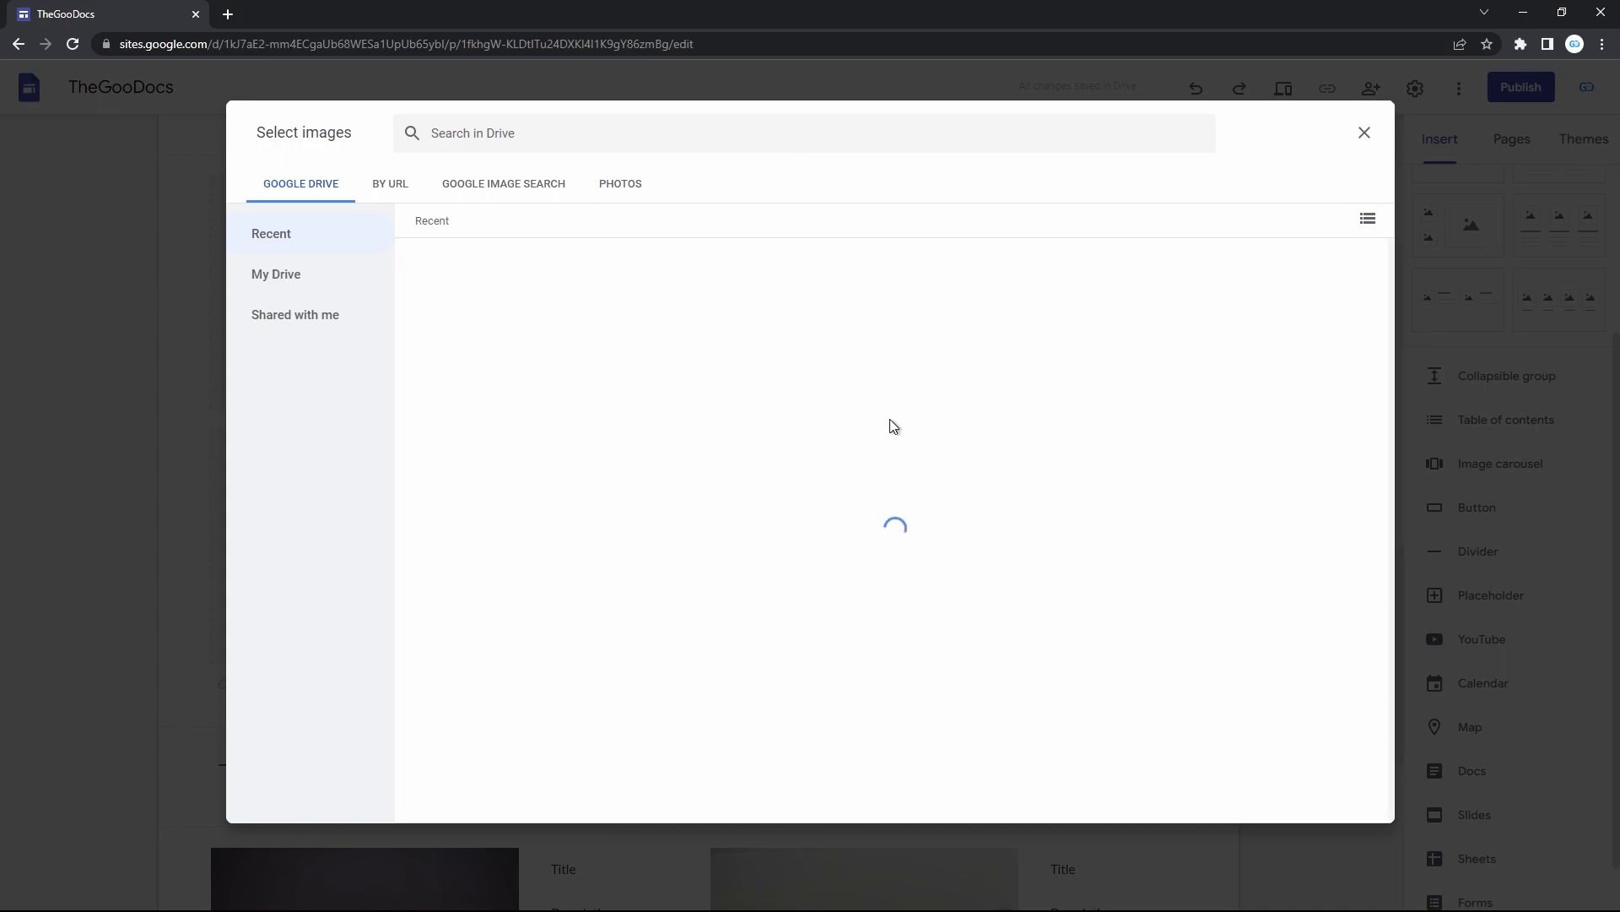
left_click(511, 346)
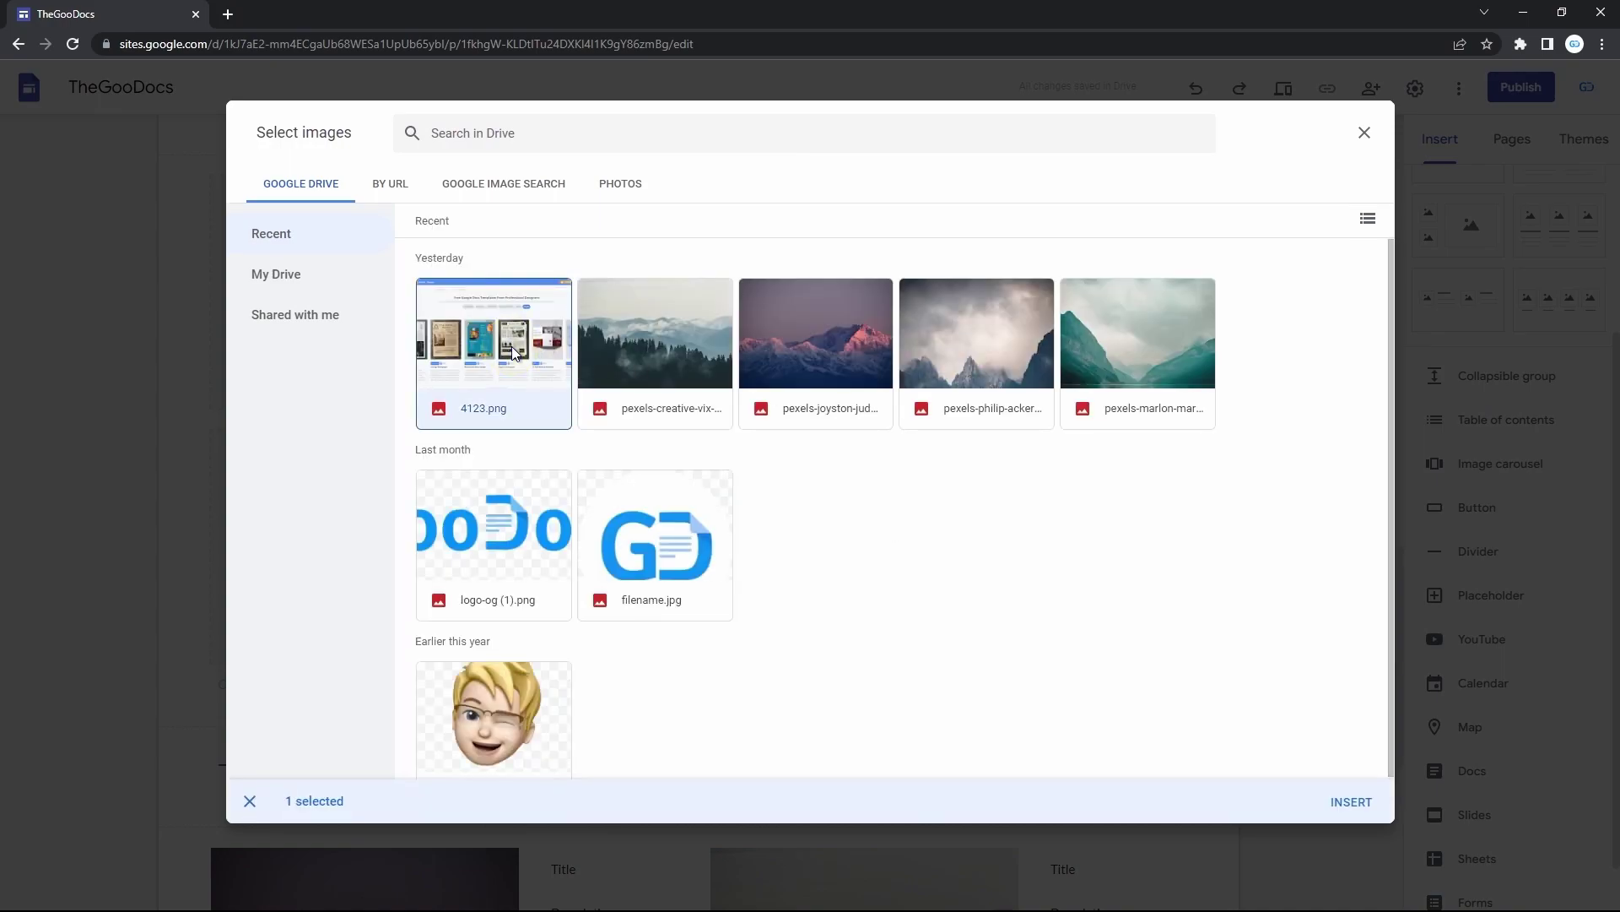
left_click(591, 346)
left_click(788, 352)
left_click(958, 353)
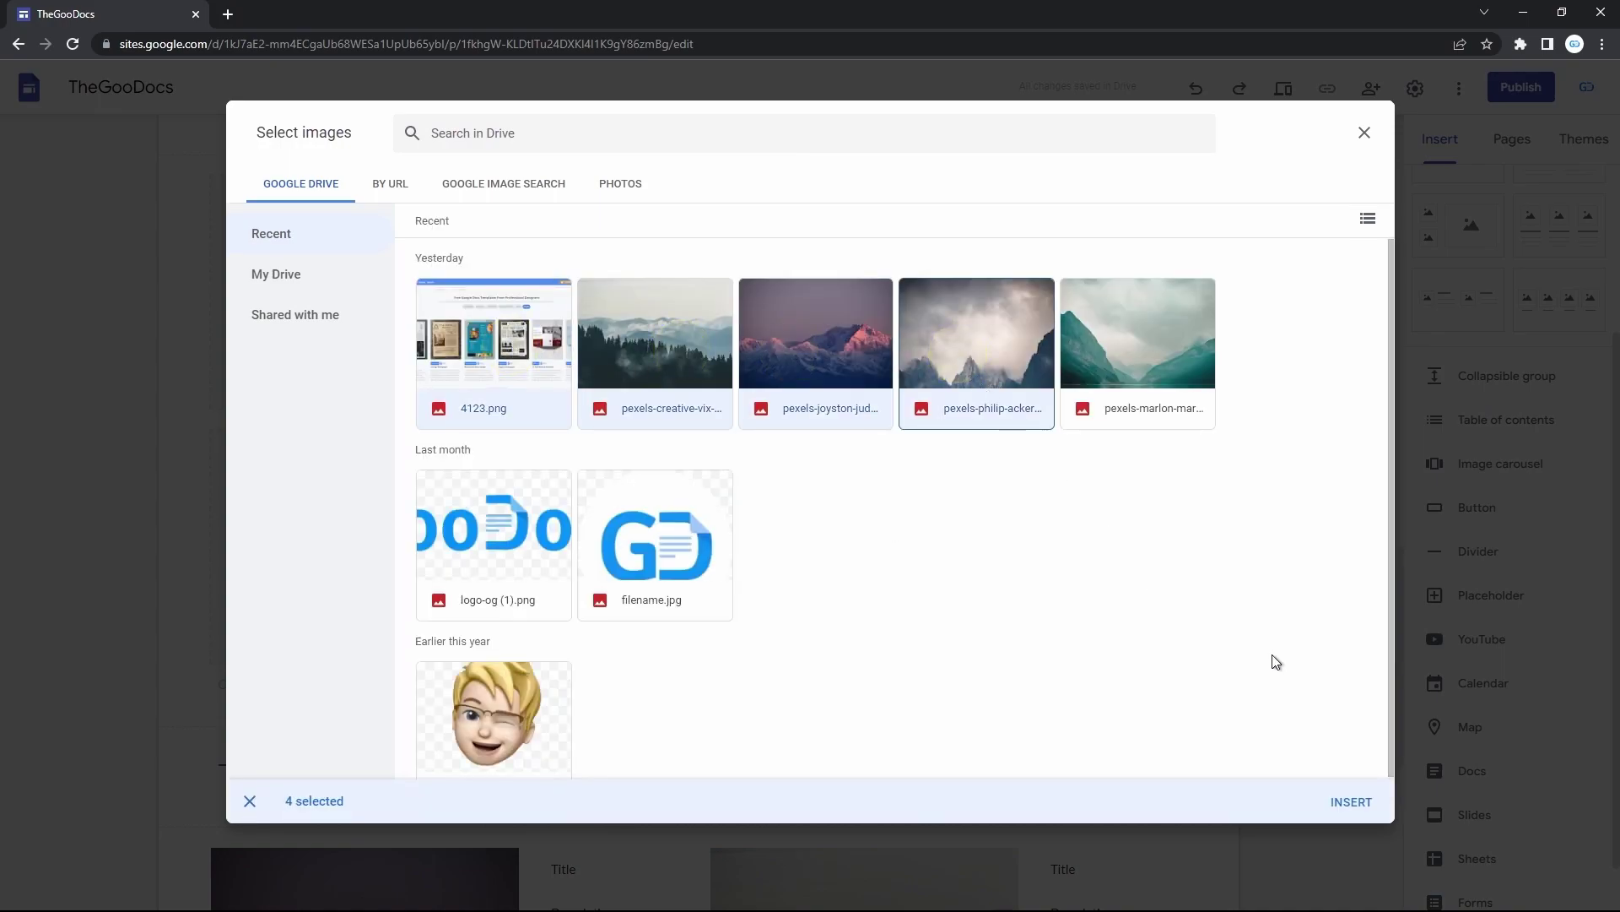
left_click(1351, 802)
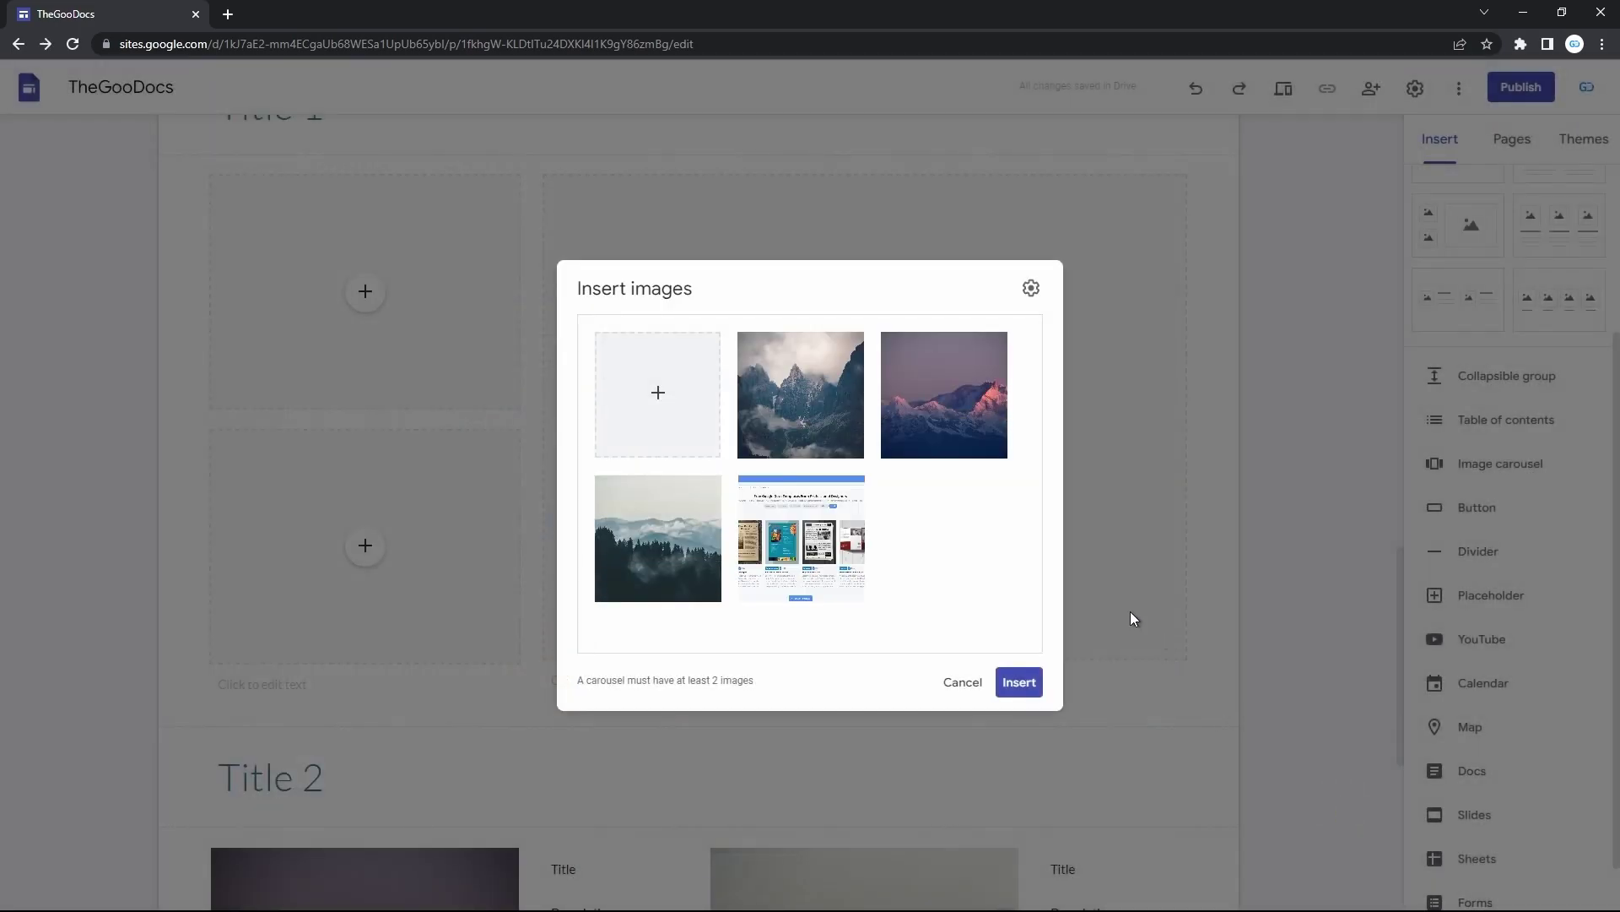
left_click(1031, 680)
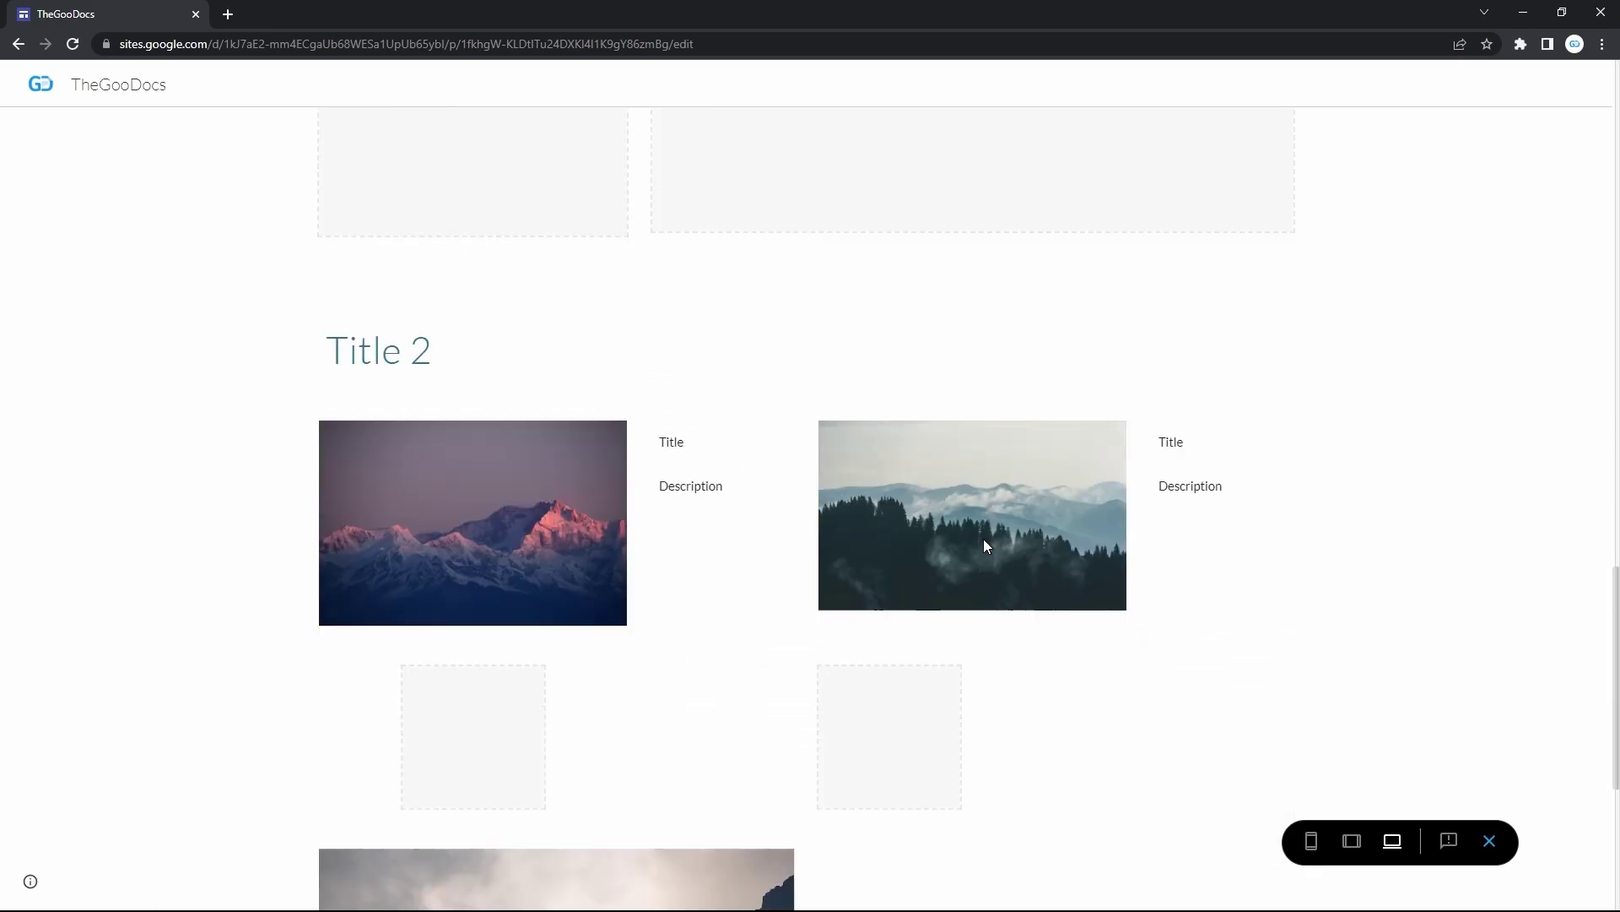
scroll(986, 544, "down", 5)
mouse_move(721, 599)
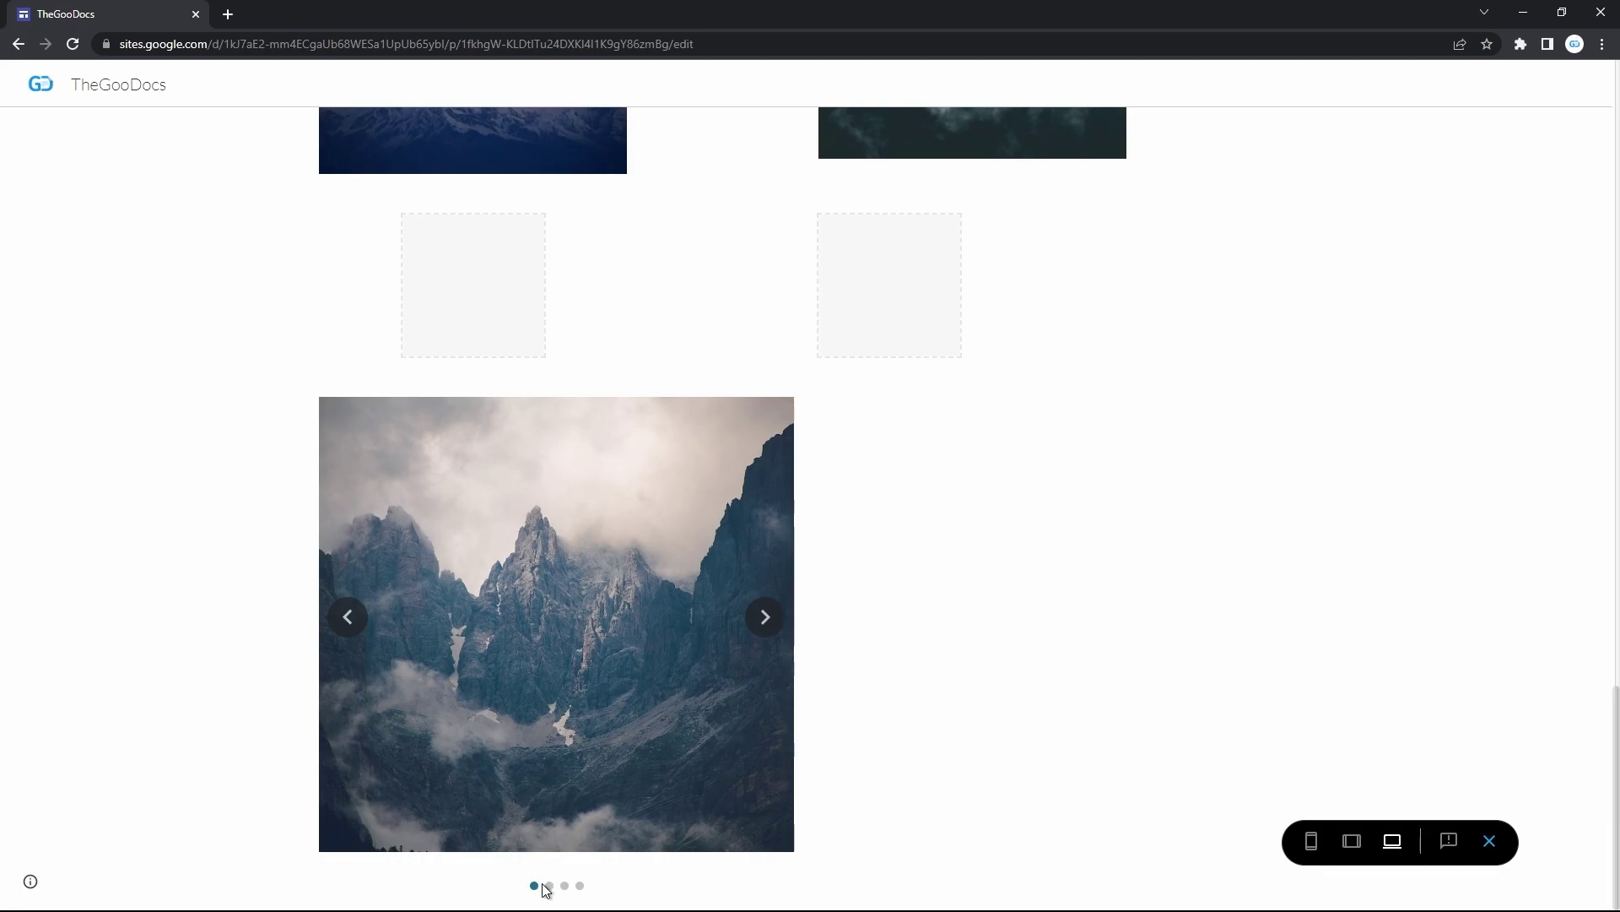
left_click(592, 891)
left_click(770, 632)
left_click(771, 632)
left_click(770, 632)
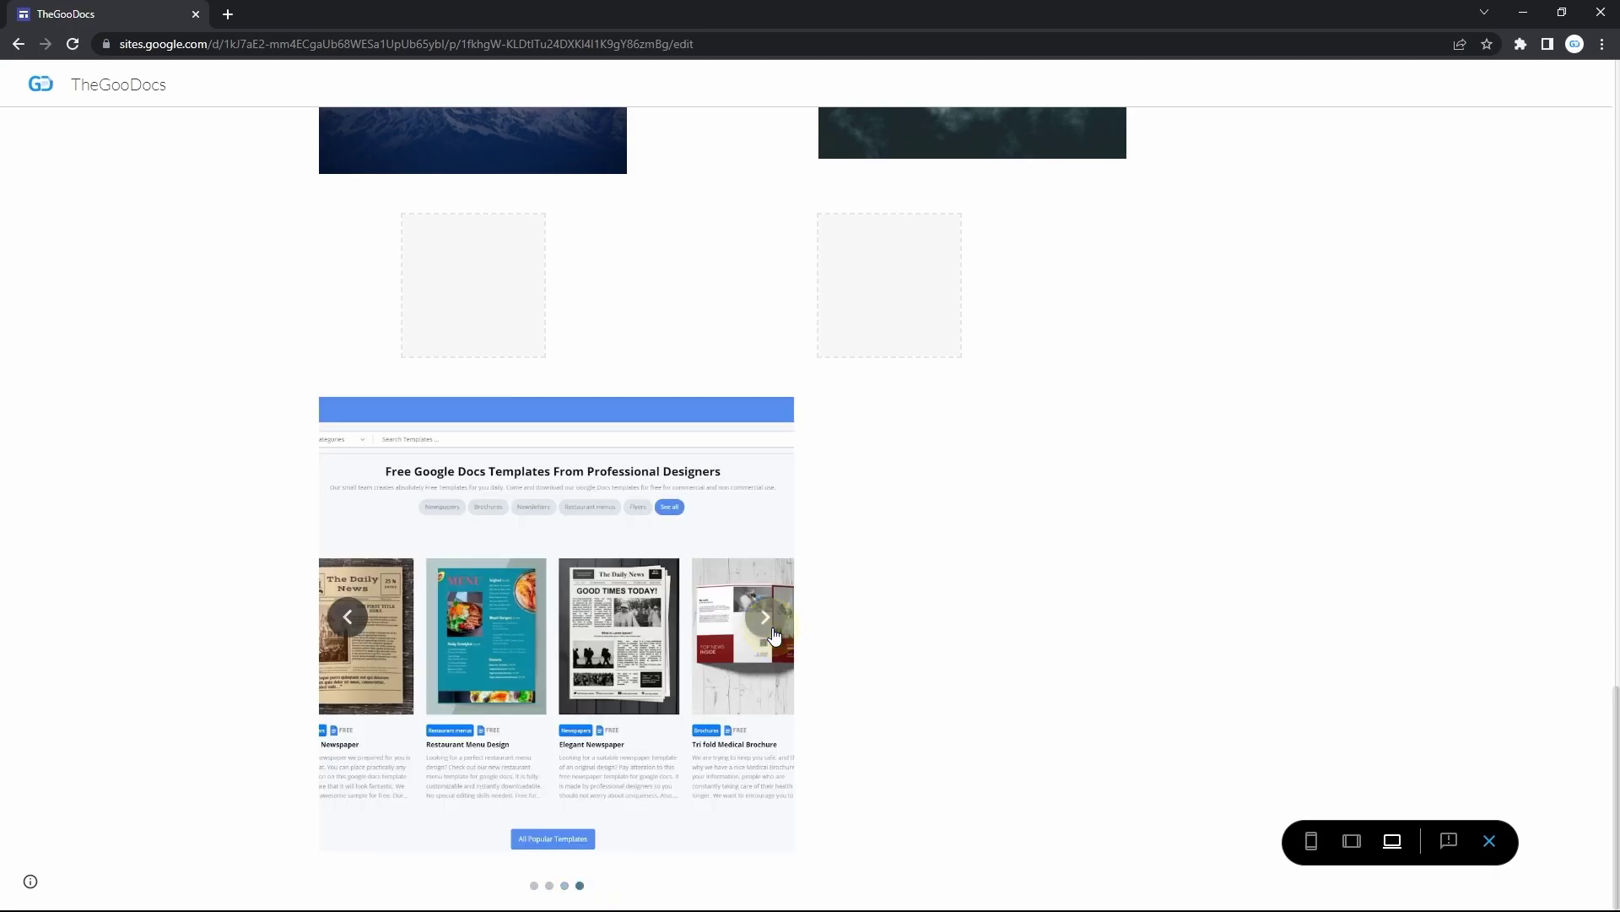
left_click(771, 632)
left_click(773, 633)
left_click(352, 625)
left_click(353, 627)
left_click(353, 626)
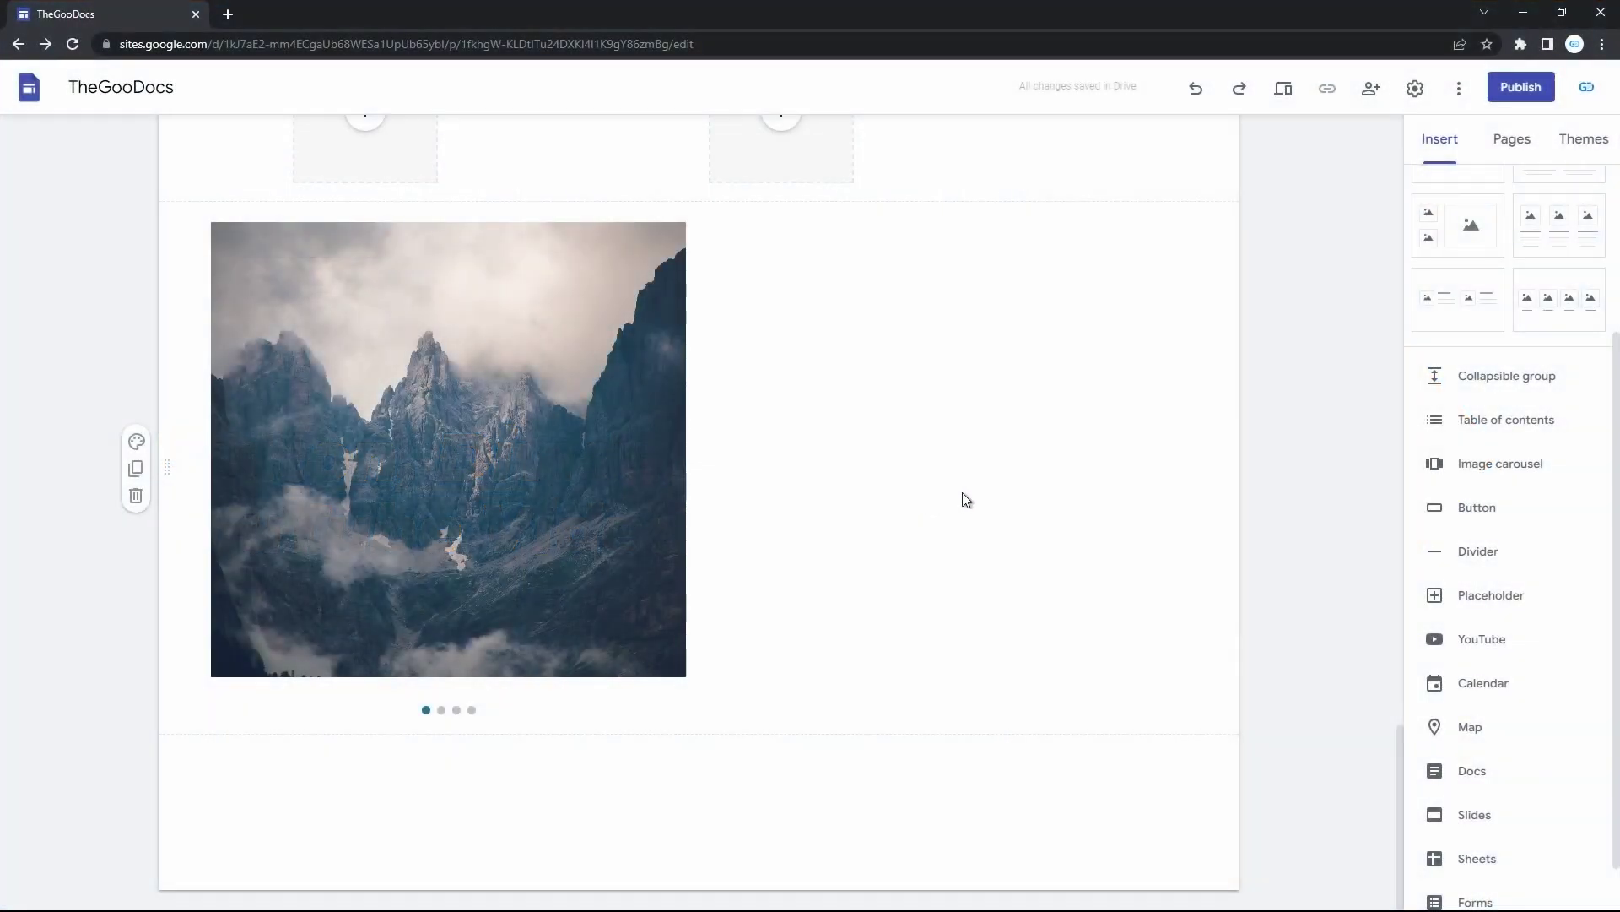
left_click(1469, 513)
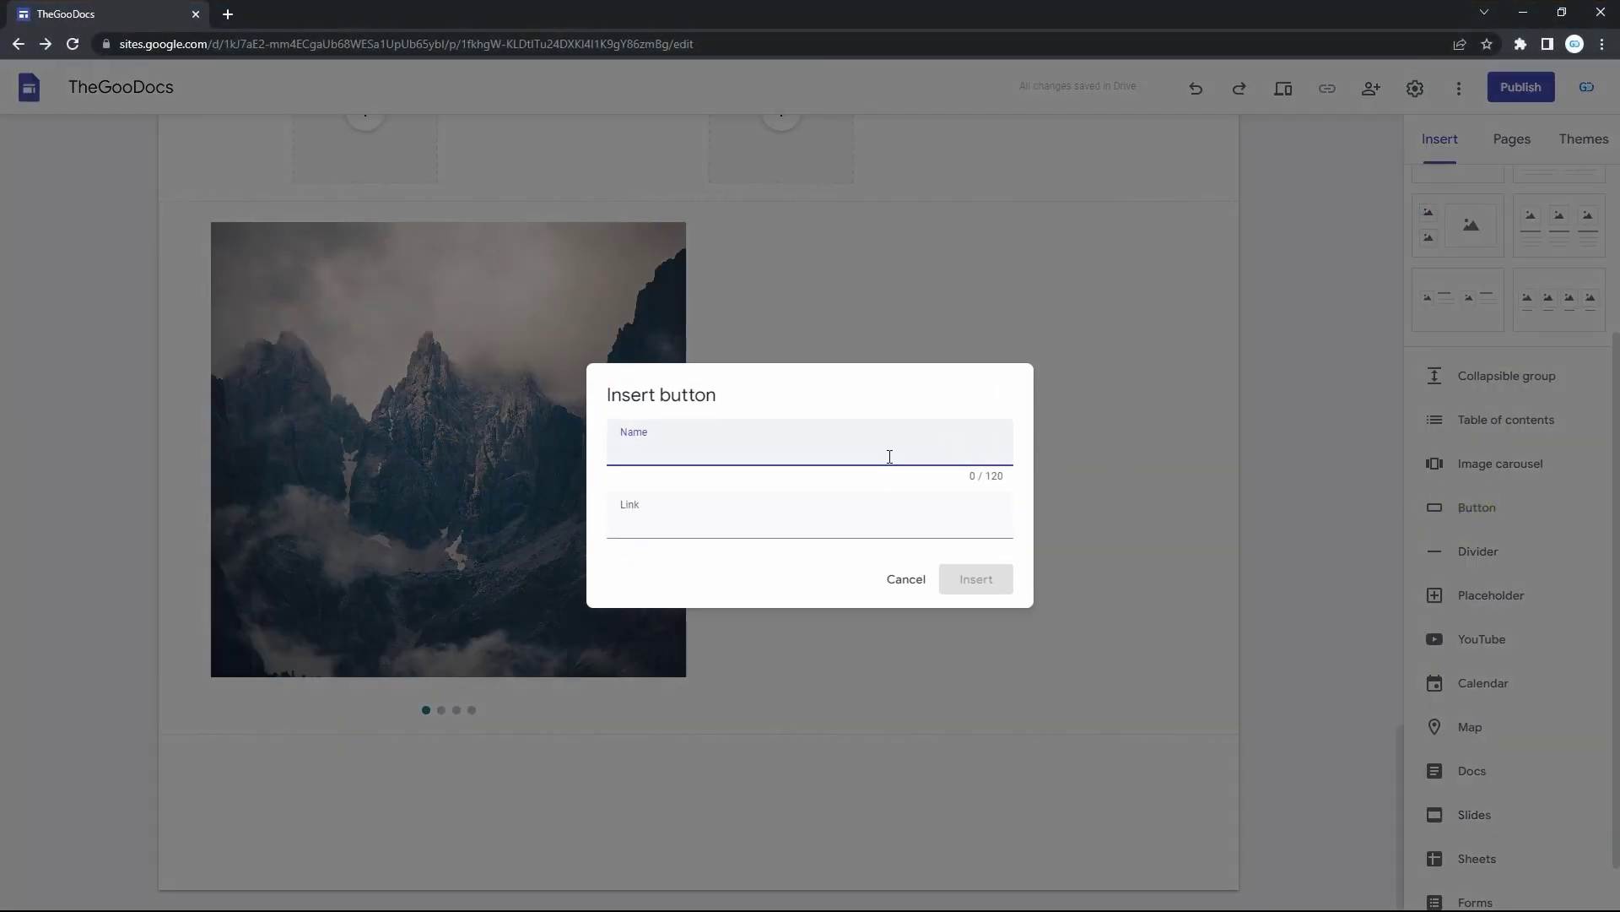
type("TheGooDocs")
left_click(760, 524)
left_click(801, 443)
left_click(743, 521)
type("https://thegoodocs.com/")
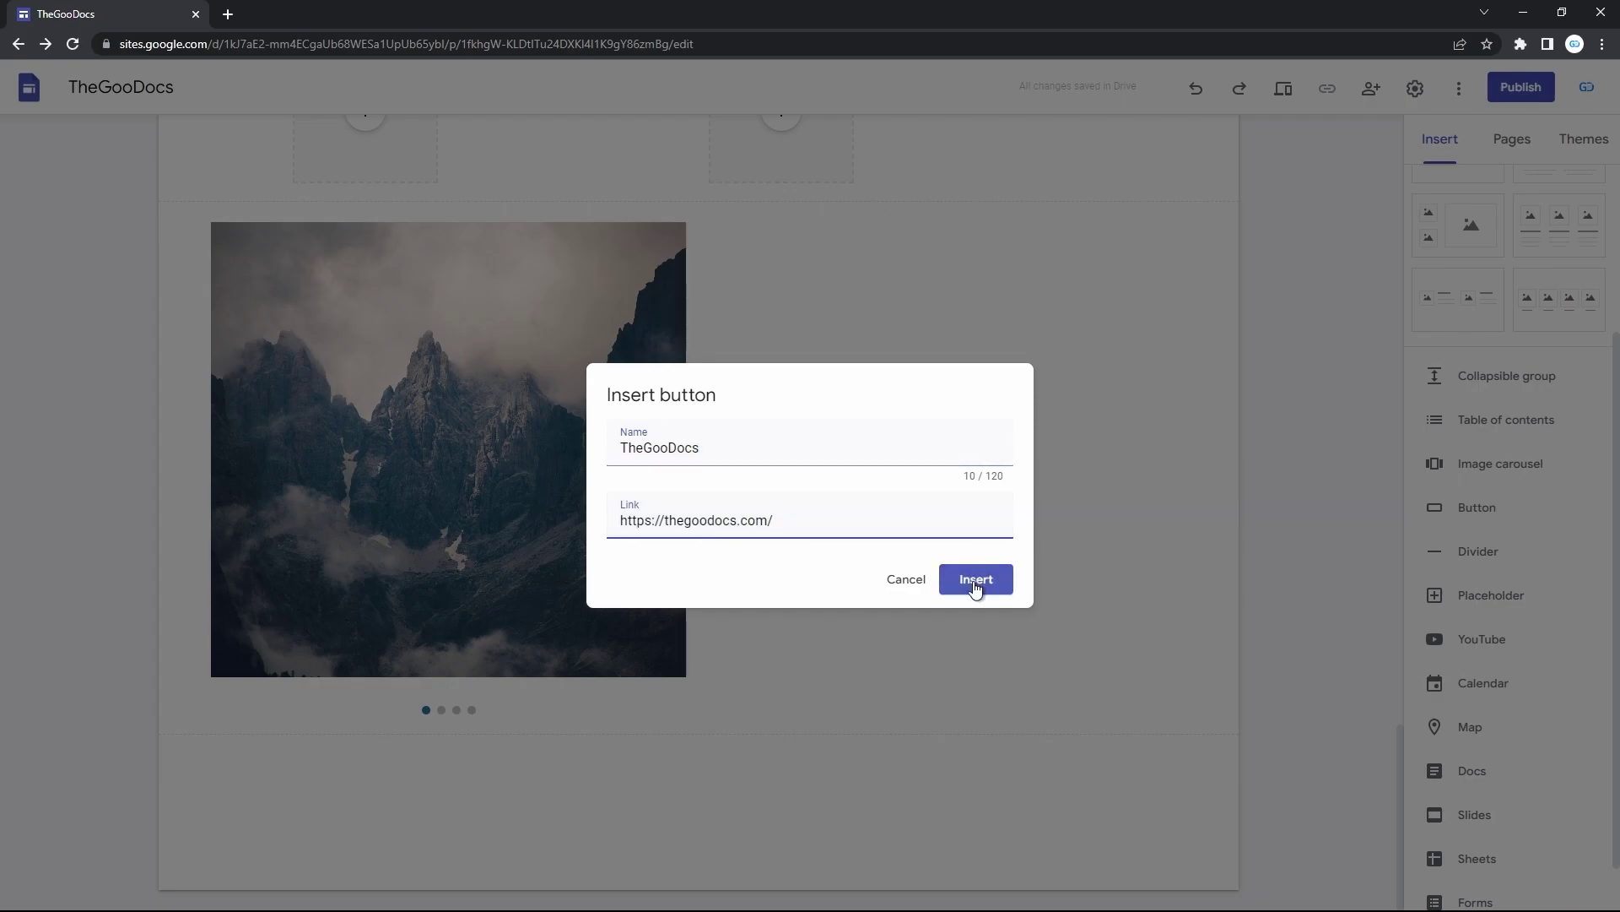
left_click(976, 582)
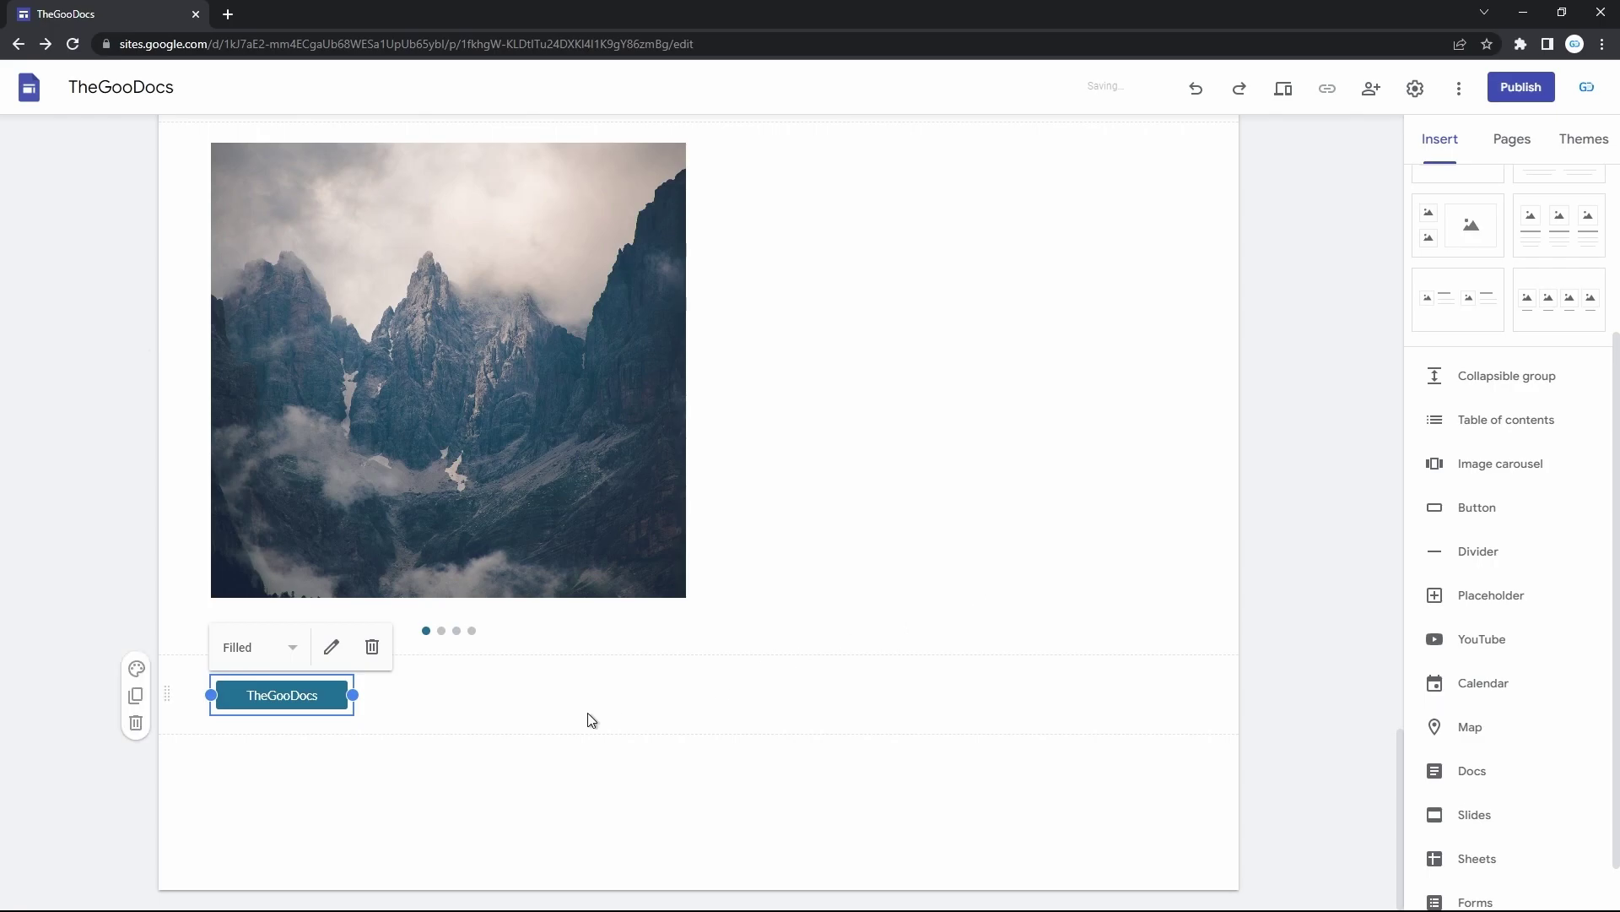
left_click_drag(355, 693, 859, 422)
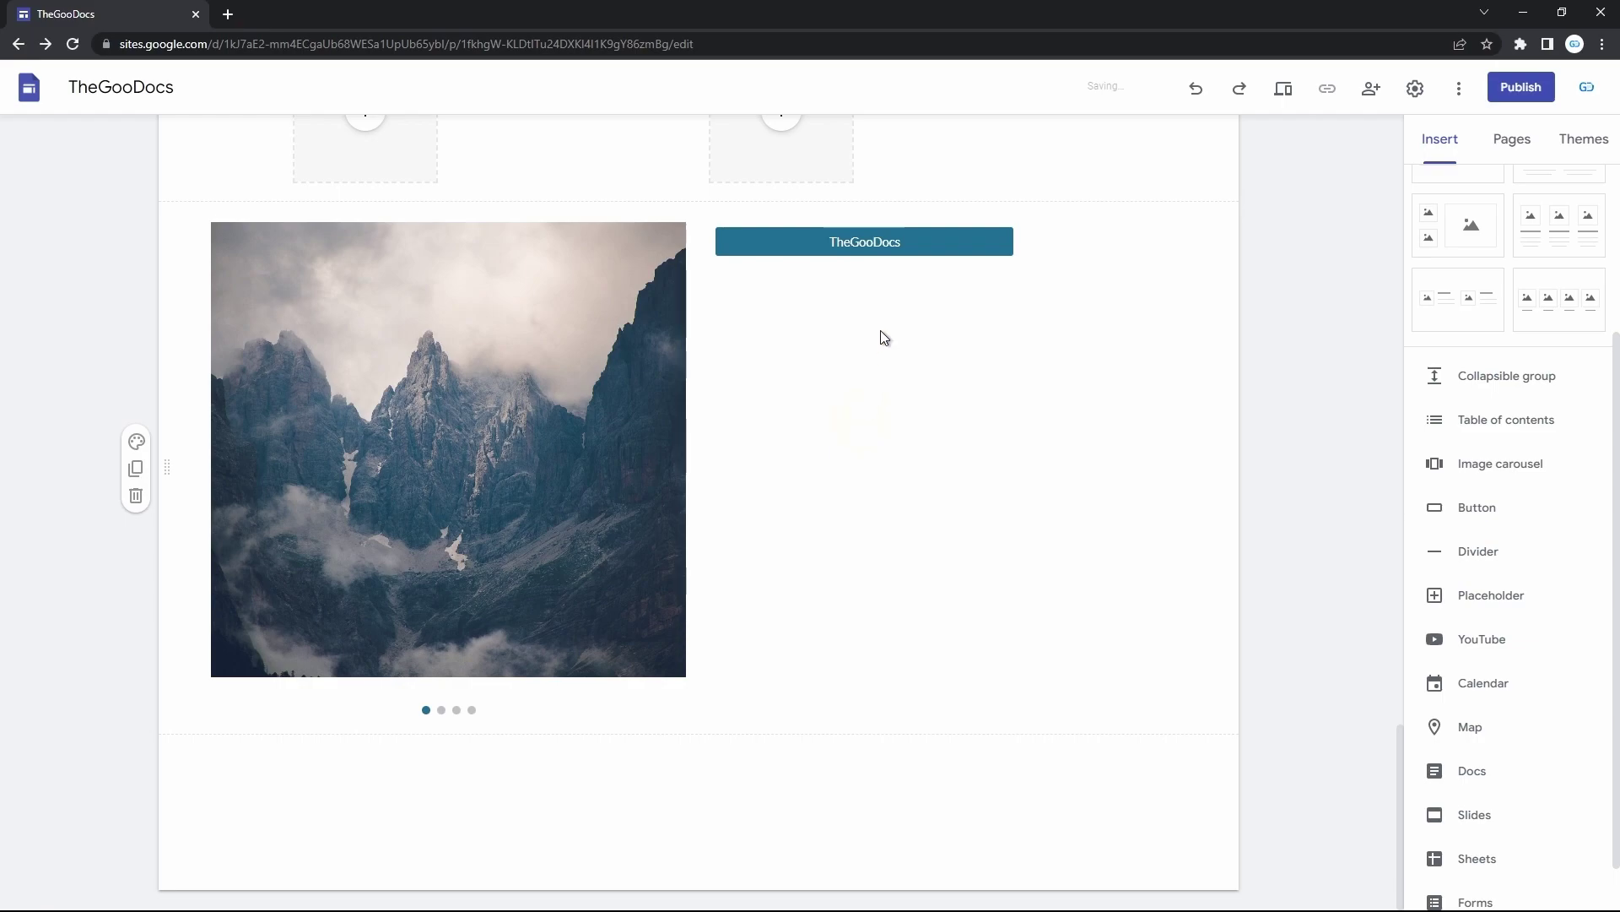
Insert one divider below the carousel-and-button section and a second one above it
left_click(897, 243)
left_click(870, 422)
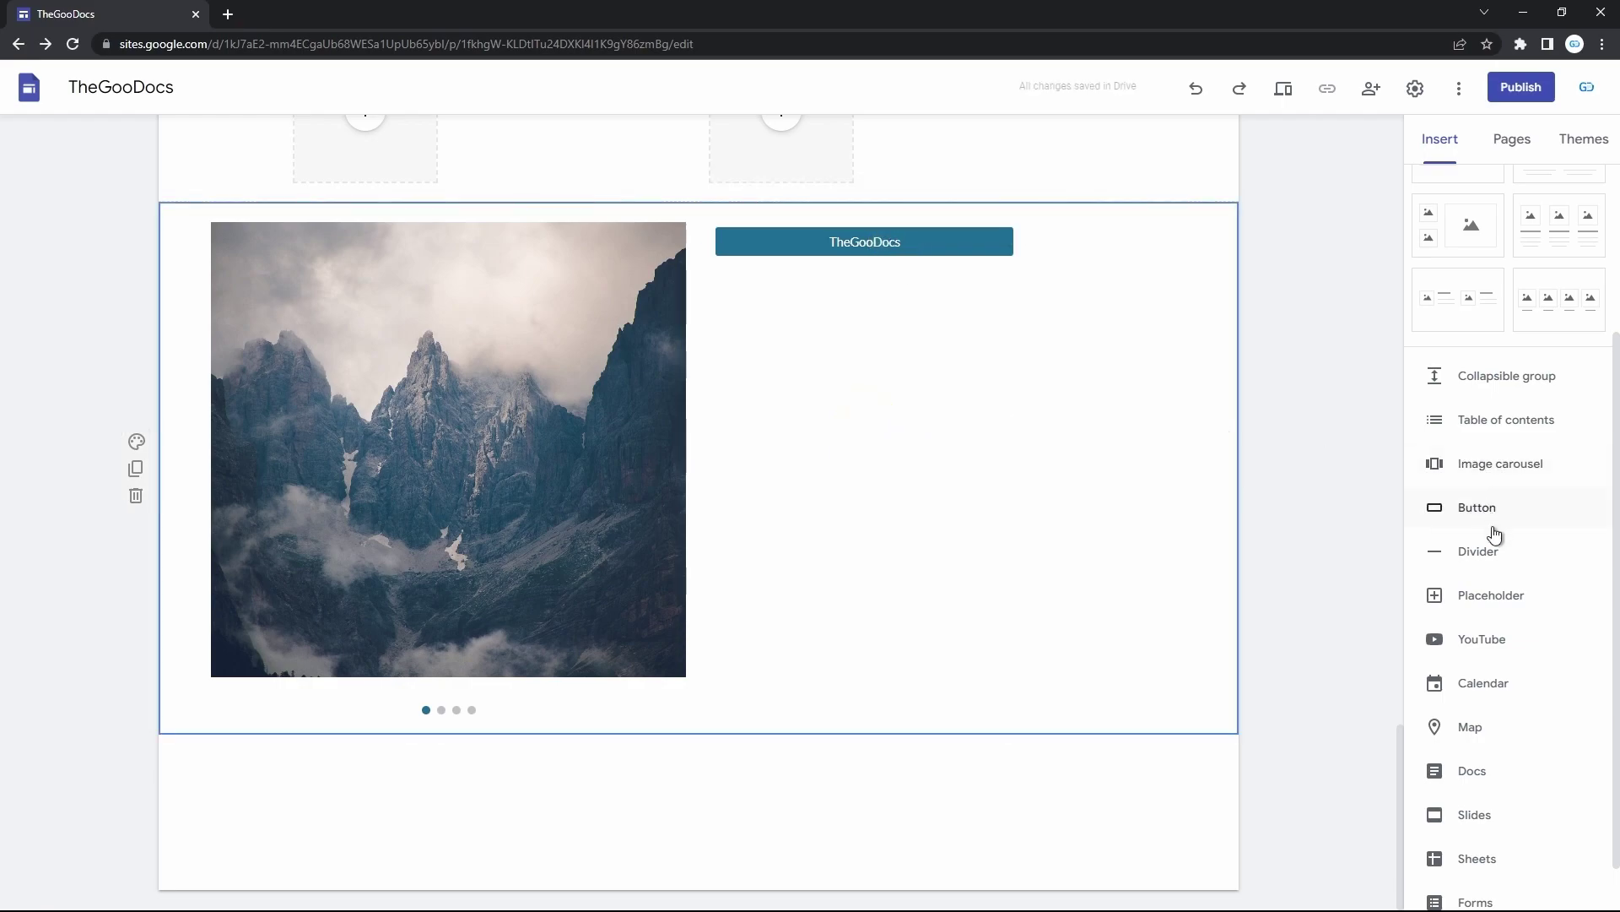
left_click(1490, 550)
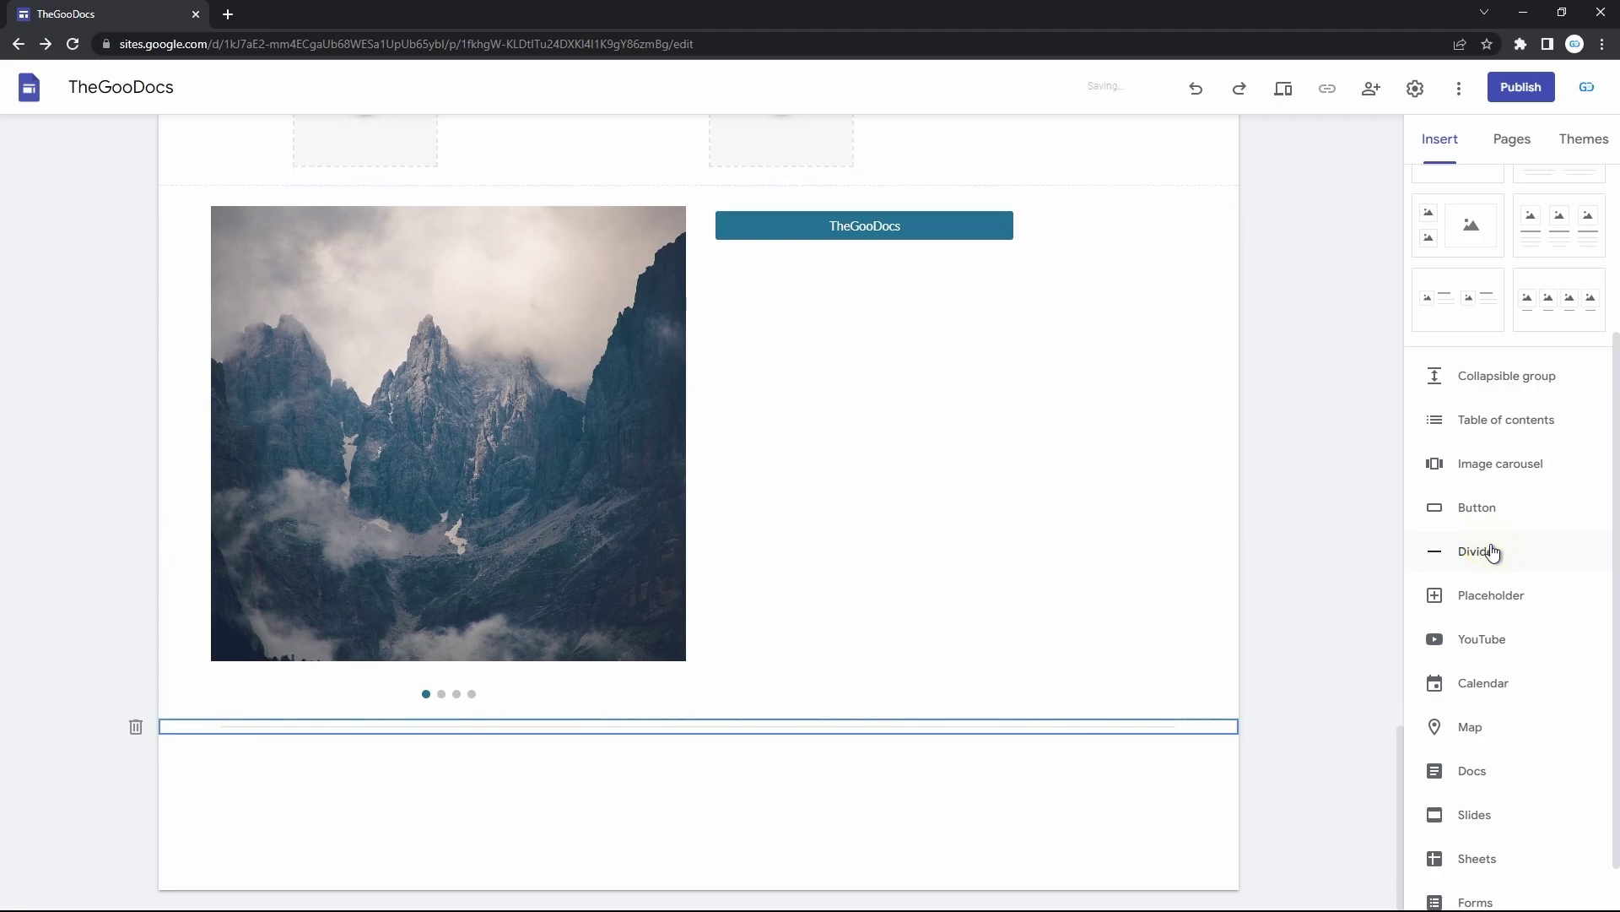
left_click(959, 787)
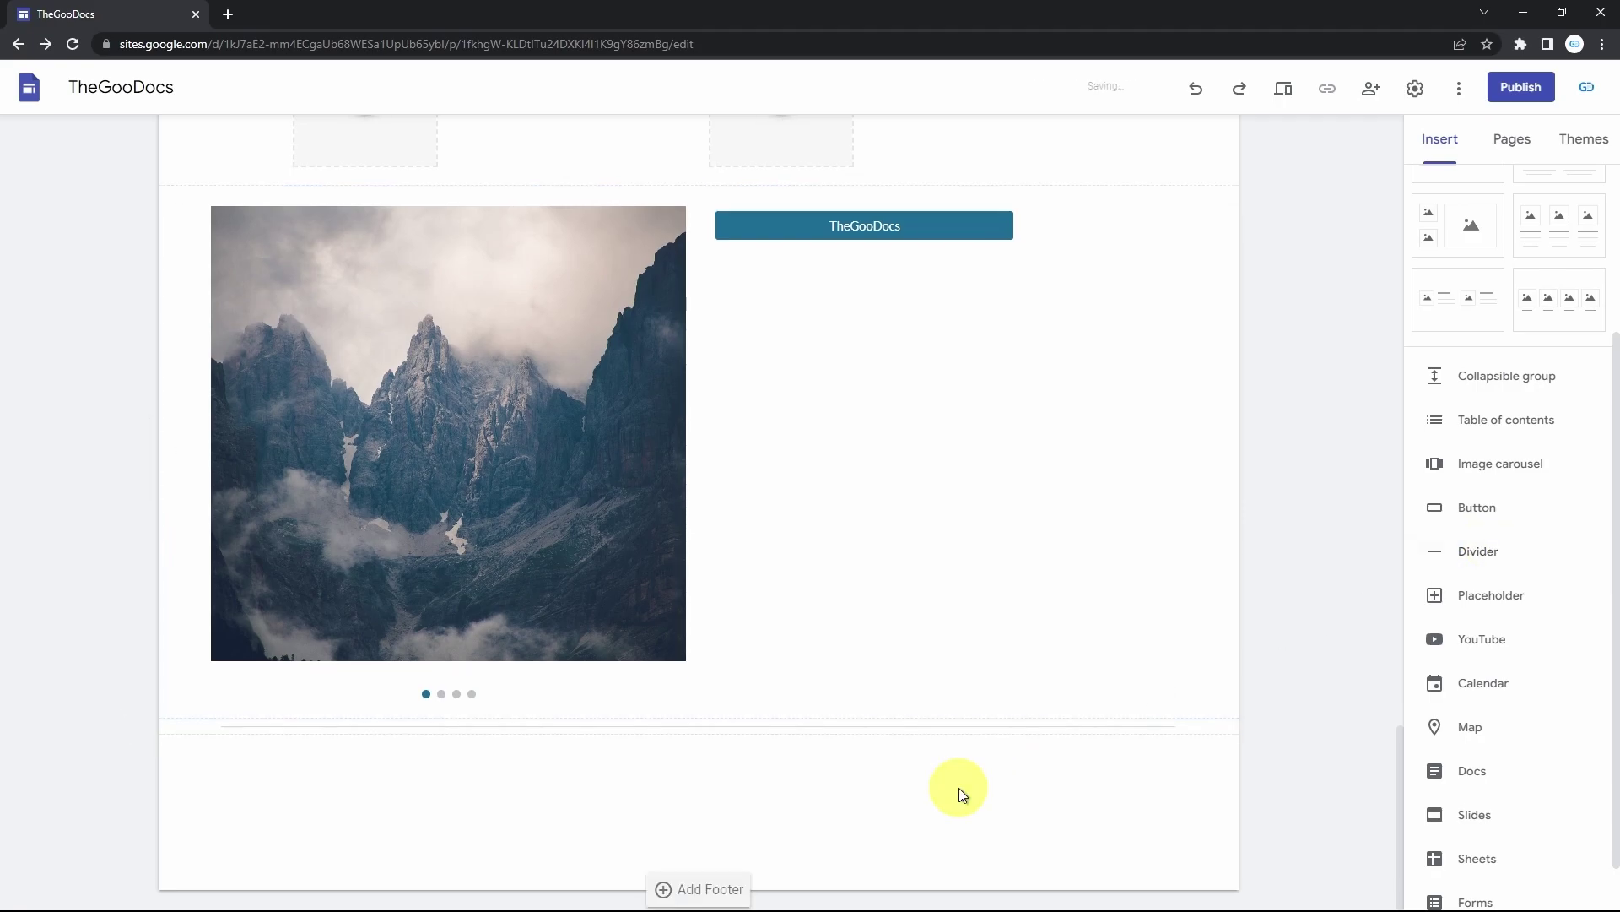
left_click(880, 723)
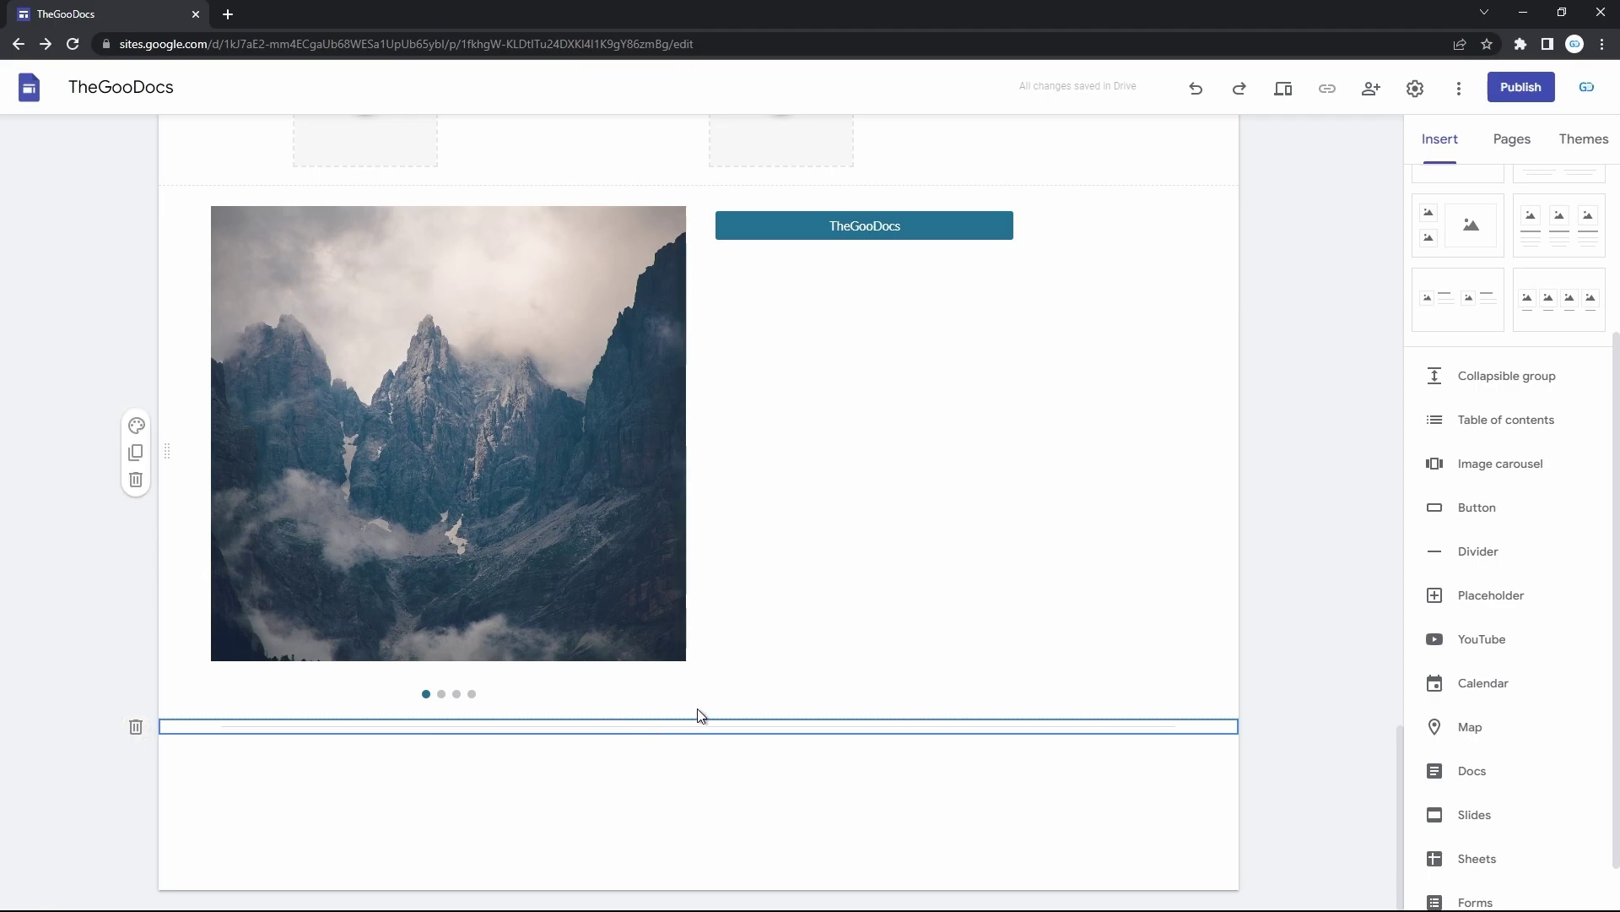
scroll(694, 763, "up", 4)
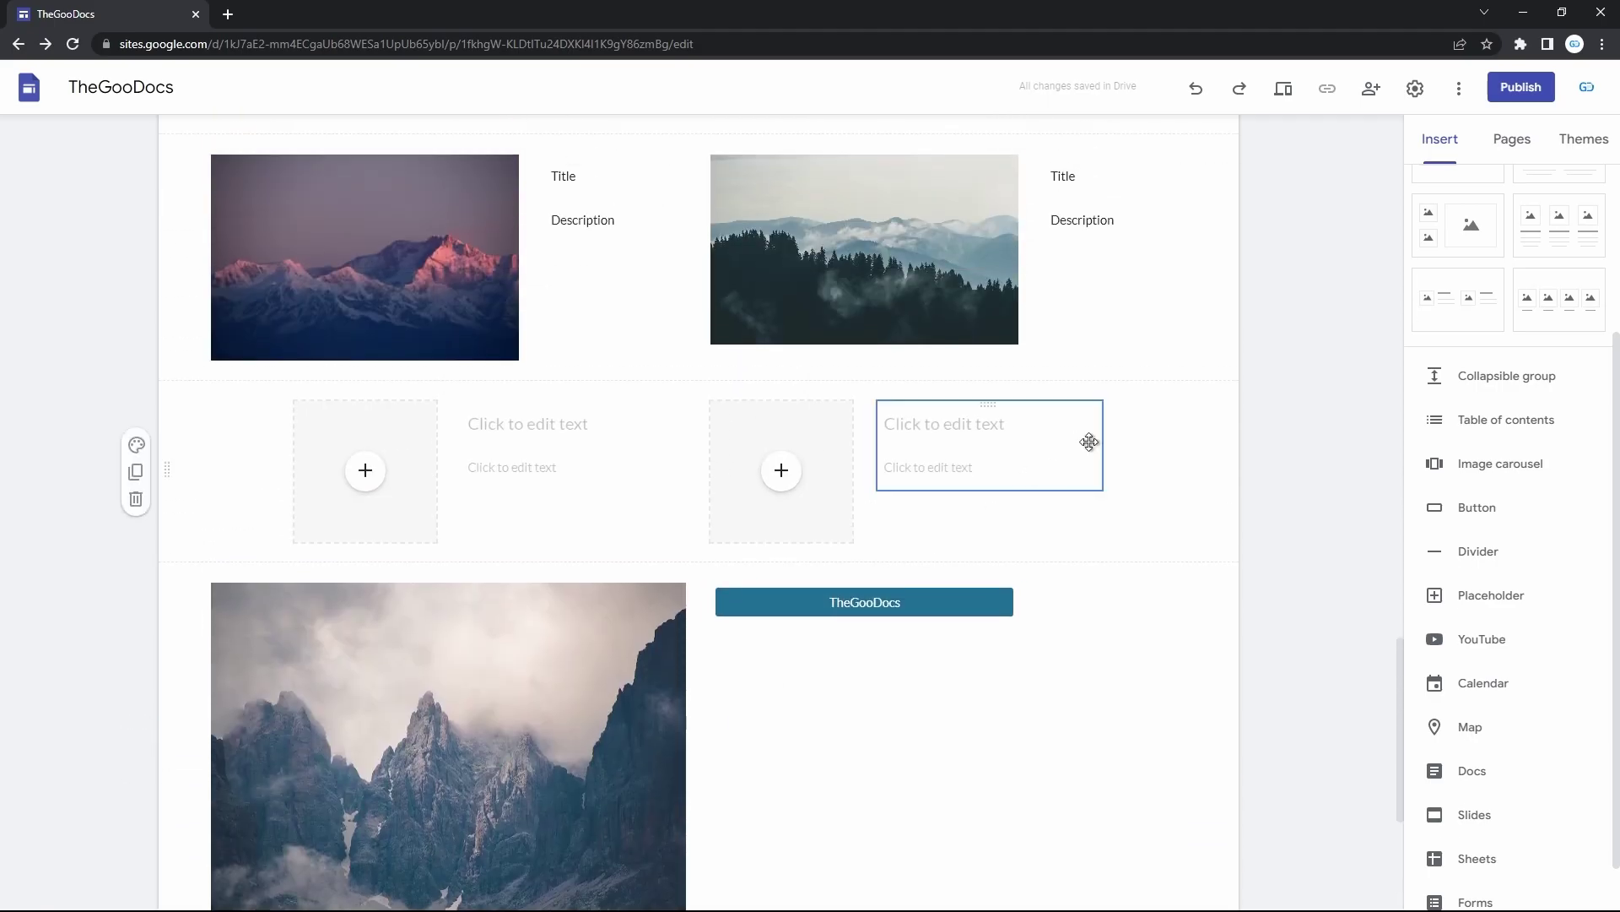
left_click(1481, 550)
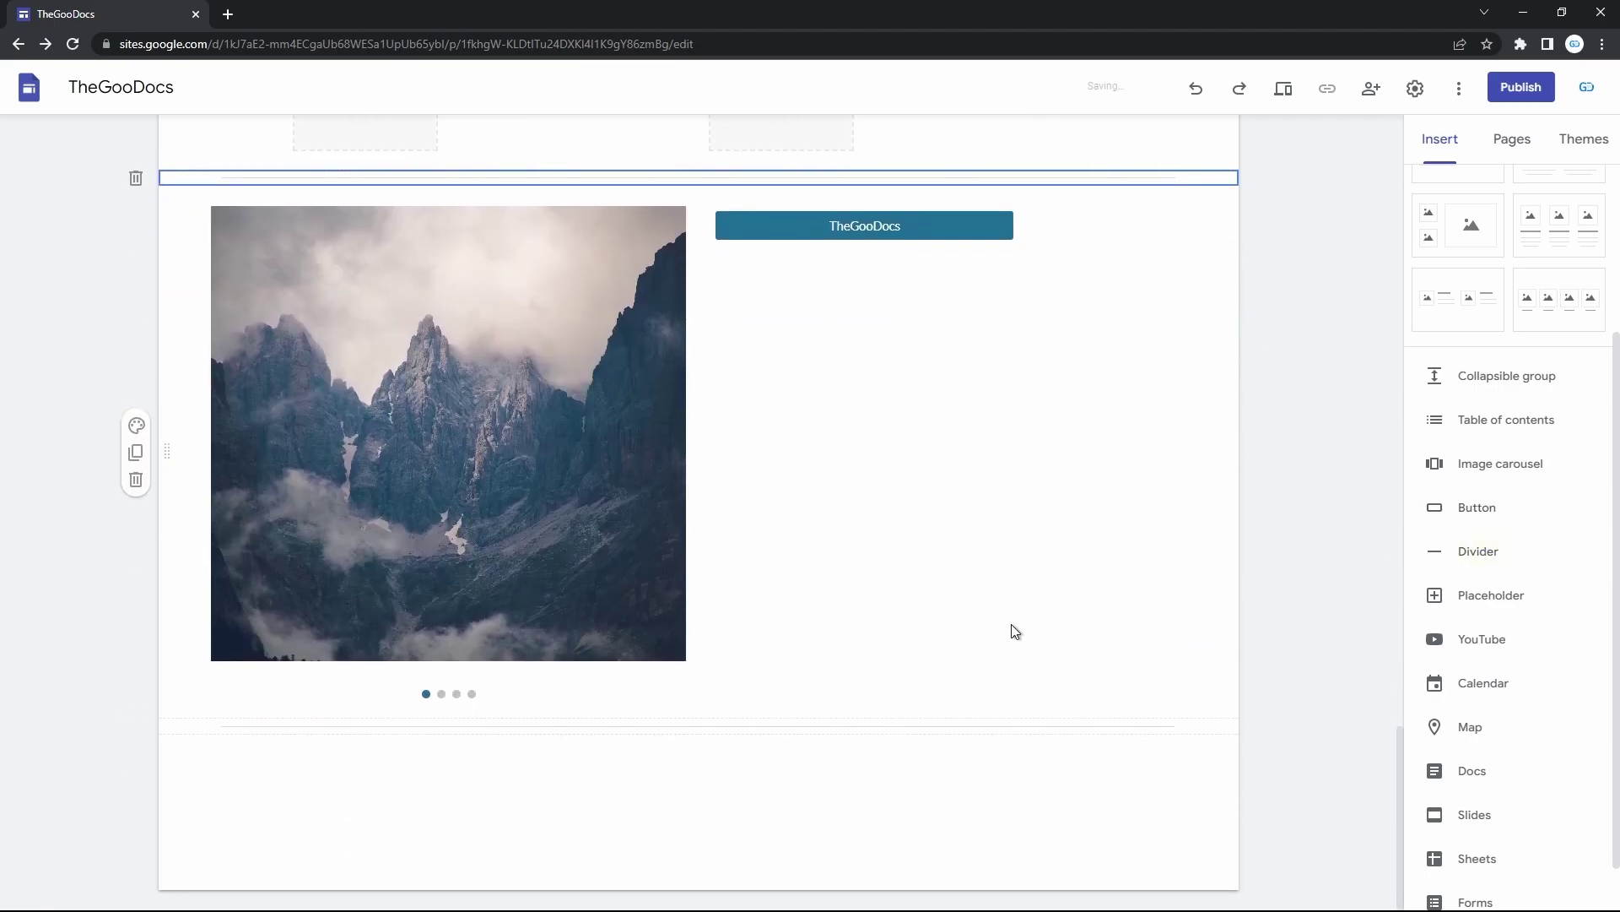
left_click(934, 783)
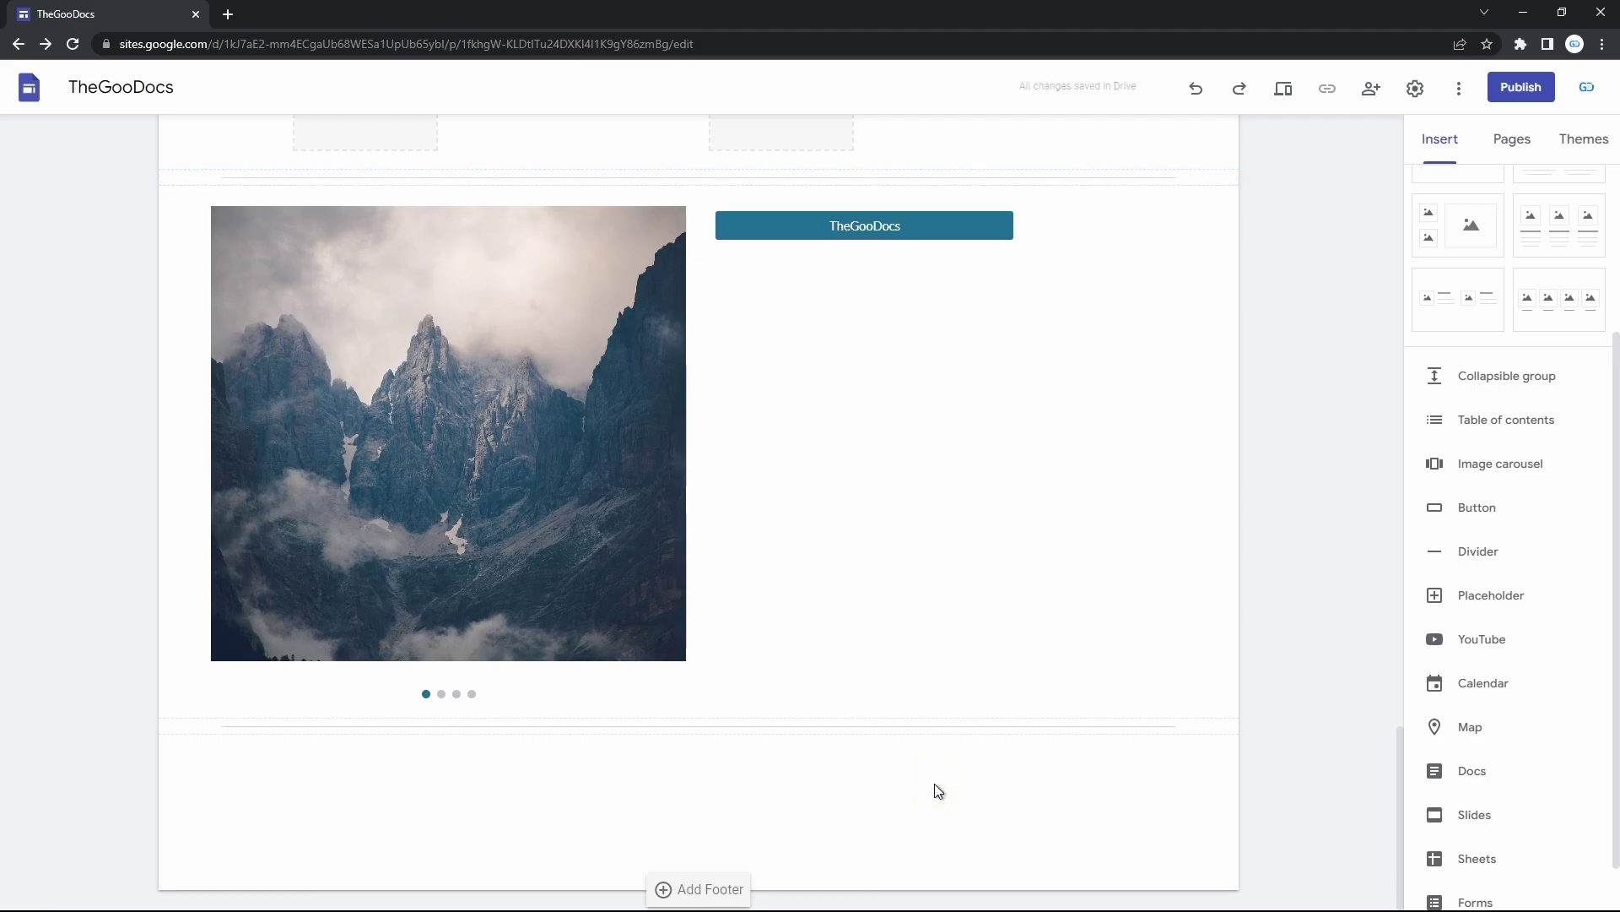
Insert an empty placeholder above the carousel and check its content options without choosing one
left_click(1491, 606)
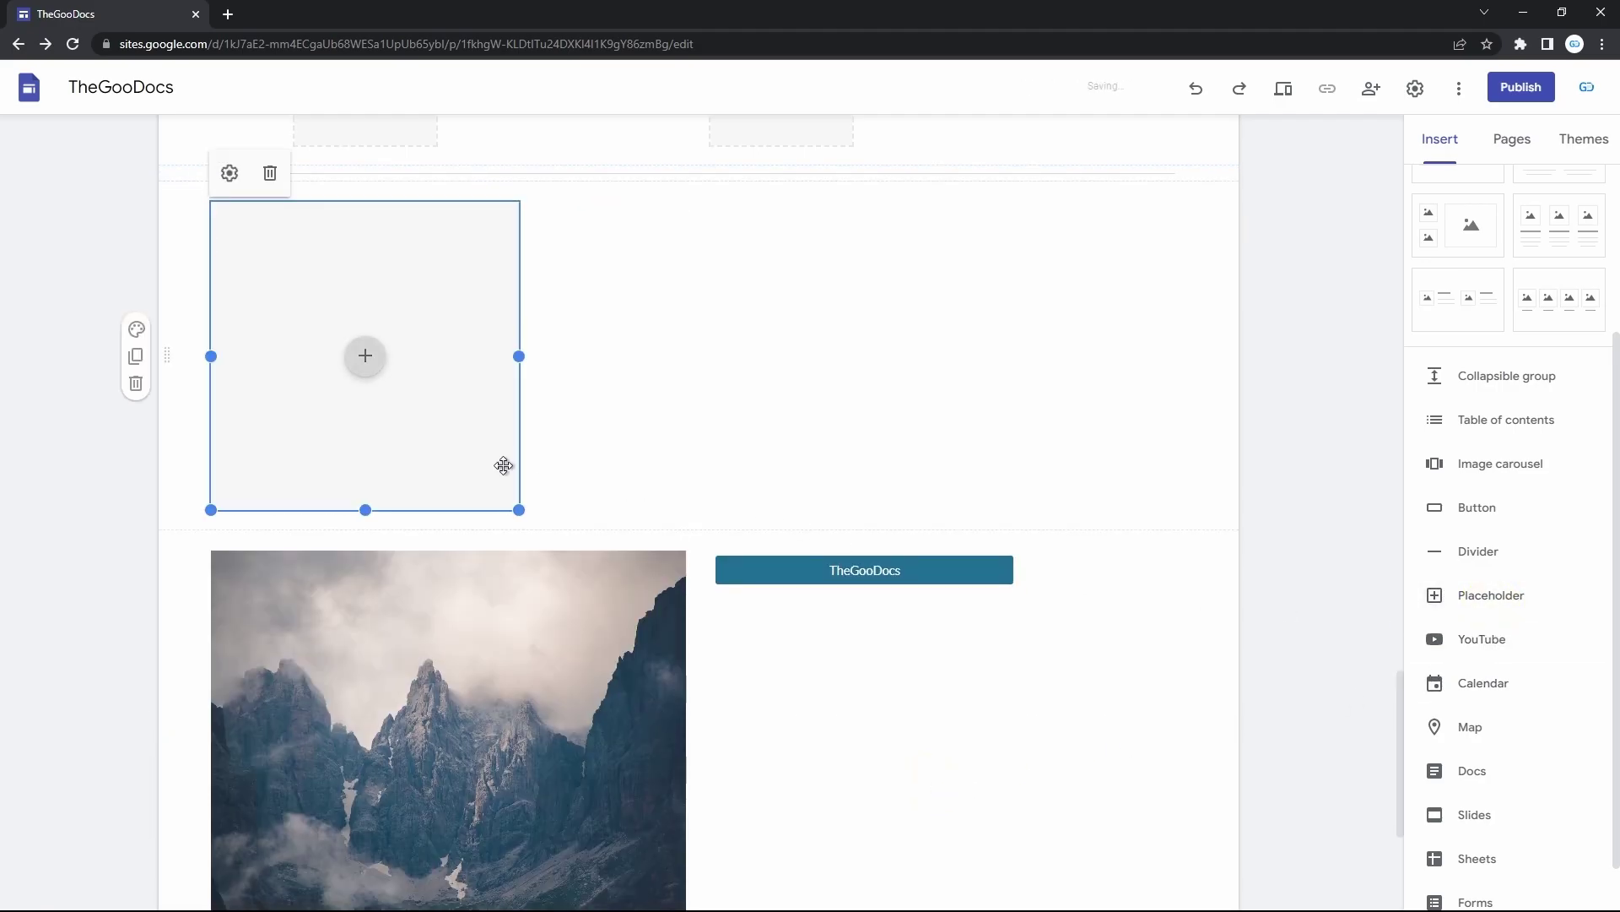
left_click(366, 357)
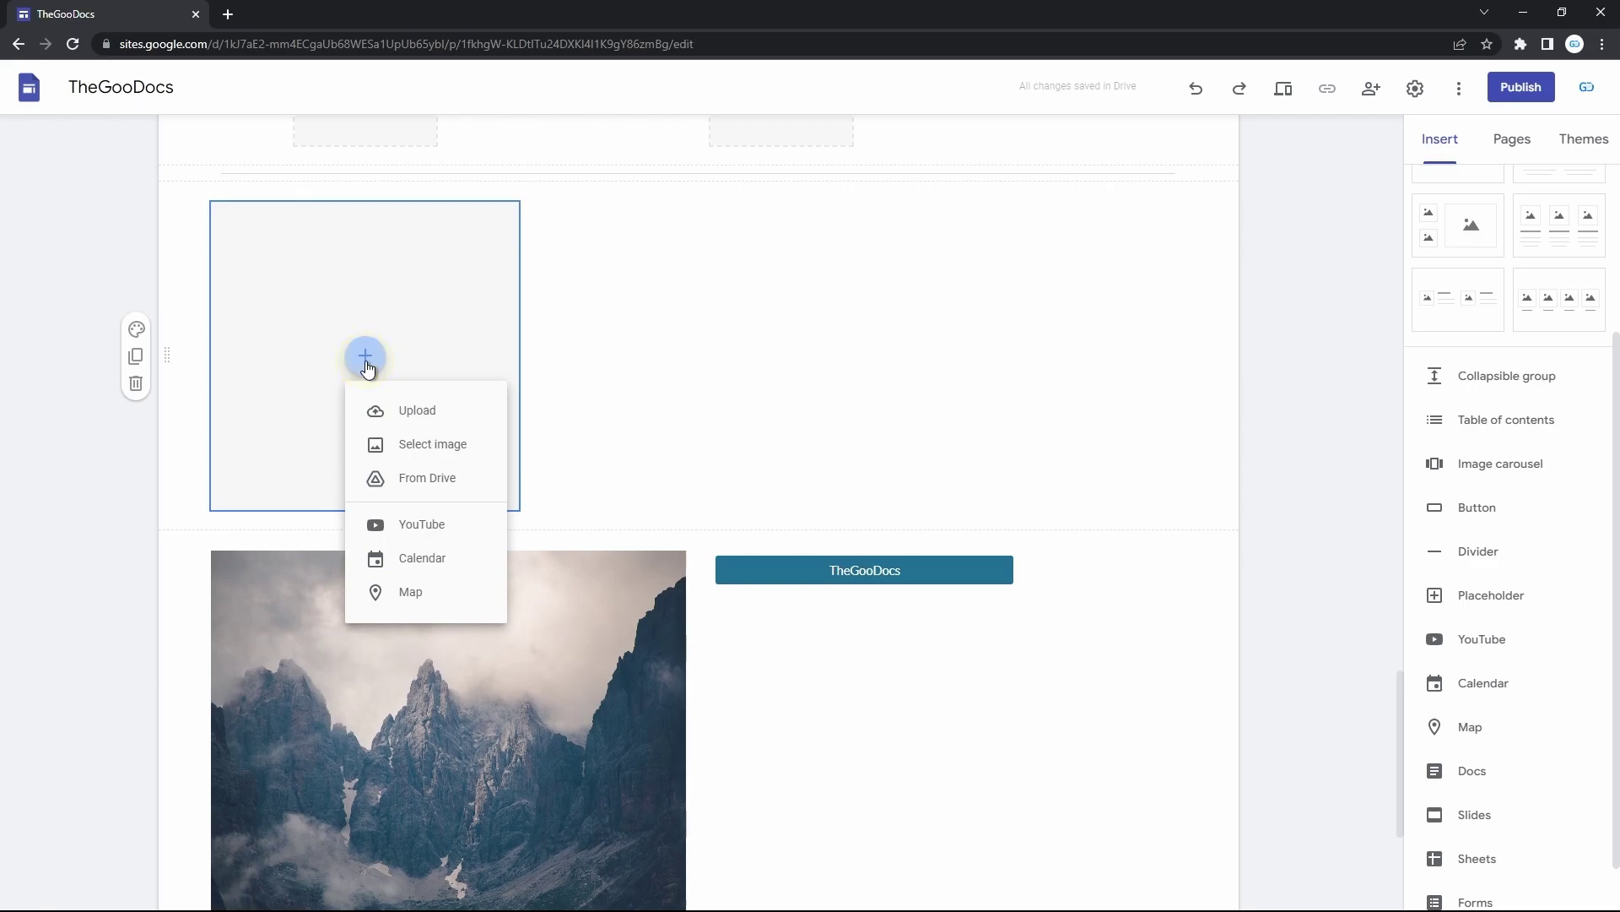
left_click(646, 420)
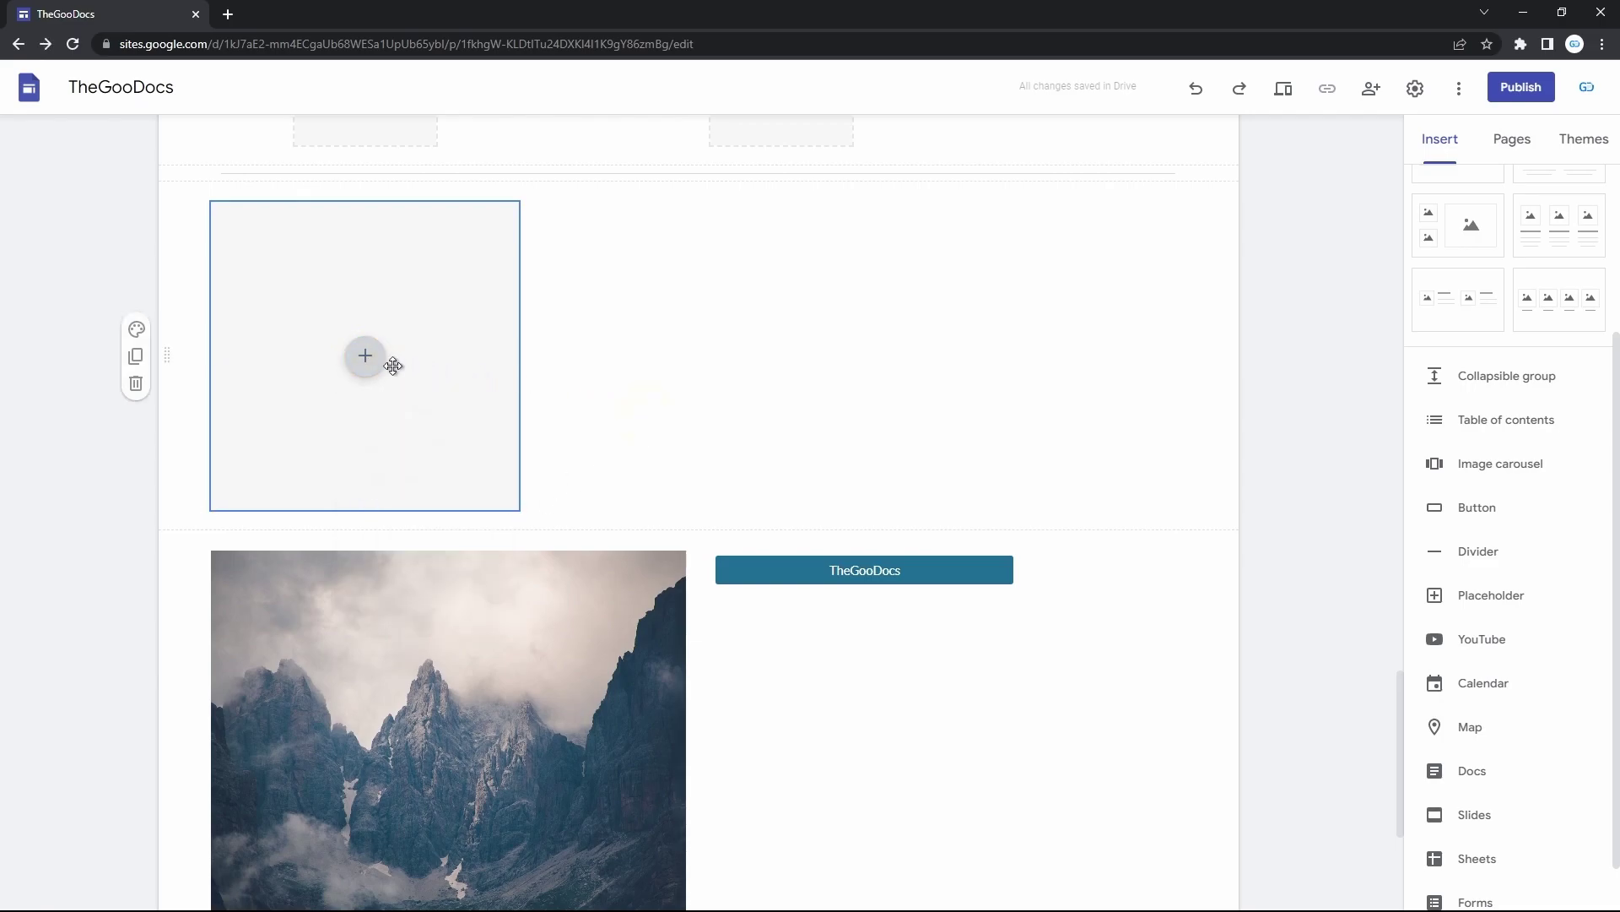
left_click(366, 357)
left_click(812, 395)
scroll(812, 397, "up", 3)
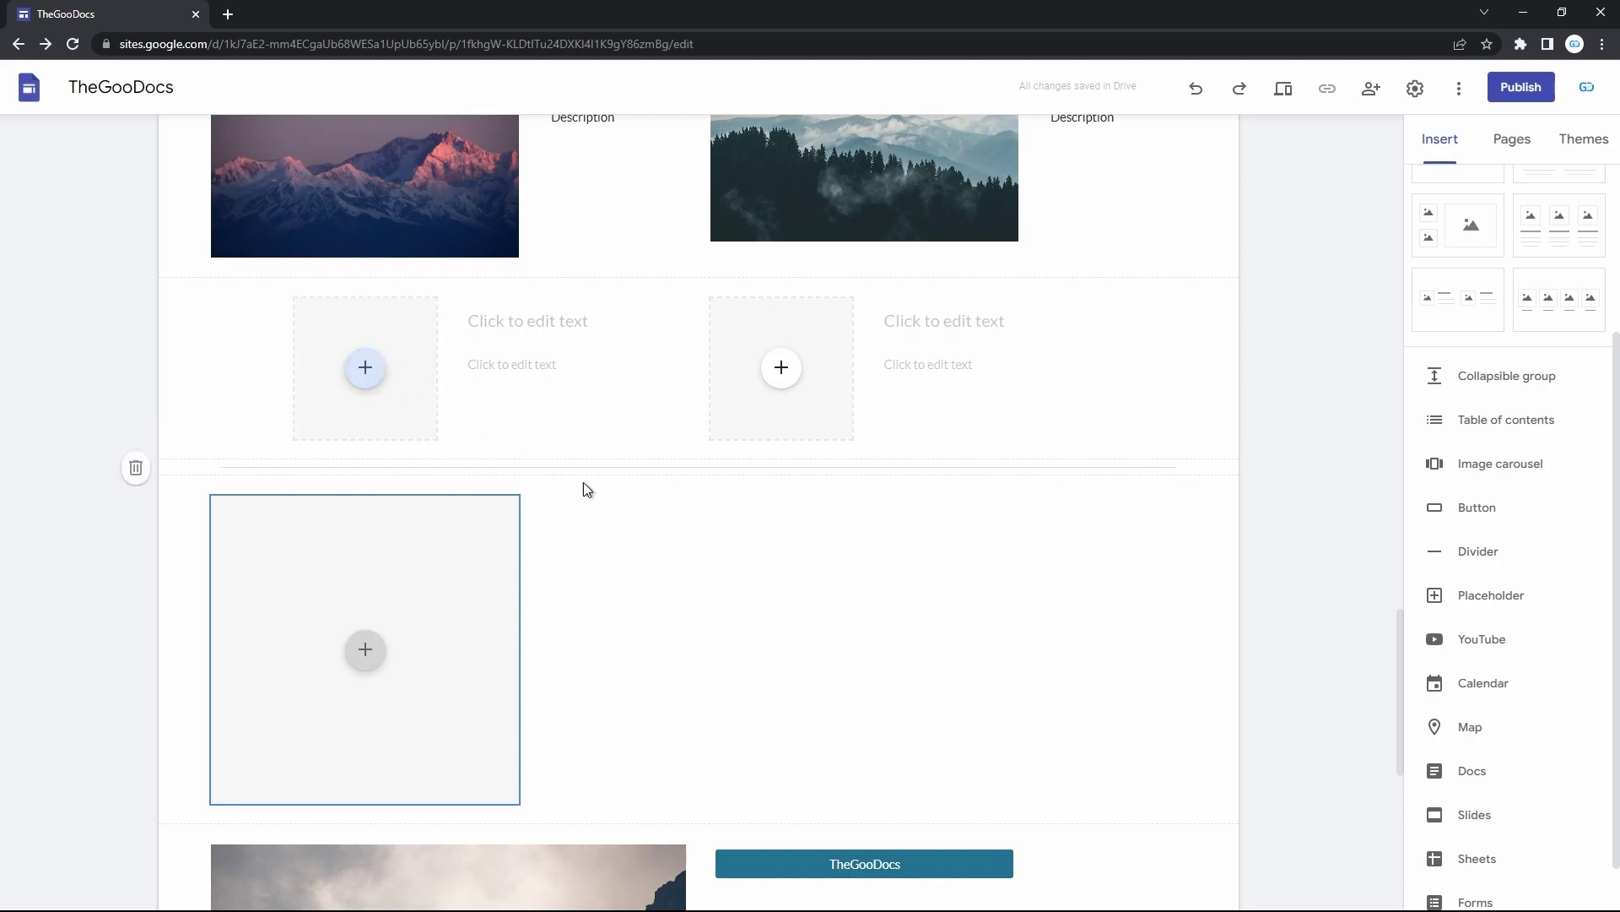
Search YouTube for TheGooDocs and embed the 'How to Make Table in Google Docs' tutorial
left_click(1483, 633)
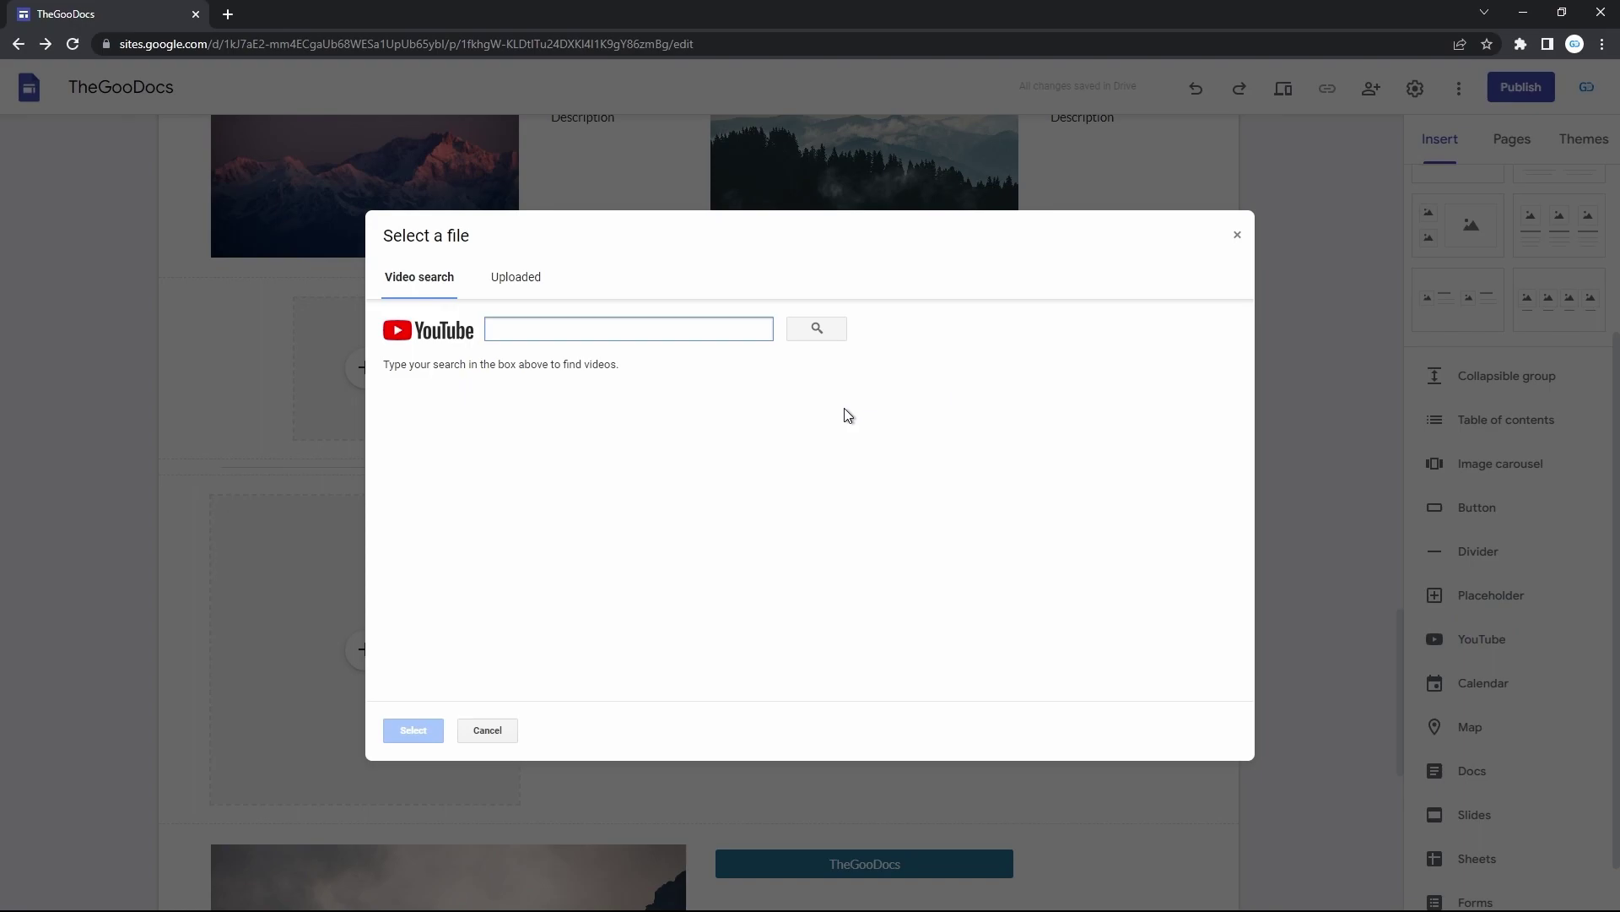
type("TheGo")
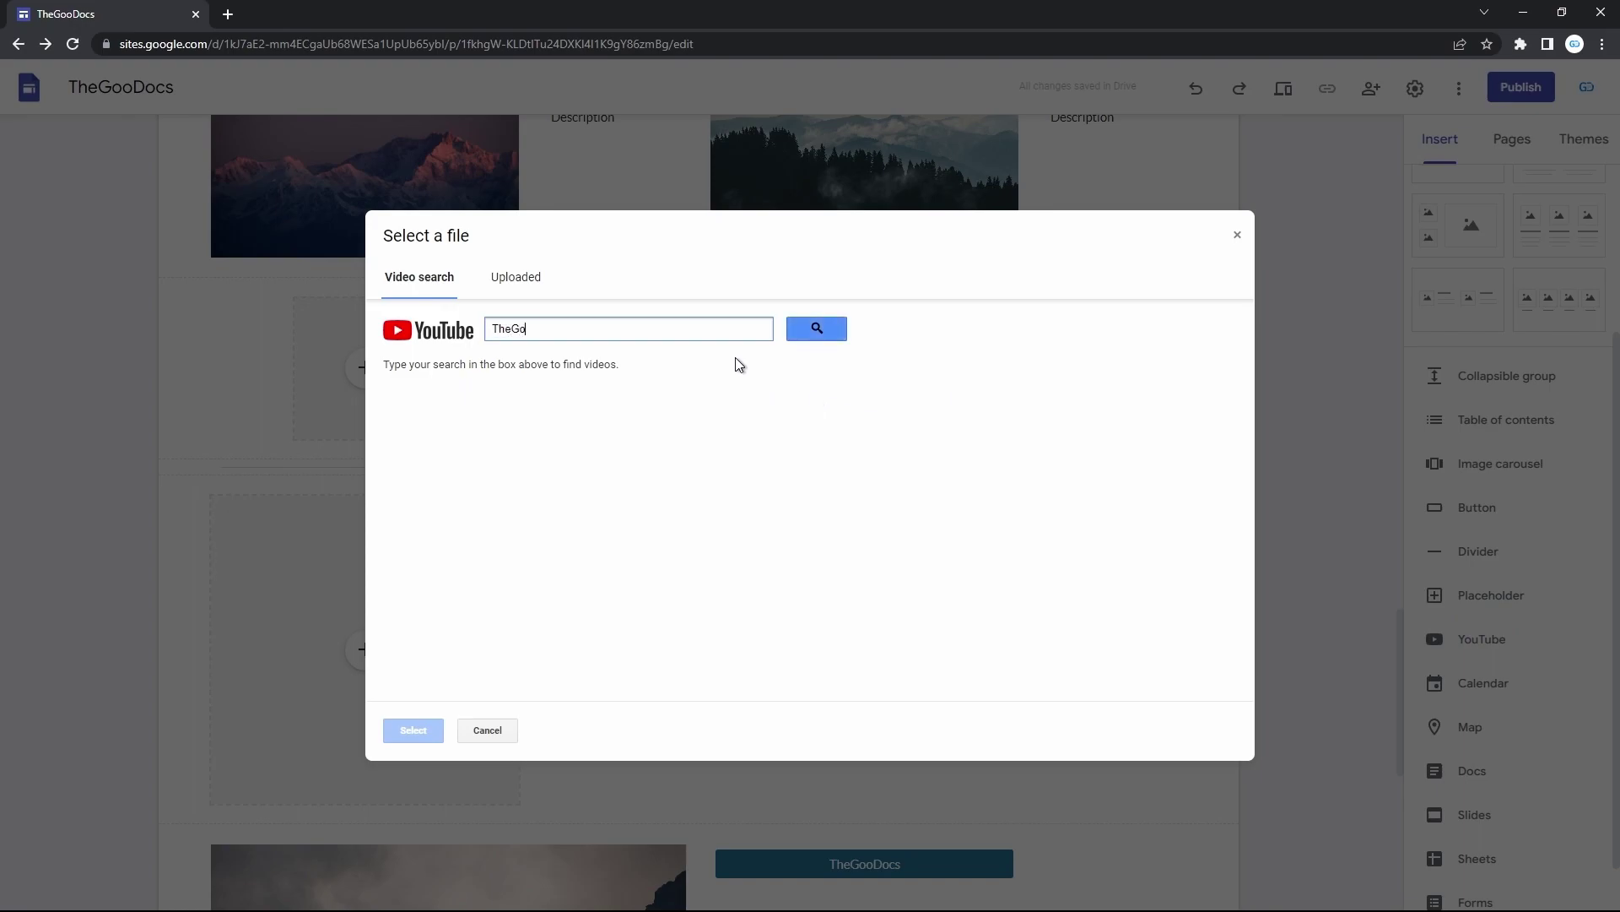
type("Docs")
left_click(817, 328)
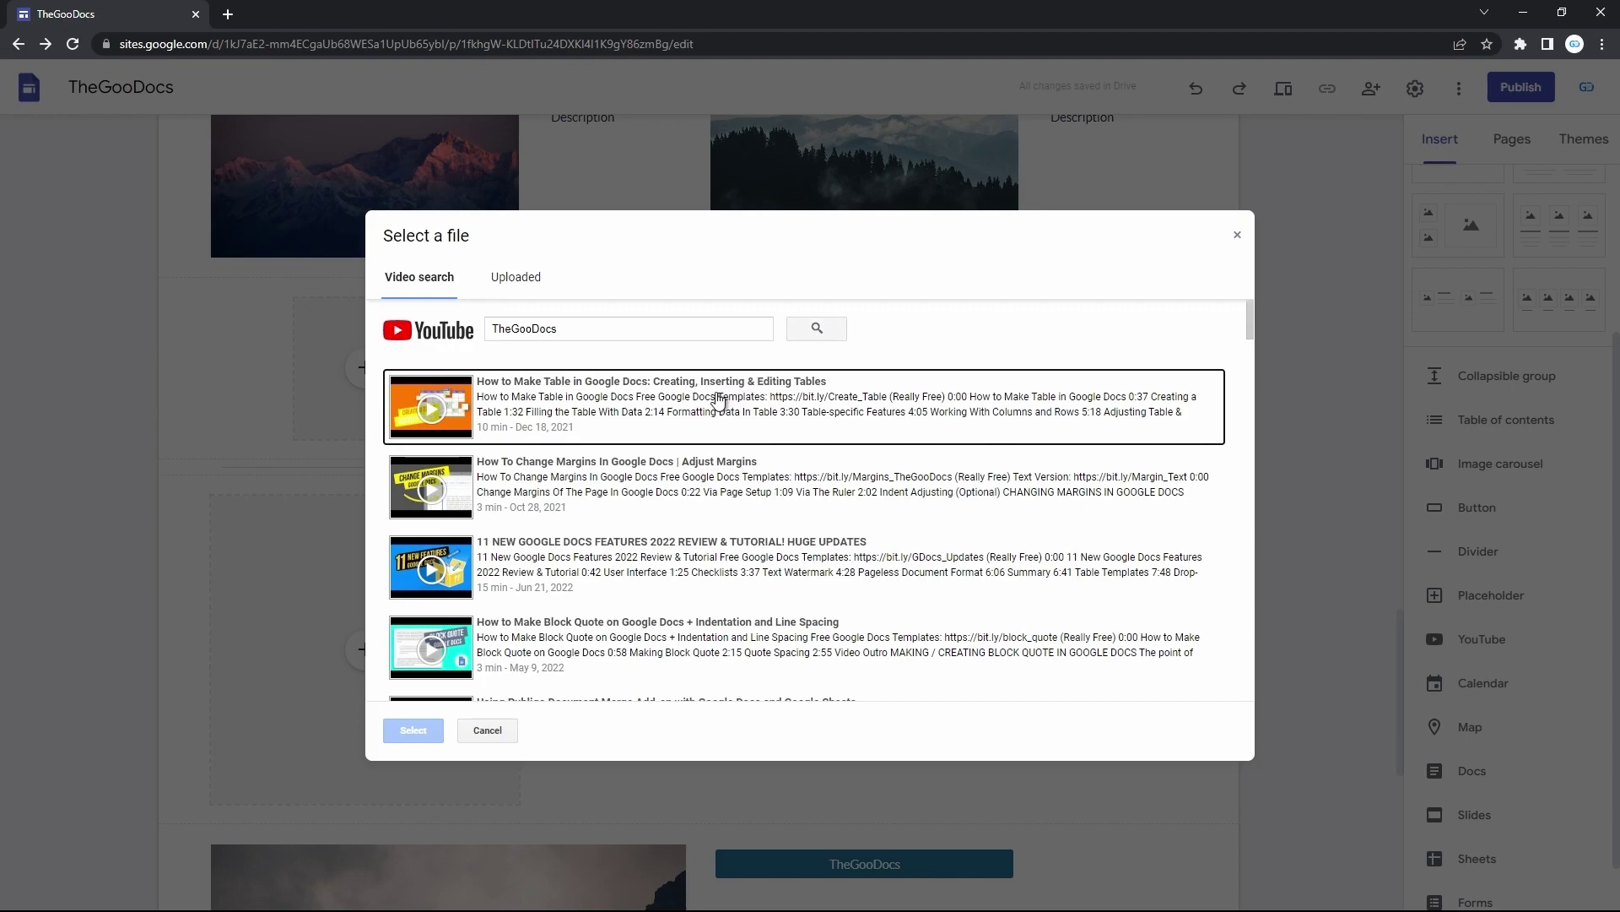
left_click(718, 390)
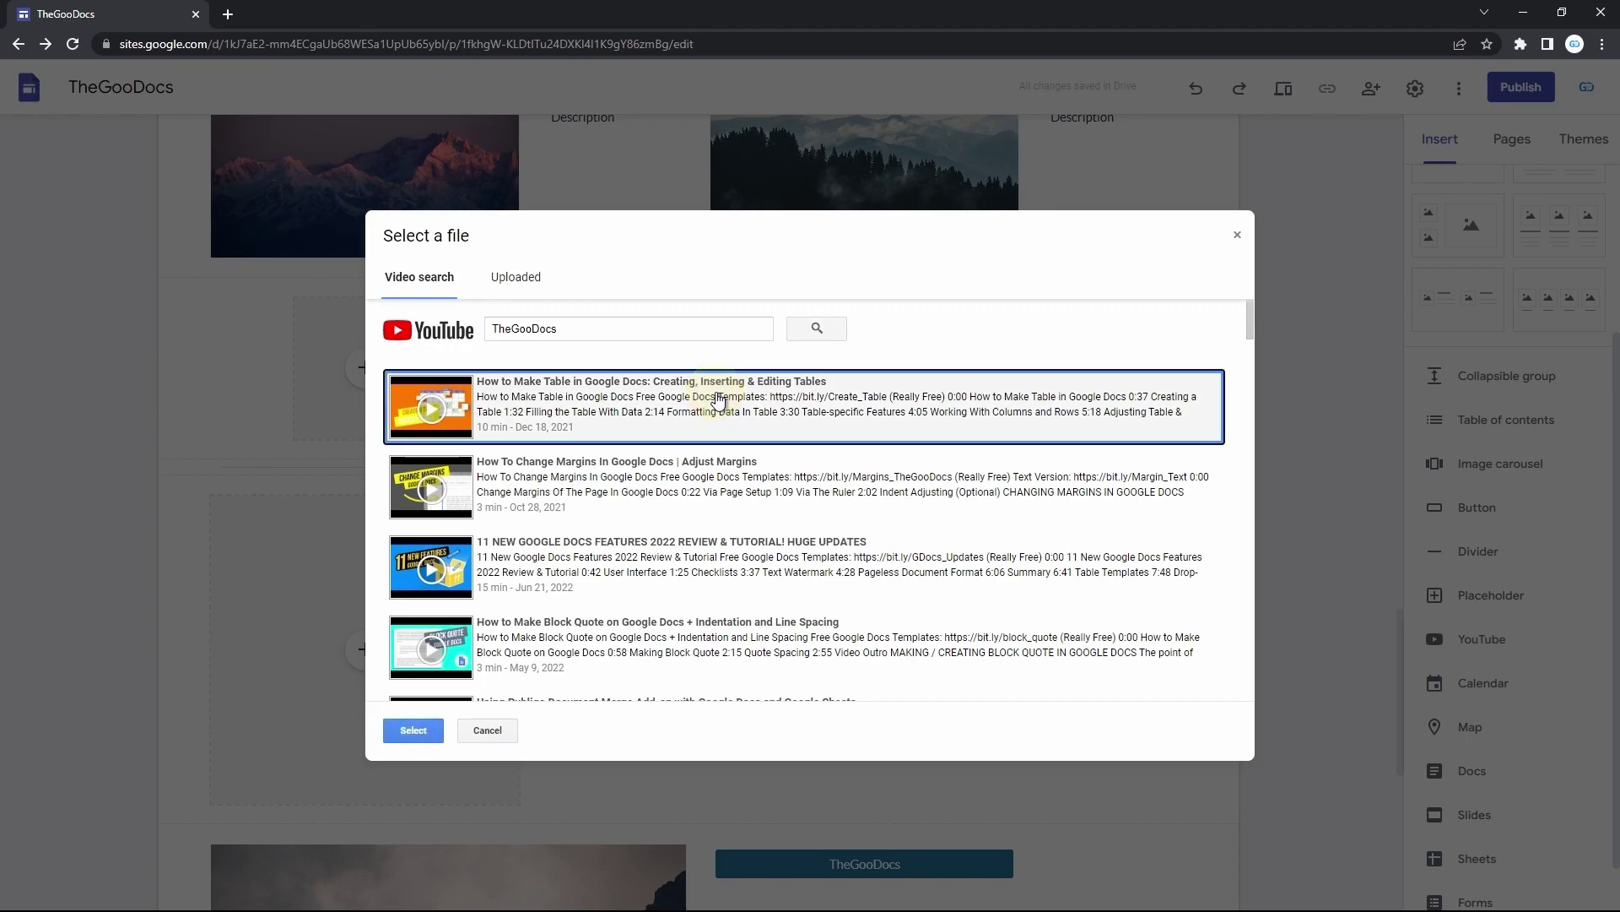
left_click(414, 731)
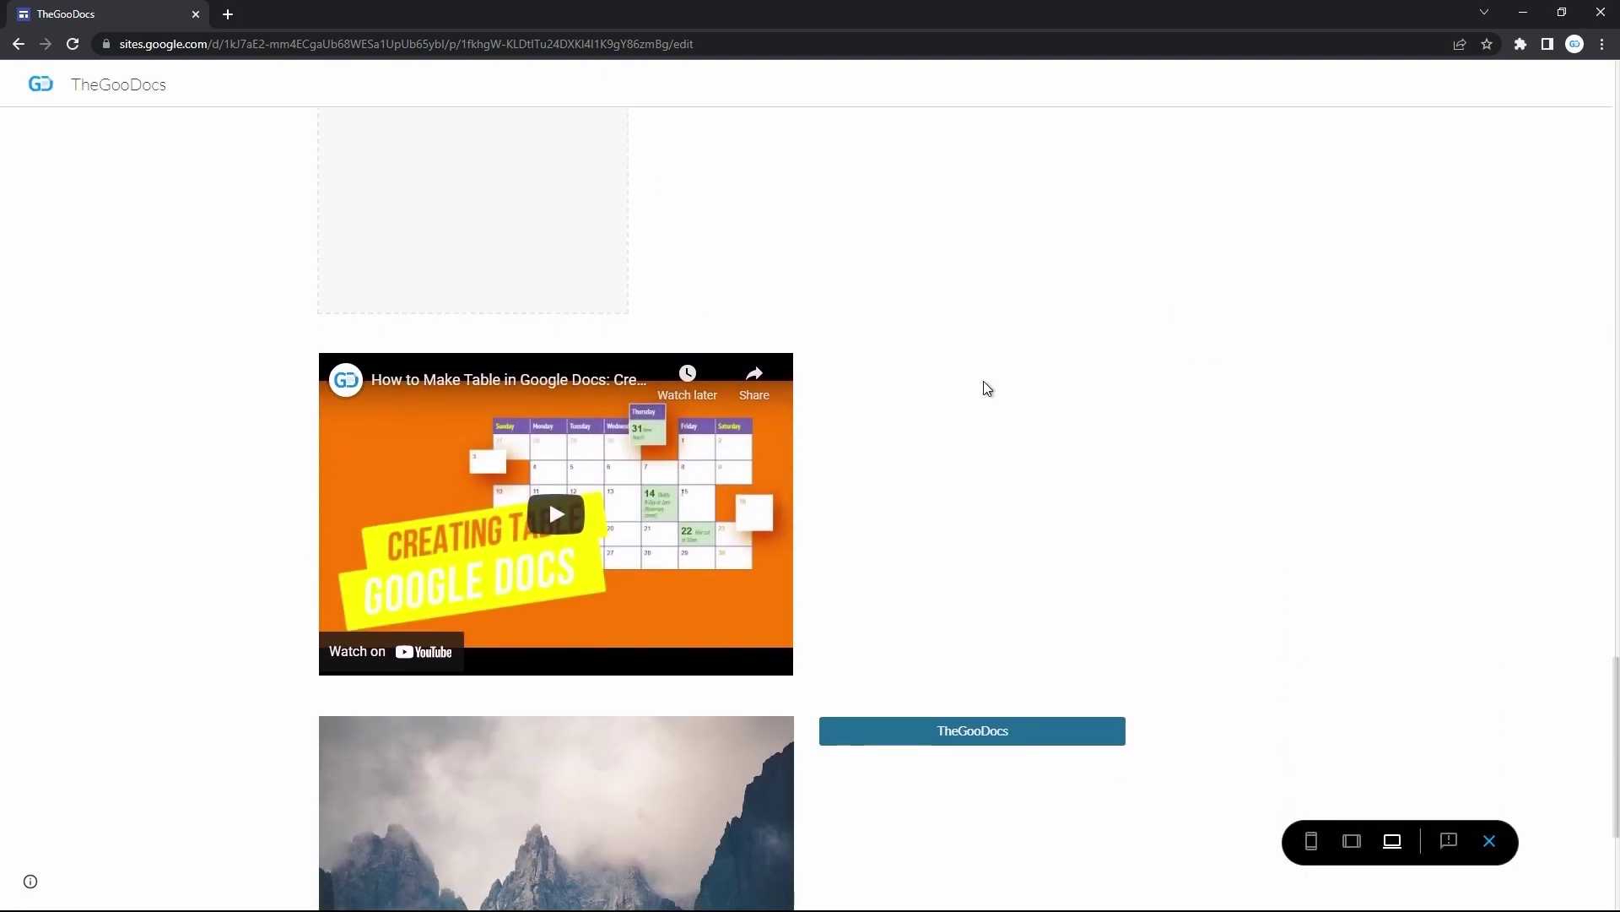
Play the embedded table tutorial, skip to 1:09 and 2:34, pause, then open it on YouTube
left_click(550, 517)
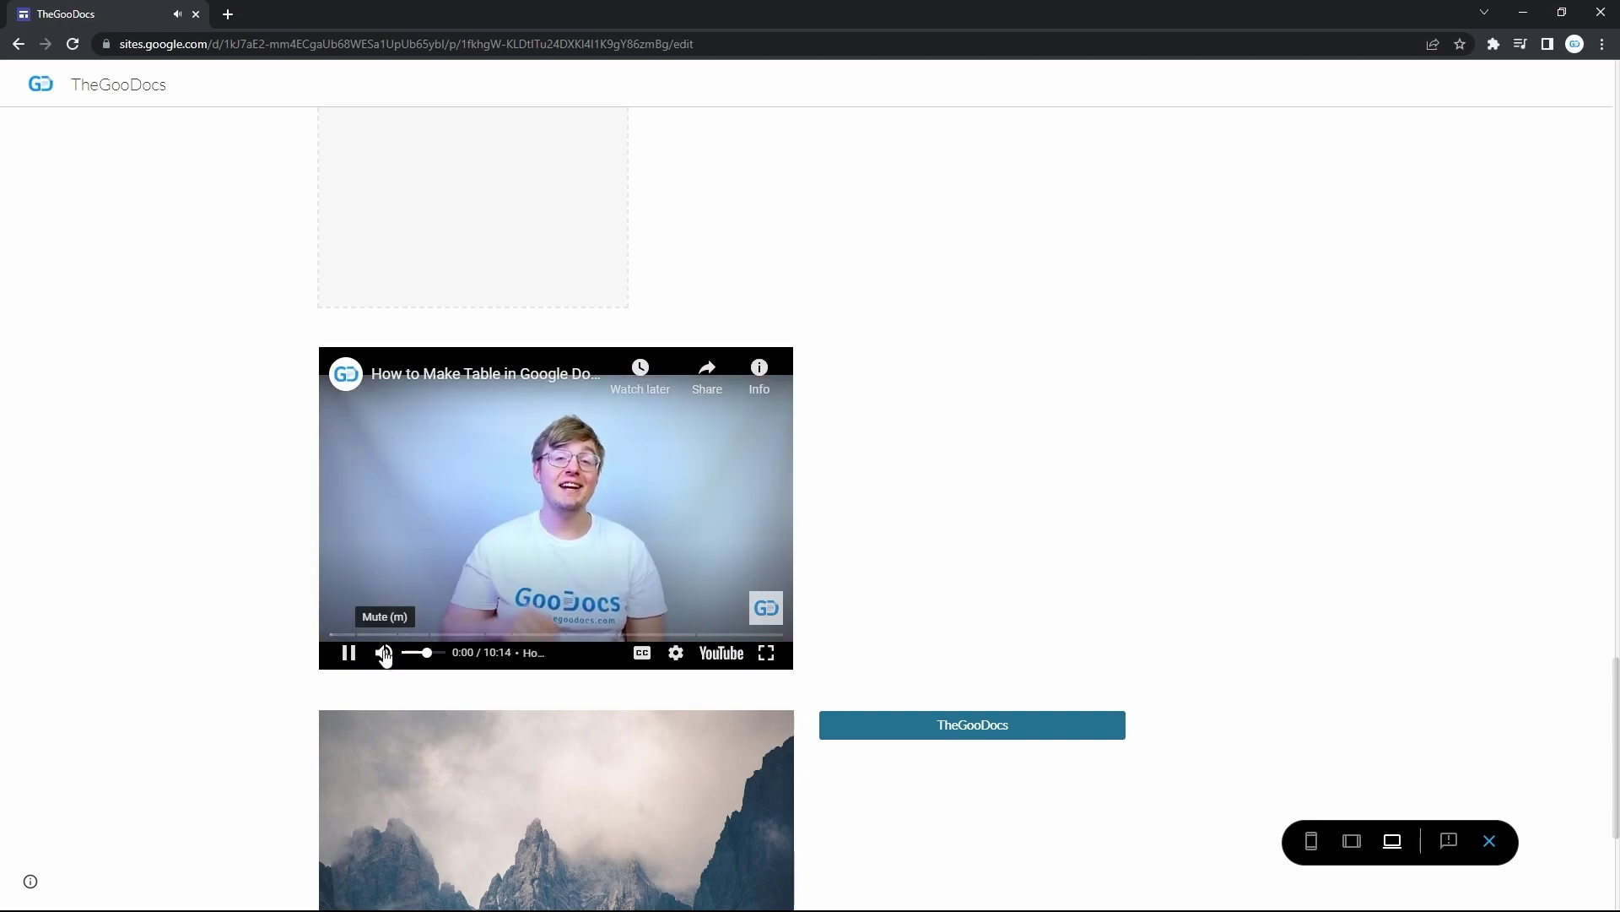
left_click(380, 635)
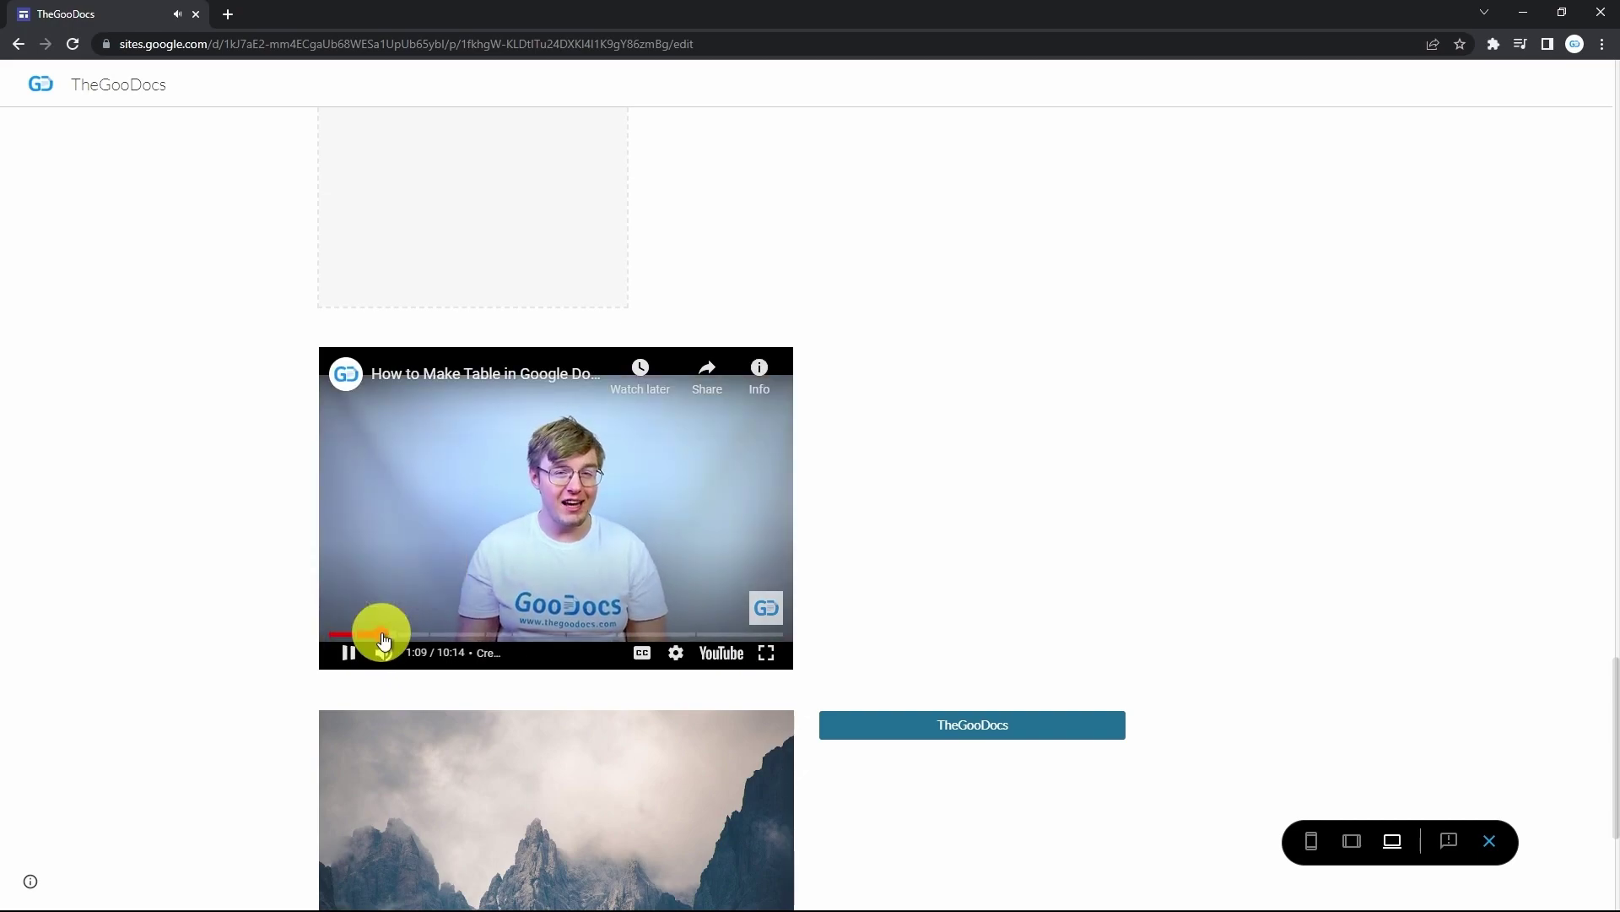
left_click(442, 635)
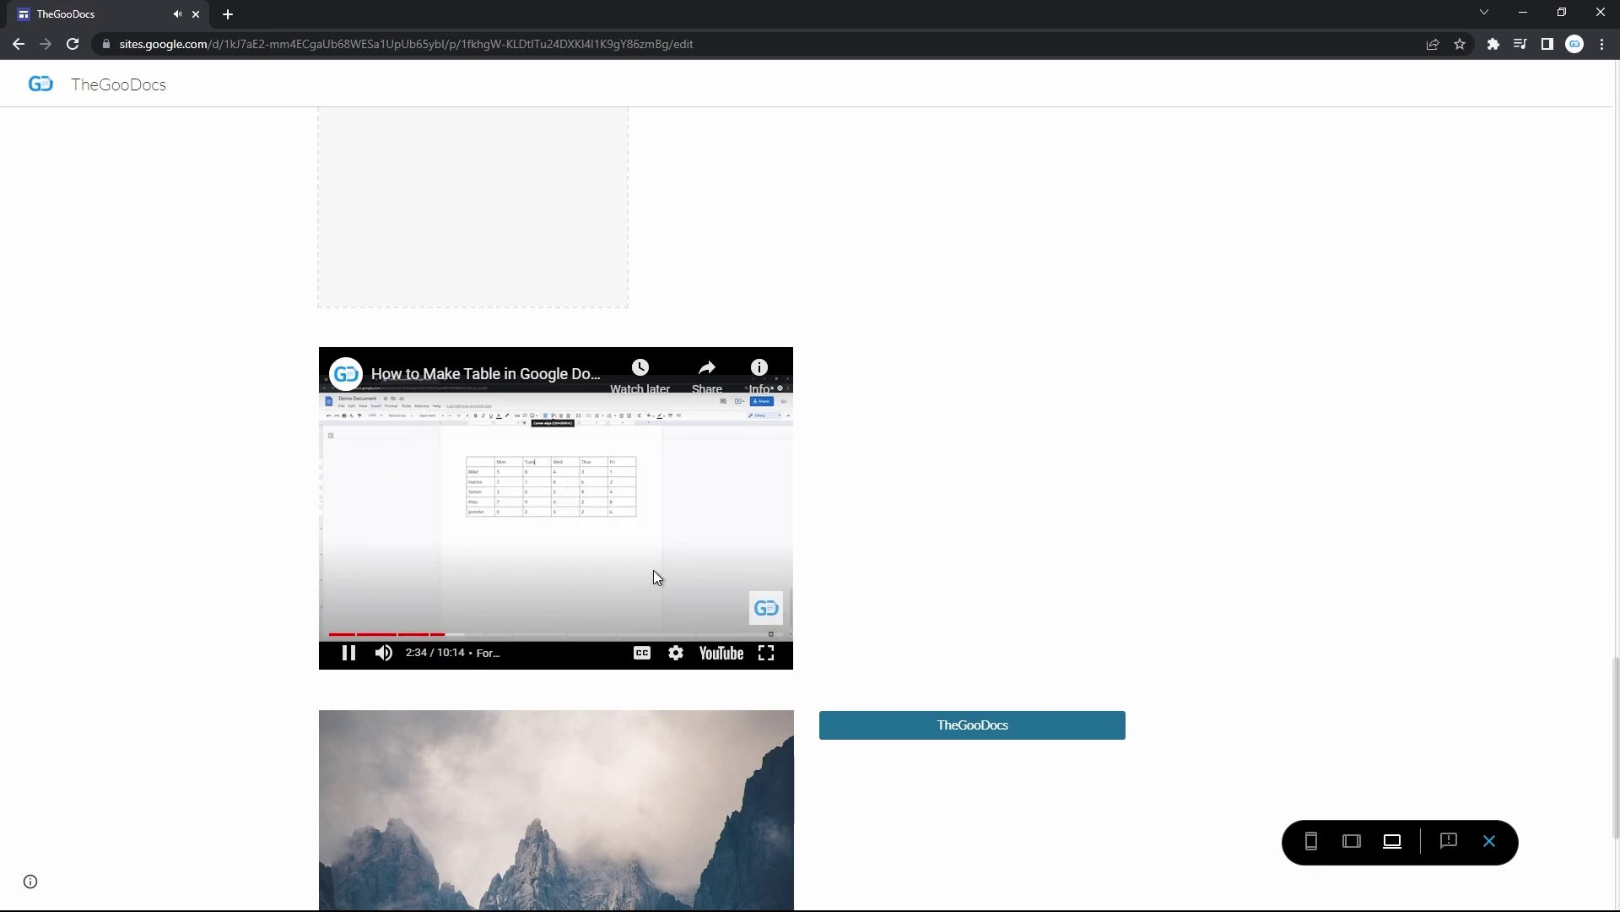
left_click(560, 560)
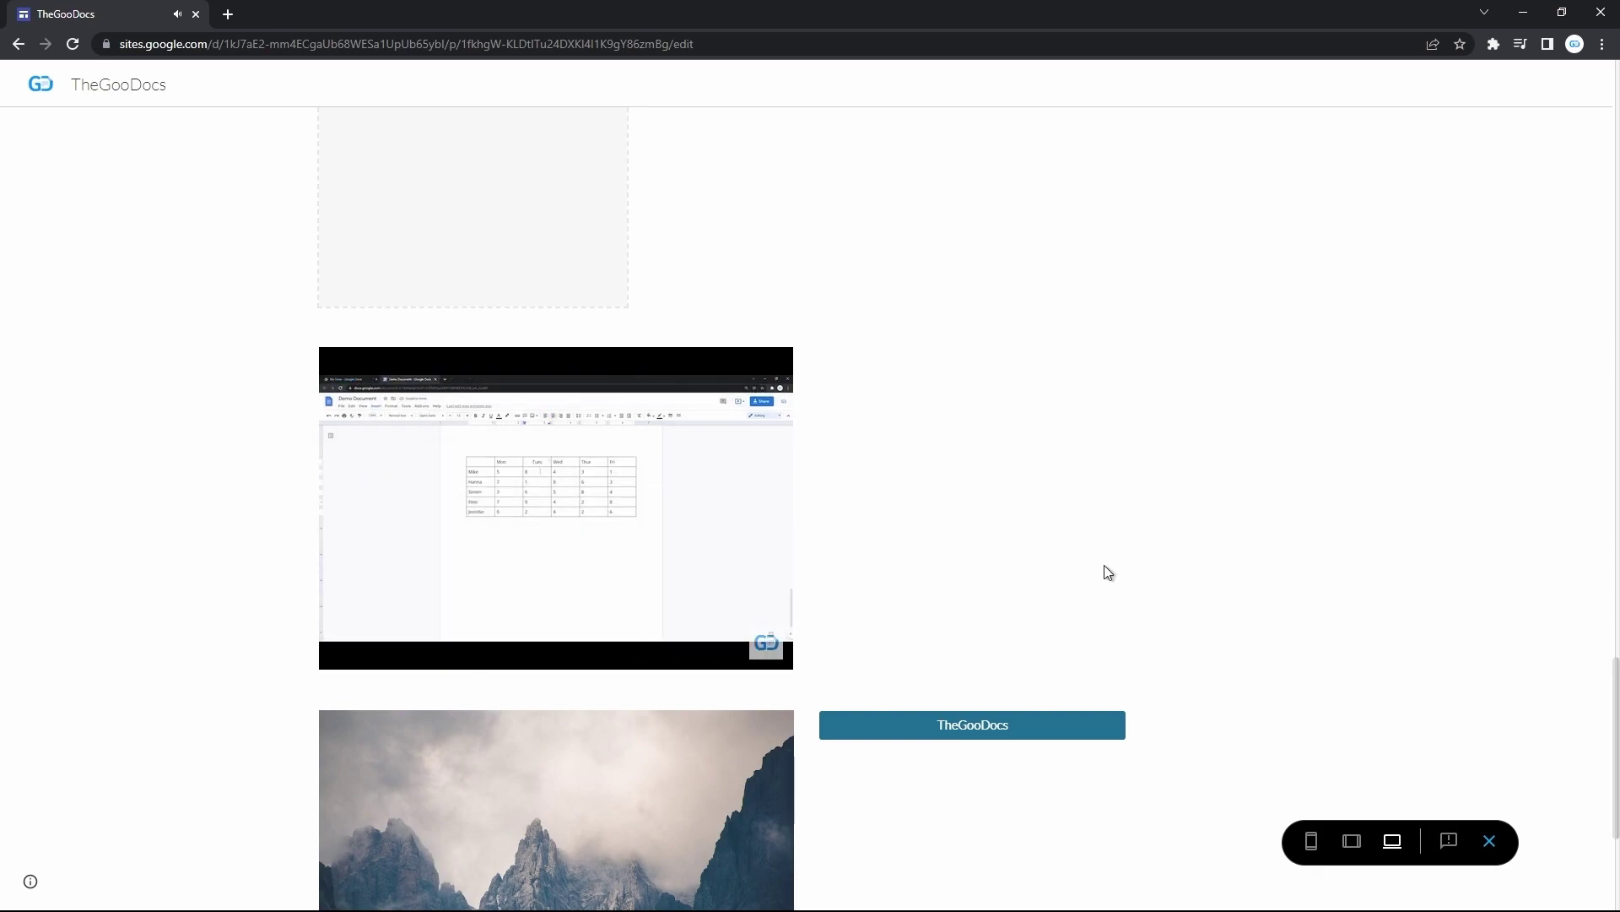
left_click(1052, 474)
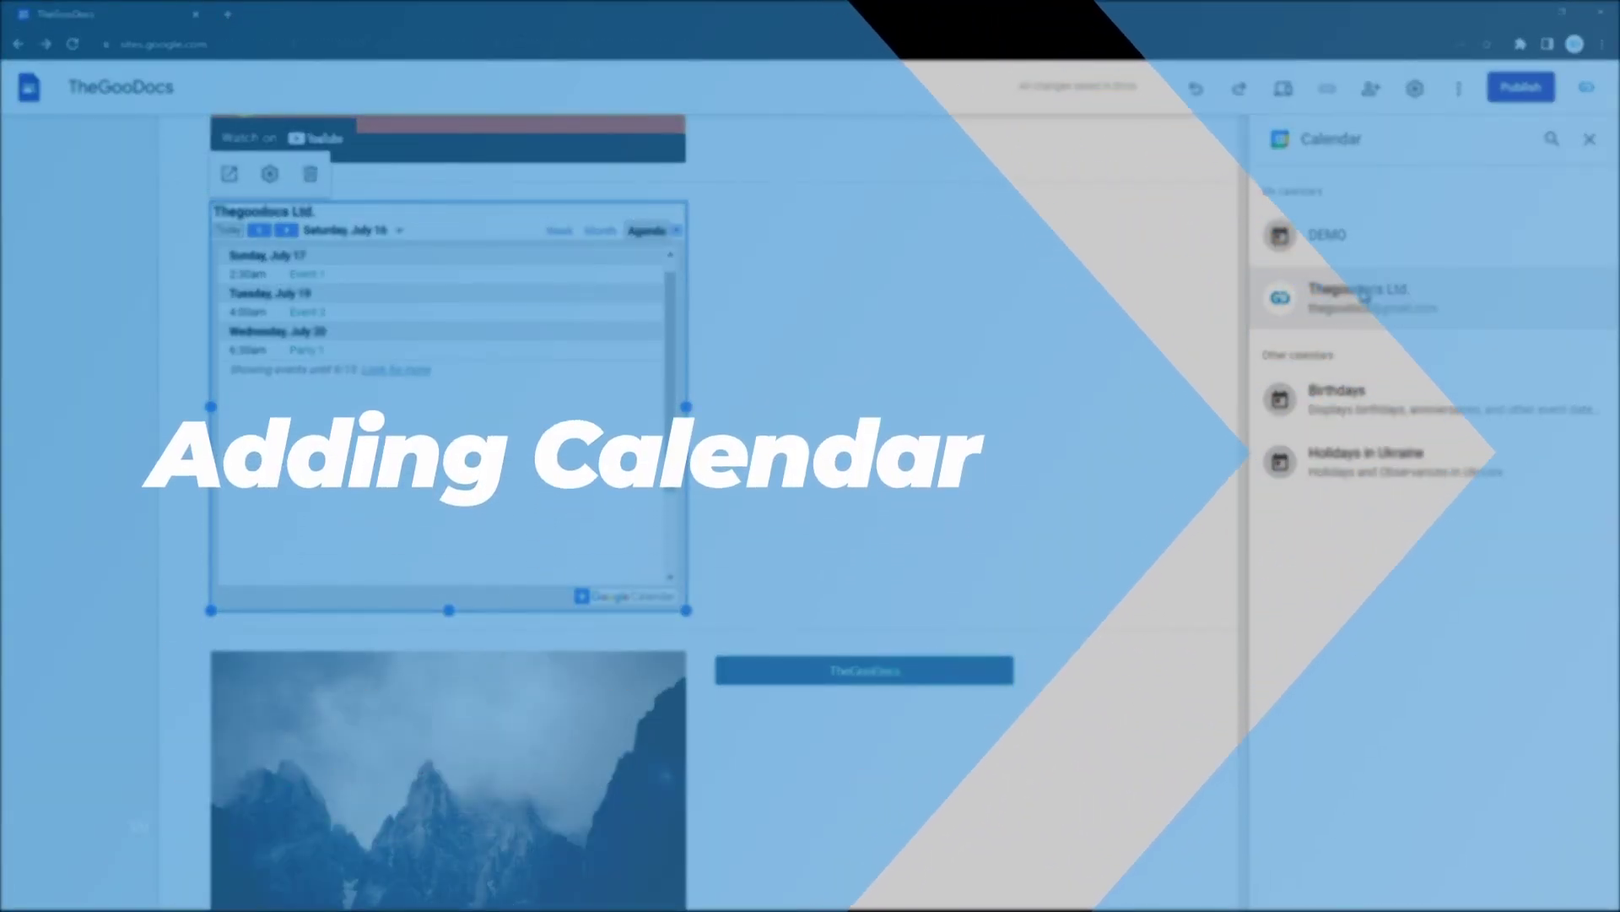
Embed the Thegoodocs Ltd. calendar as an agenda and select the calendar embed
left_click(1365, 293)
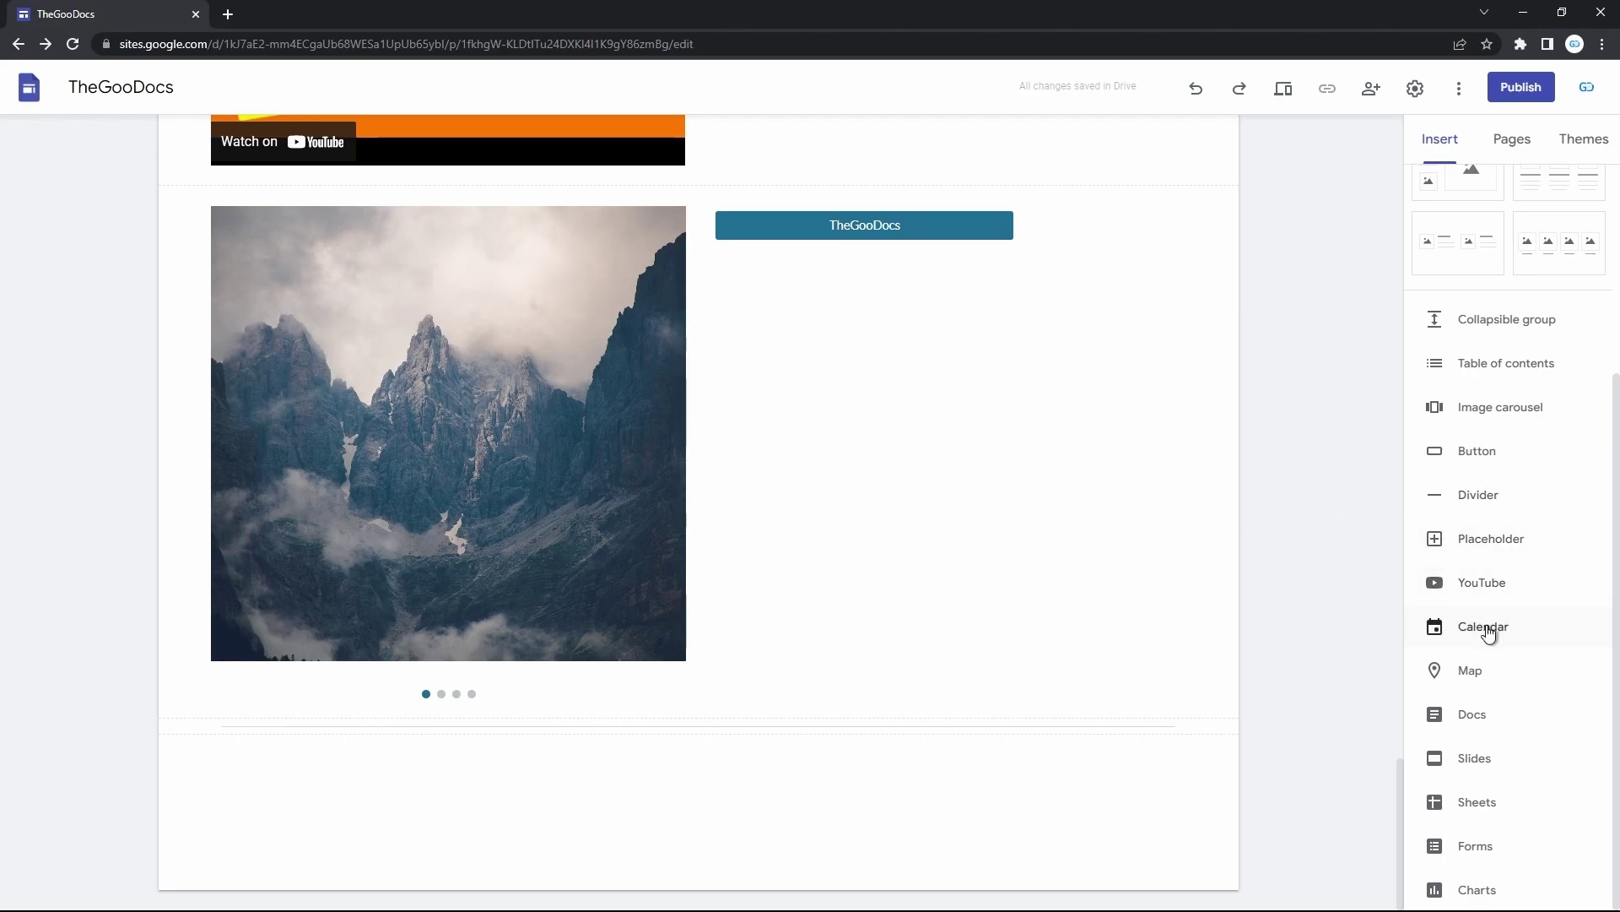
left_click(1487, 629)
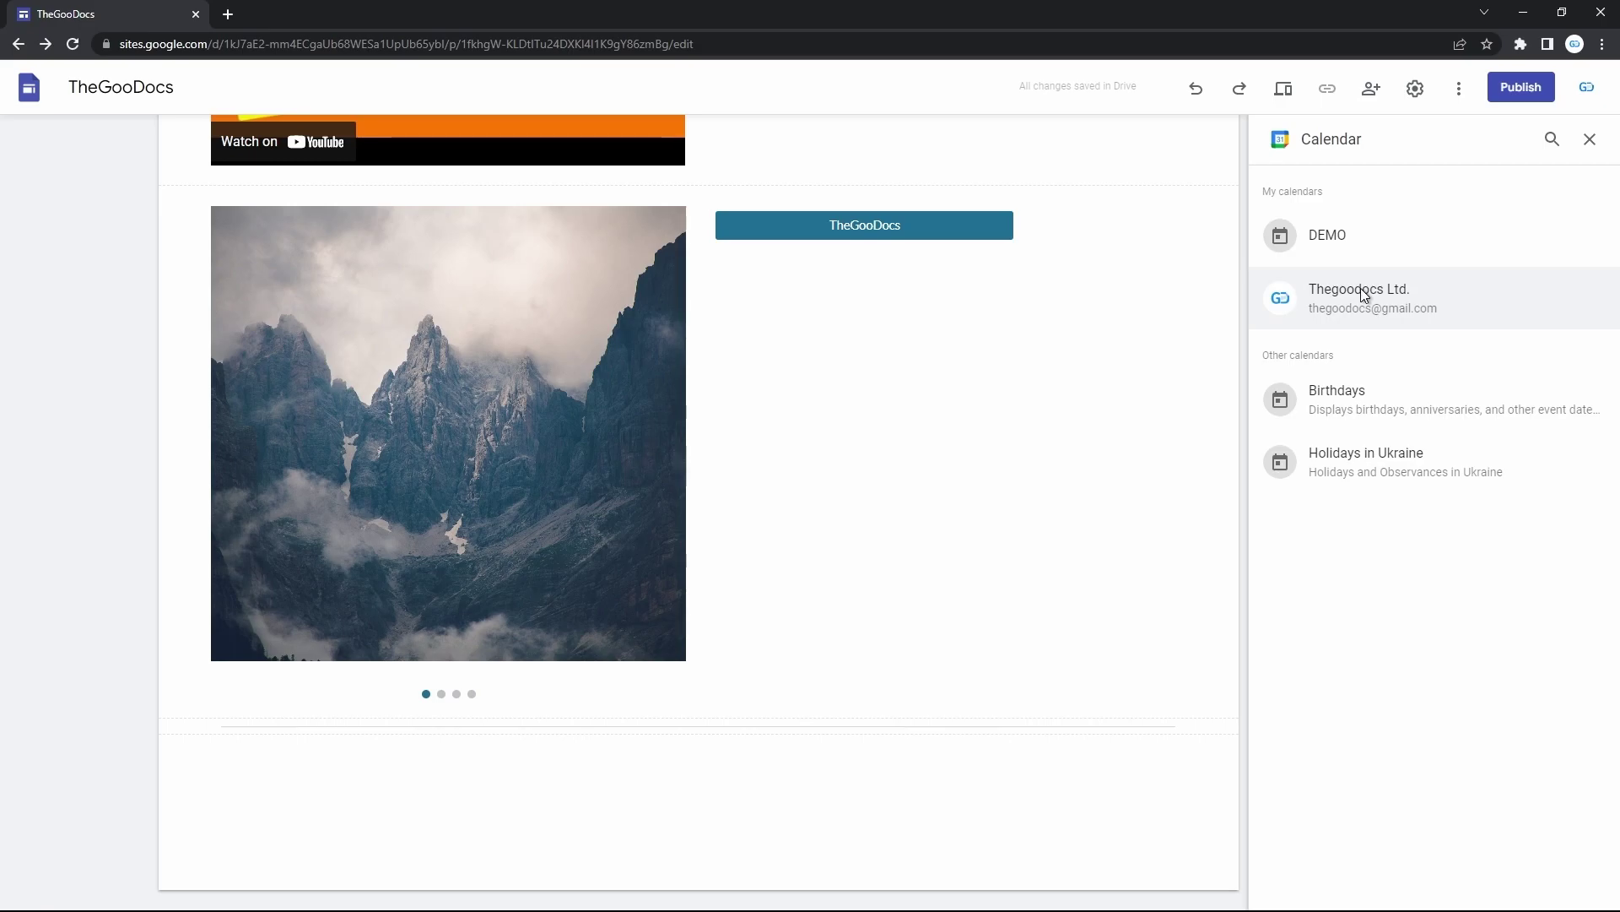
left_click(1361, 289)
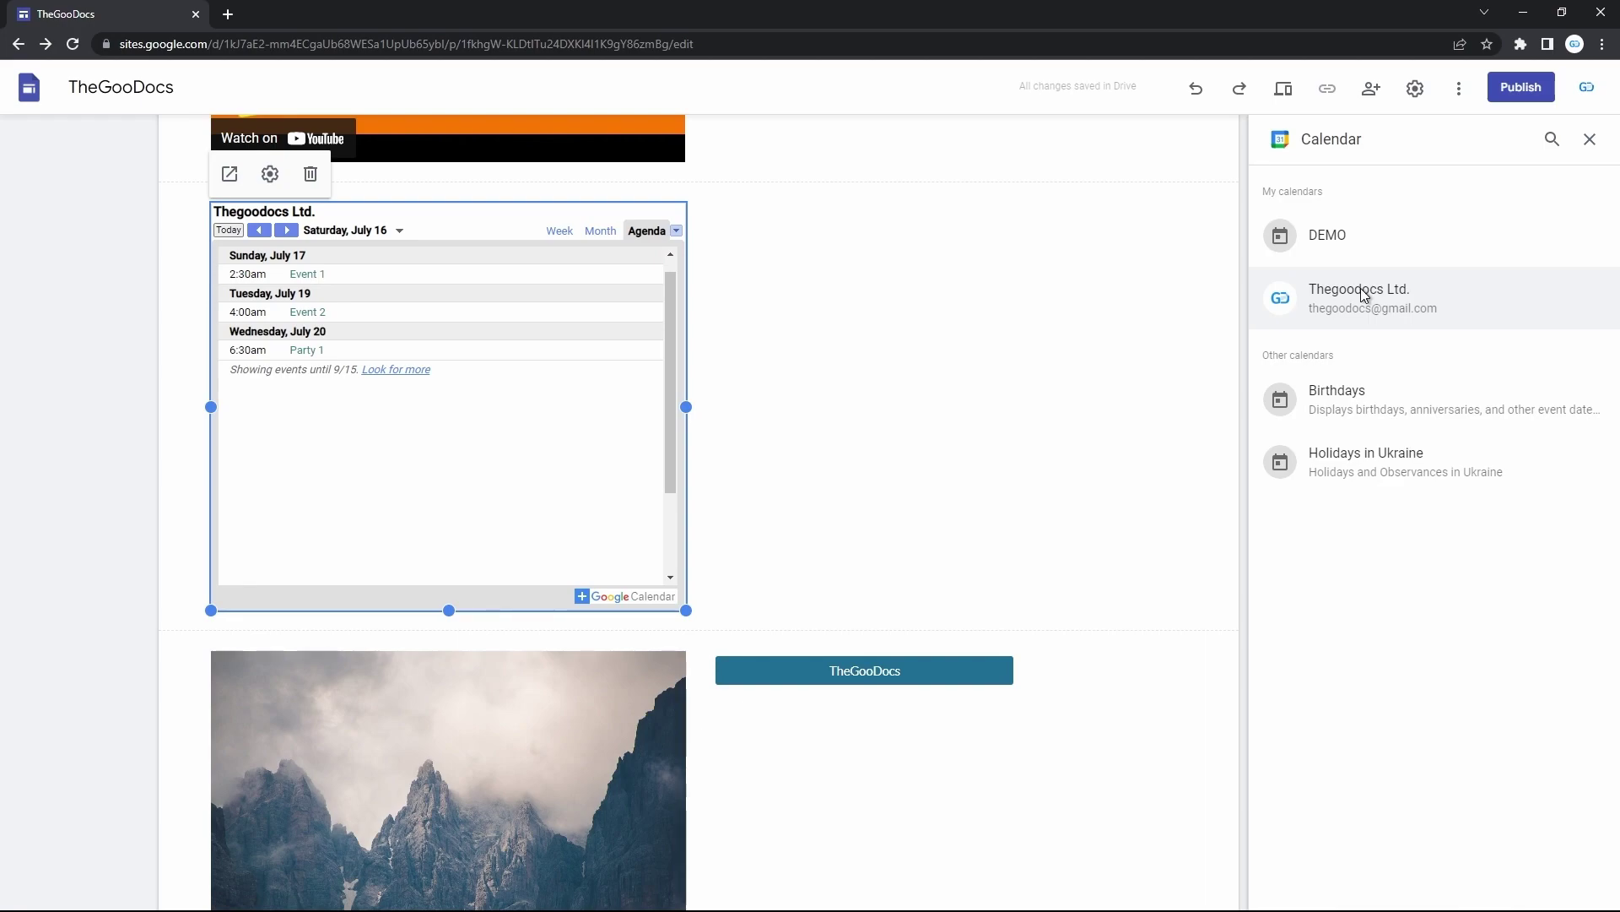
left_click(1364, 294)
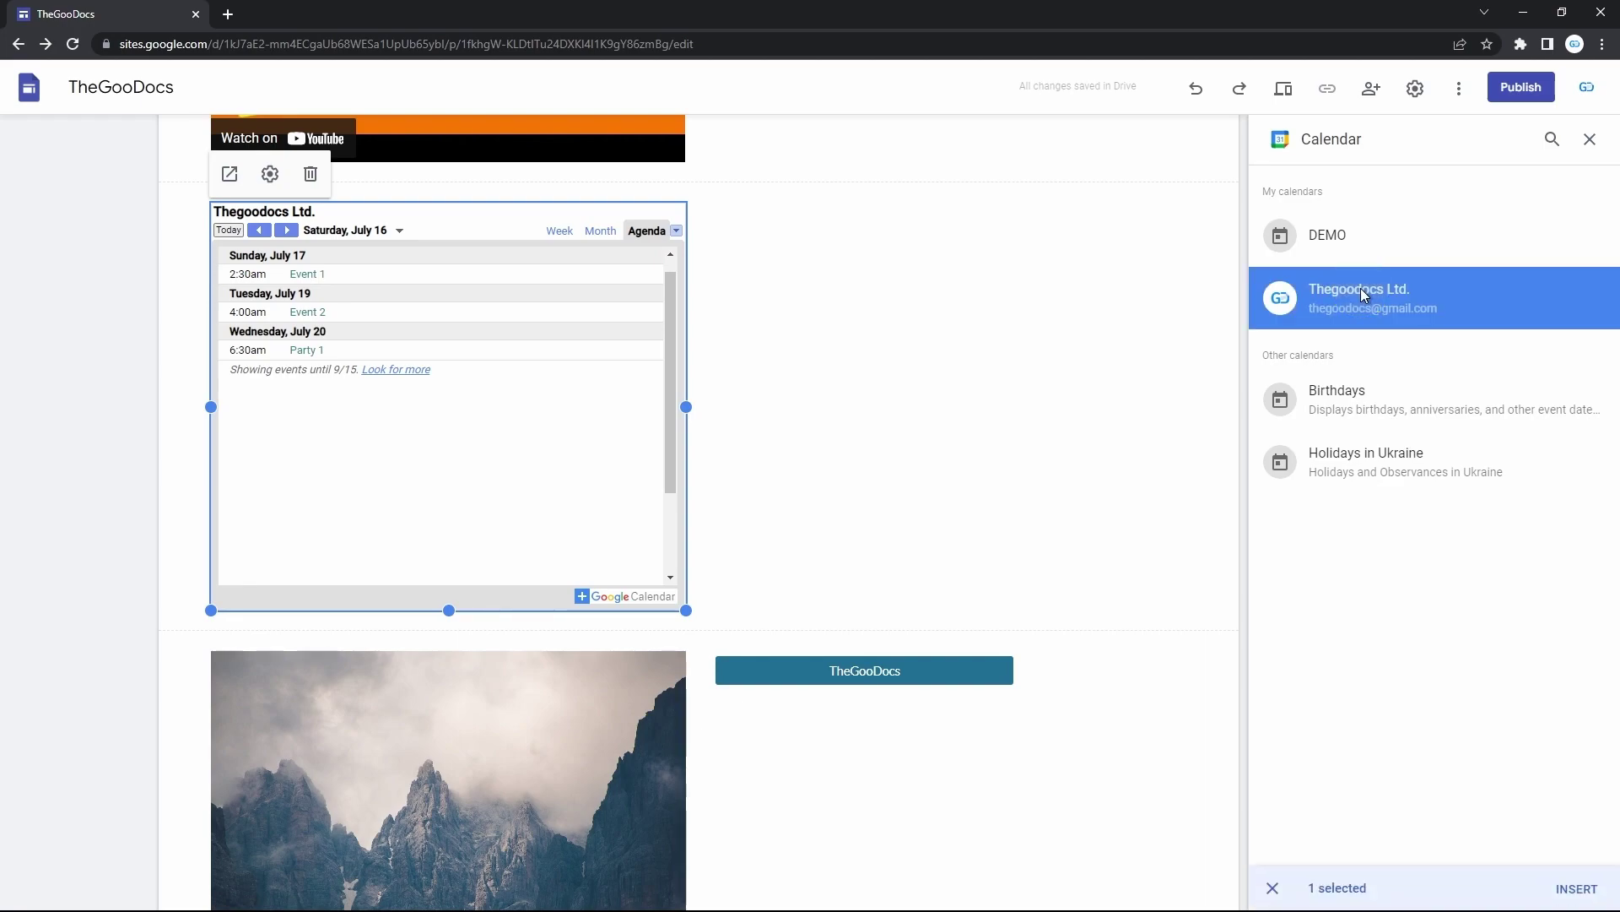
left_click(933, 366)
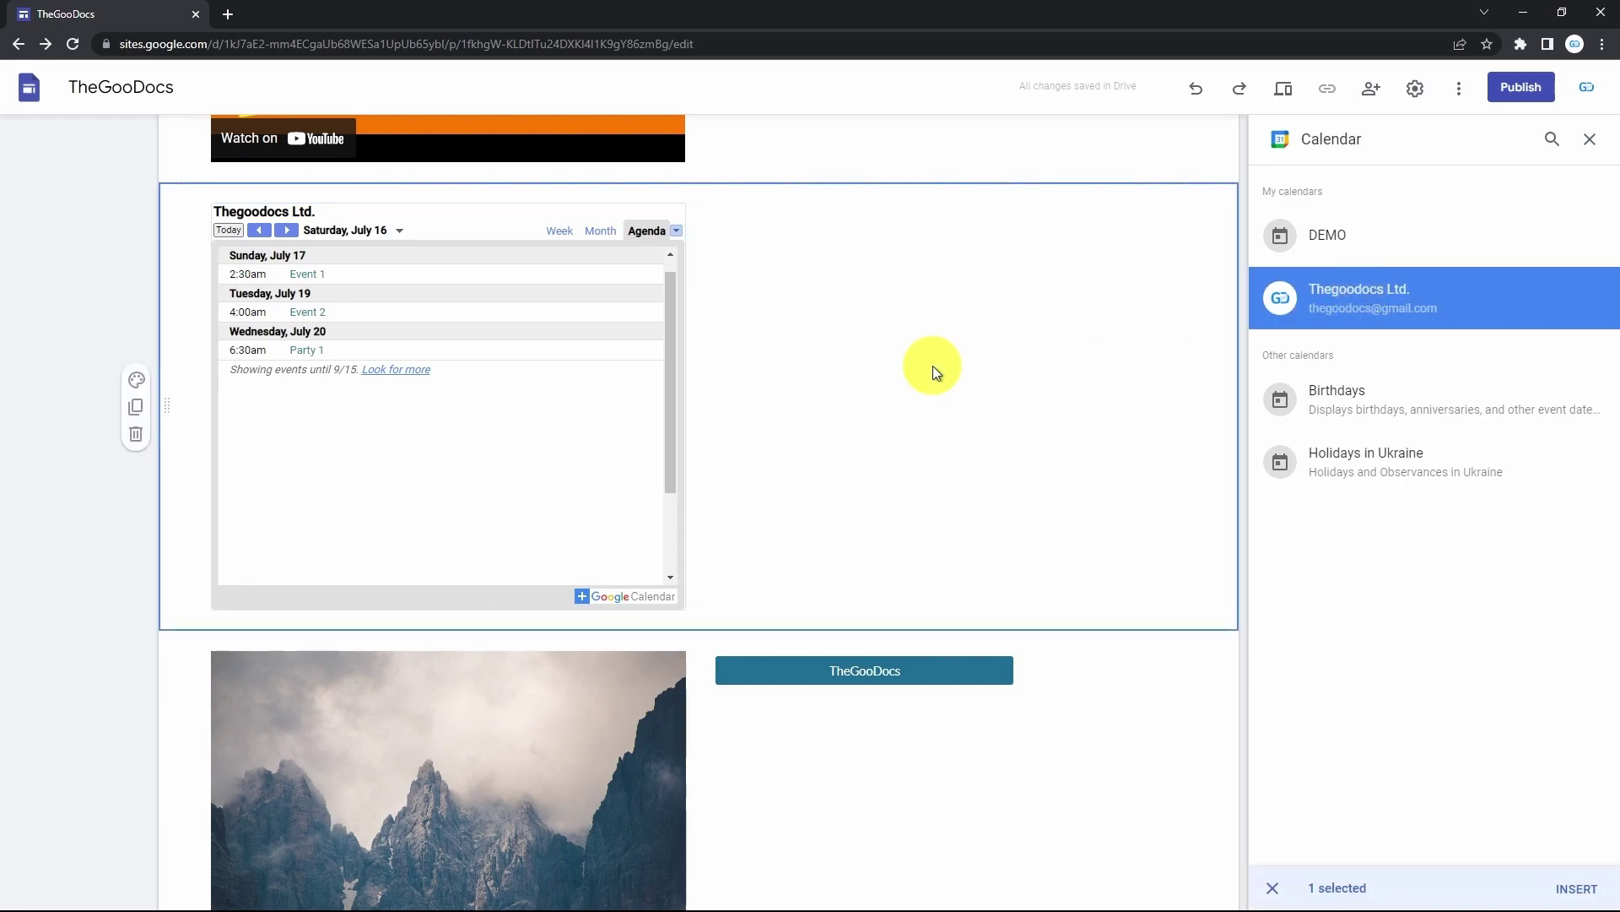
left_click(457, 407)
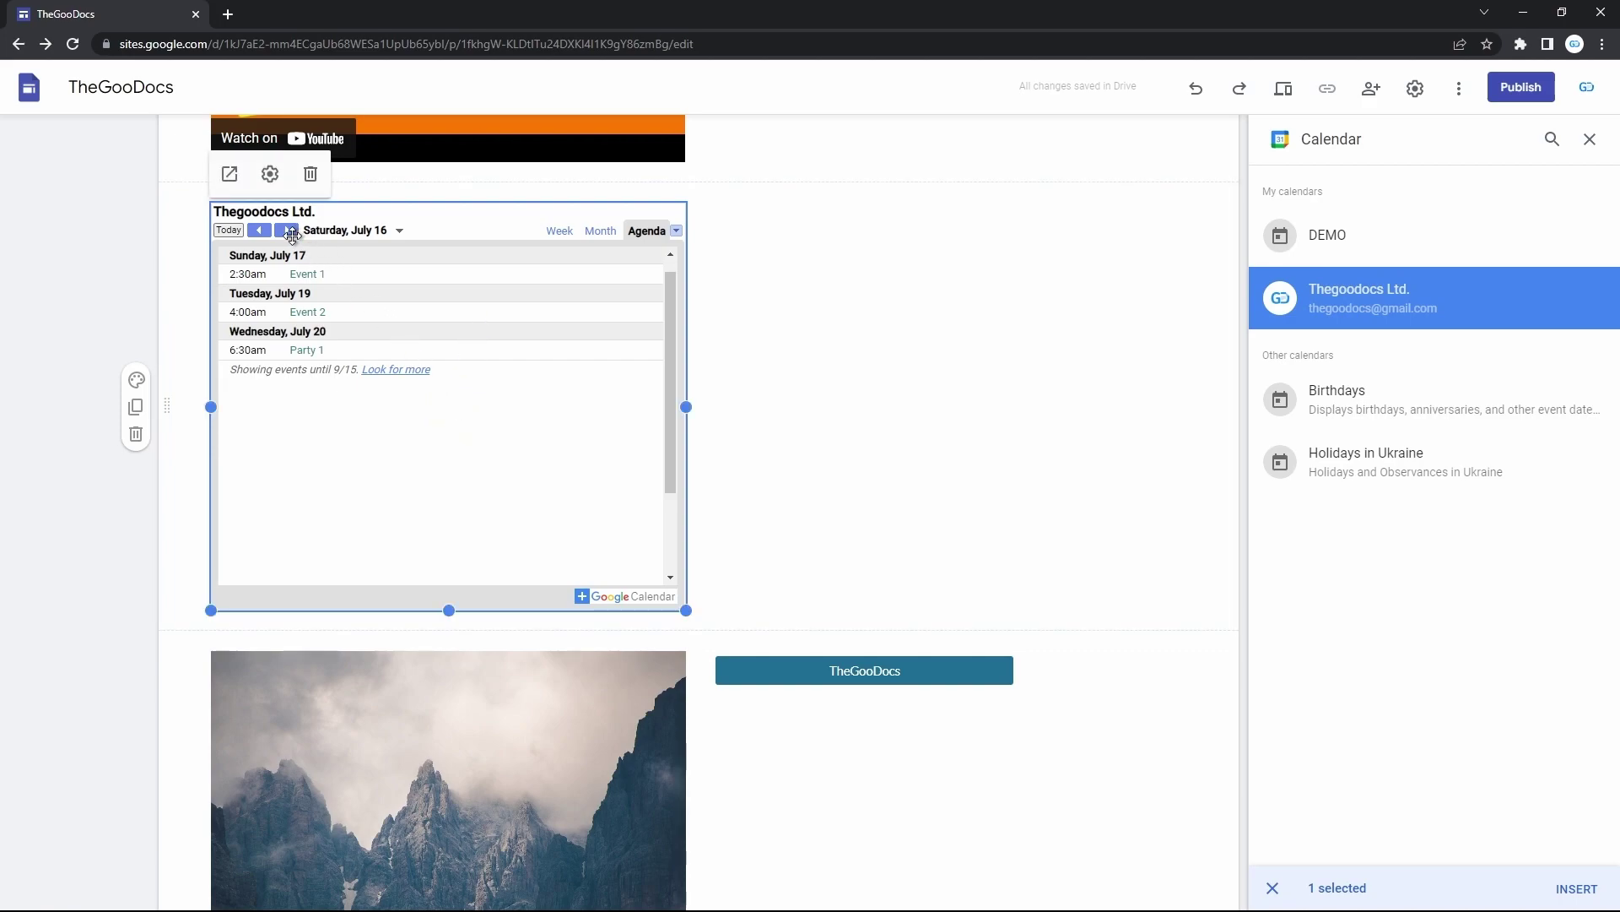
left_click(271, 175)
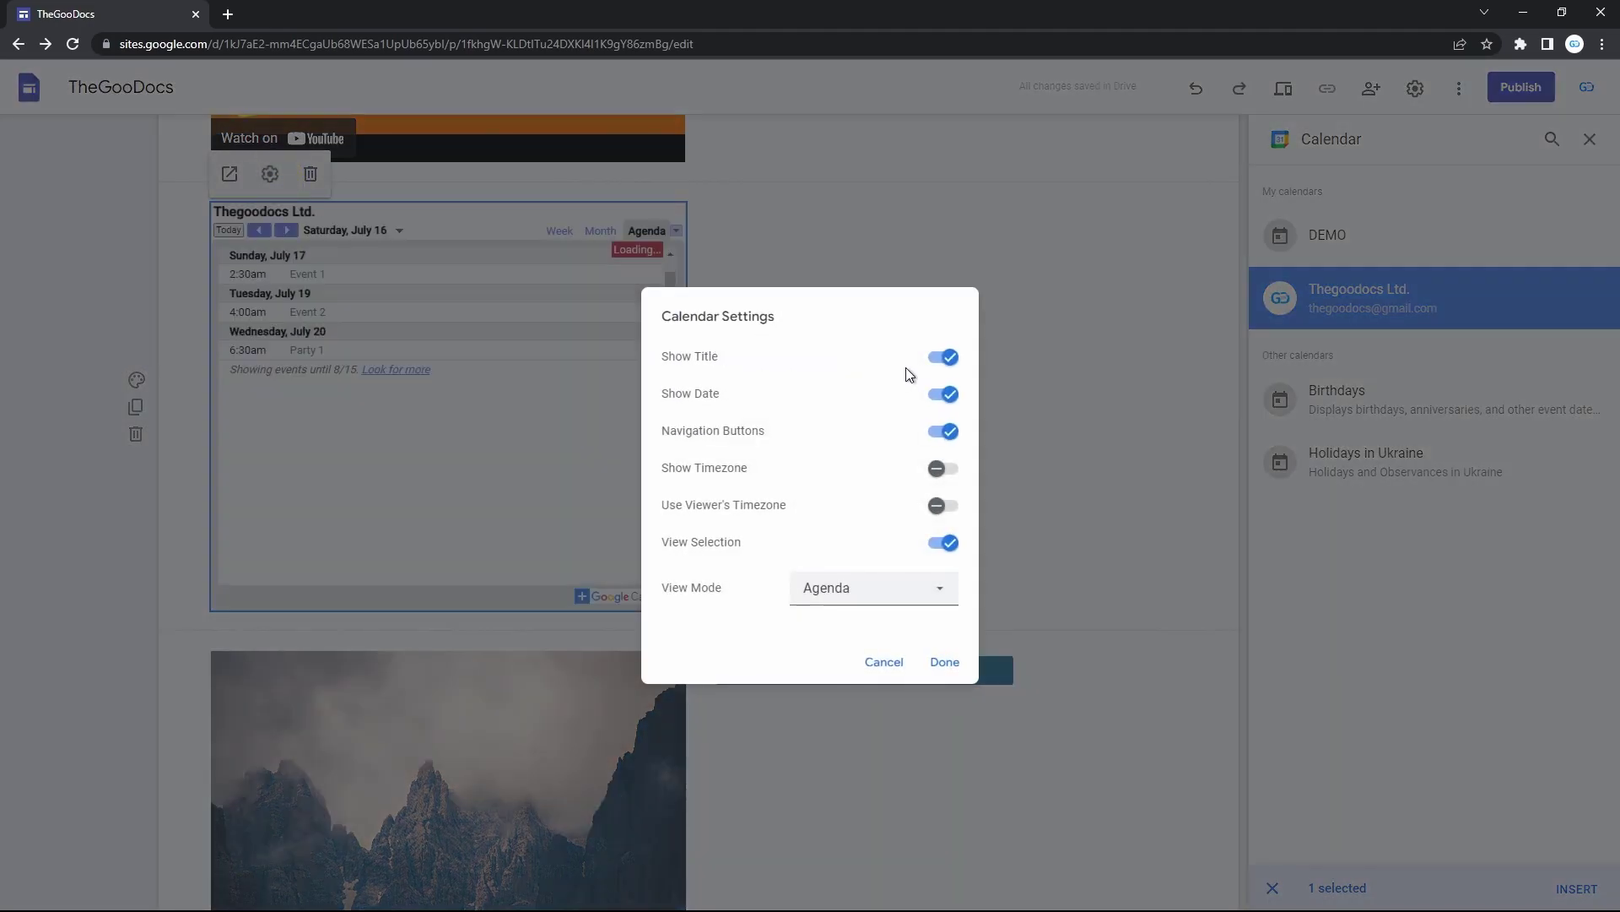
left_click(941, 363)
left_click(945, 662)
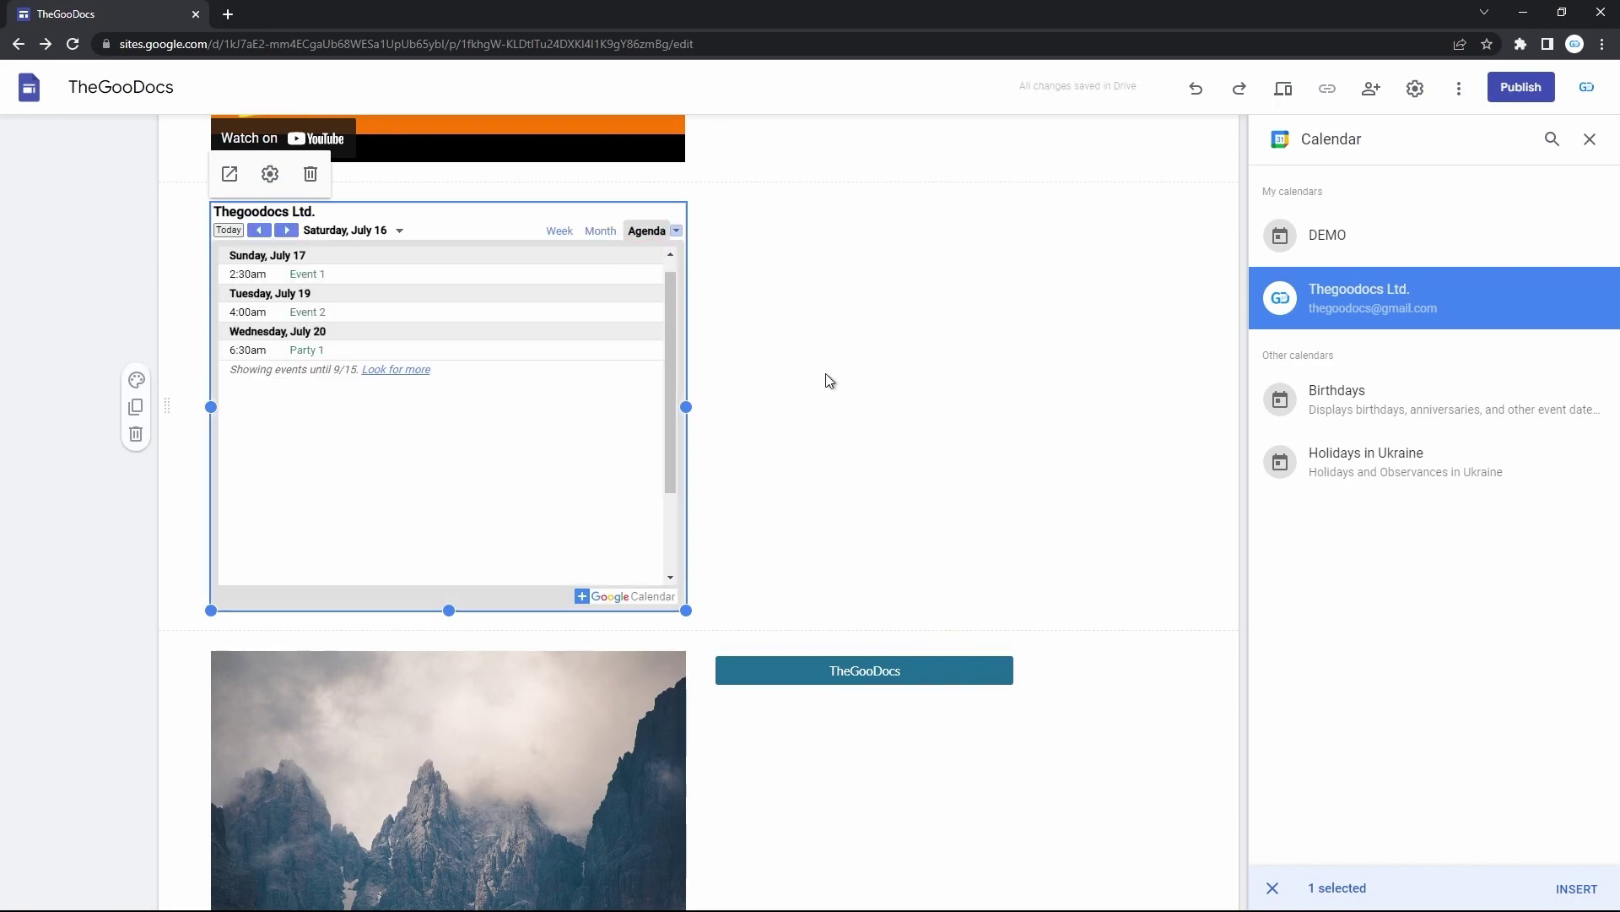
left_click(1284, 89)
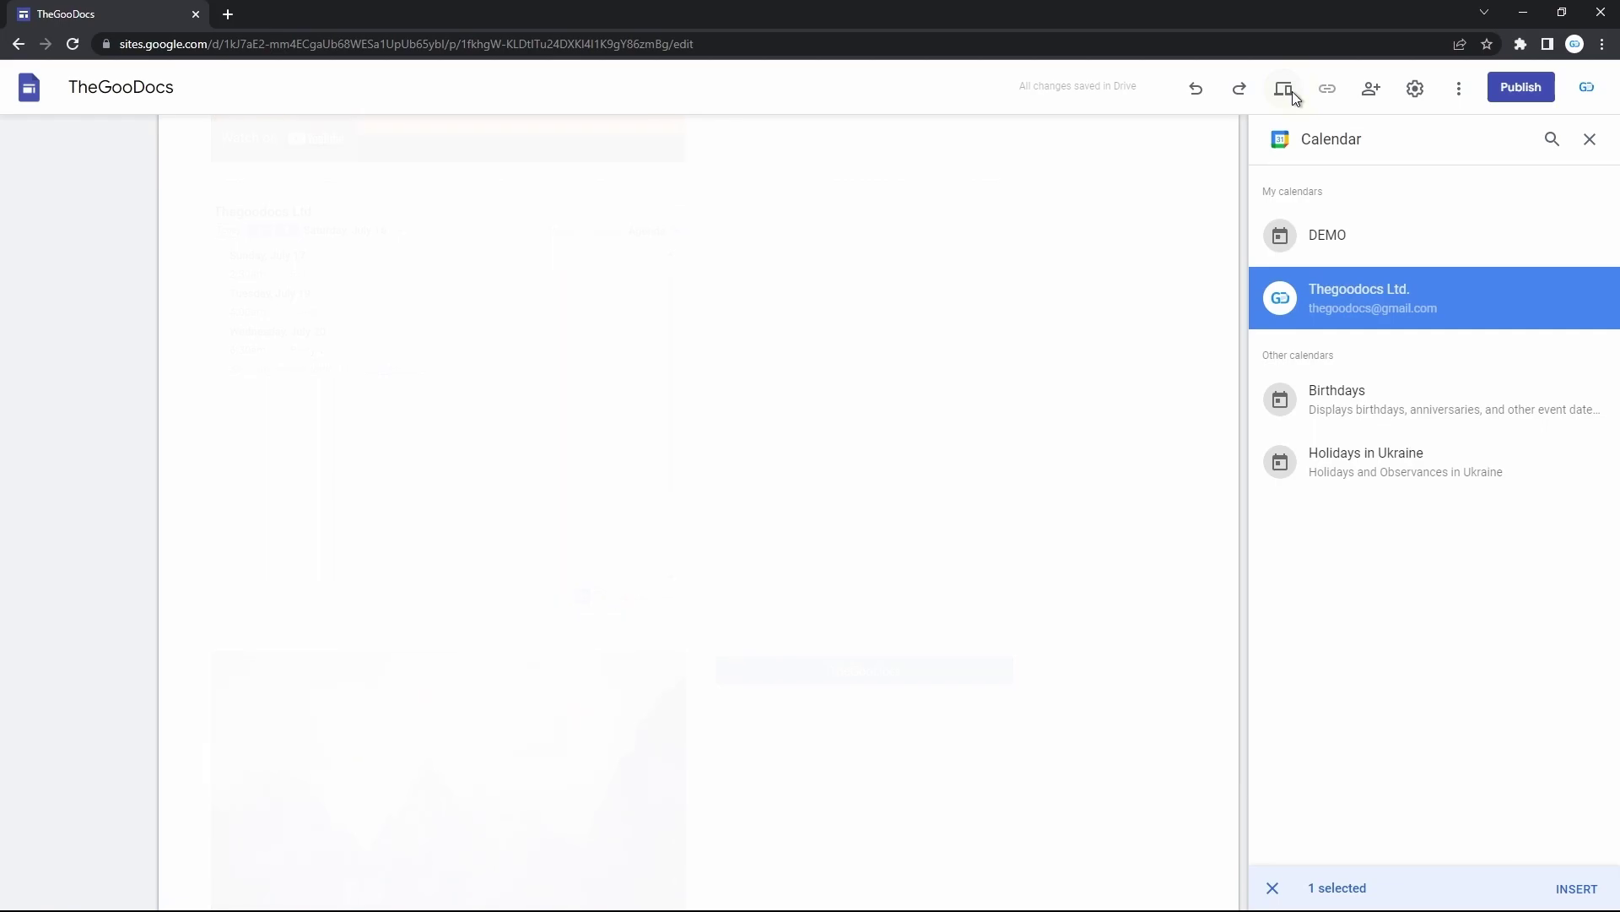
scroll(1025, 456, "down", 15)
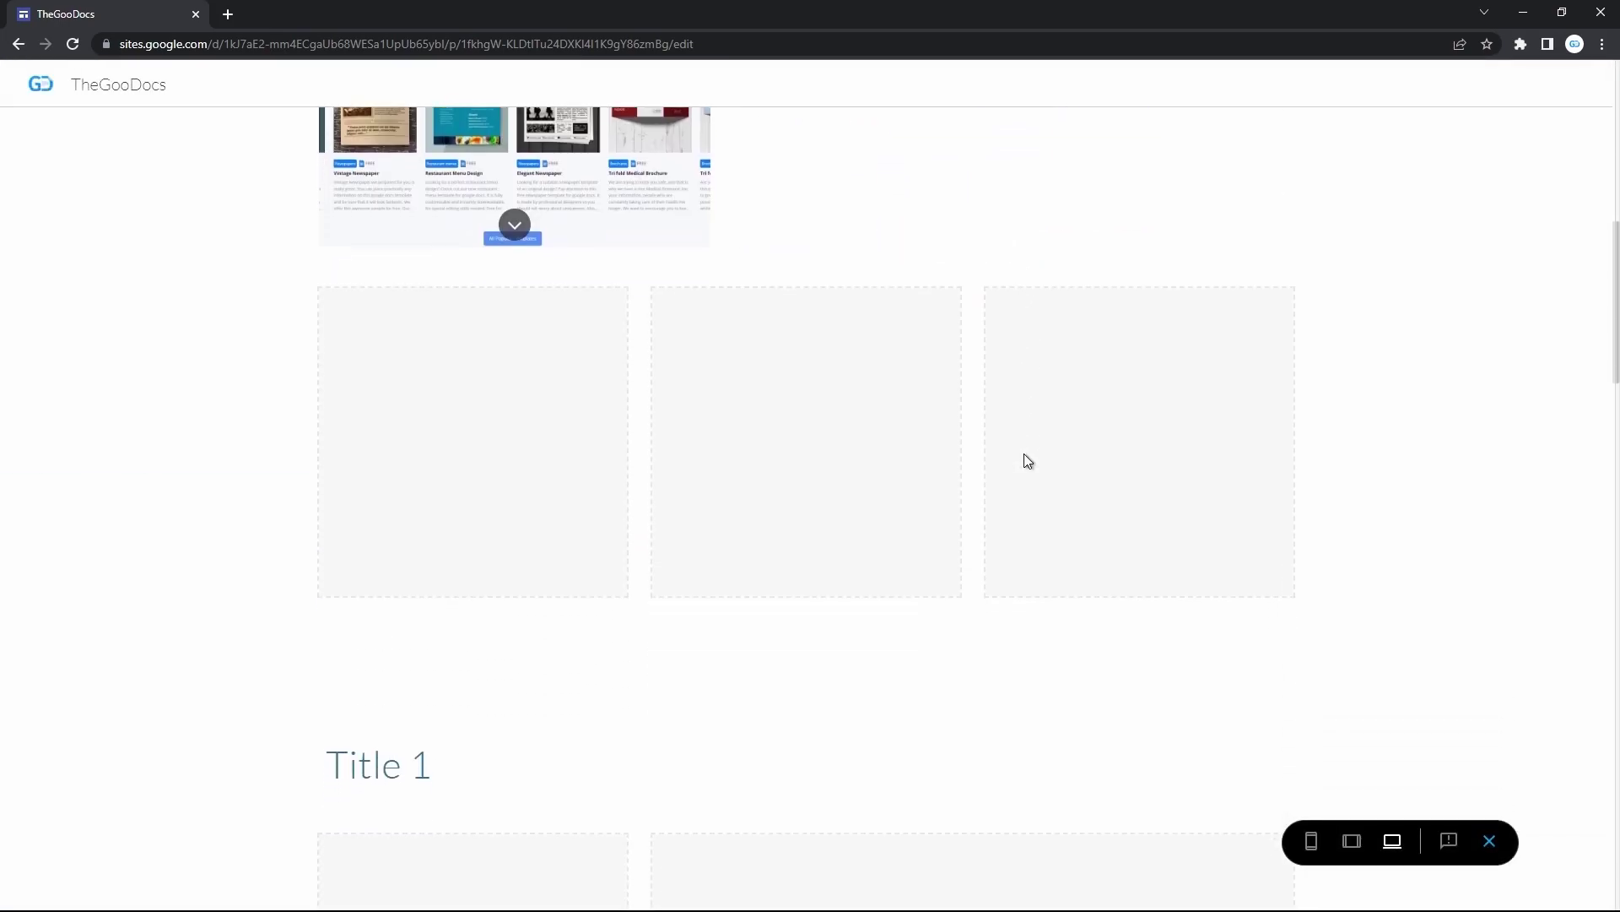
scroll(1026, 458, "down", 18)
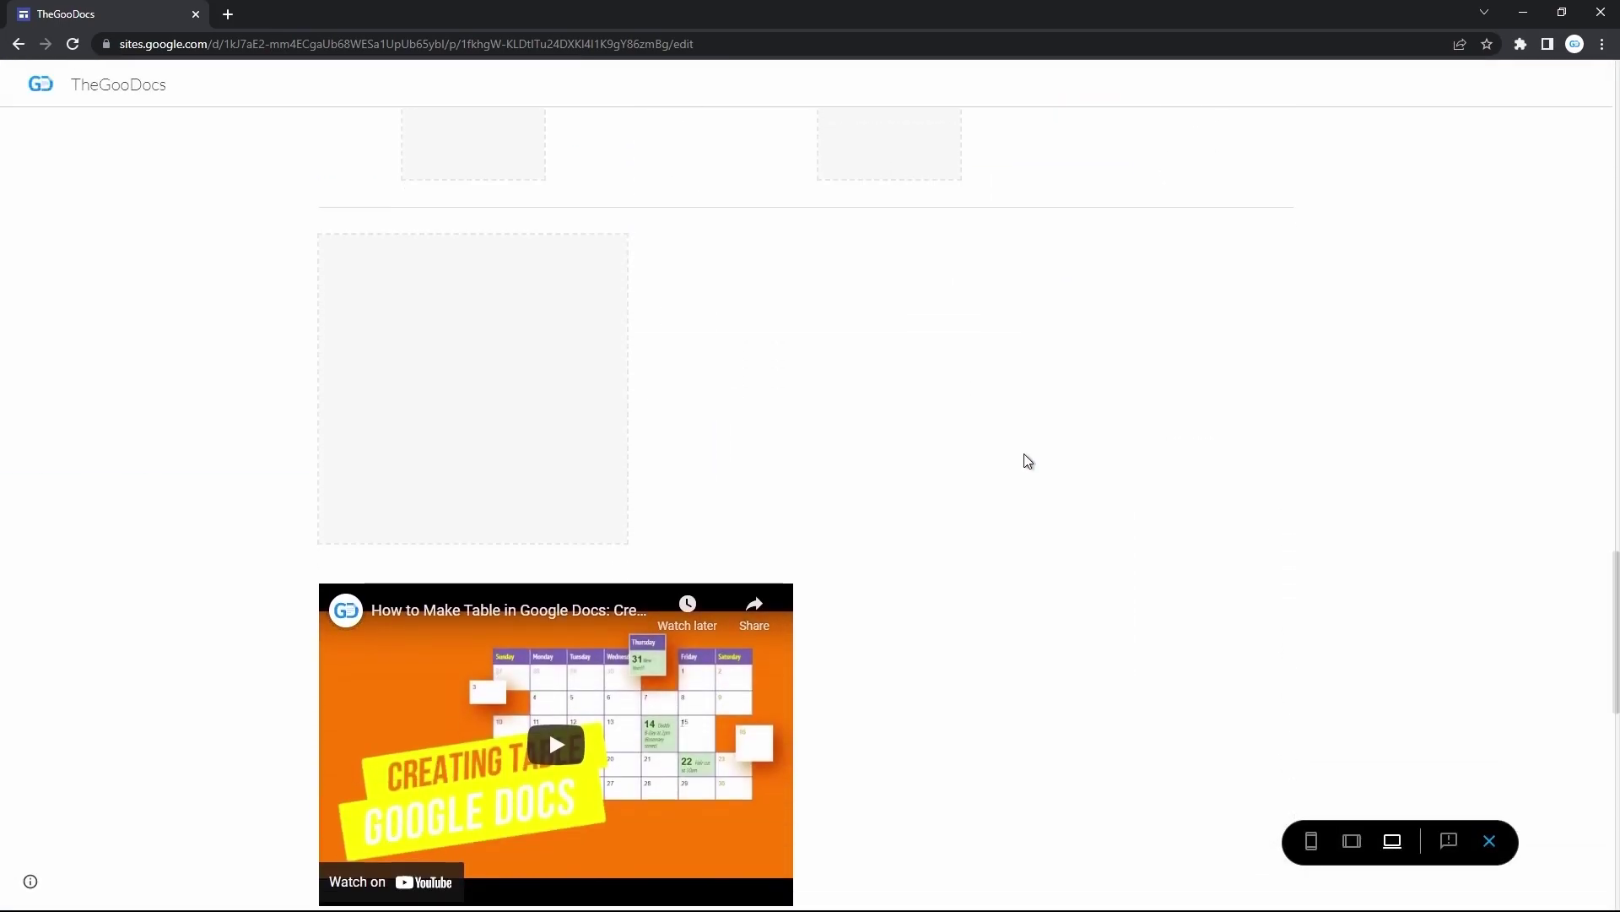
scroll(1027, 461, "down", 3)
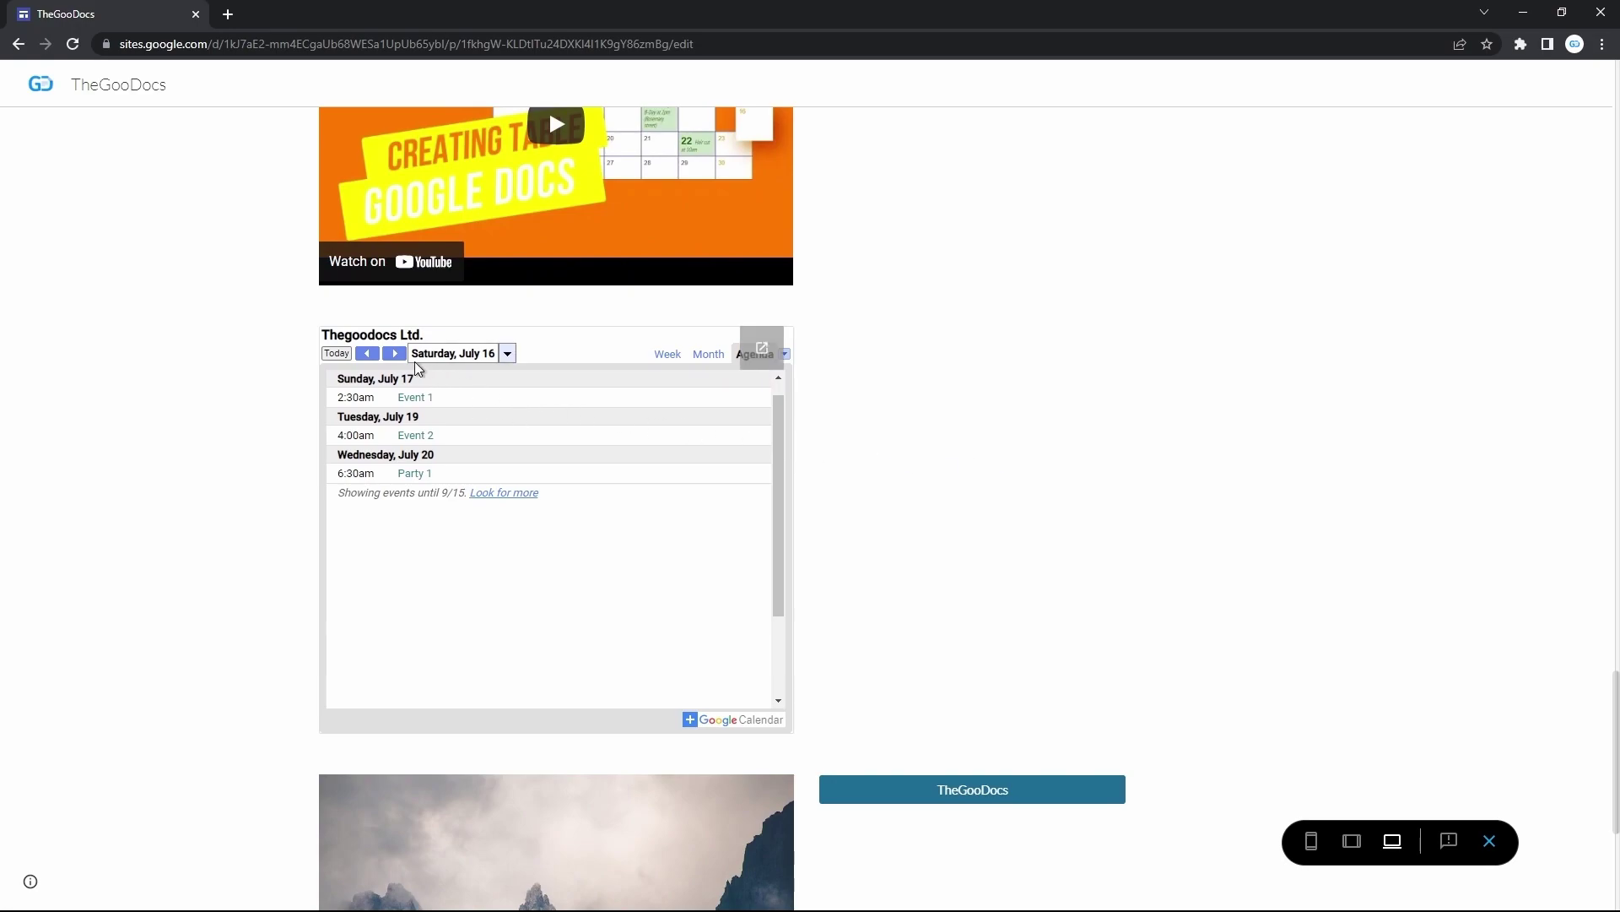
left_click(489, 494)
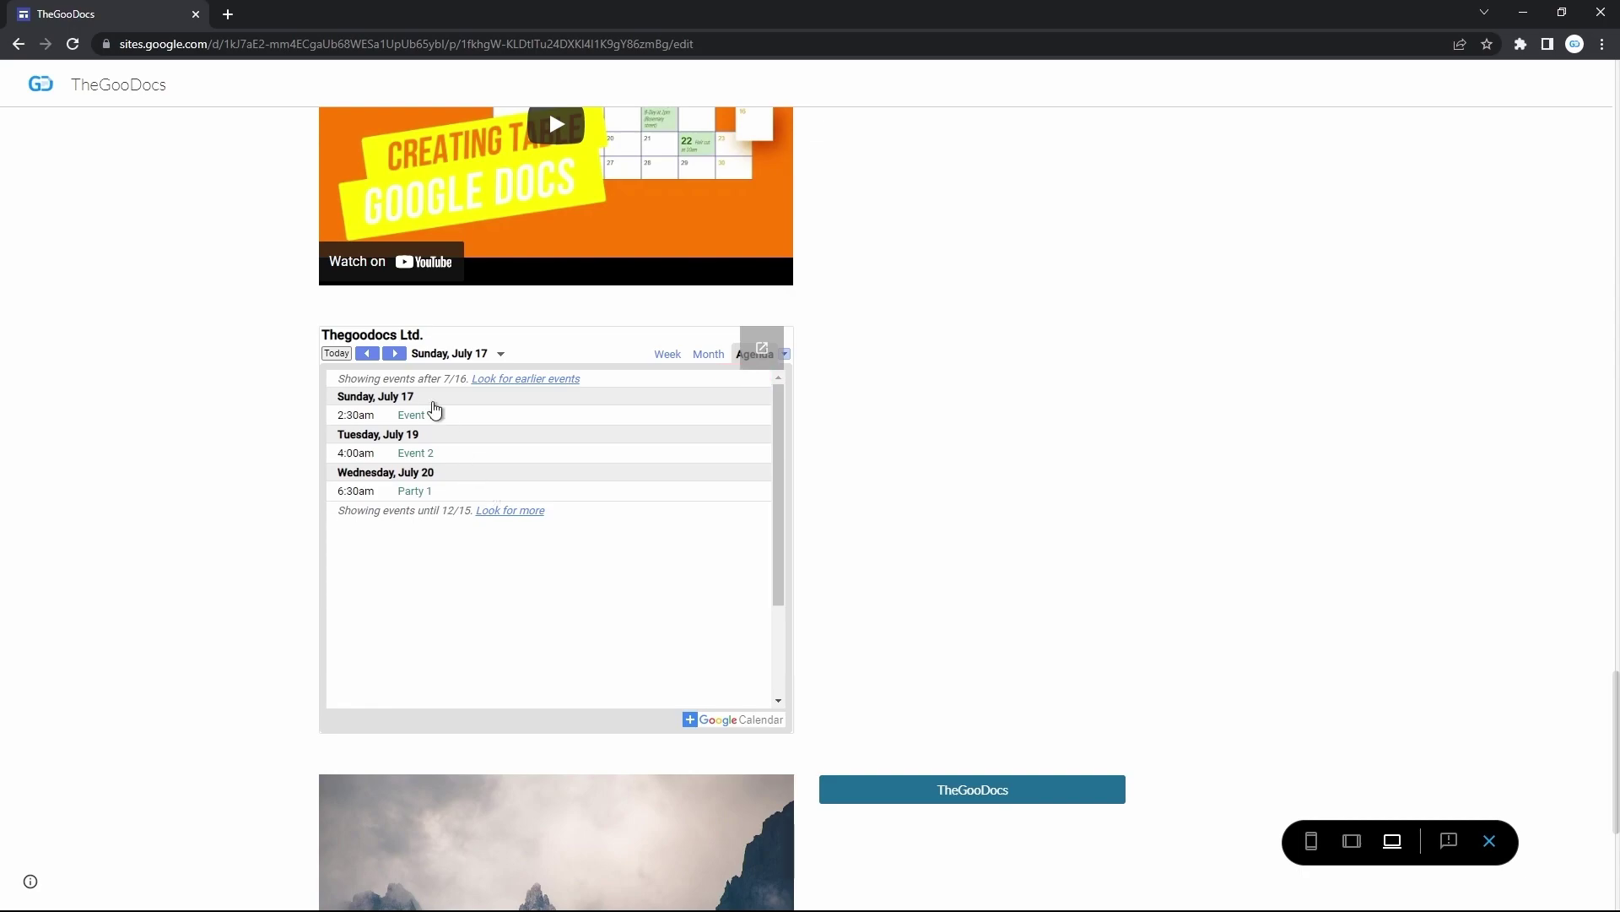
left_click(394, 354)
left_click(366, 354)
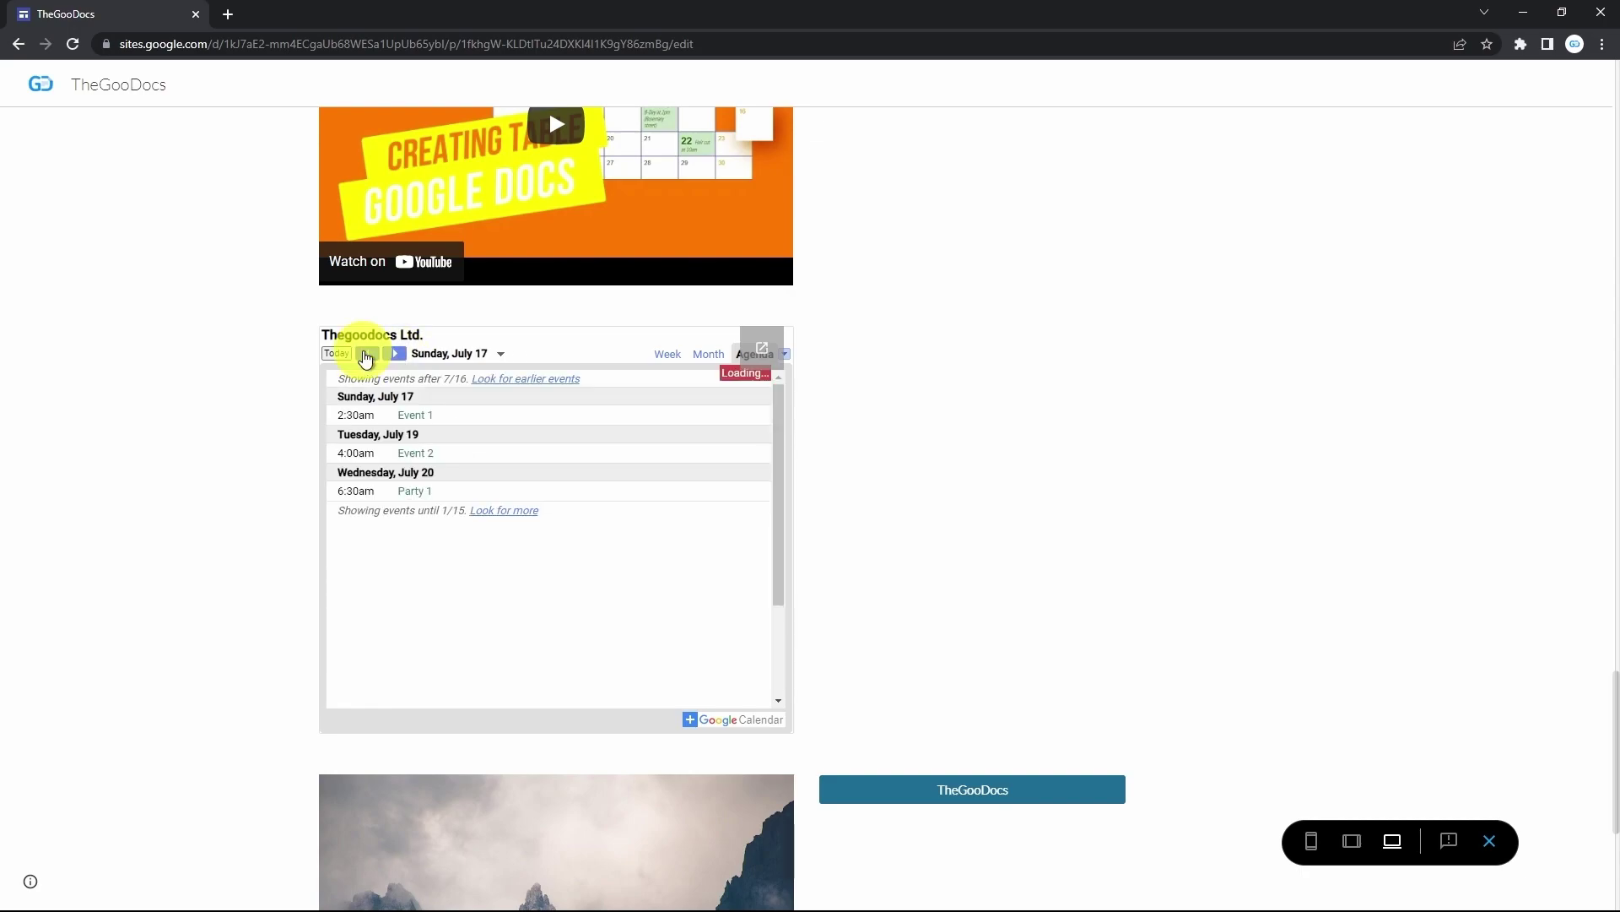
left_click(394, 354)
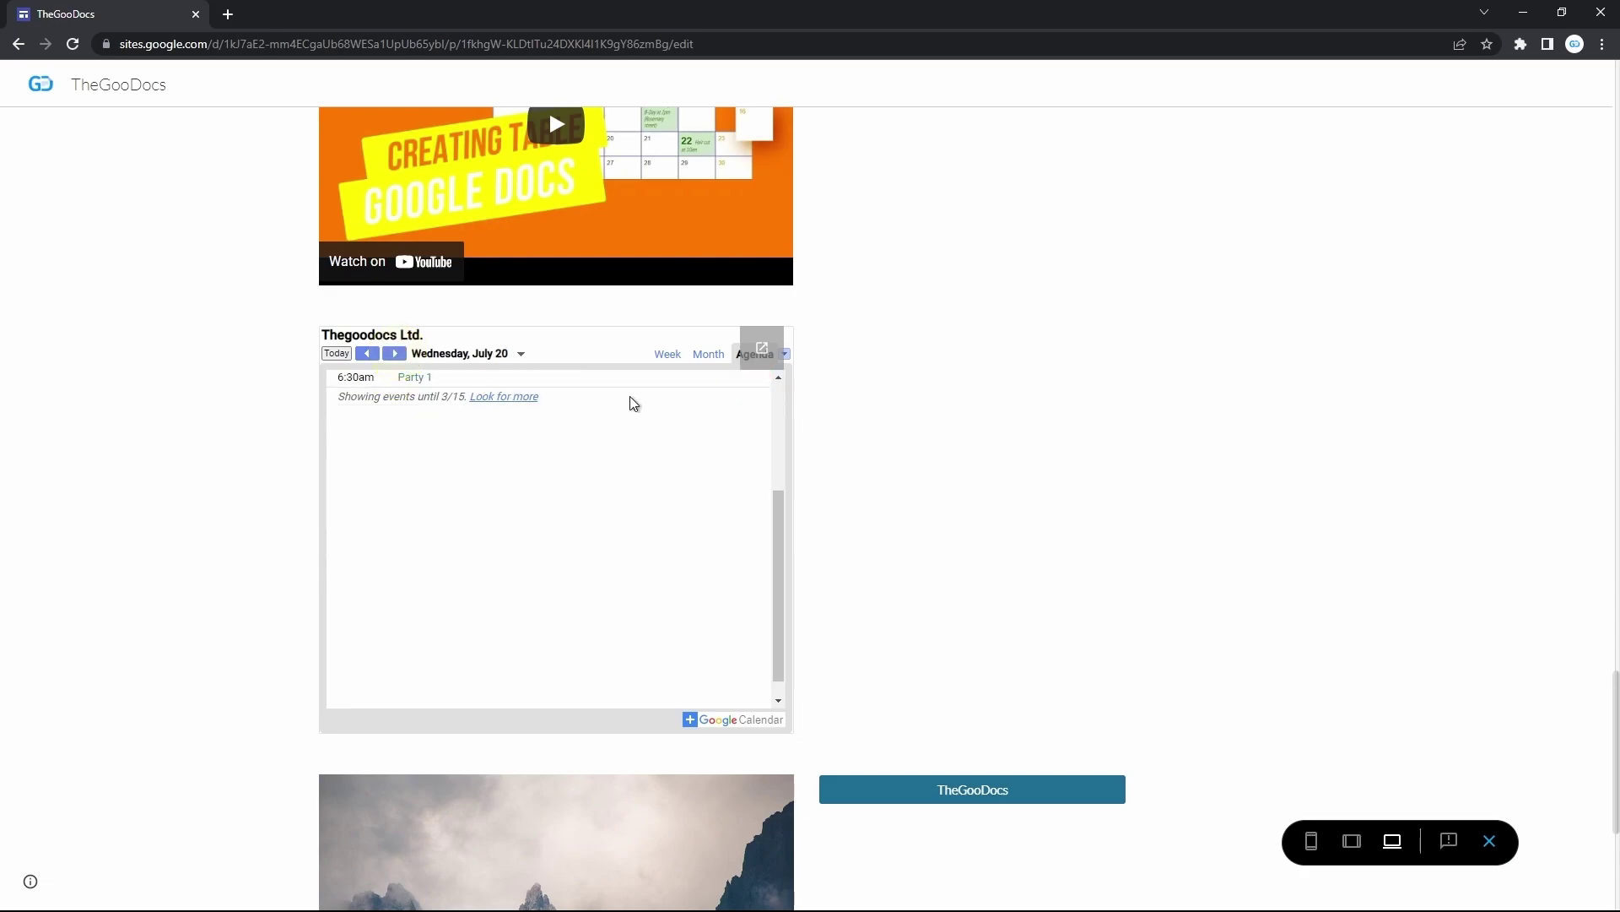
left_click(480, 353)
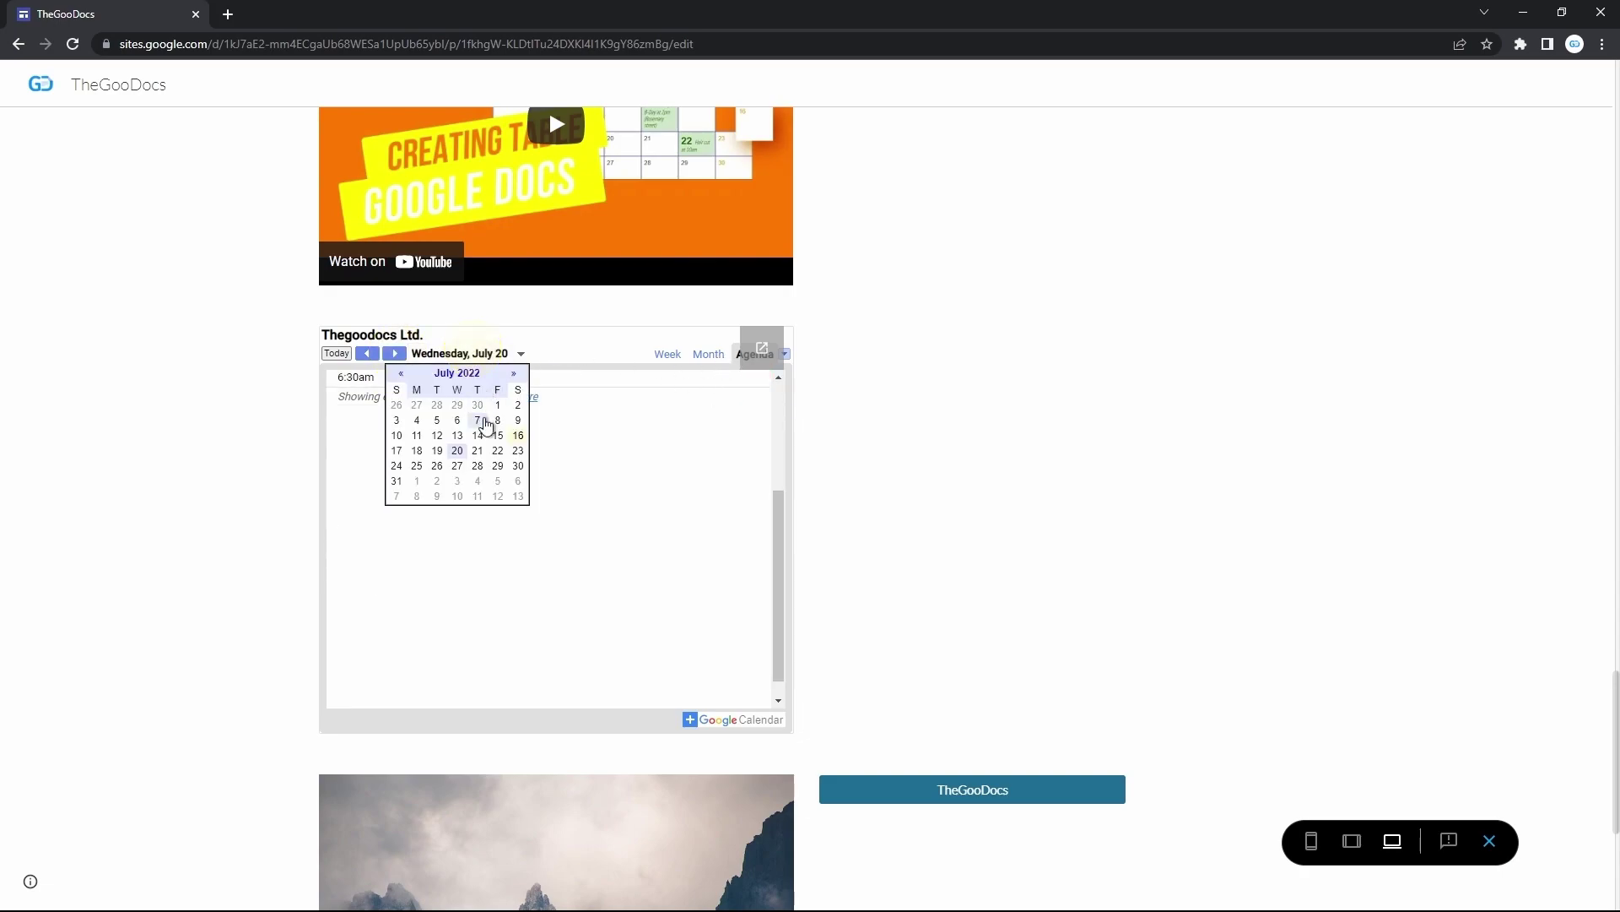
left_click(479, 449)
left_click(709, 354)
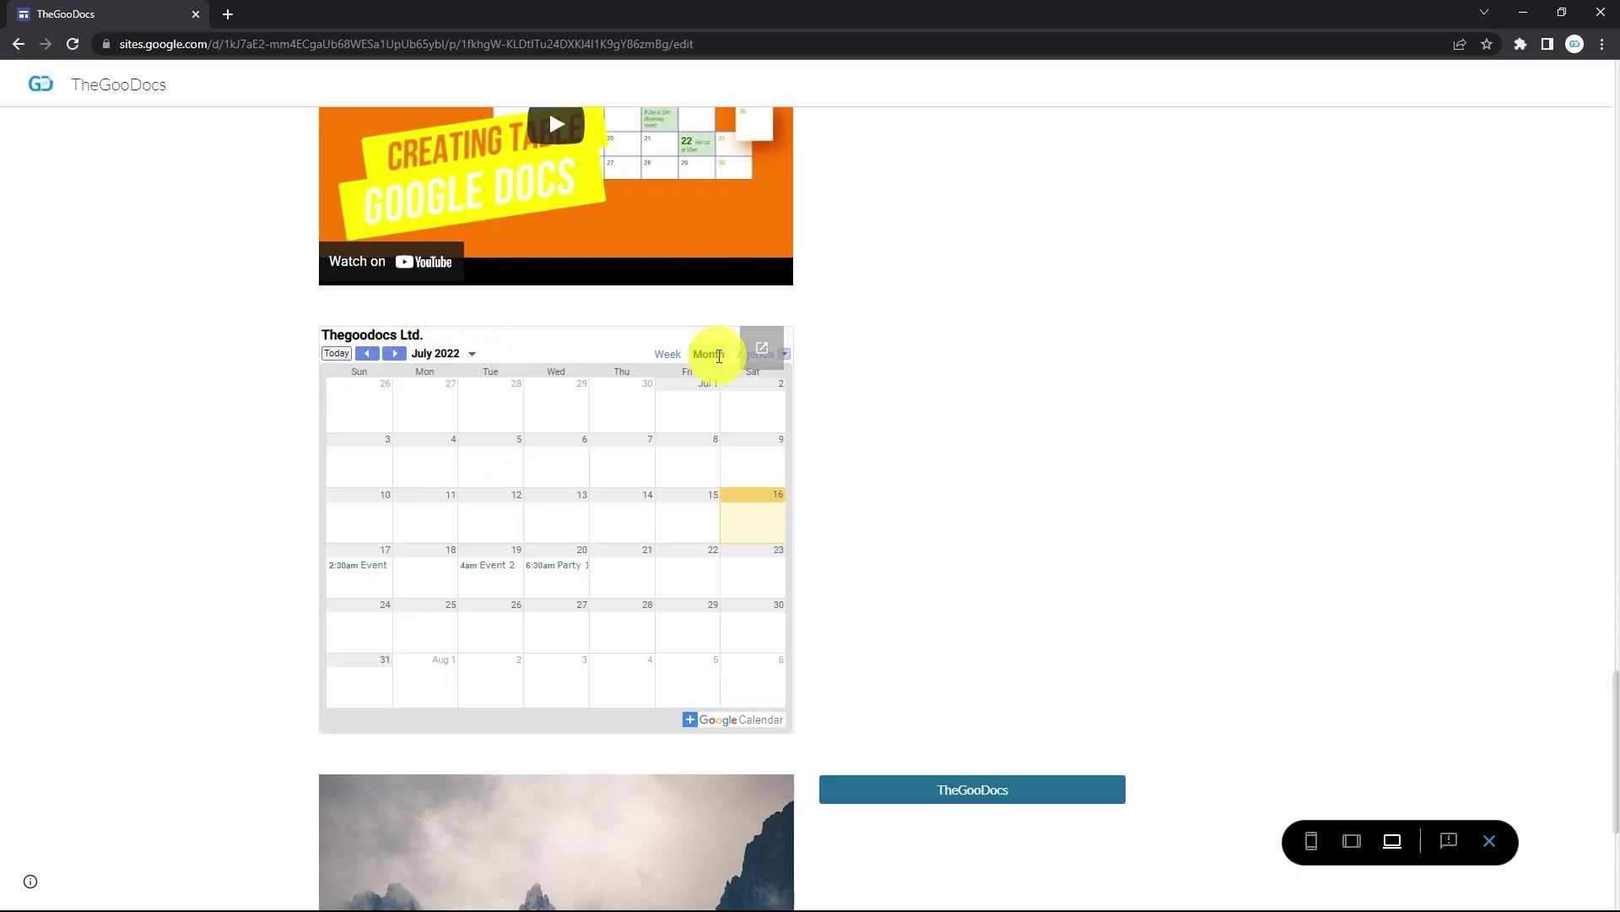
left_click(675, 356)
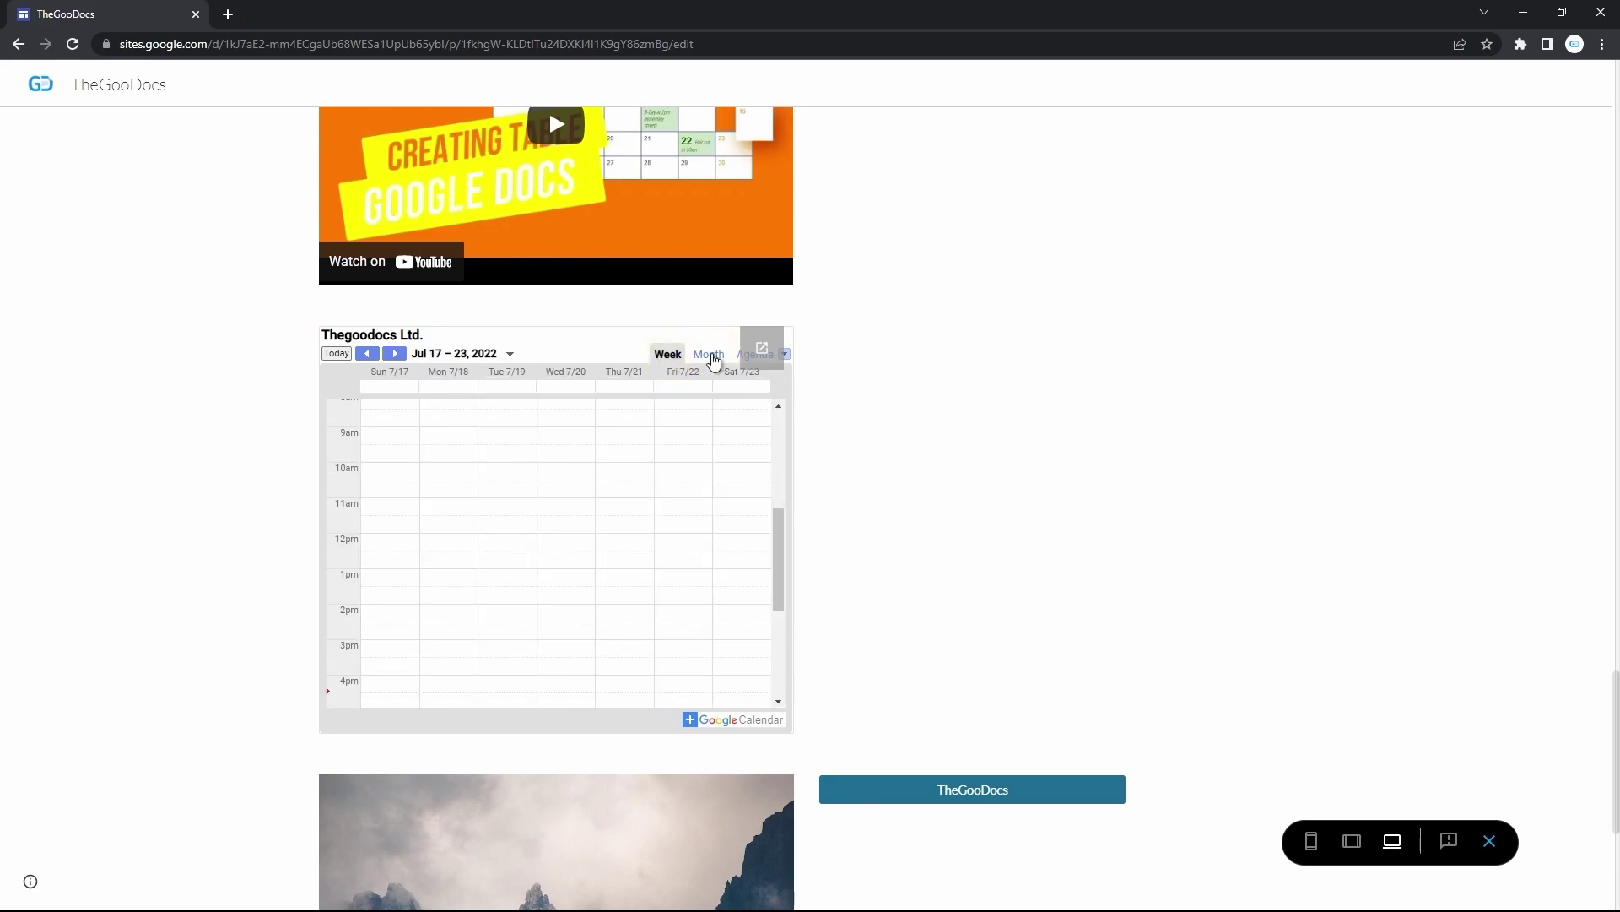
left_click(713, 354)
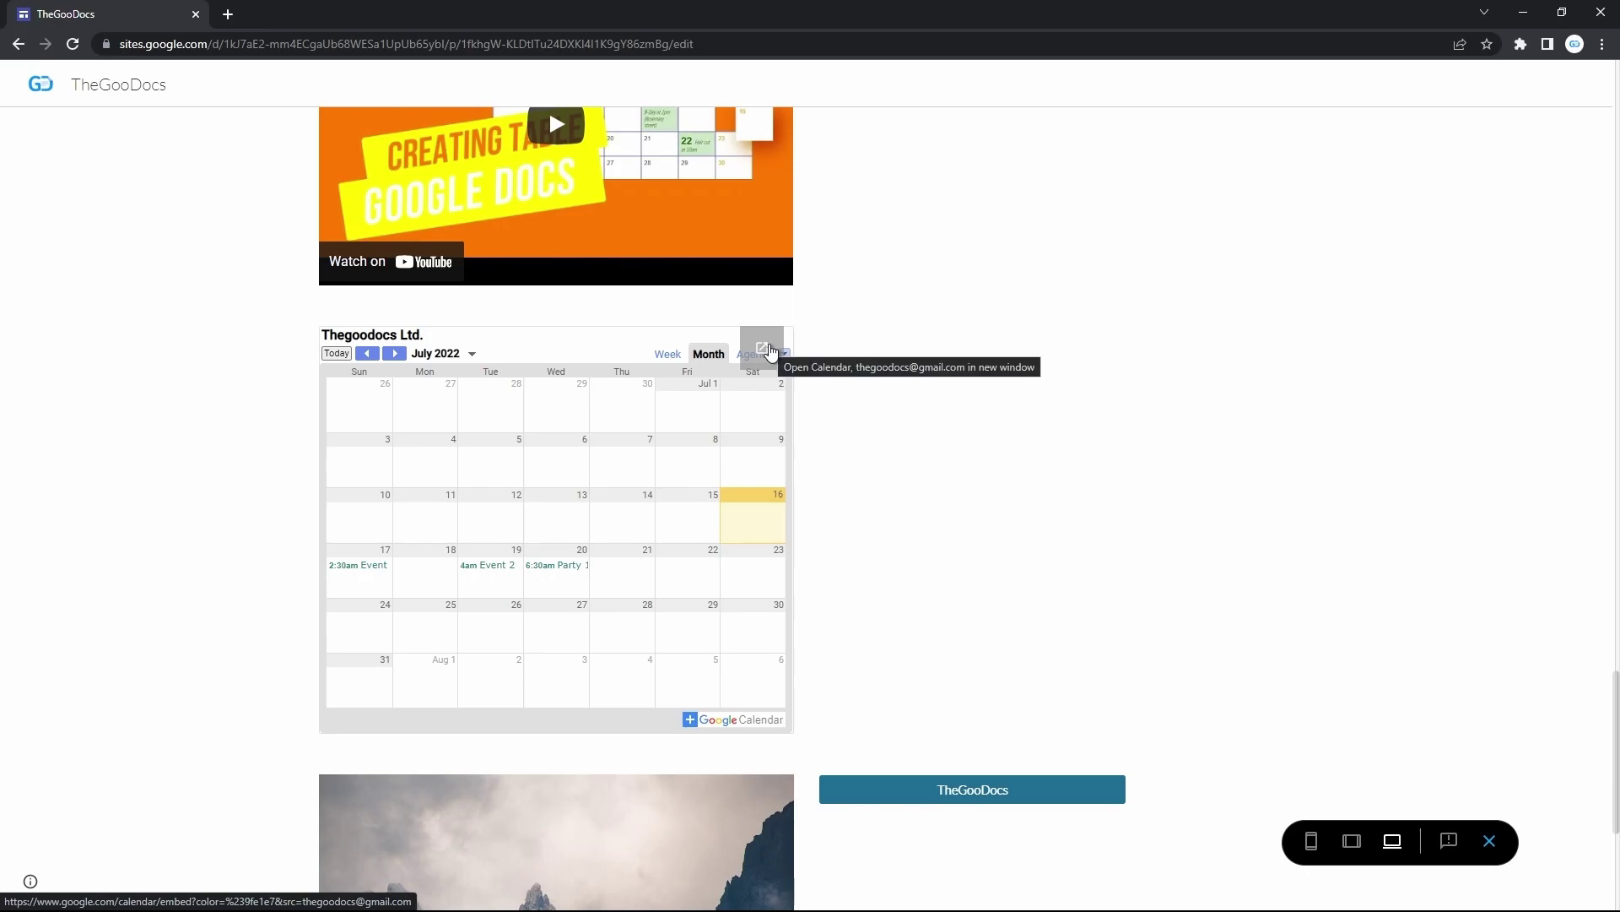
left_click(770, 350)
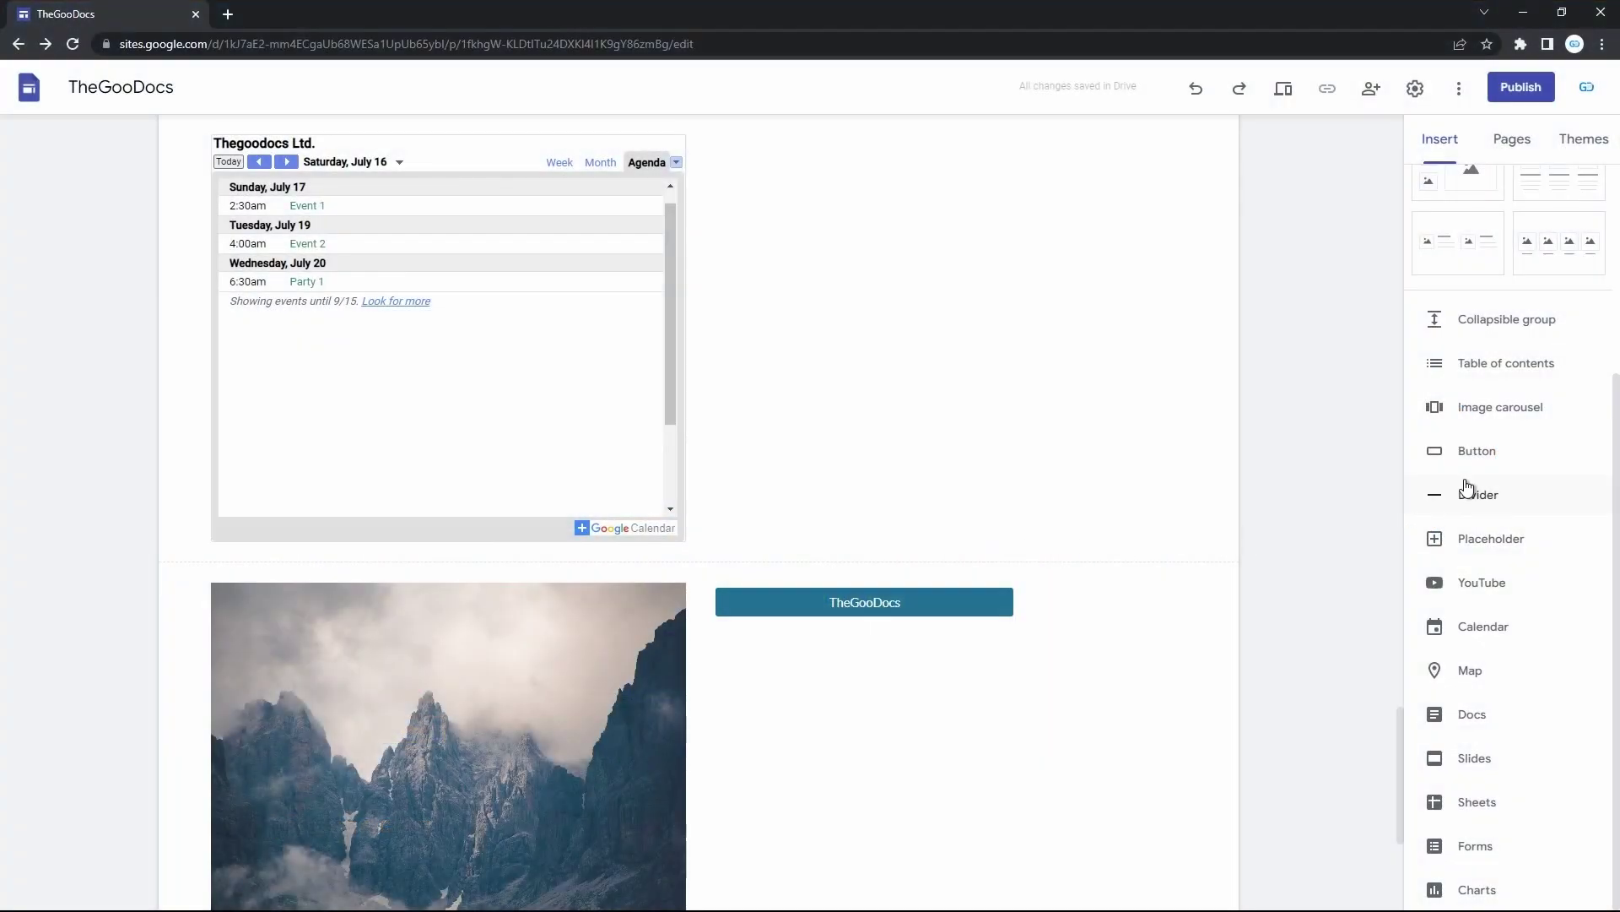
Search for Irpinska 2, pick the Kyiv result, nudge the placemark and insert the map
left_click(1477, 673)
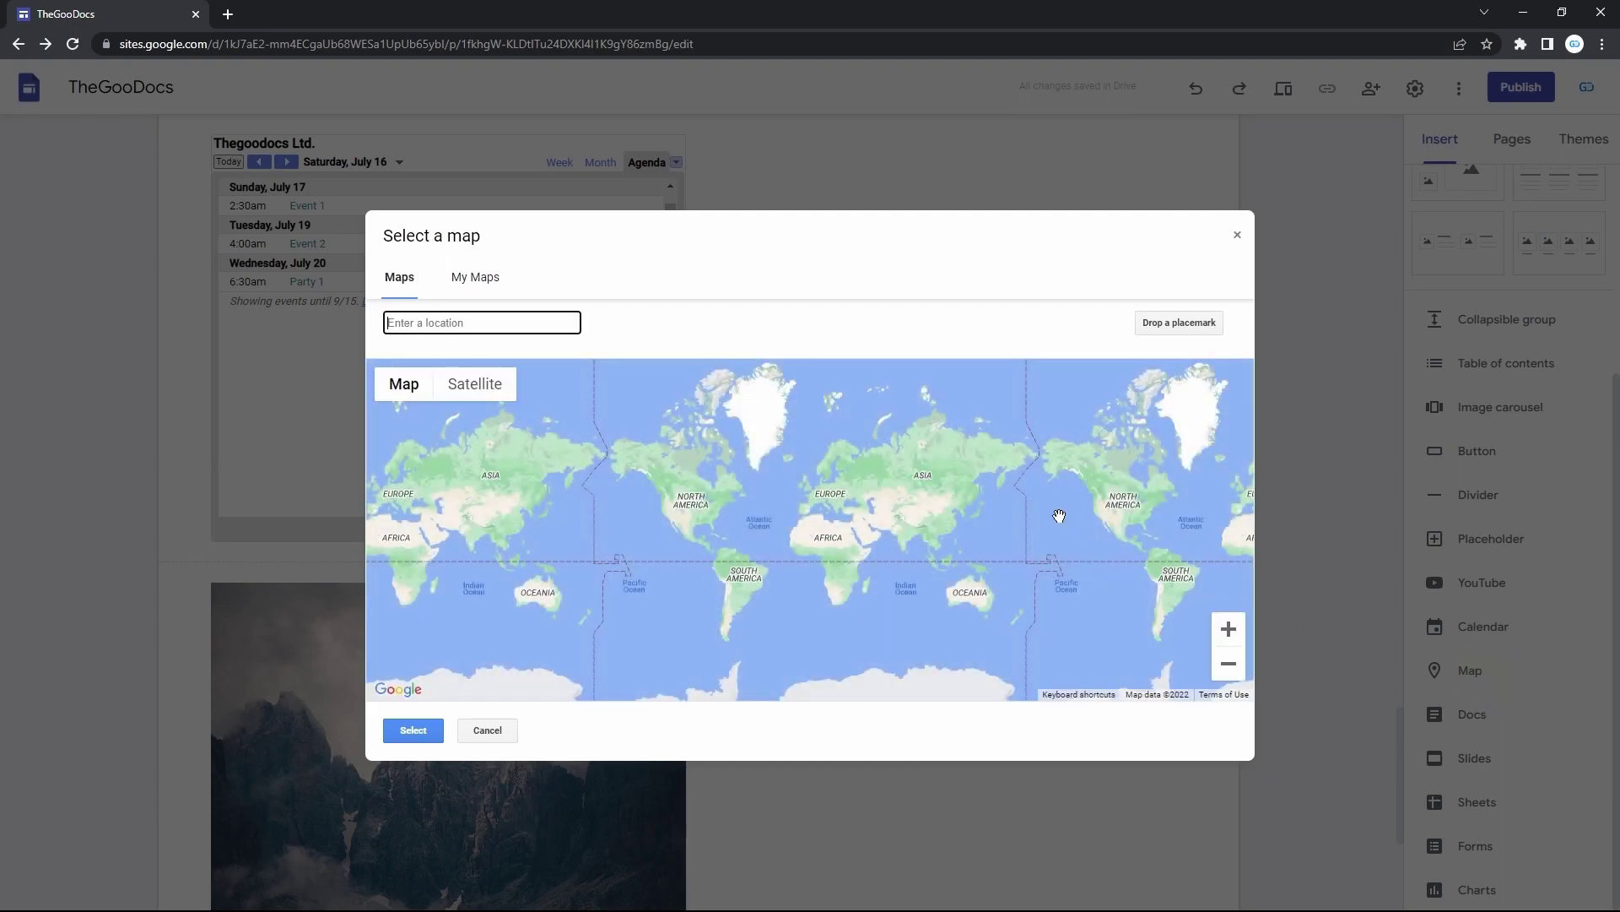
type("Kyiv")
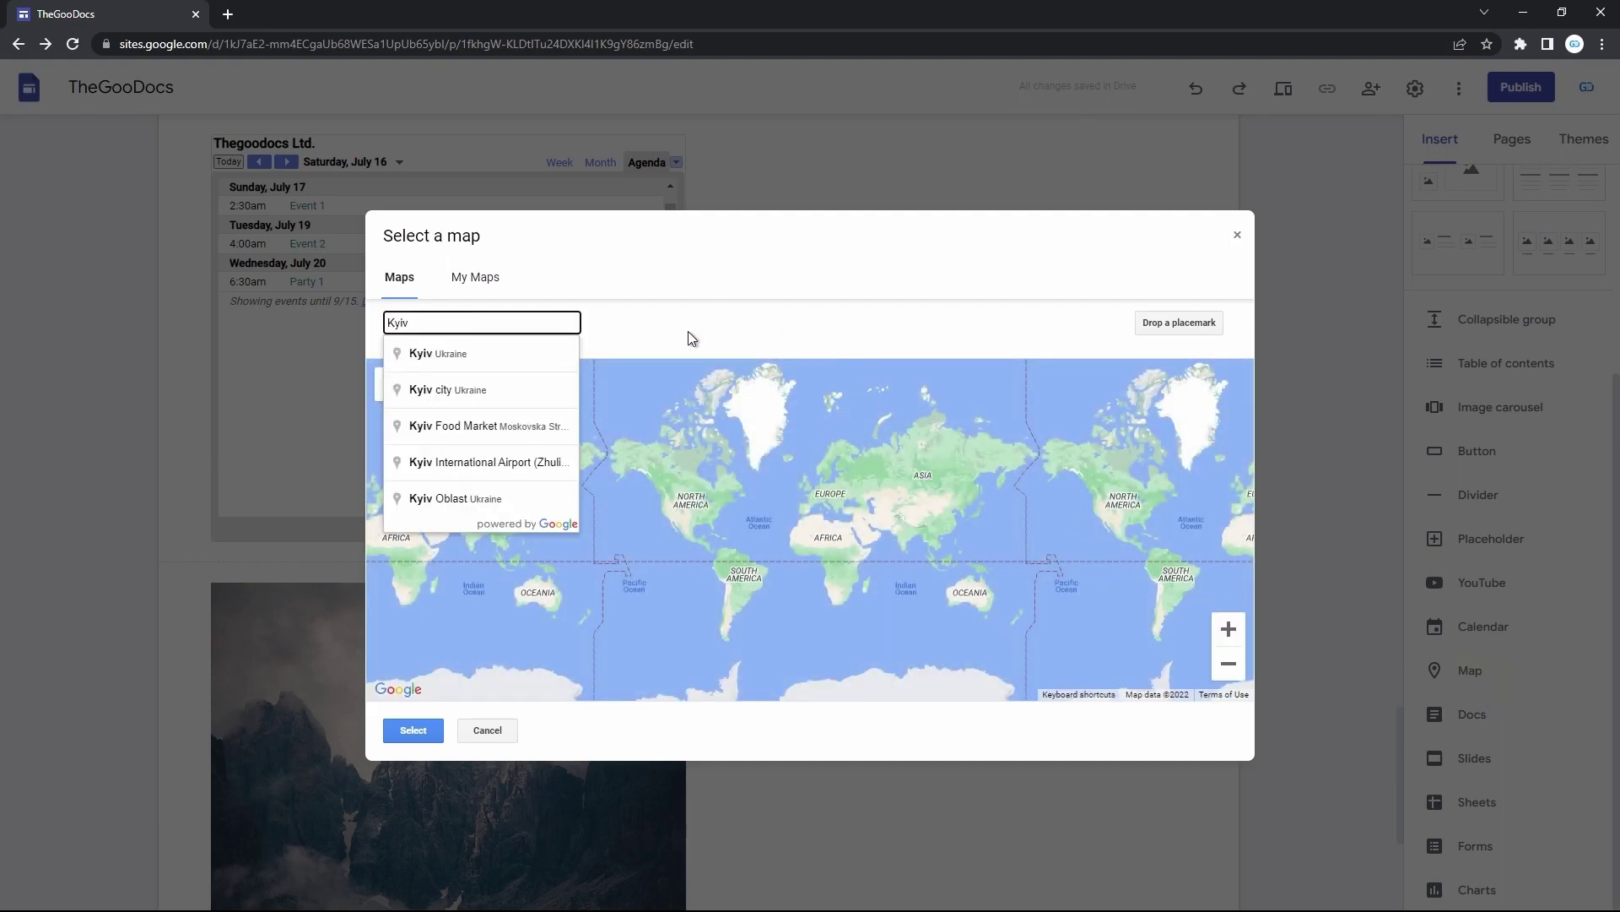
key("Return")
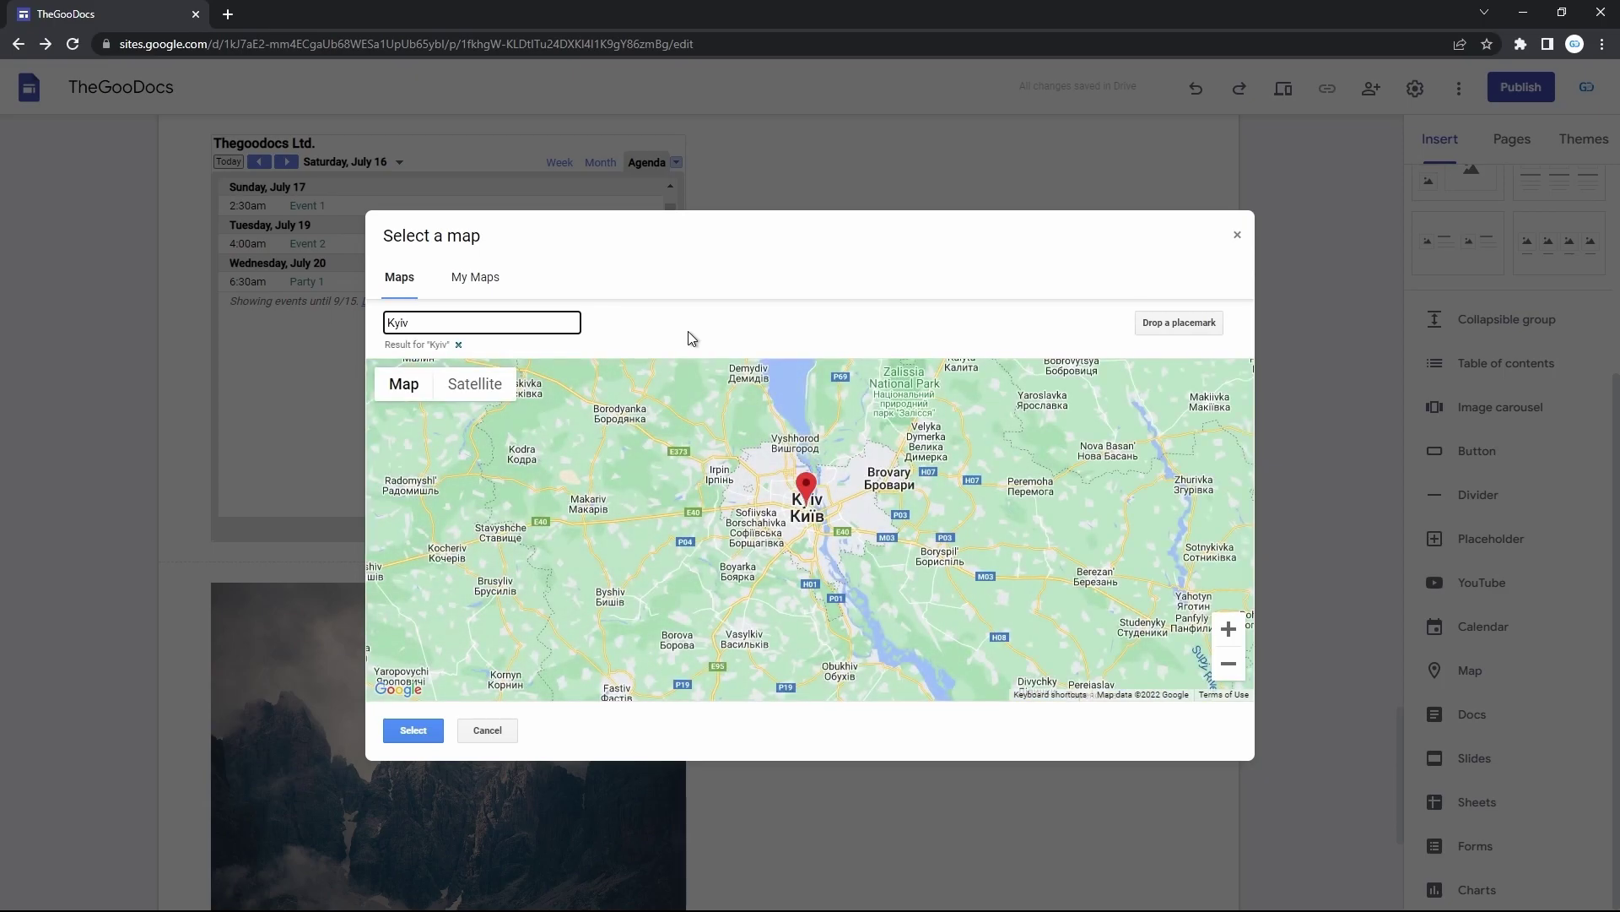
key("ctrl+a")
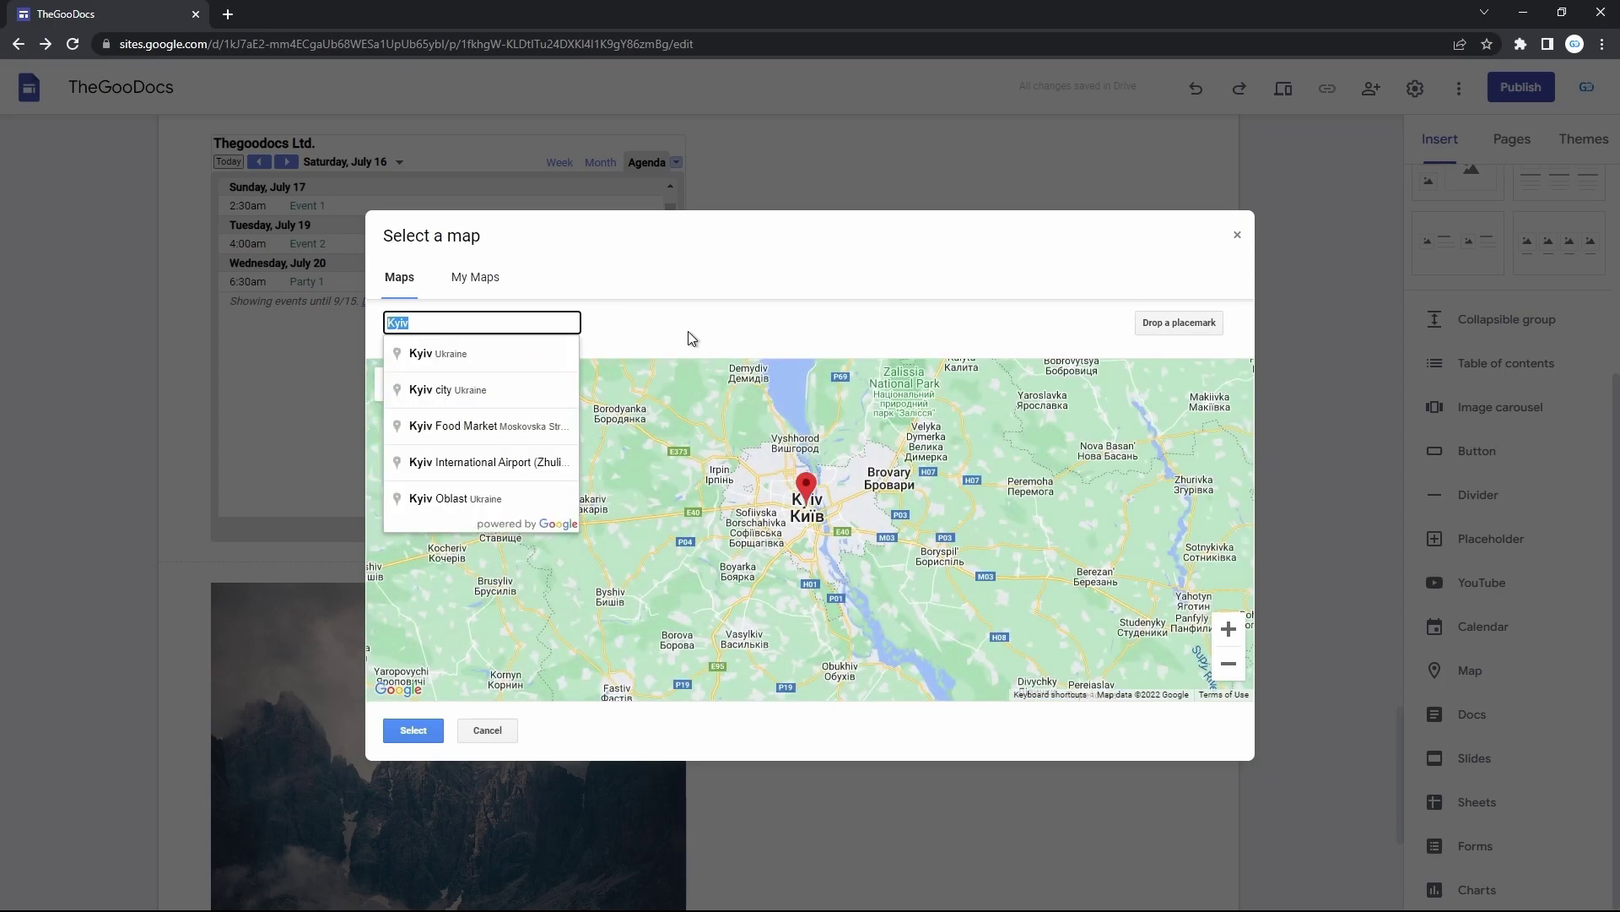
type("Irpin")
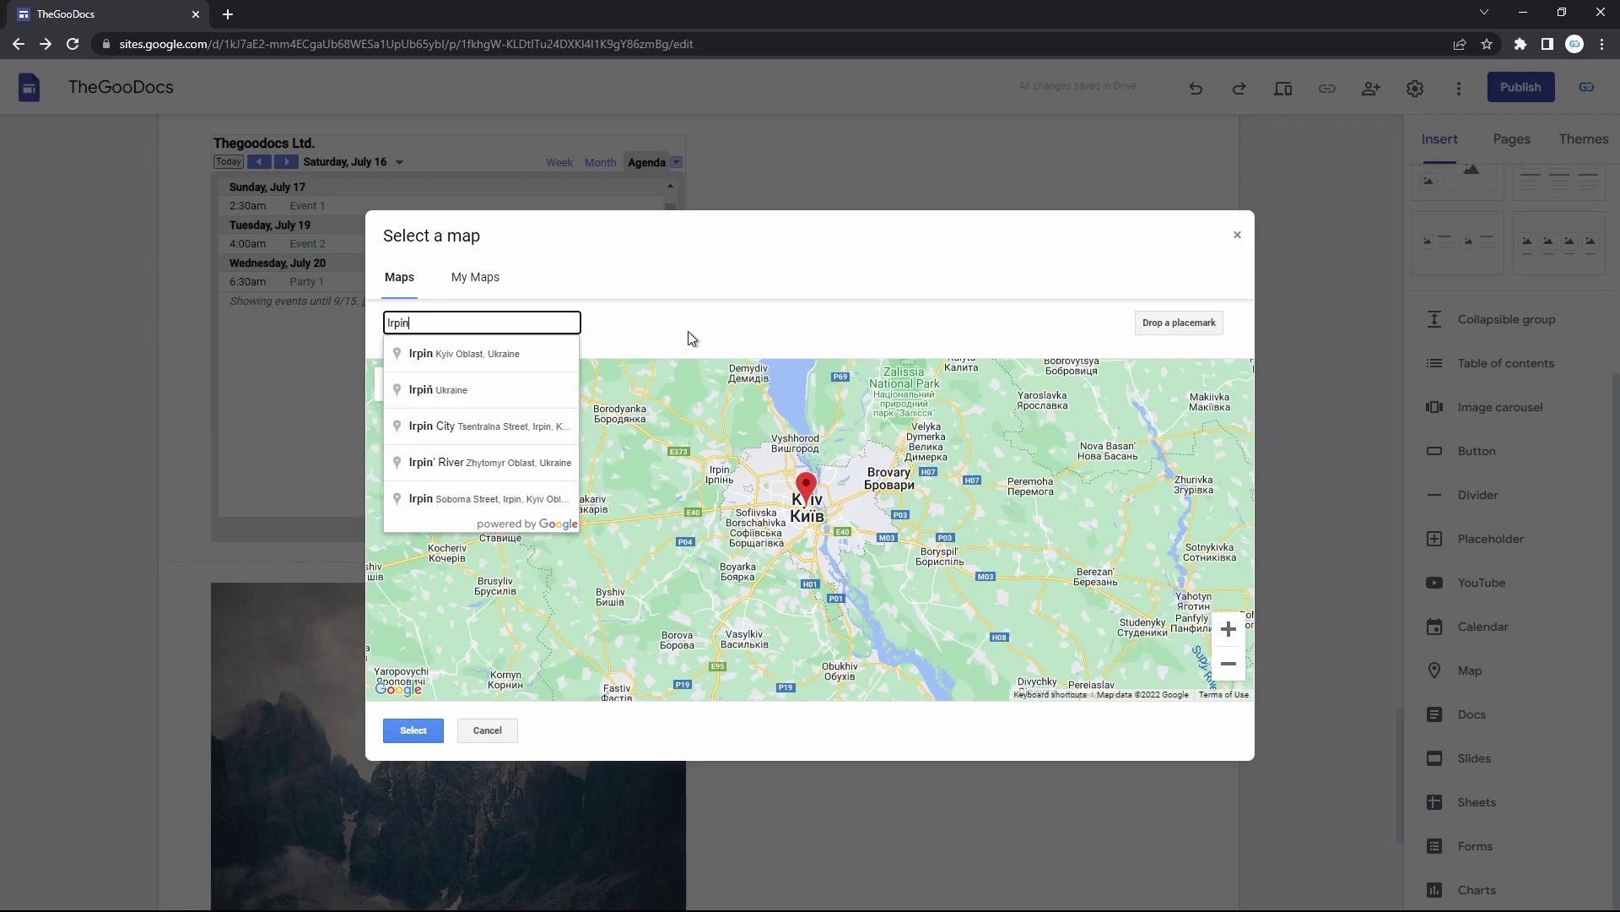
type("ska 2")
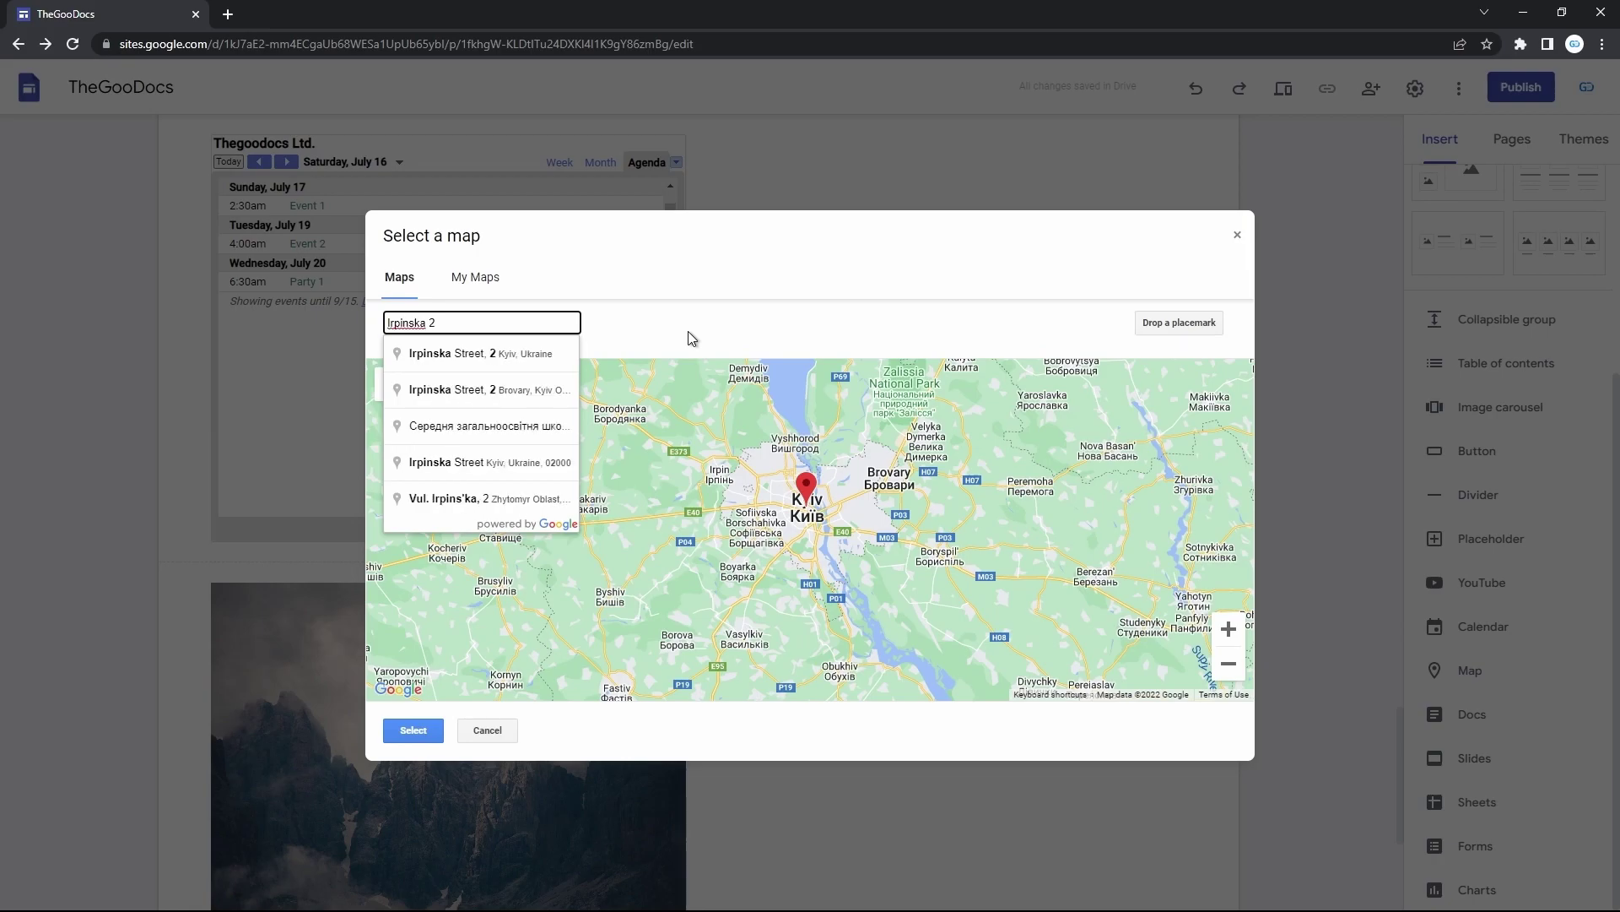
left_click(546, 355)
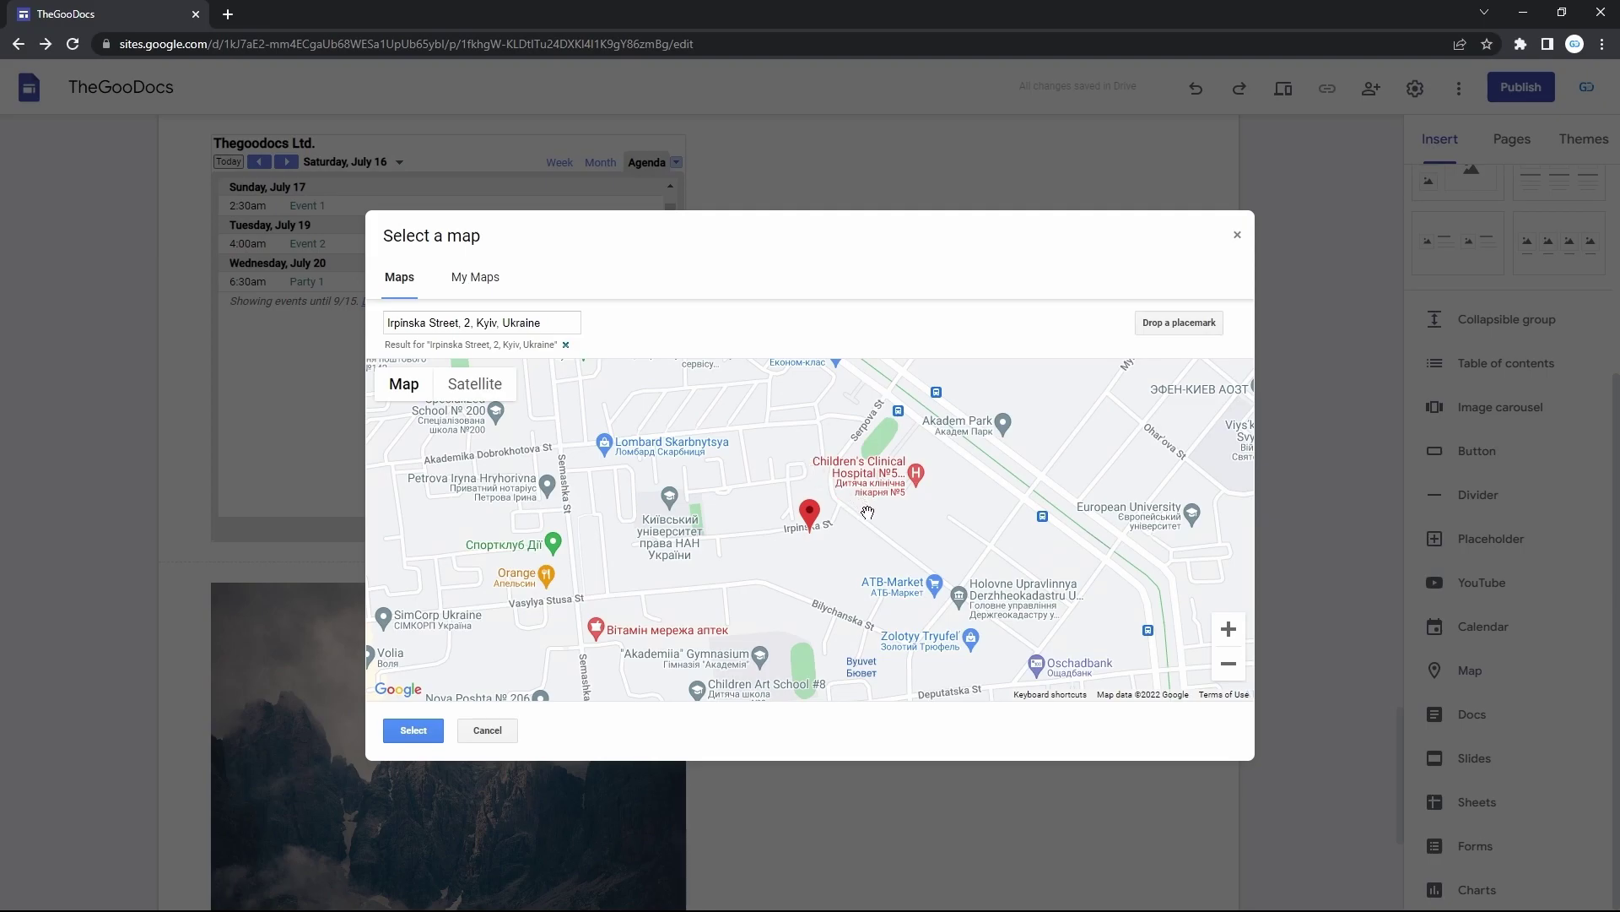
mouse_move(810, 525)
left_mouse_down()
mouse_move(722, 532)
mouse_move(808, 524)
left_mouse_up()
left_click(483, 281)
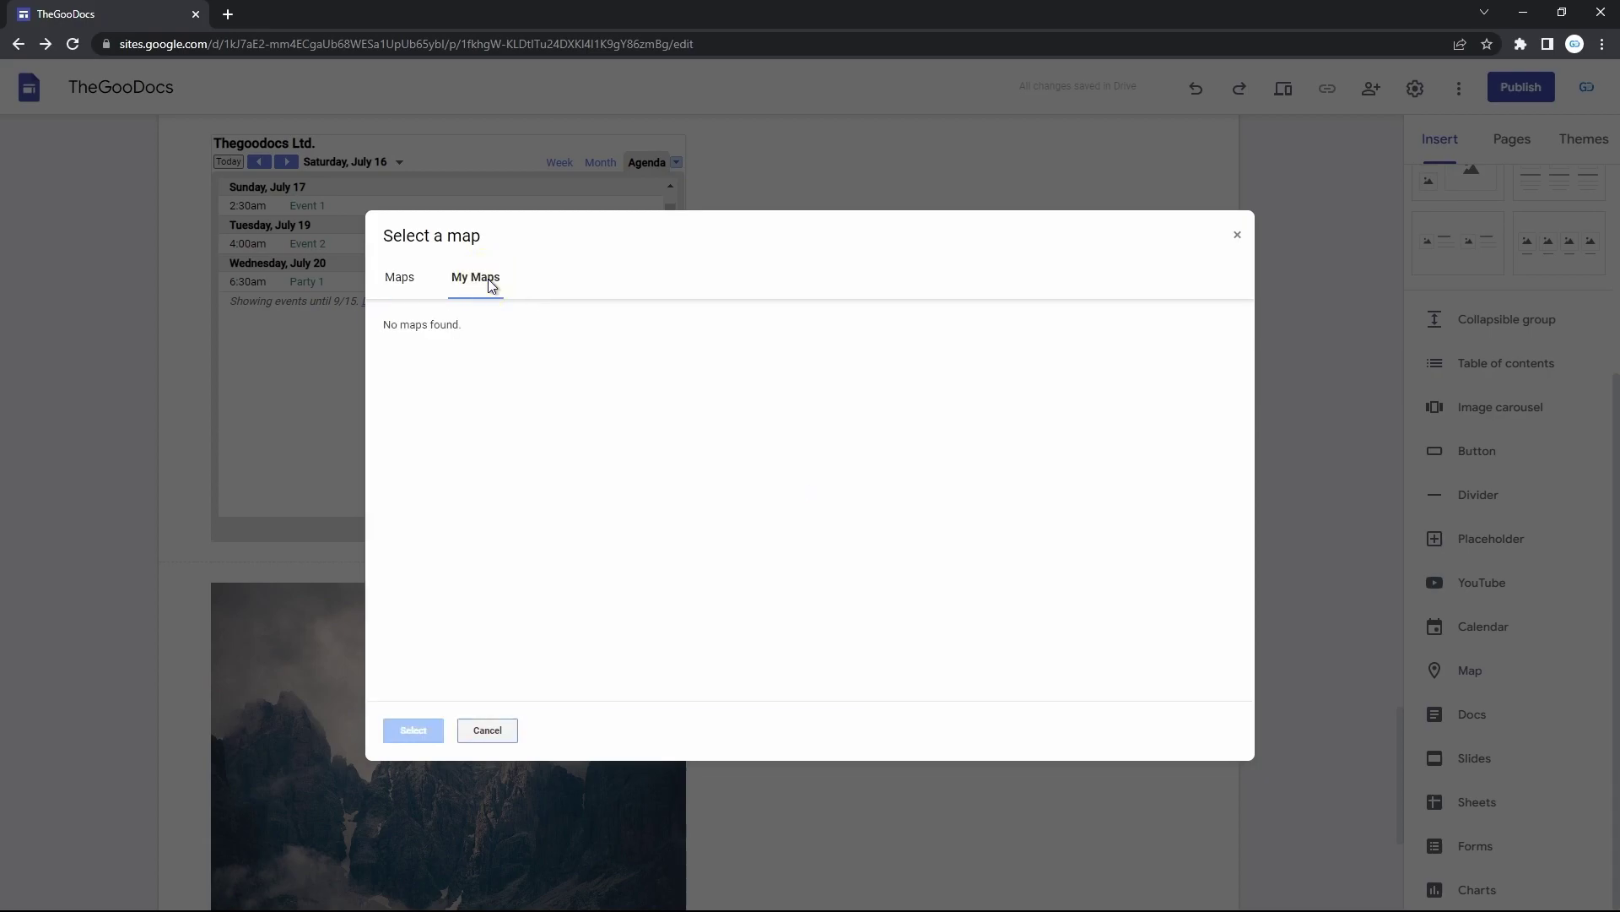
left_click(414, 287)
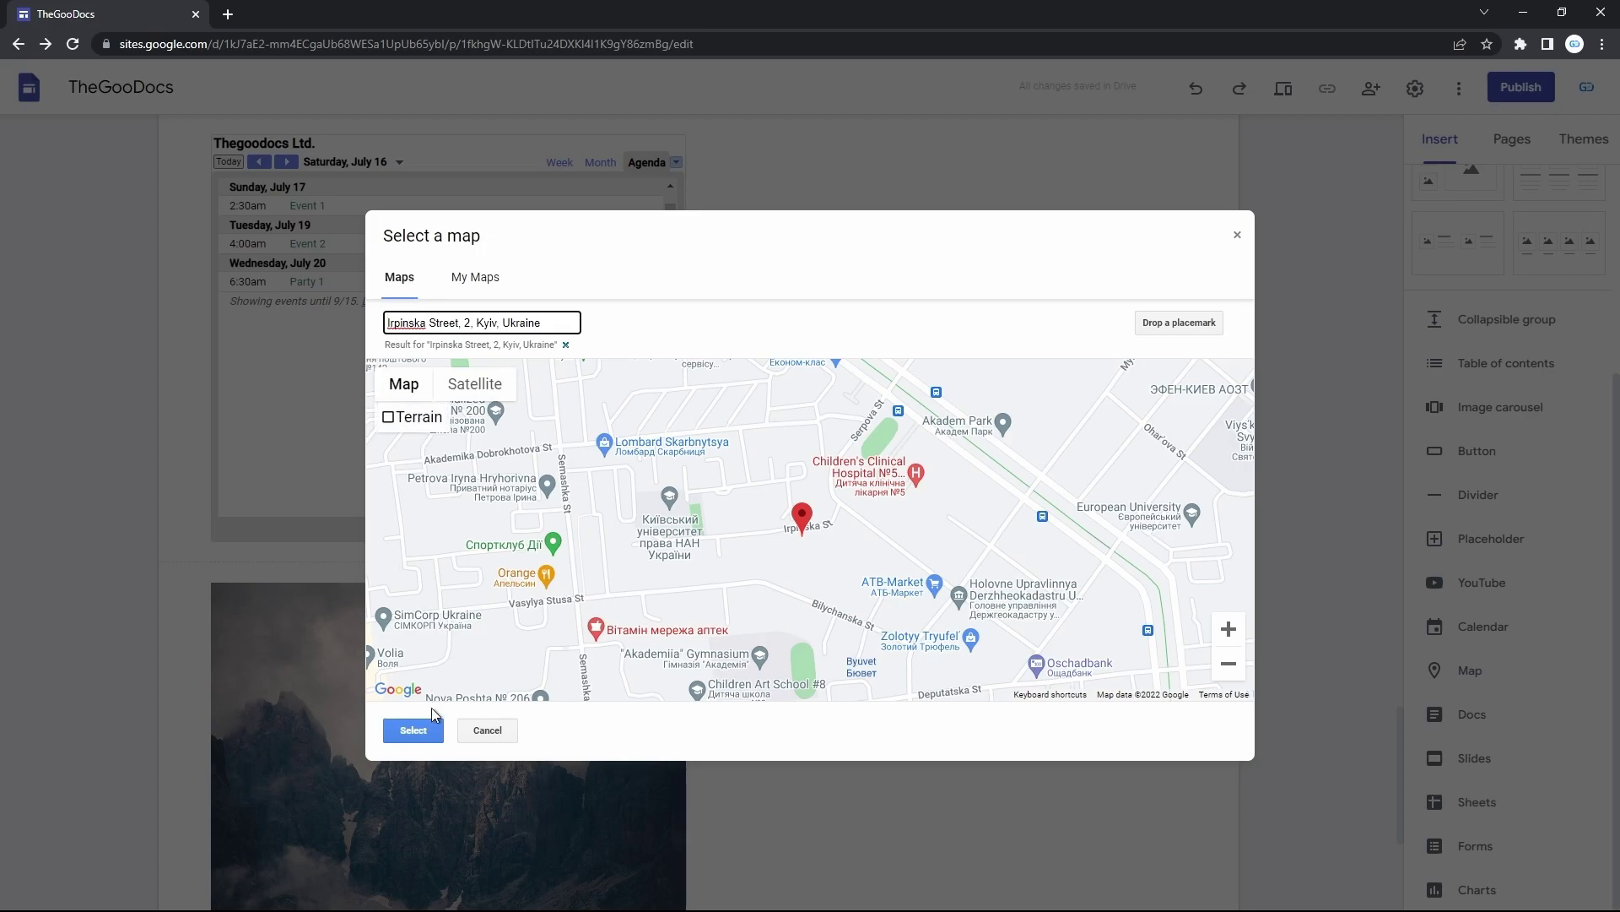
left_click(422, 731)
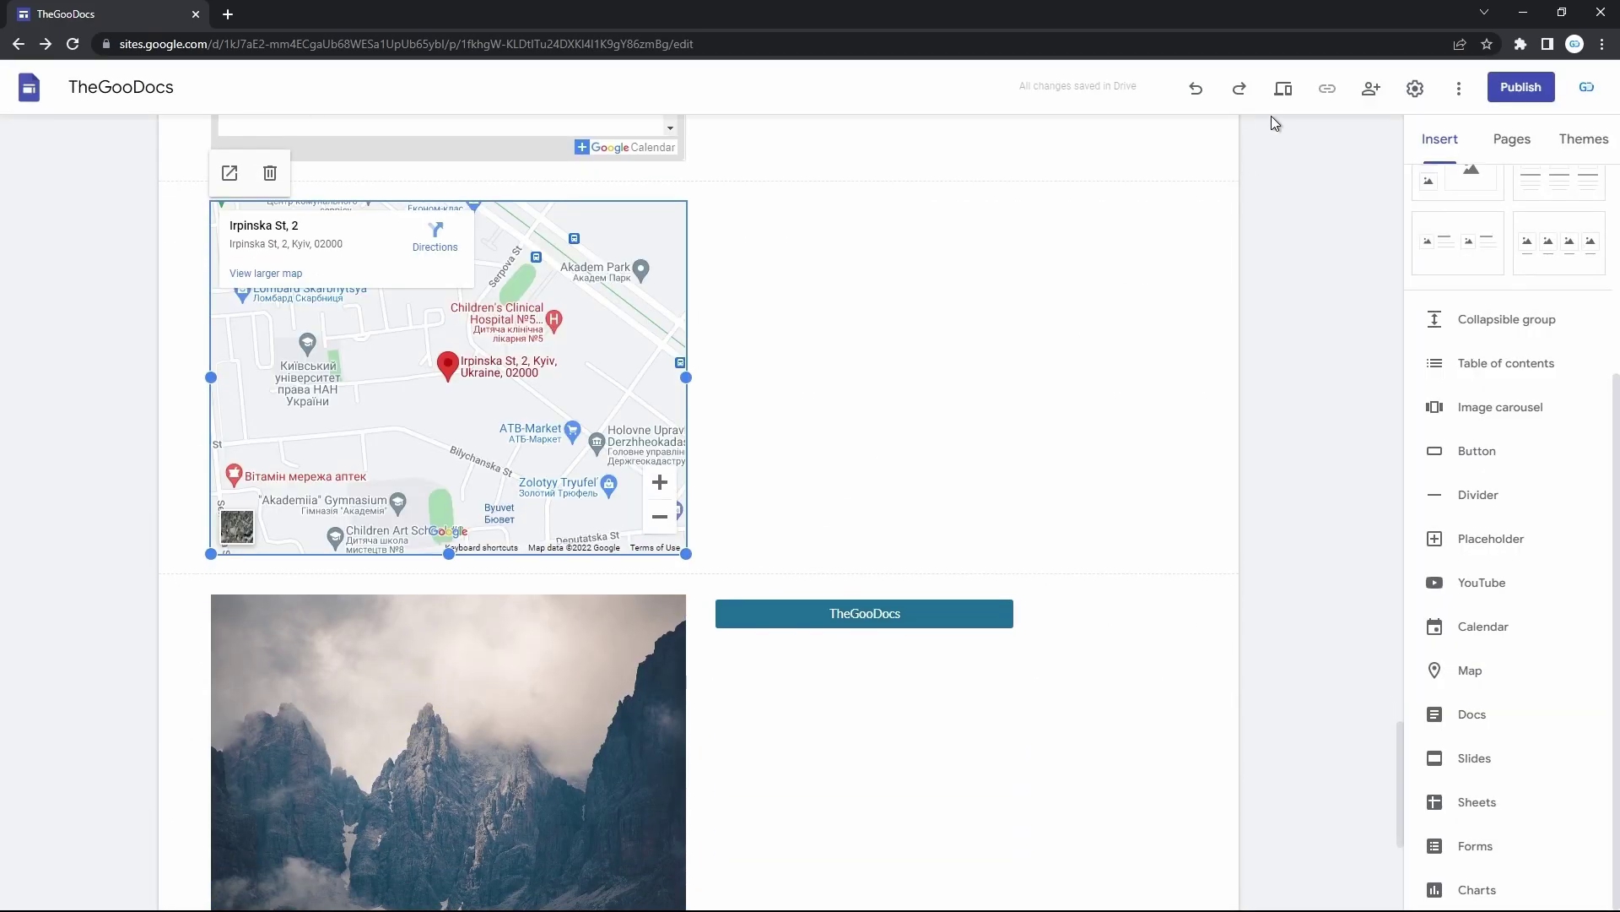
In preview, pan the Irpinska St map, zoom in once and out twice
left_click(1282, 100)
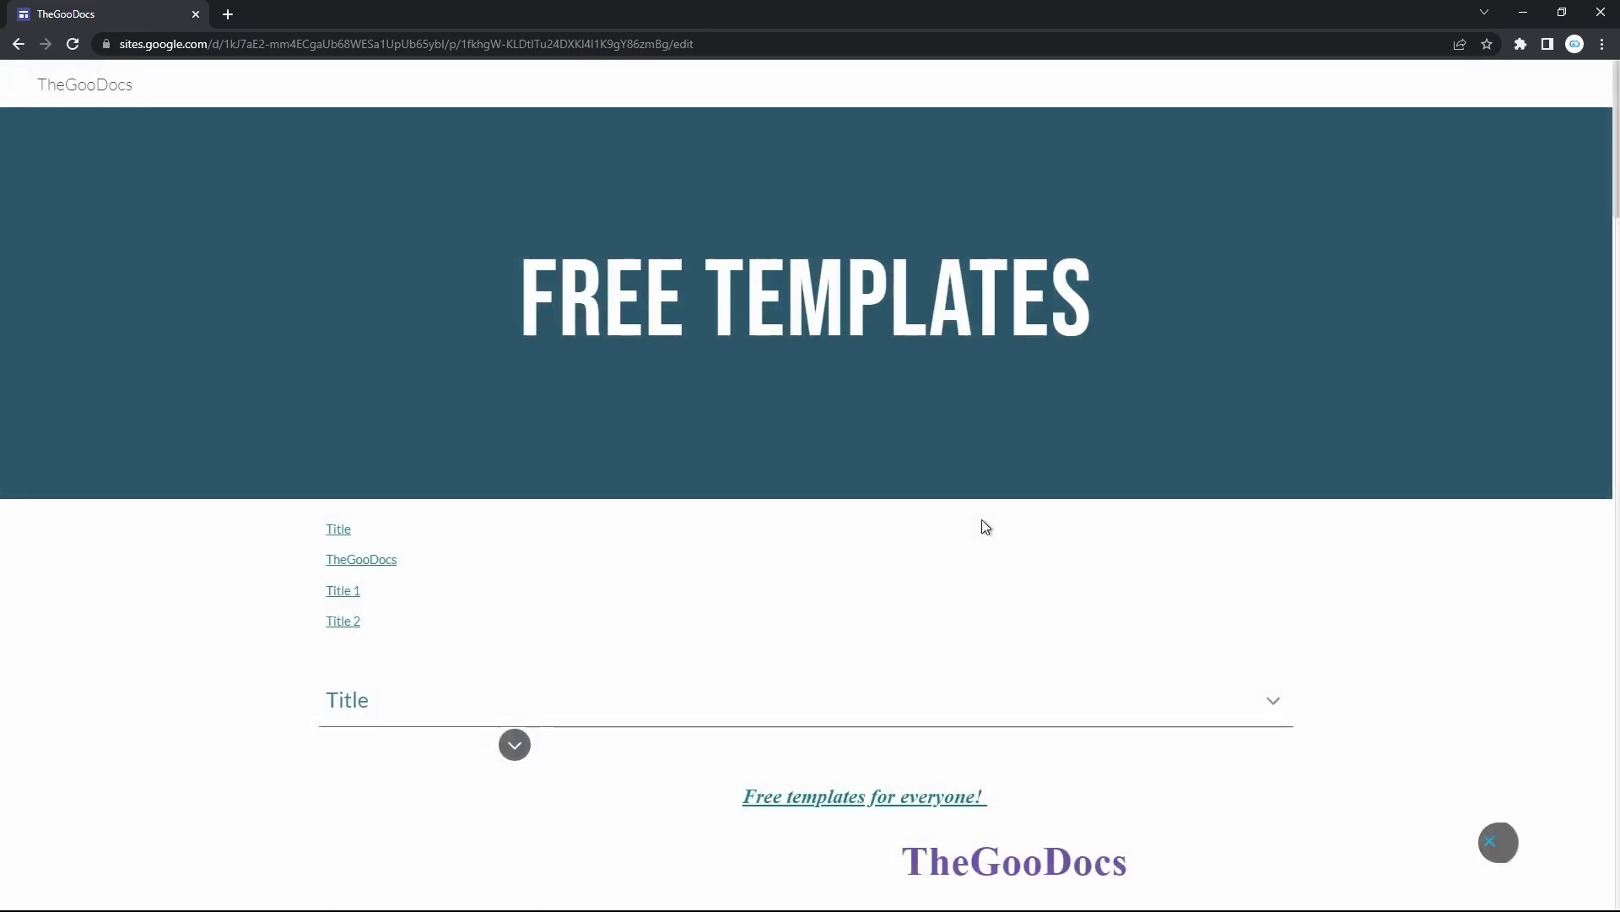
scroll(985, 527, "down", 20)
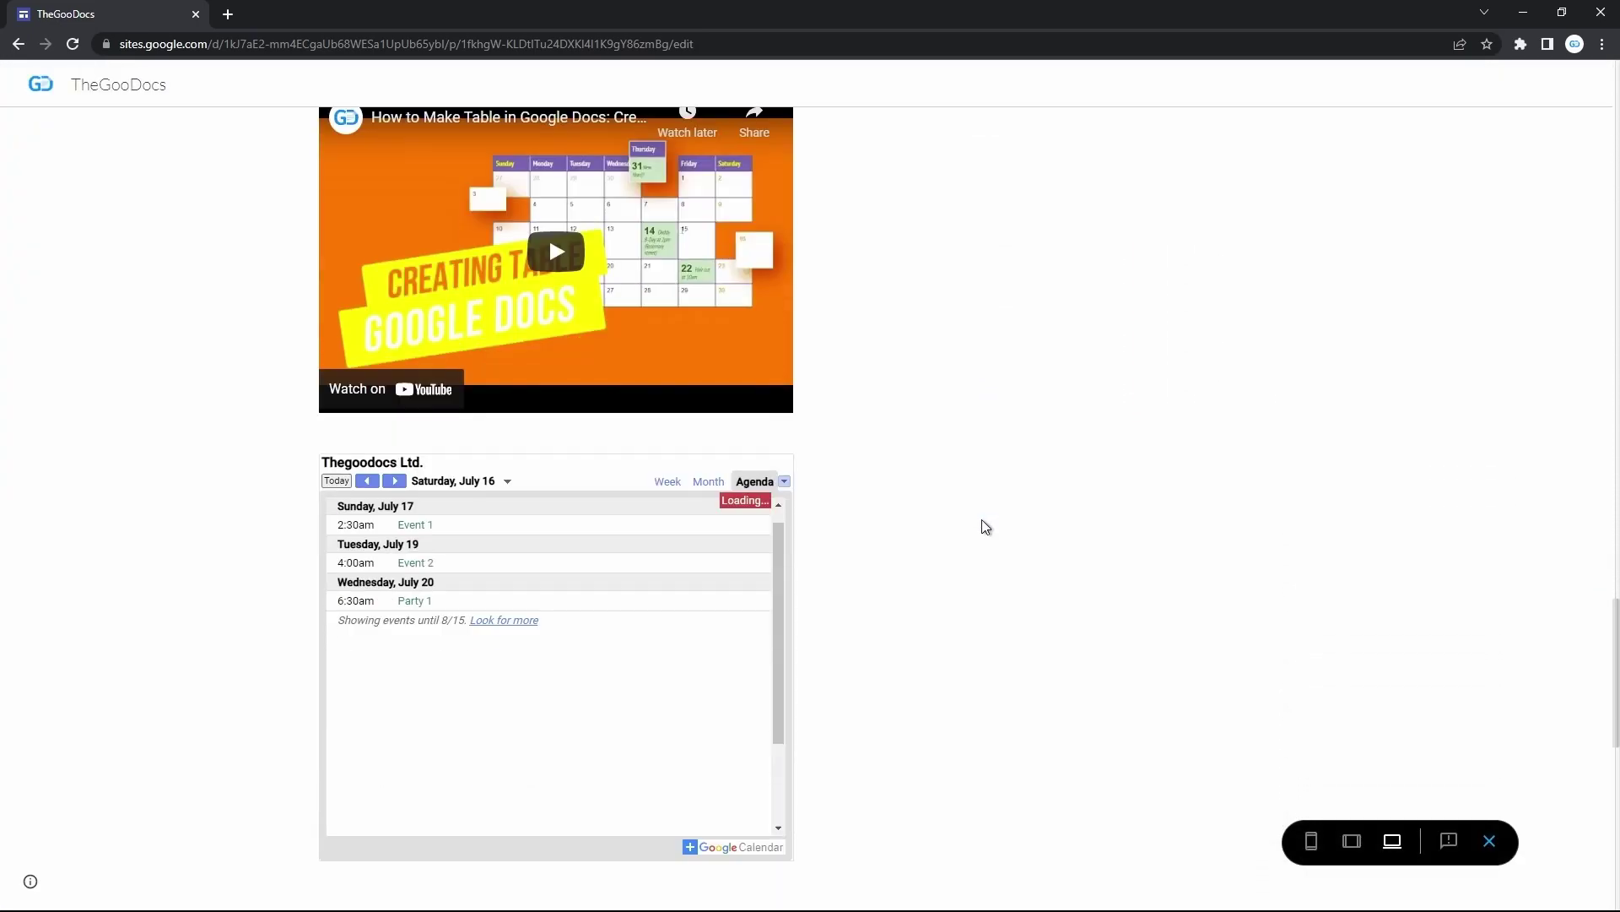
scroll(985, 527, "down", 6)
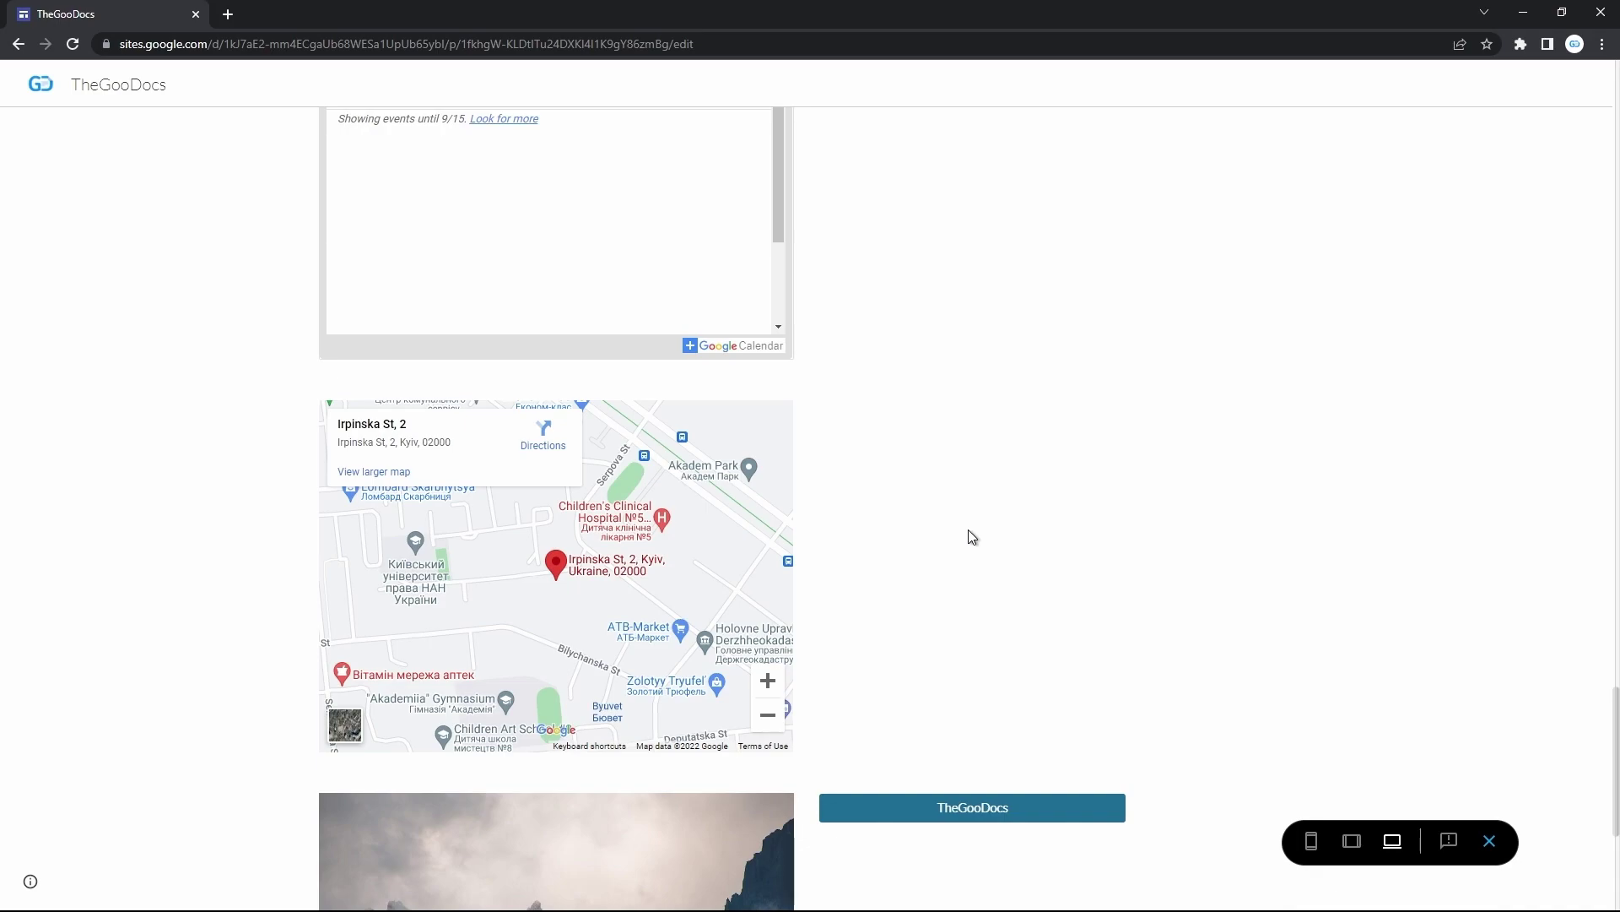
left_click_drag(707, 550, 835, 563)
left_click(767, 680)
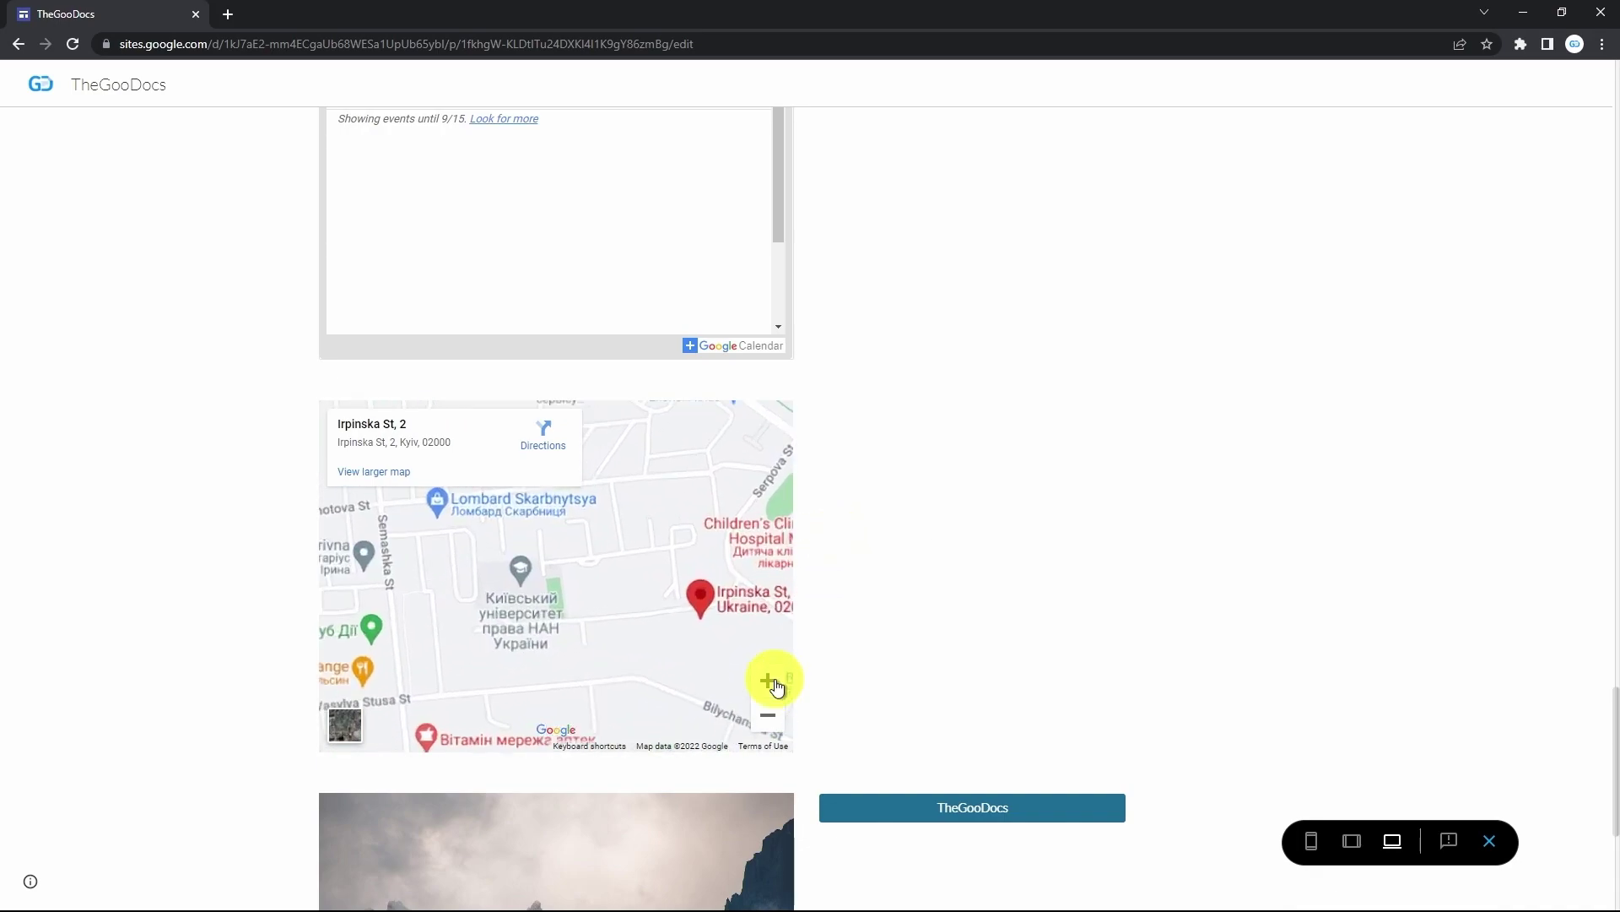
left_click(768, 718)
left_click(768, 717)
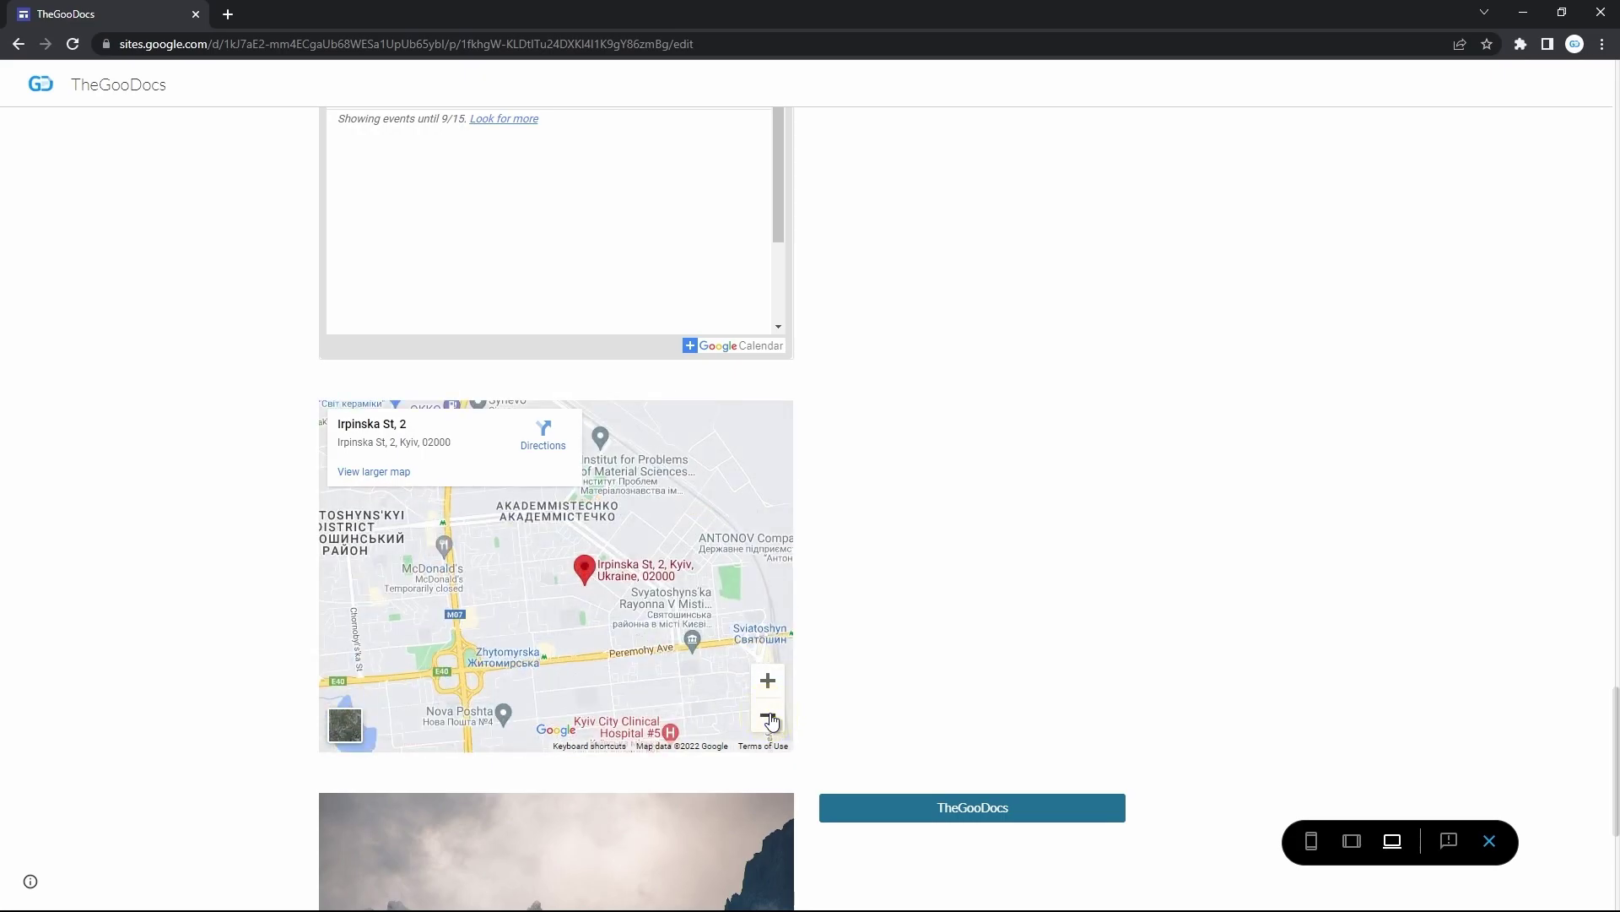
Exit preview, scroll below the map, and bring up insert options on the page
left_click(1503, 841)
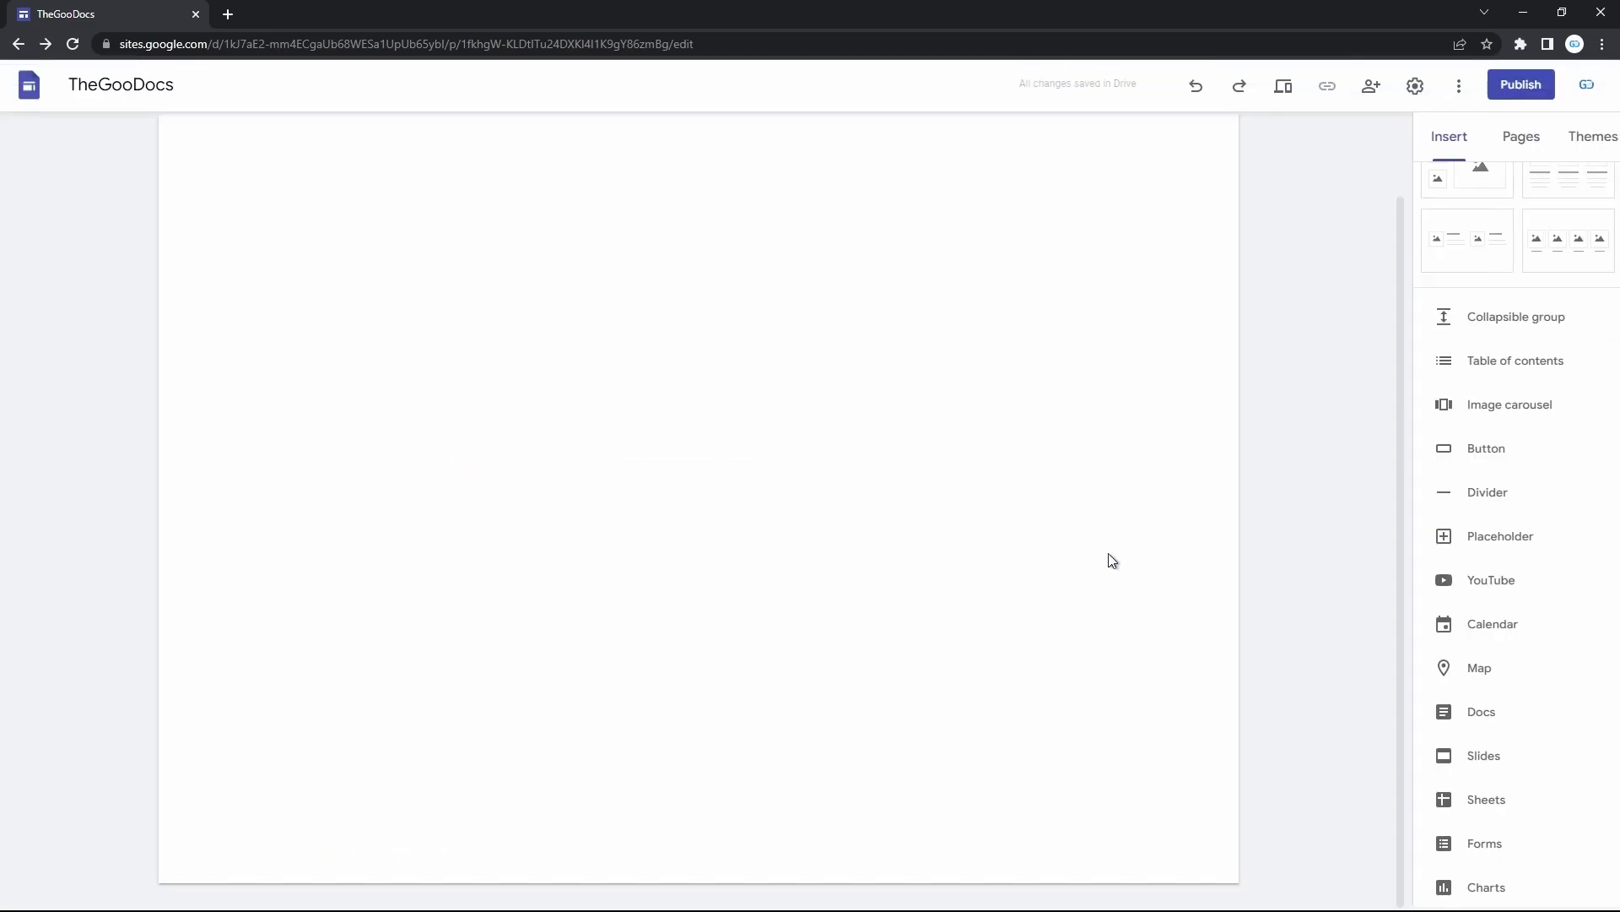
scroll(1112, 560, "down", 20)
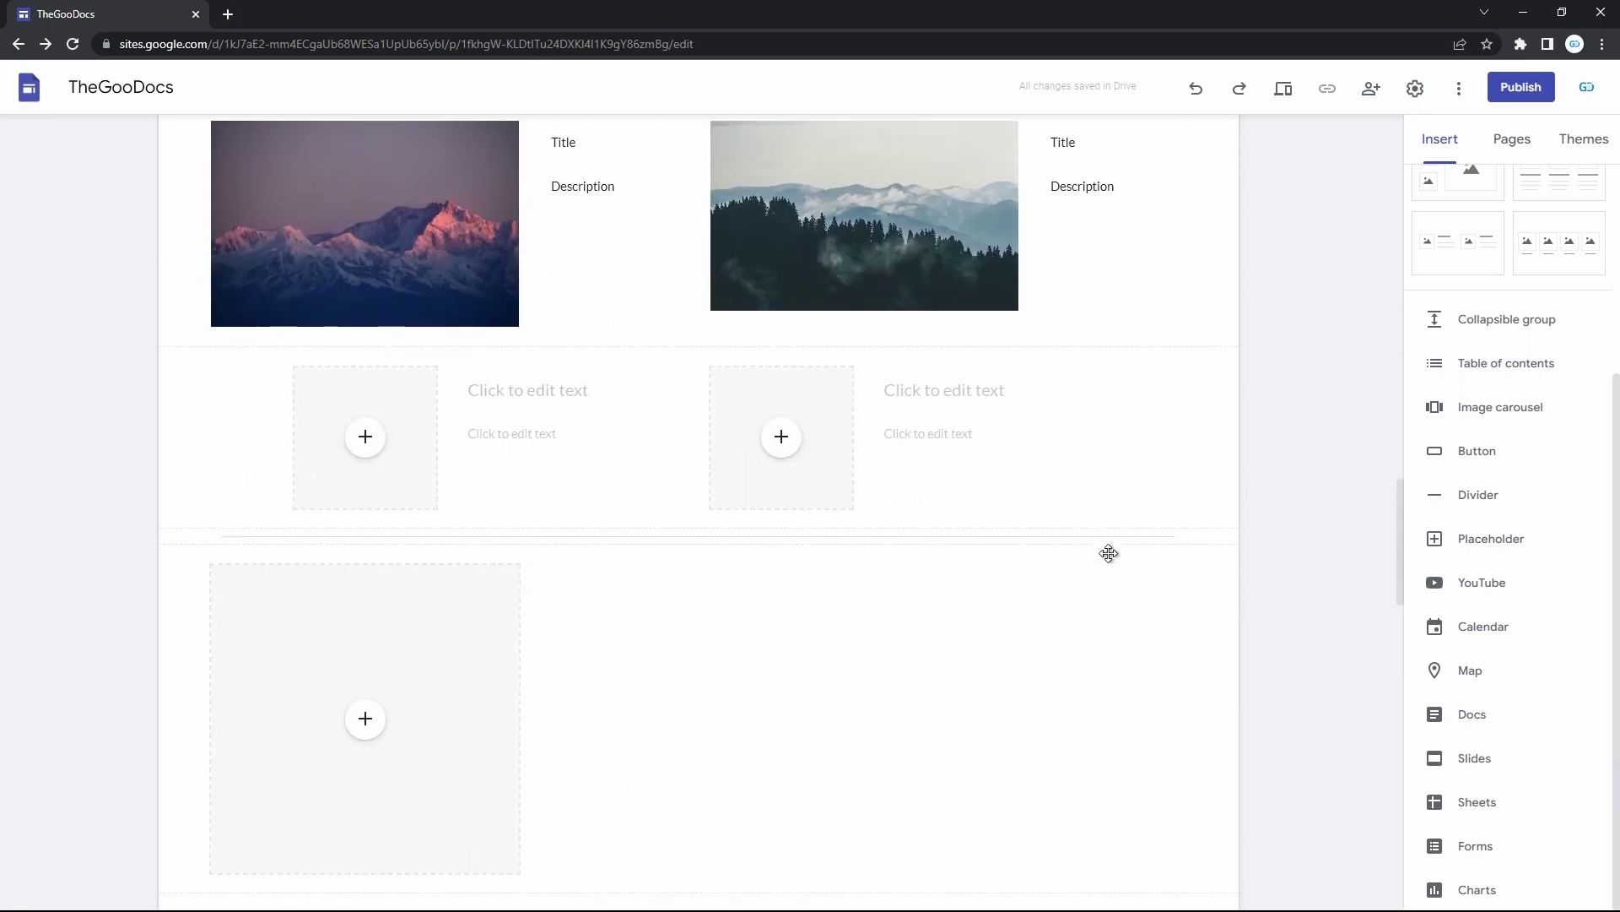
scroll(1112, 560, "down", 3)
double_click(1020, 505)
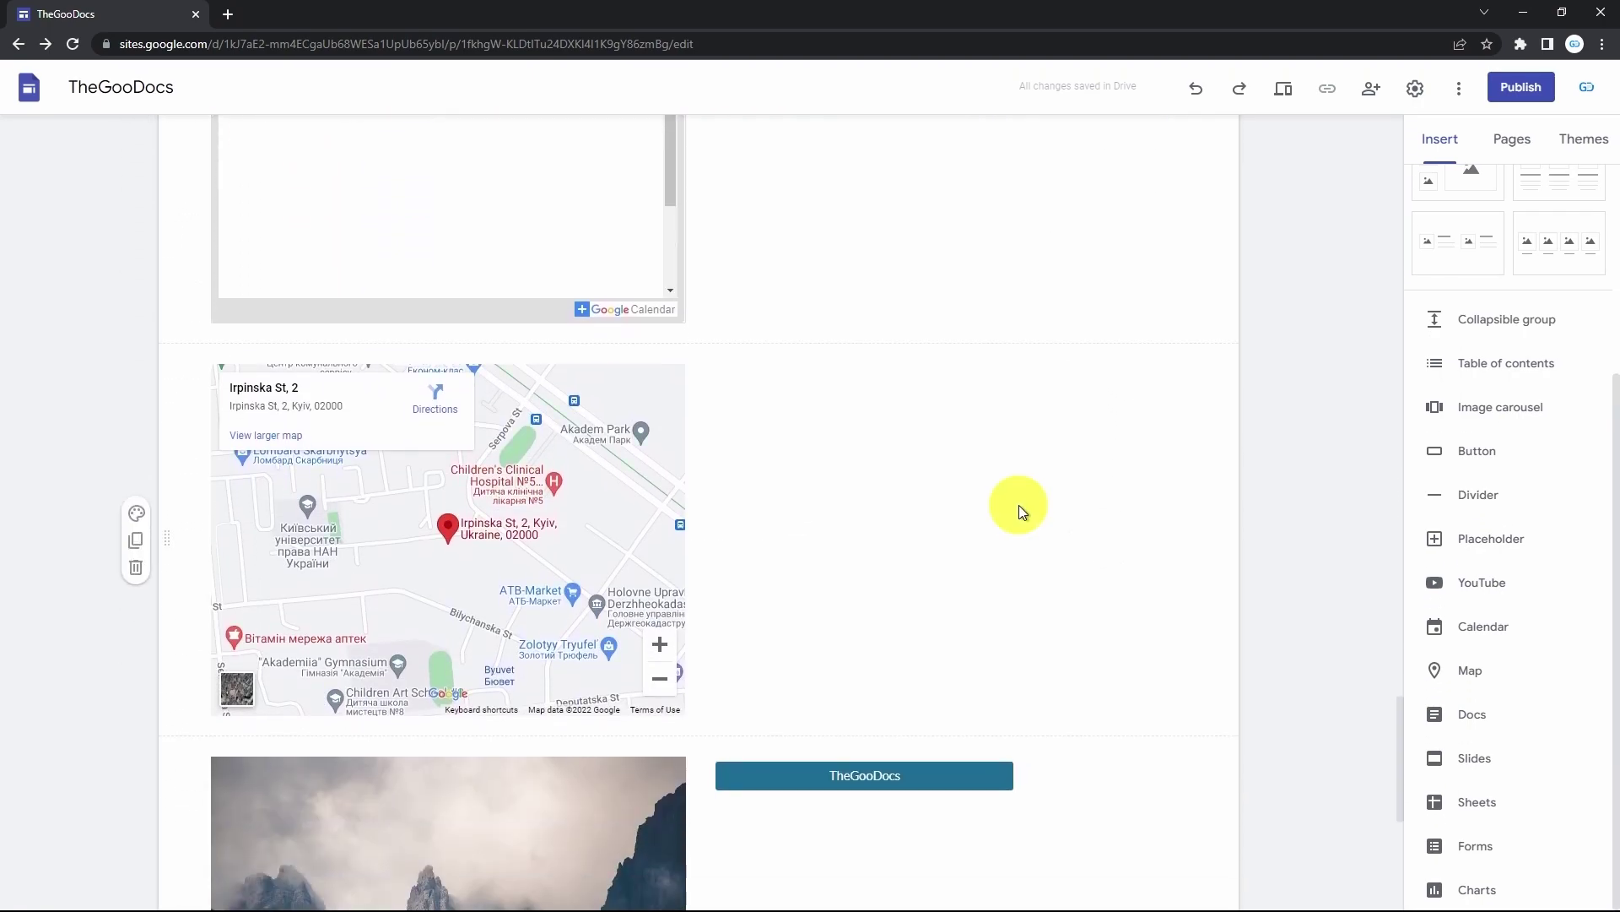
left_click(1017, 507)
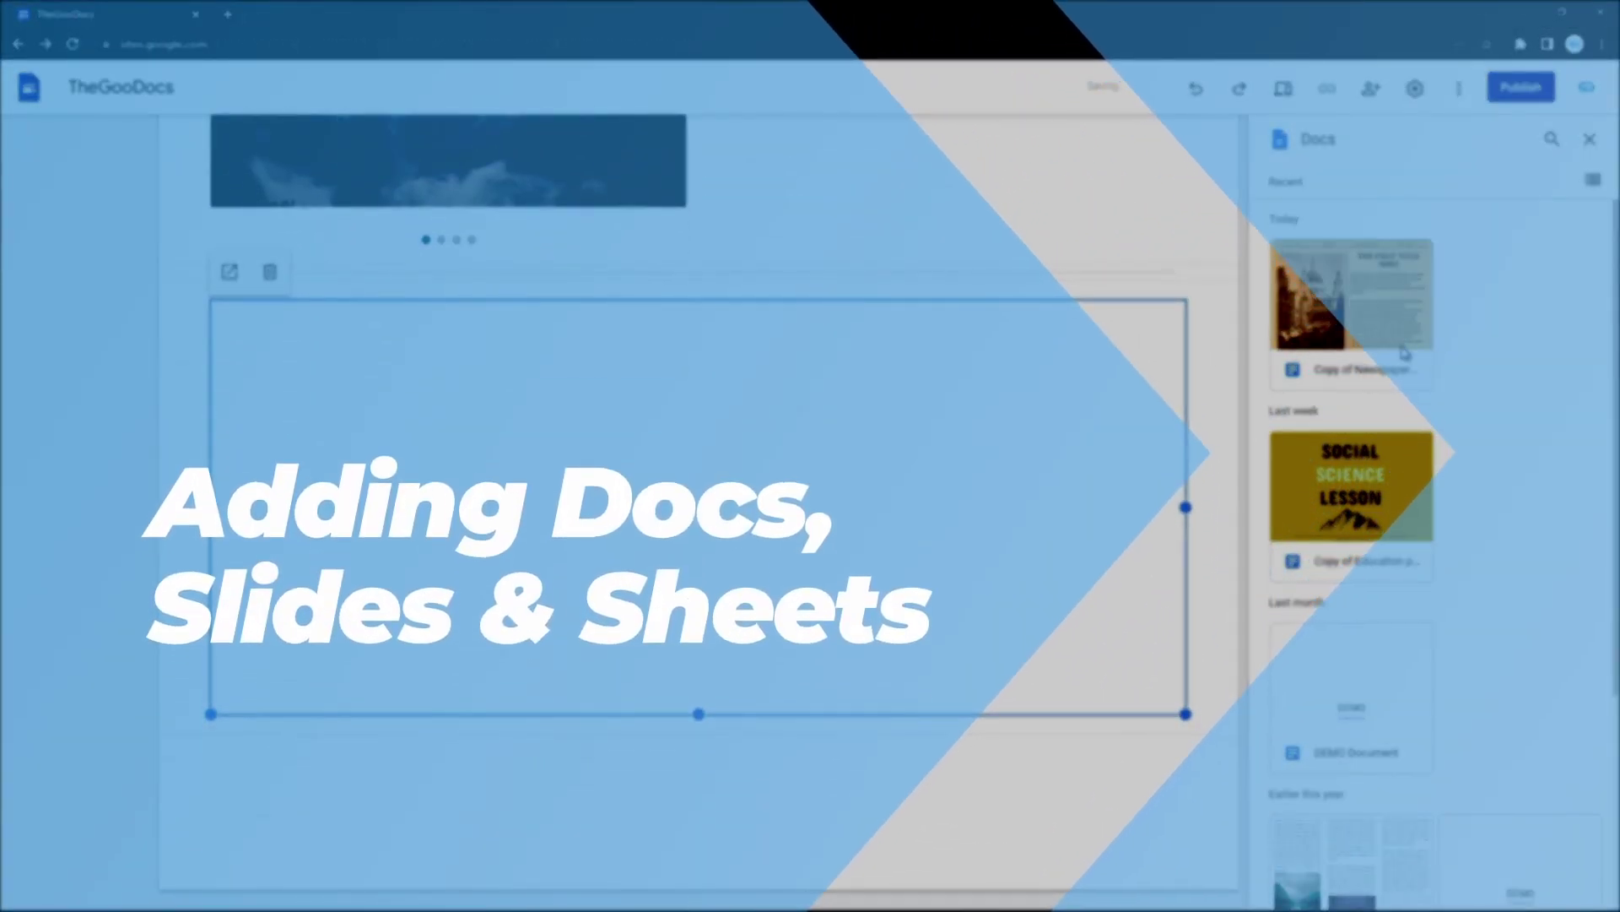
left_click(1405, 353)
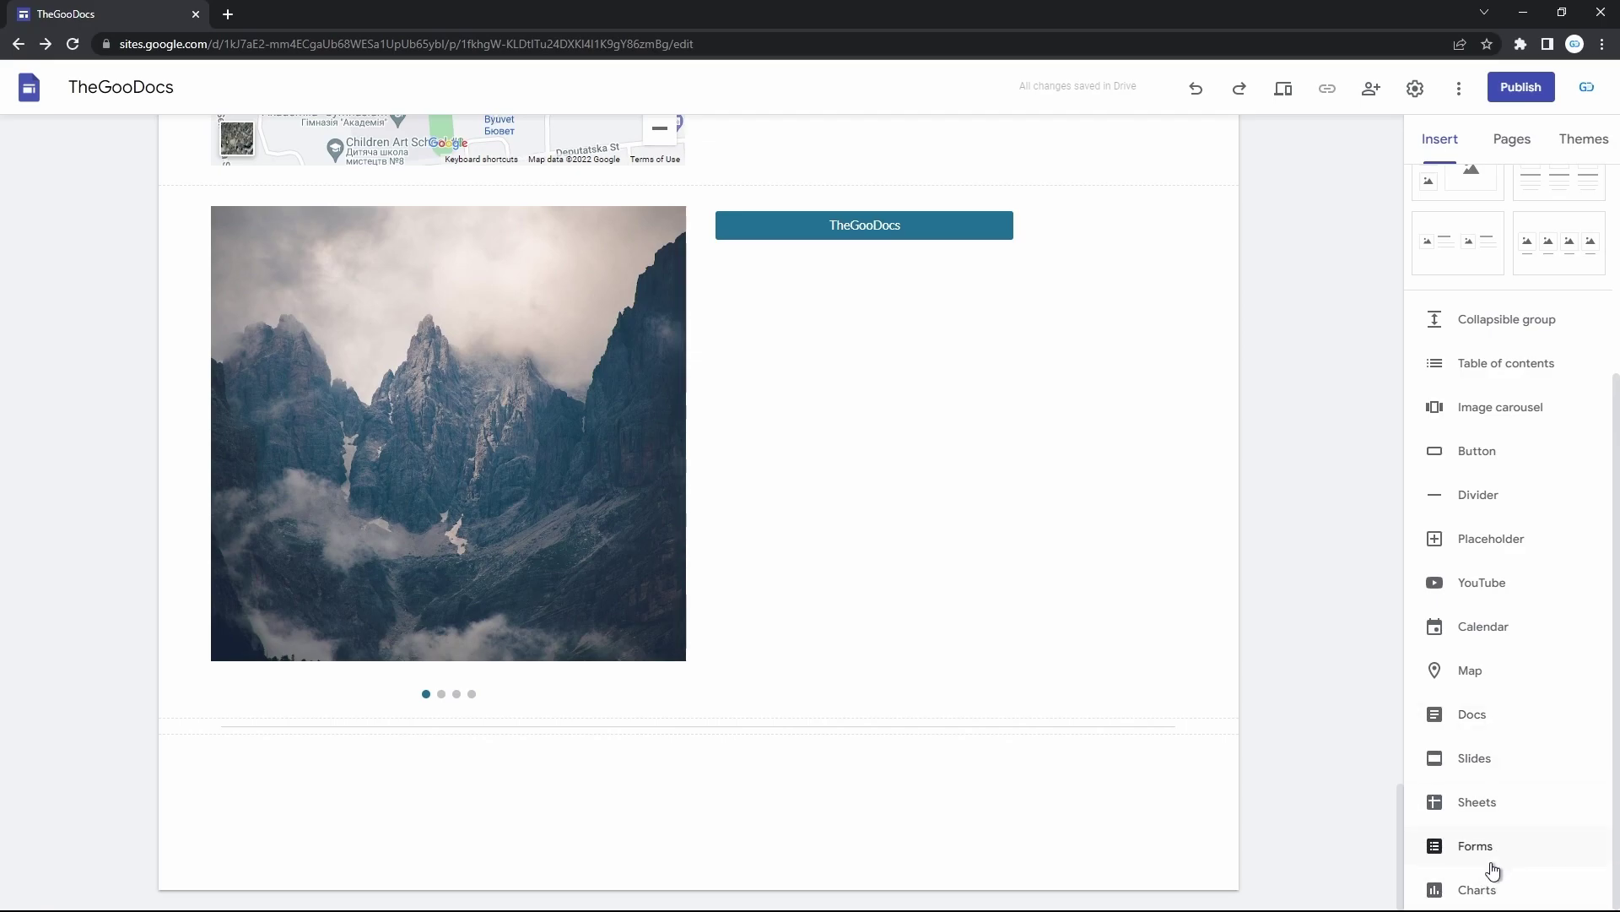
Insert the Copy of Newspaper doc and drag its corner to make it narrower and taller
left_click(1524, 726)
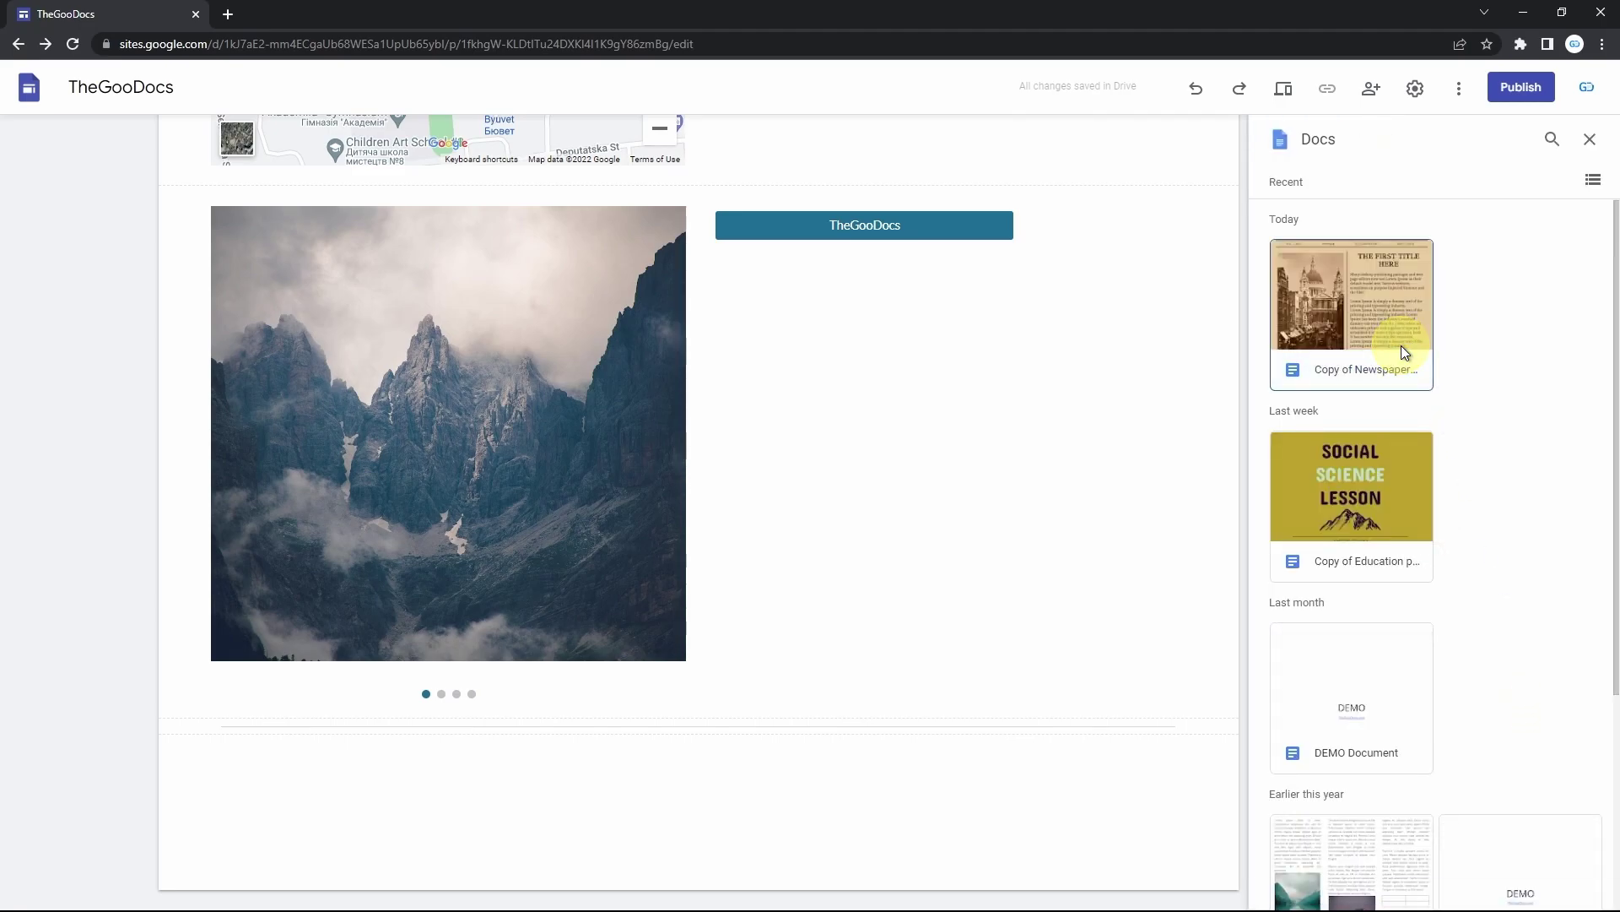
left_click(1404, 352)
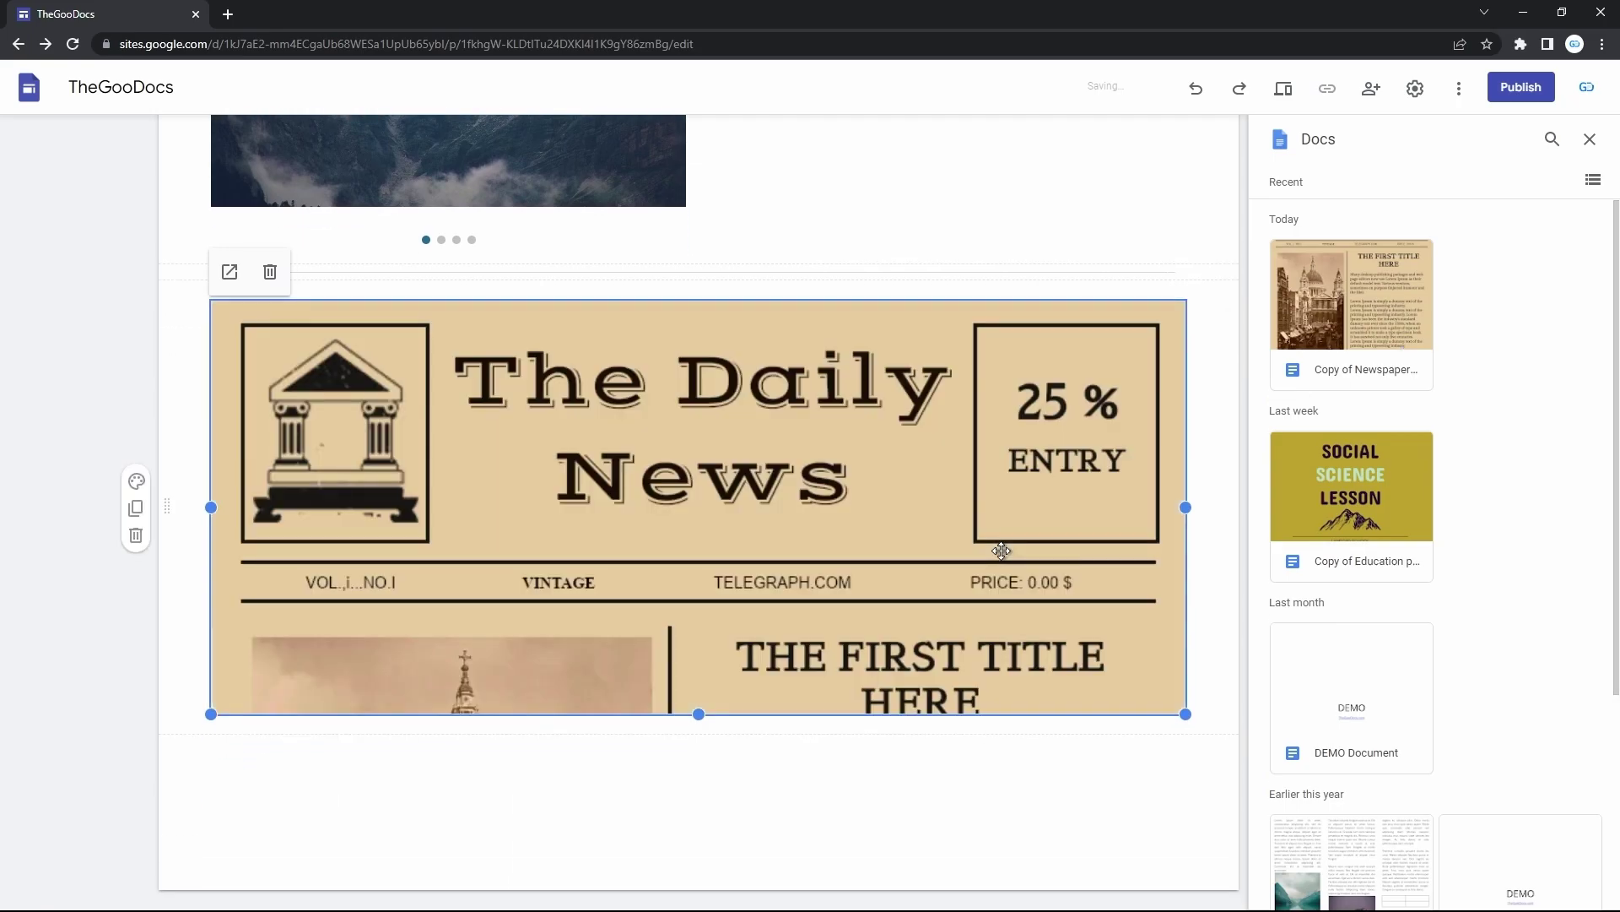
left_click_drag(1185, 714, 716, 741)
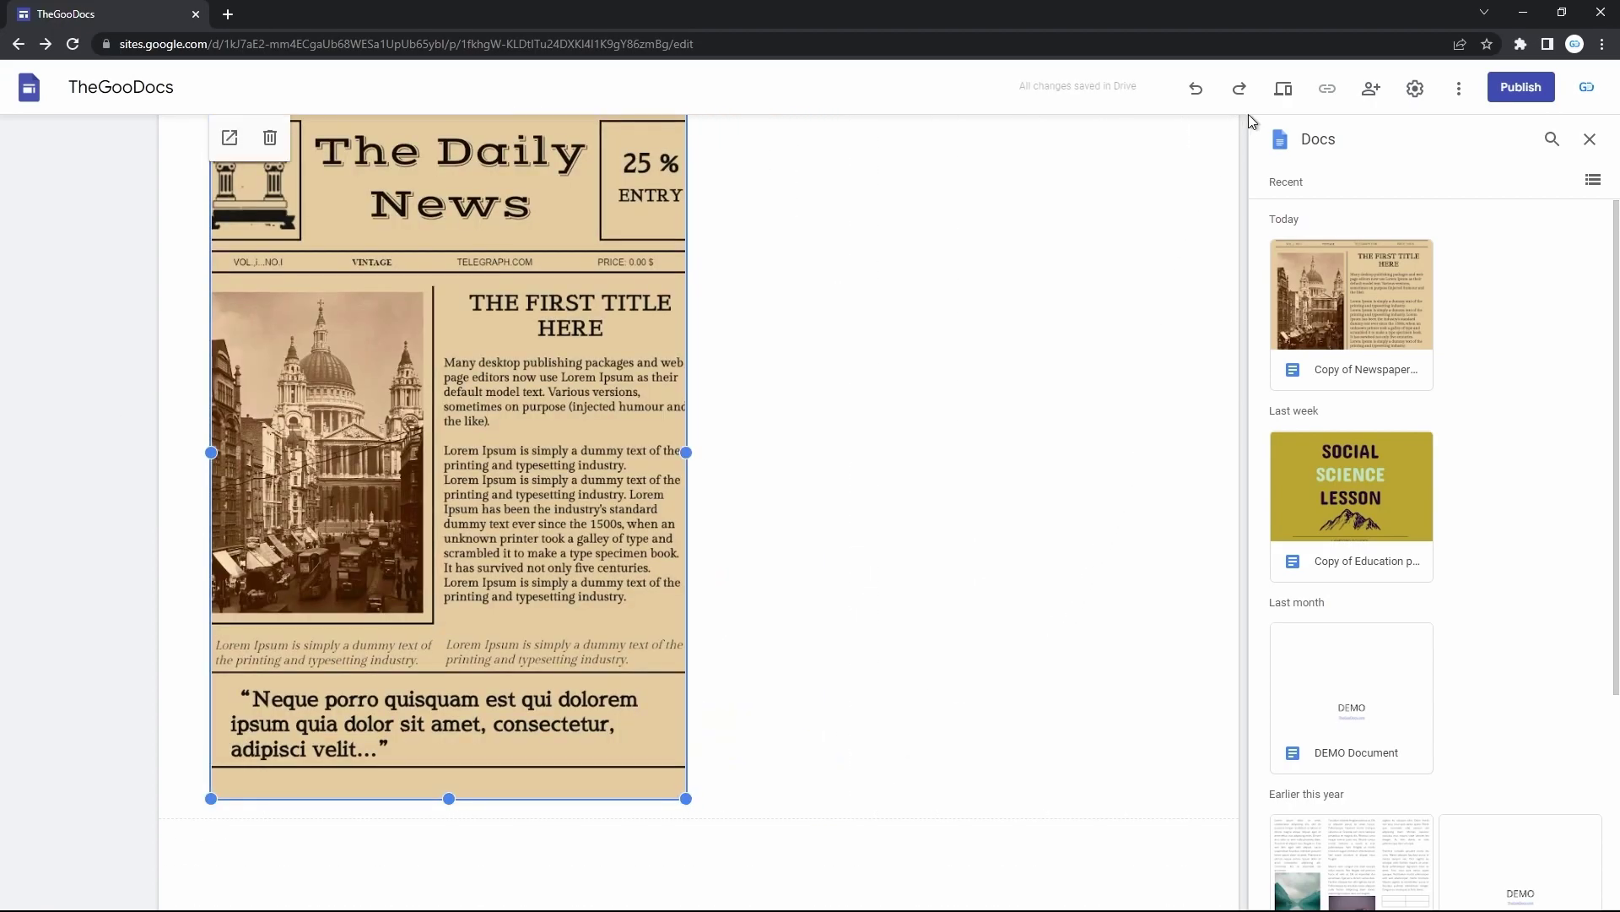
Preview the site and scroll down through the Daily News newspaper embed
left_click(1280, 93)
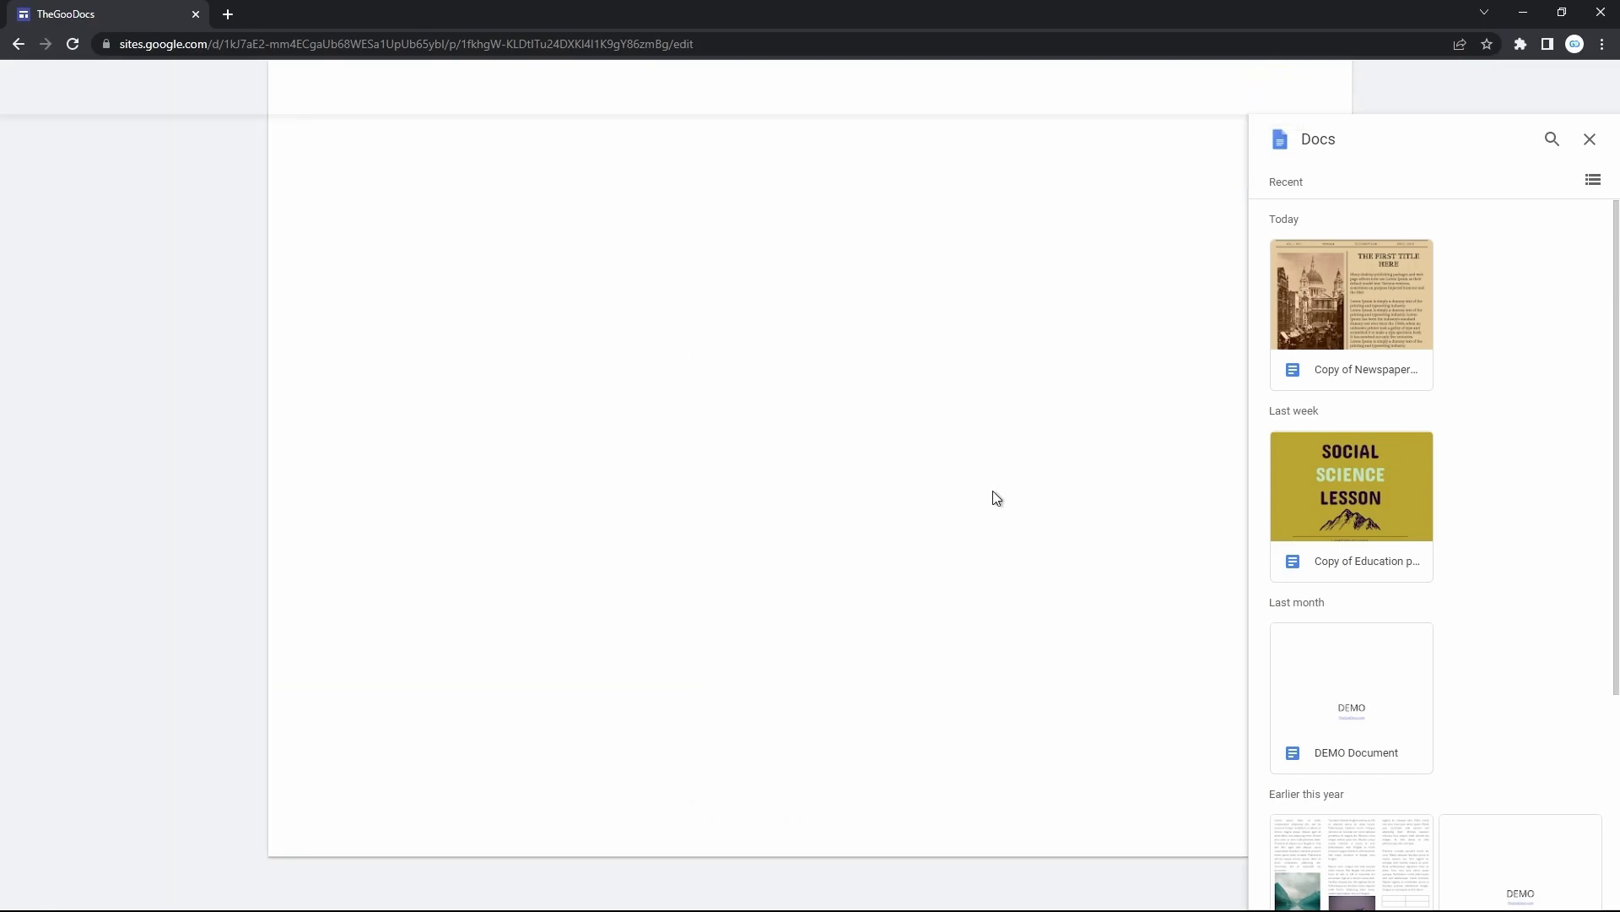
scroll(994, 498, "down", 20)
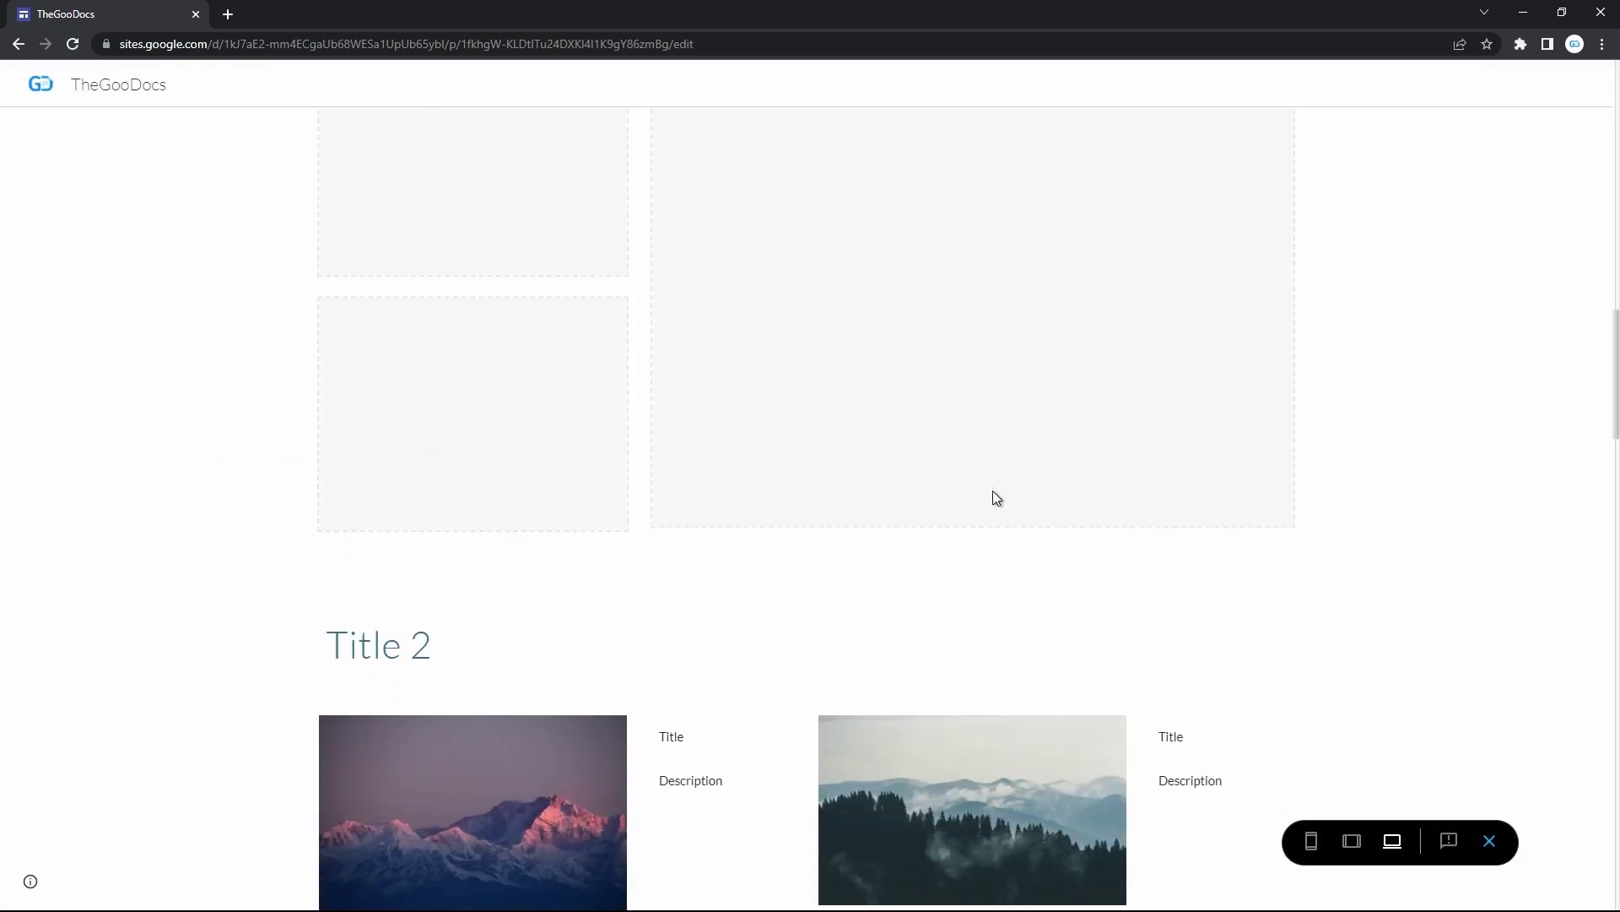
scroll(994, 497, "down", 10)
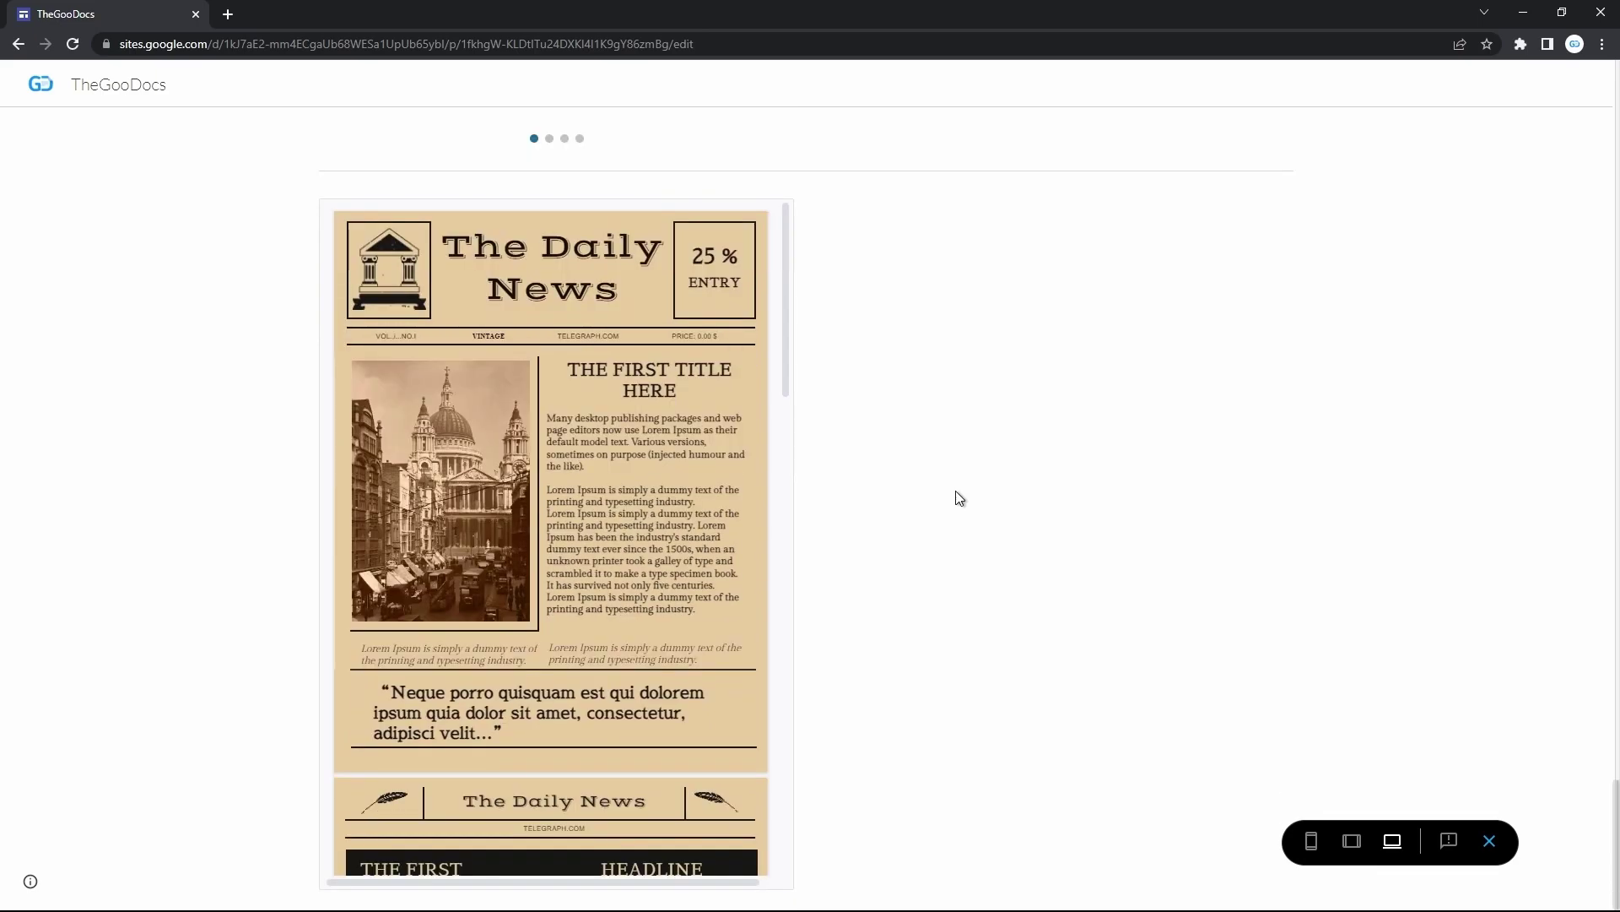
scroll(637, 639, "down", 3)
scroll(636, 639, "down", 5)
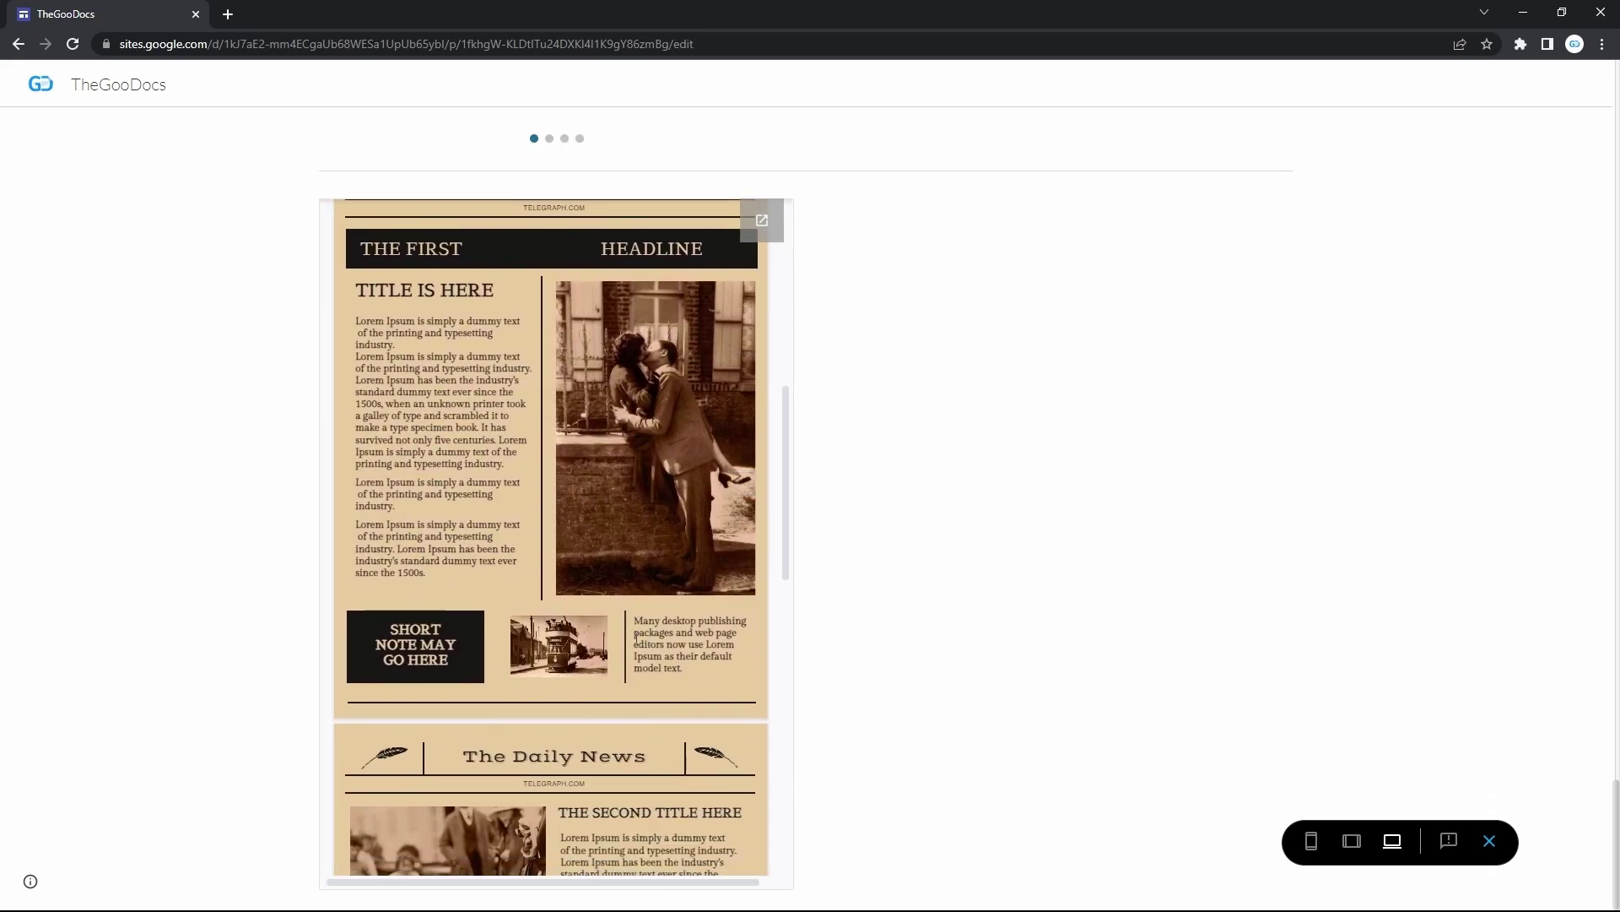
scroll(636, 639, "down", 3)
scroll(636, 639, "down", 5)
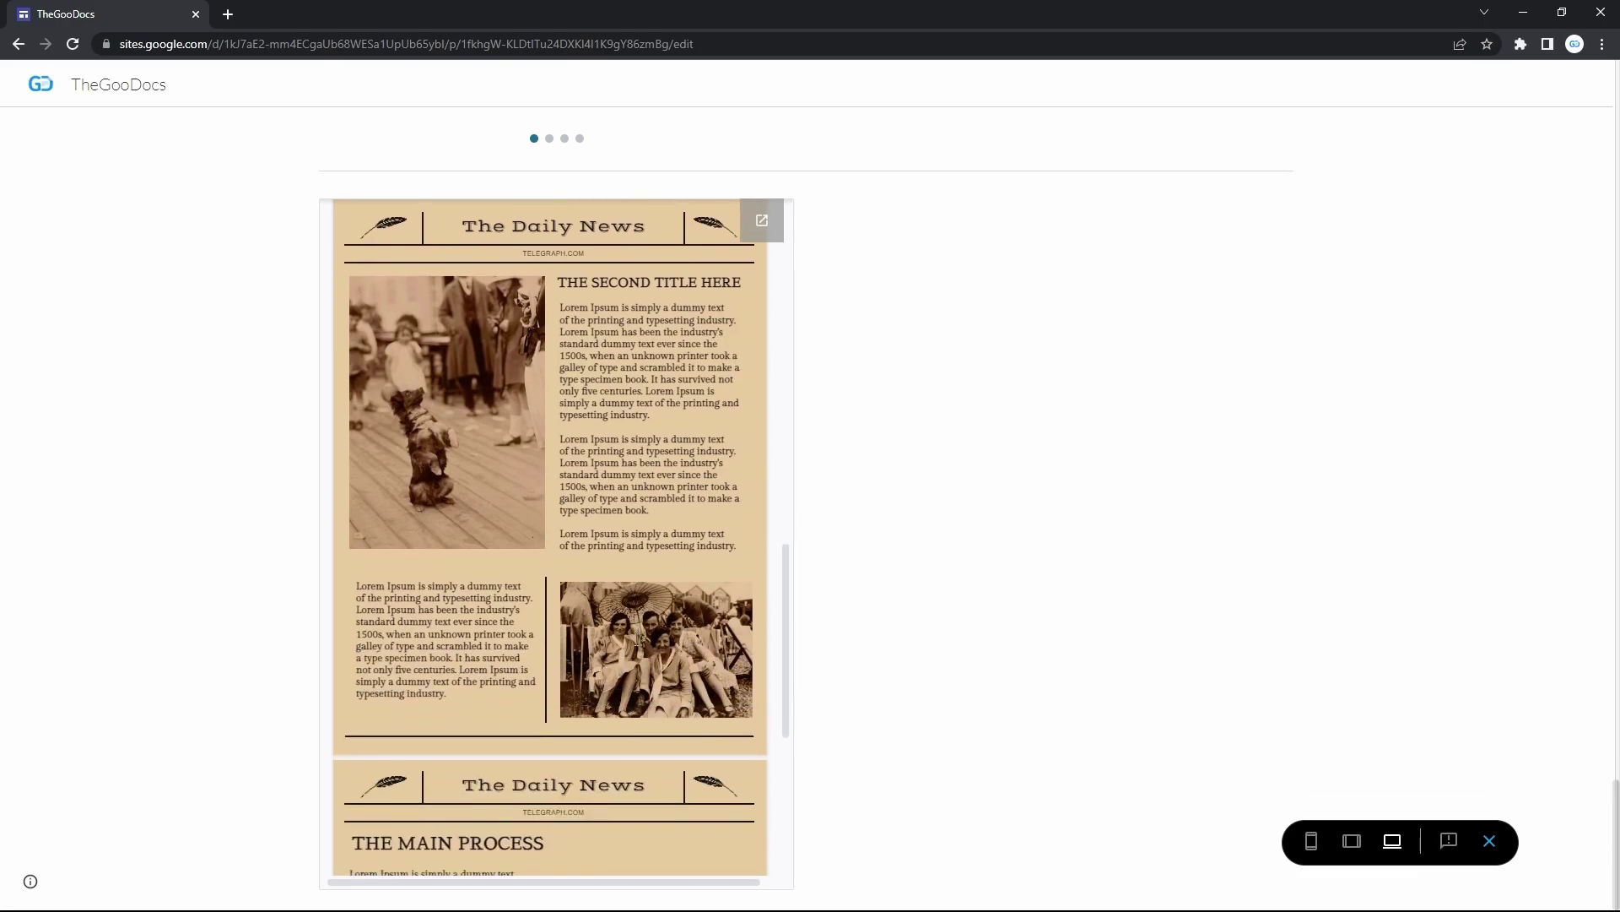
scroll(637, 639, "up", 4)
scroll(636, 639, "up", 4)
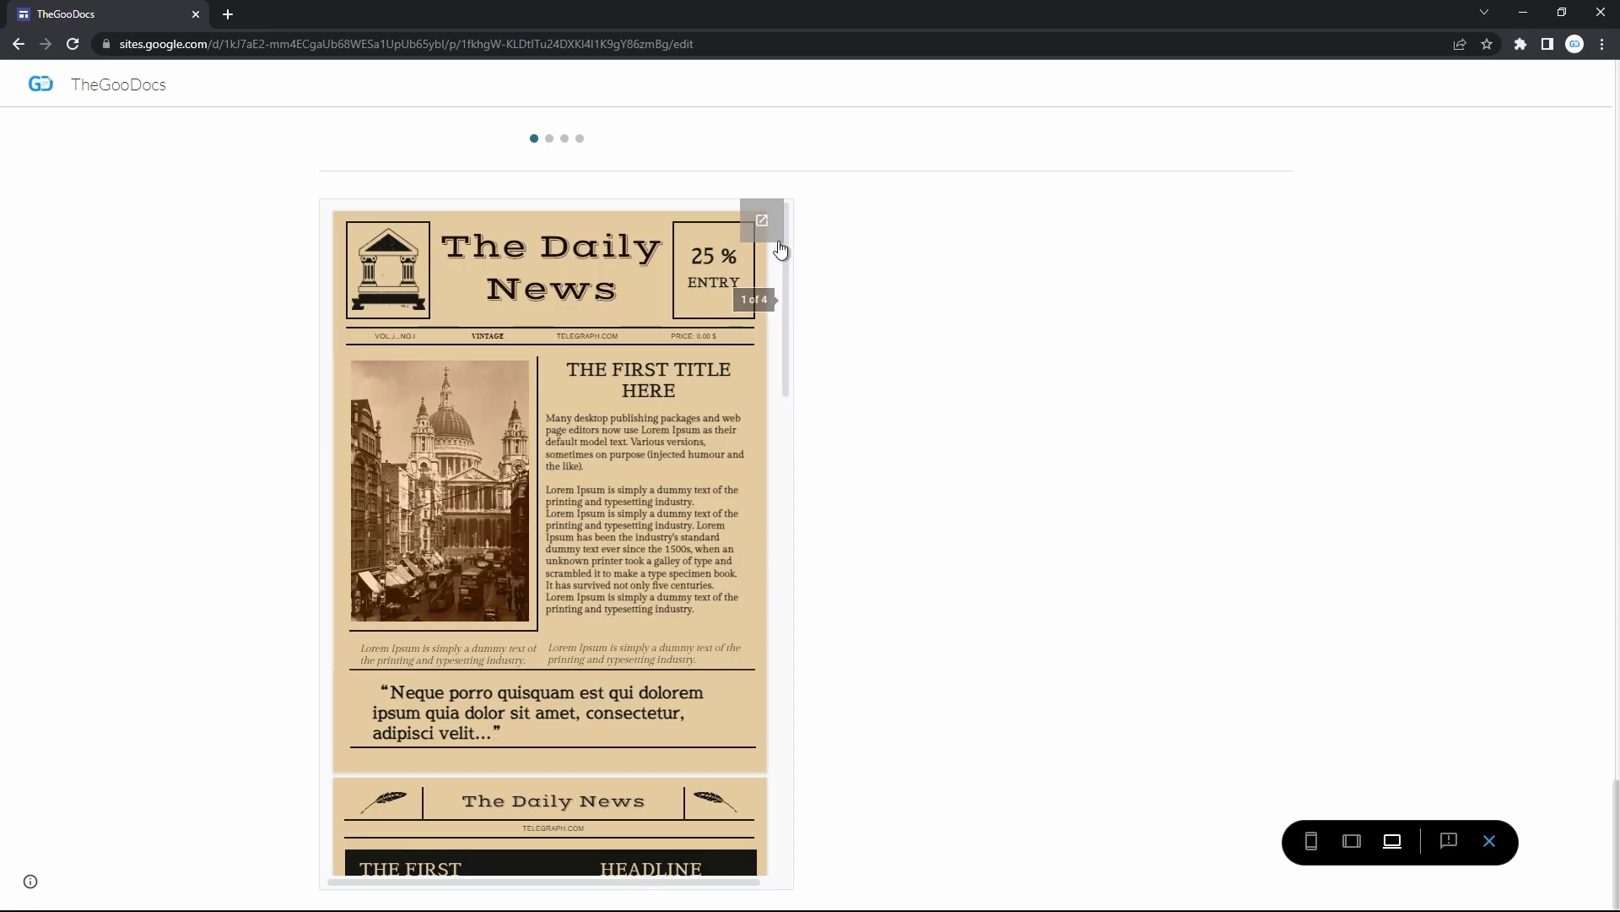
Open Copy of Newspaper_A4 in its own tab, scroll it, close the tab, and exit preview
left_click(773, 236)
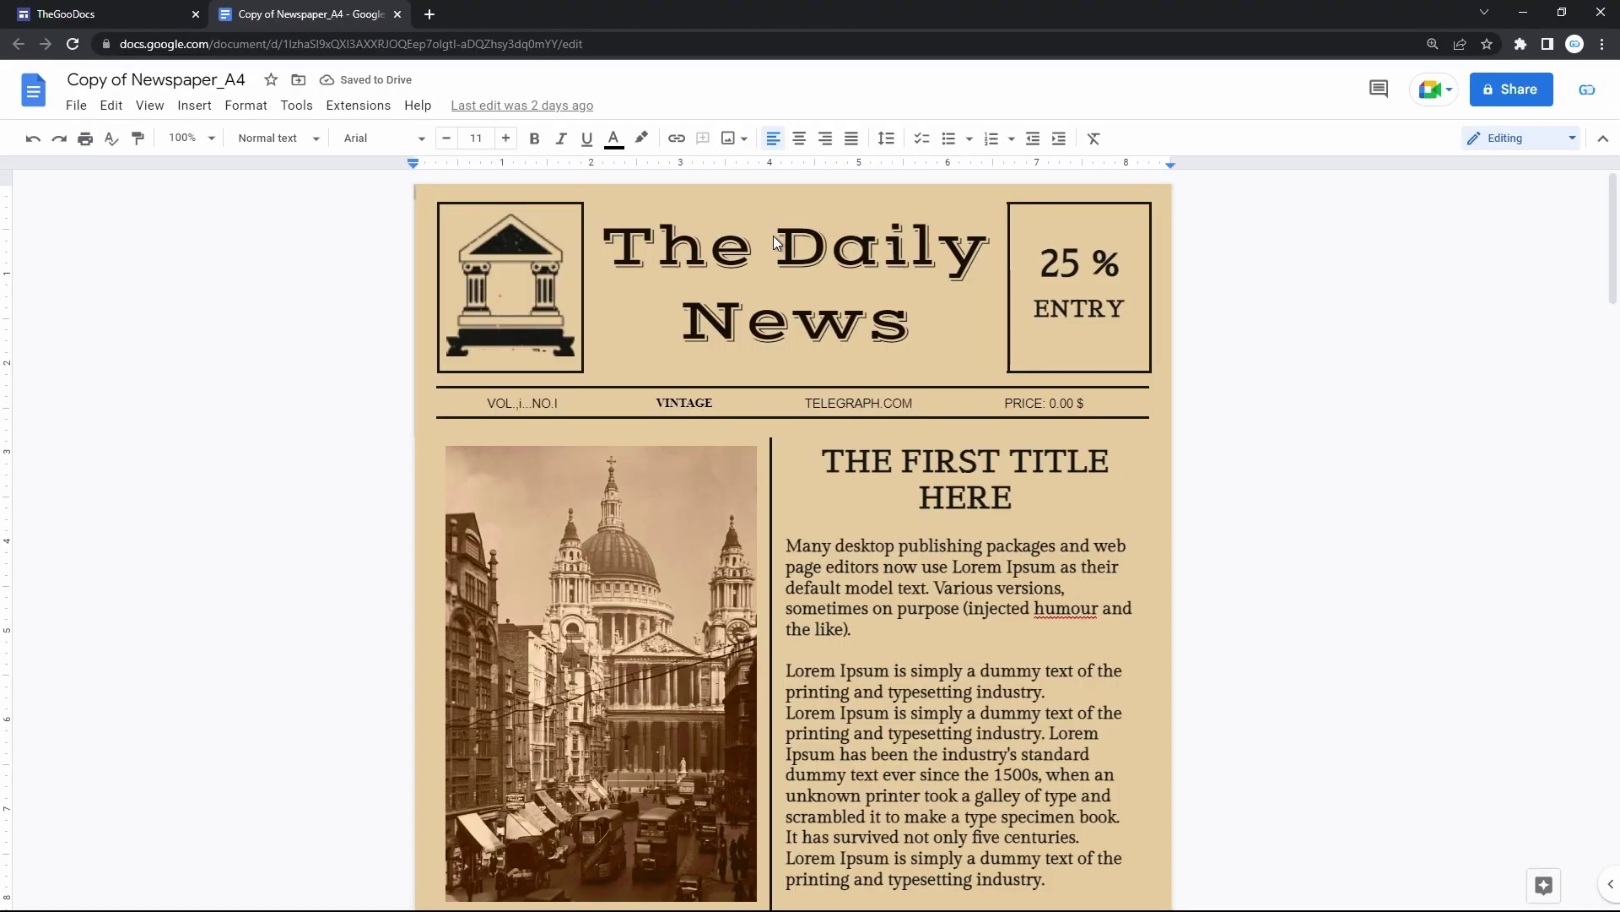
scroll(834, 483, "down", 20)
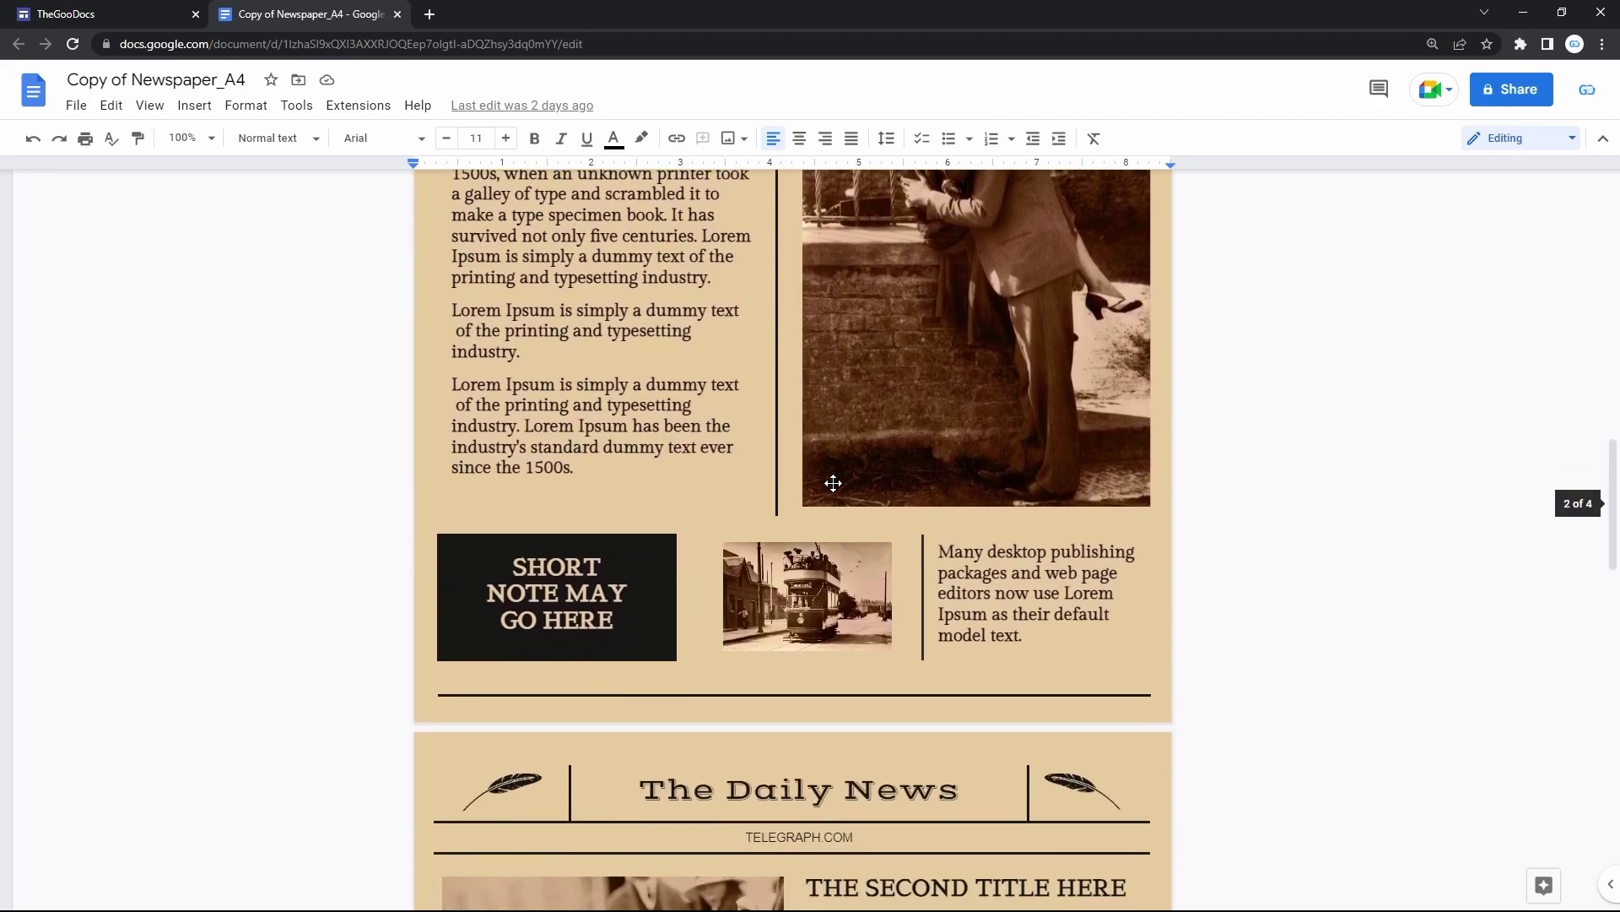
scroll(833, 482, "down", 2)
key("ctrl+w")
left_click(1491, 842)
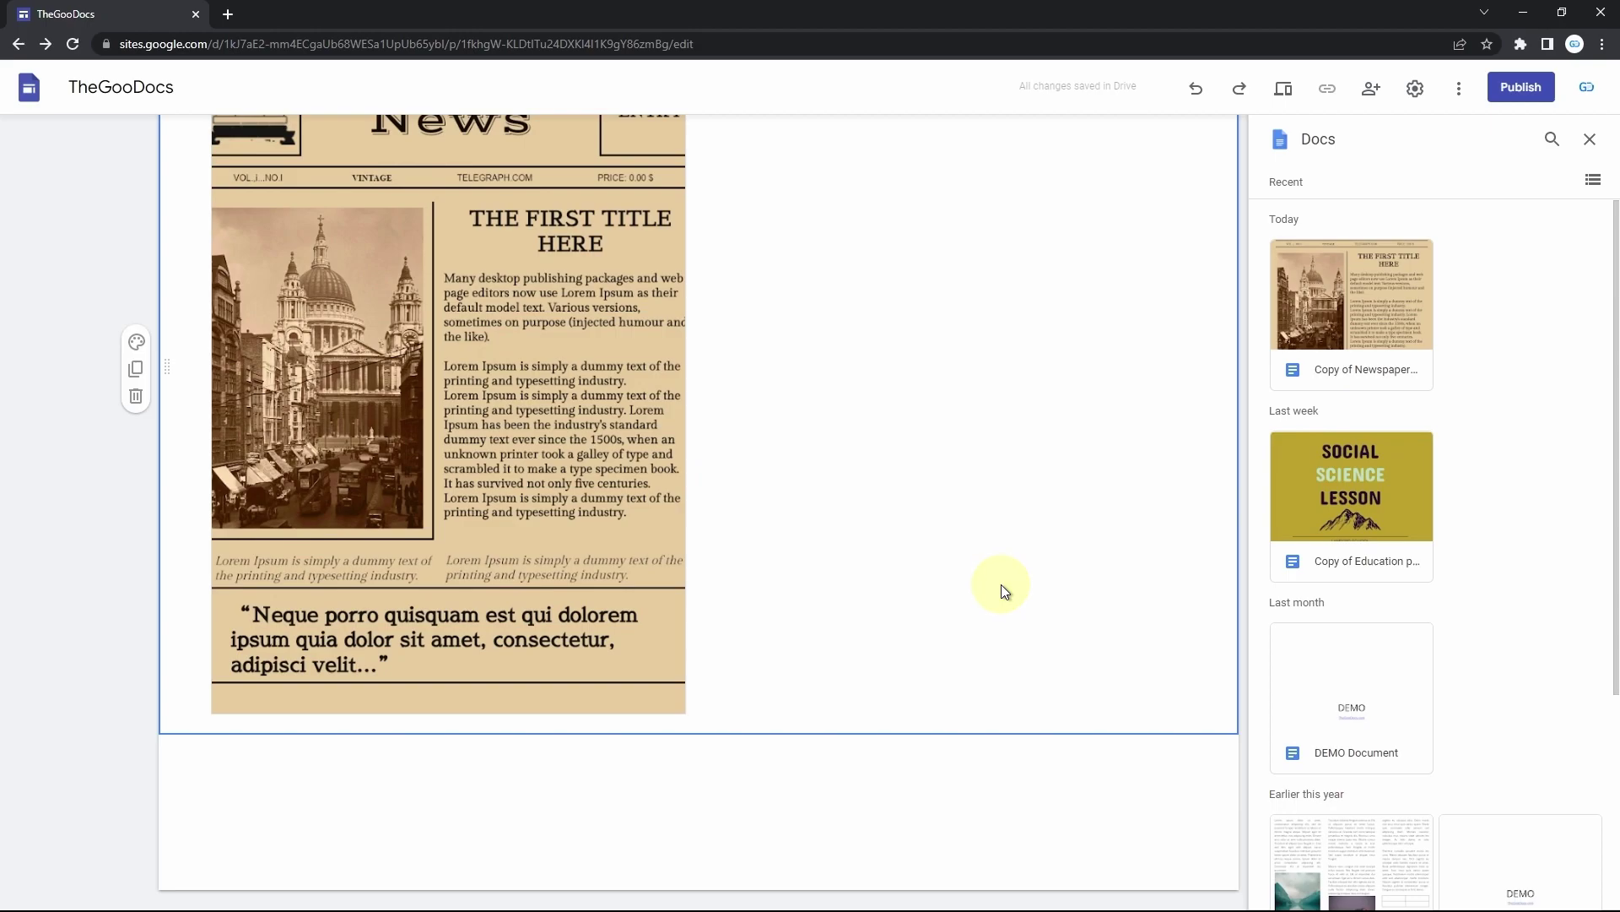
Insert the Photo Album presentation below the newspaper, then center and enlarge it
left_click(1589, 140)
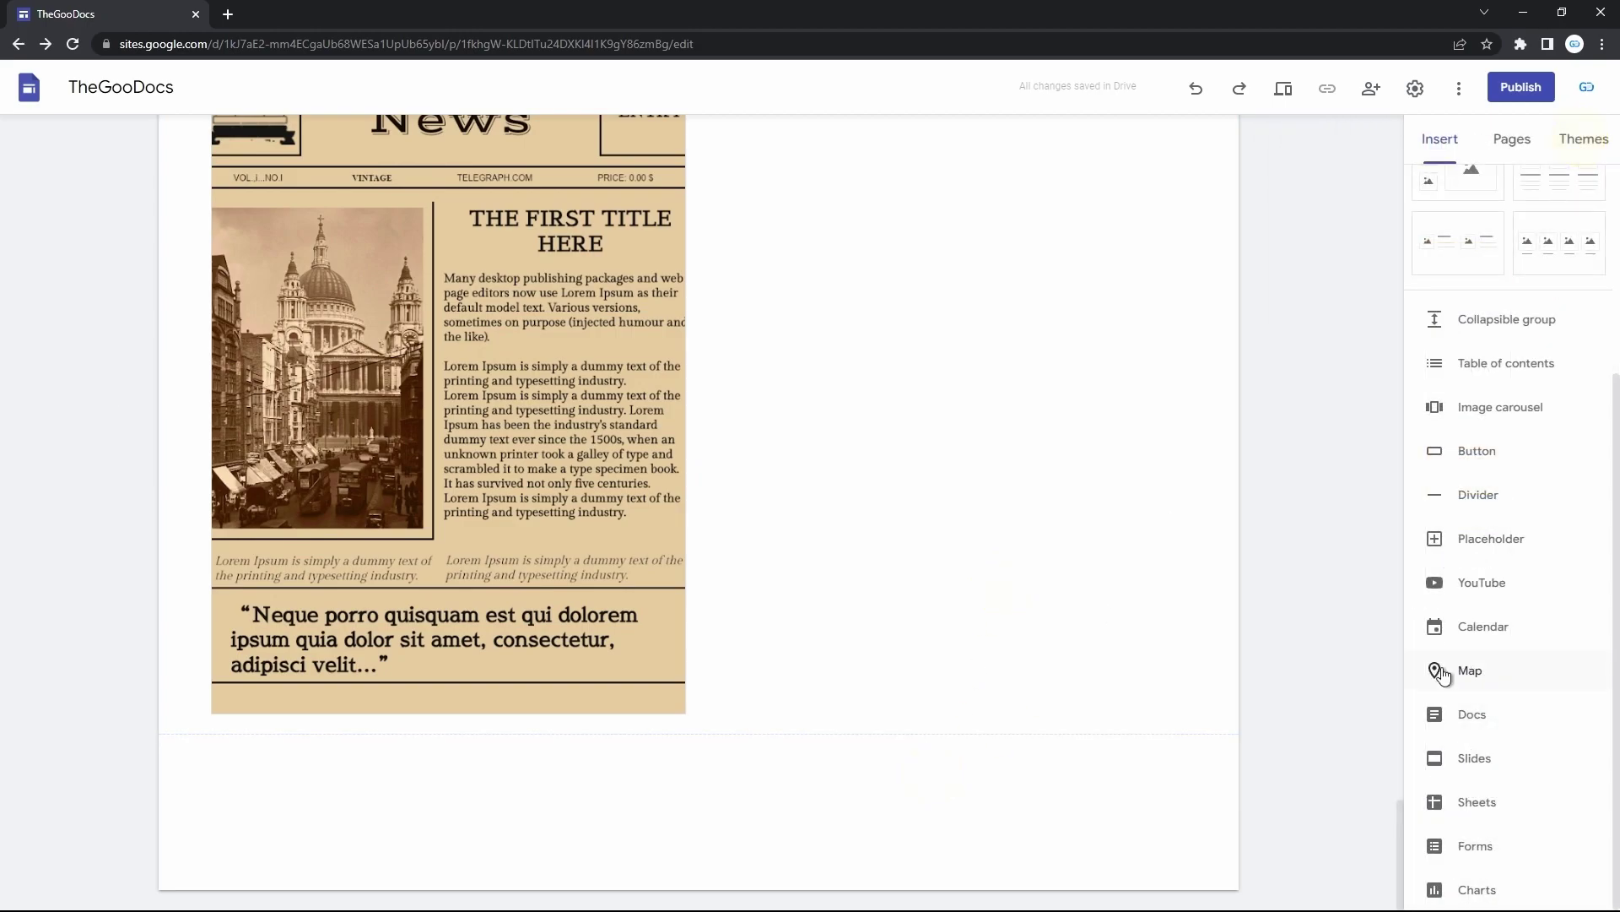
left_click(1463, 747)
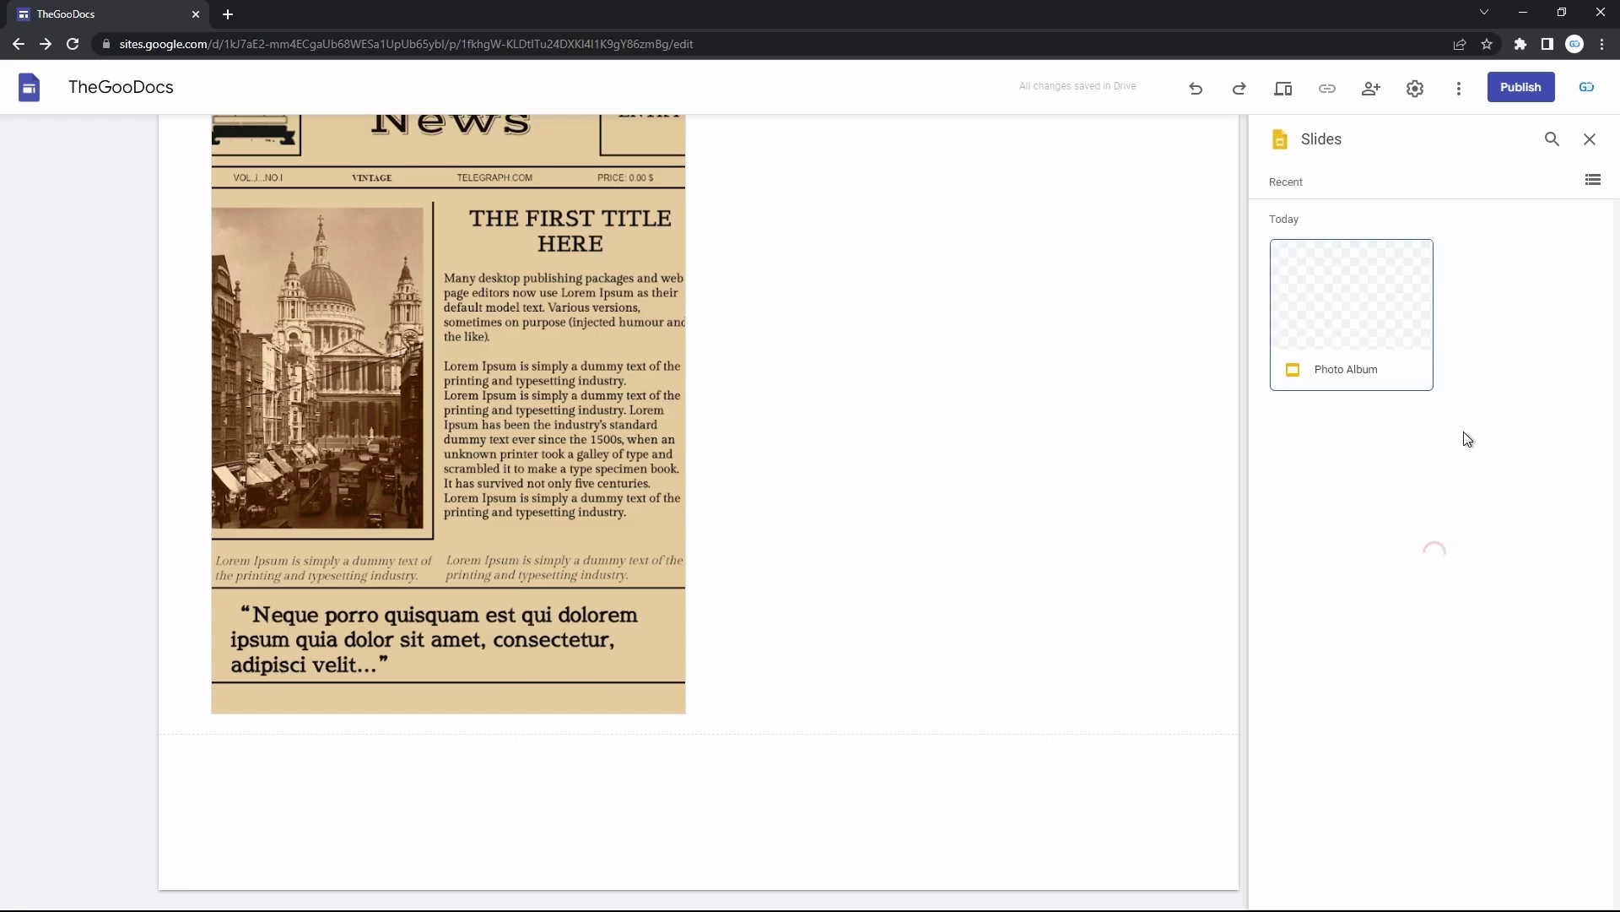
left_click(1366, 319)
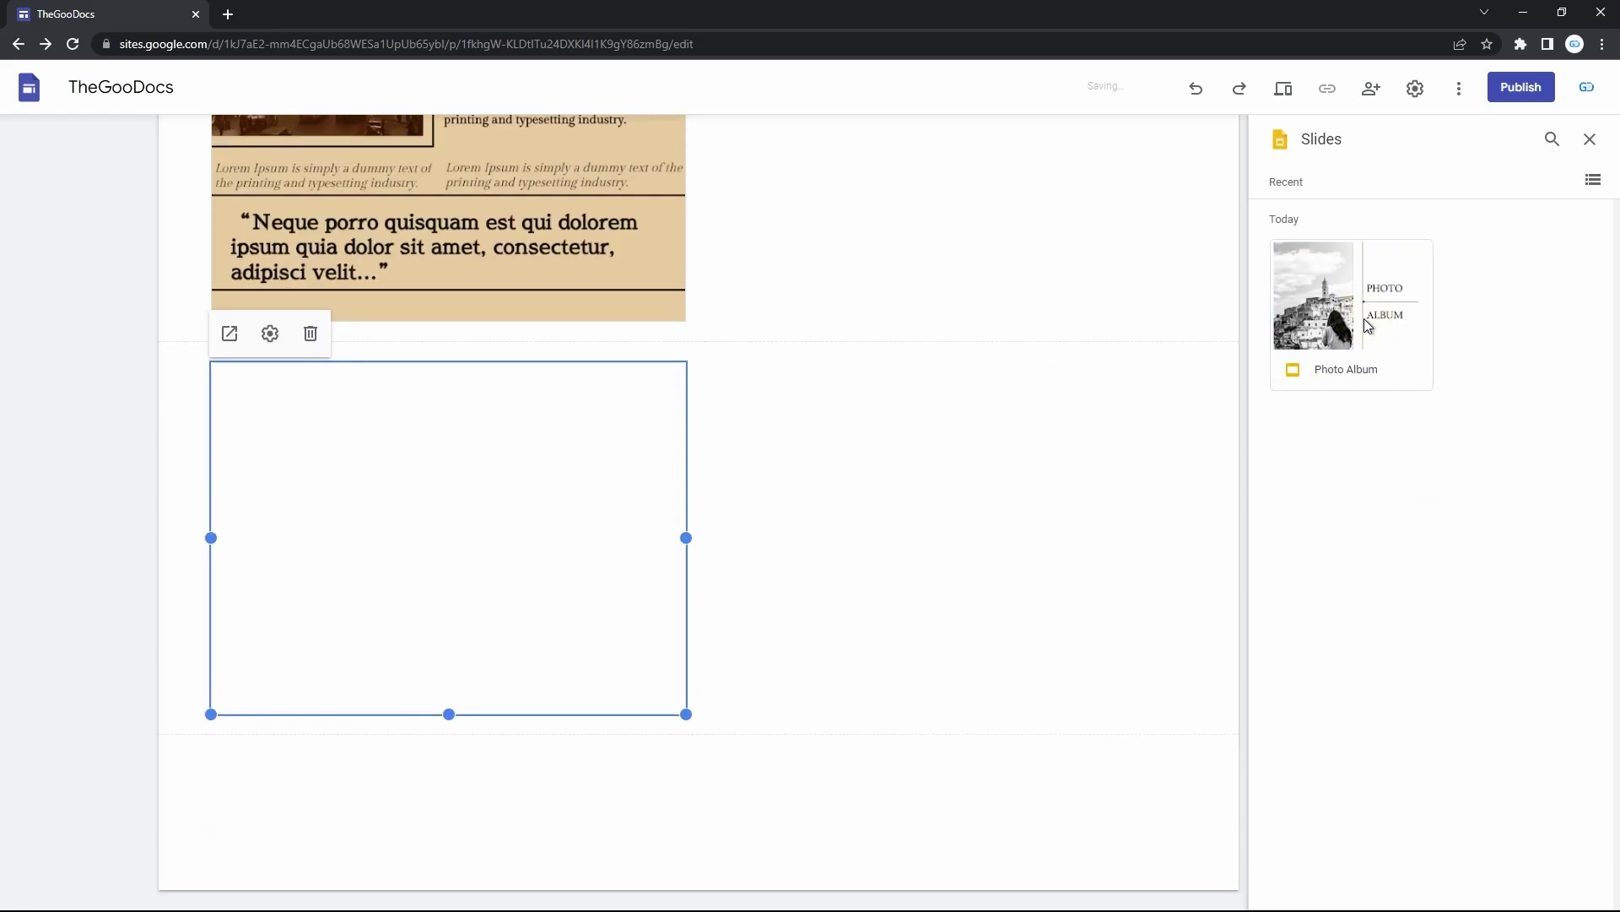
left_click_drag(641, 523, 728, 510)
left_click_drag(938, 714, 1122, 844)
Review the Photo Album embed's playback settings and confirm them
scroll(962, 706, "down", 2)
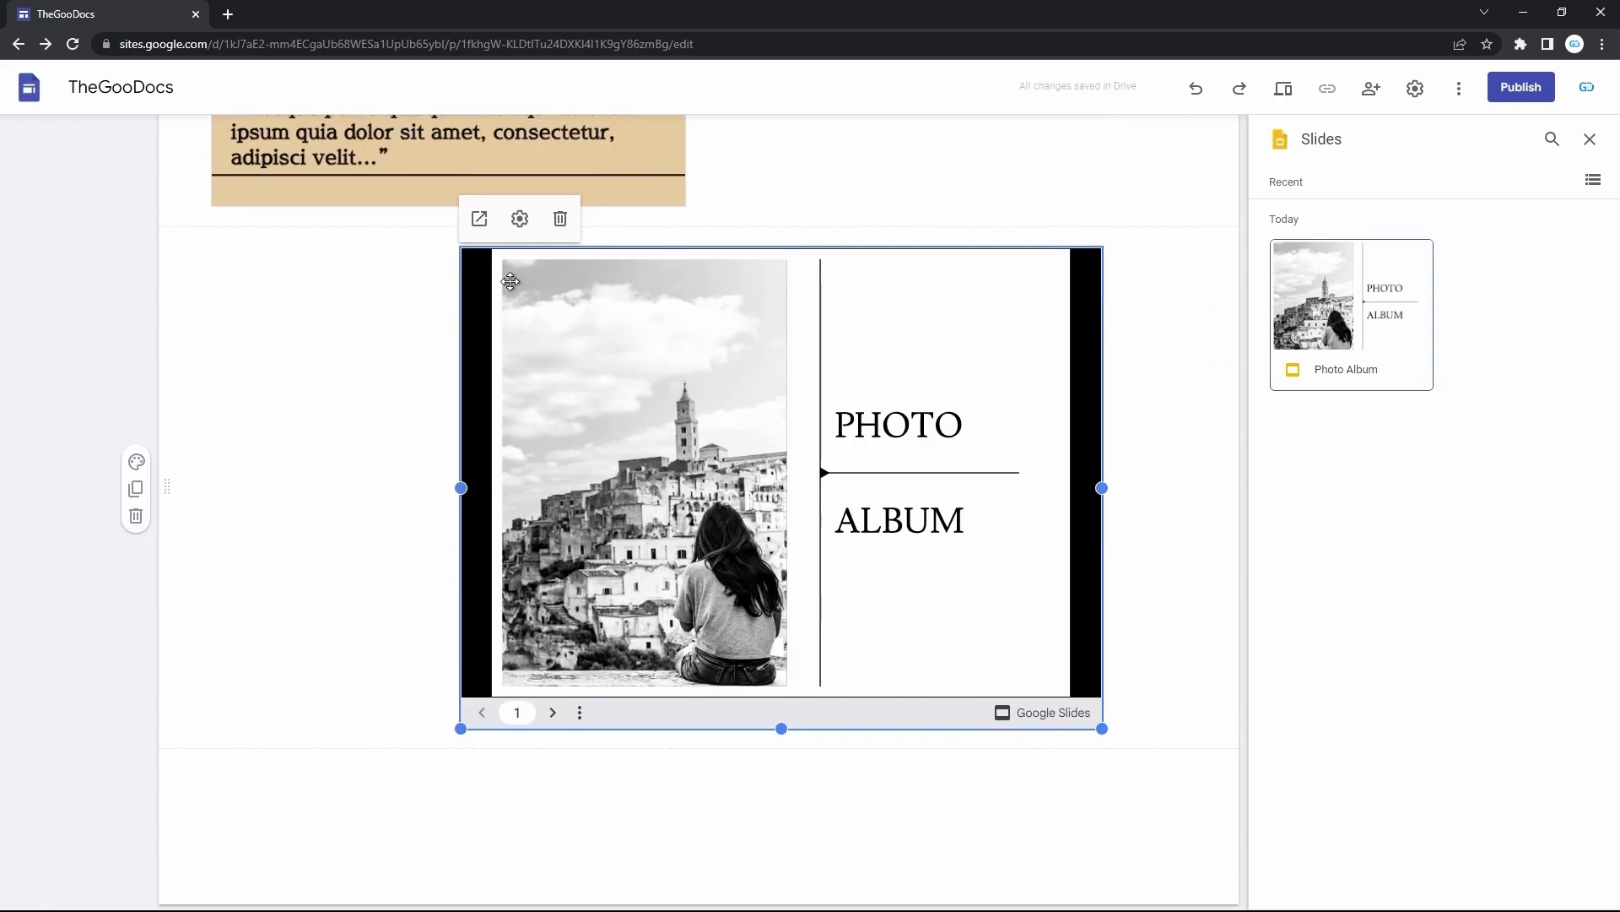
left_click(520, 219)
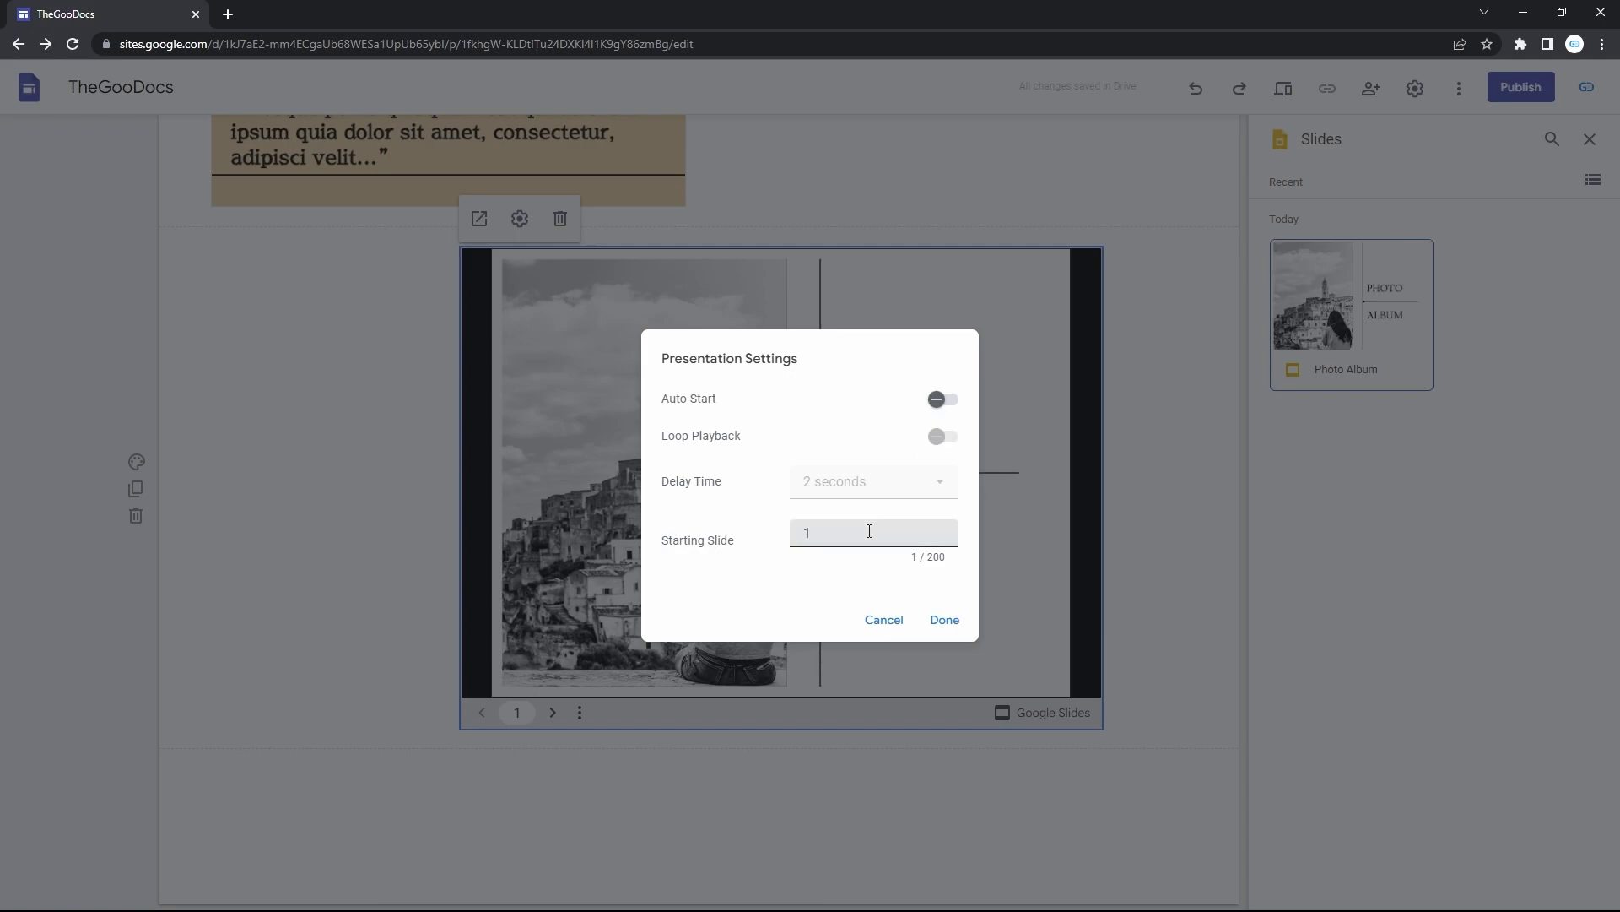
left_click(941, 623)
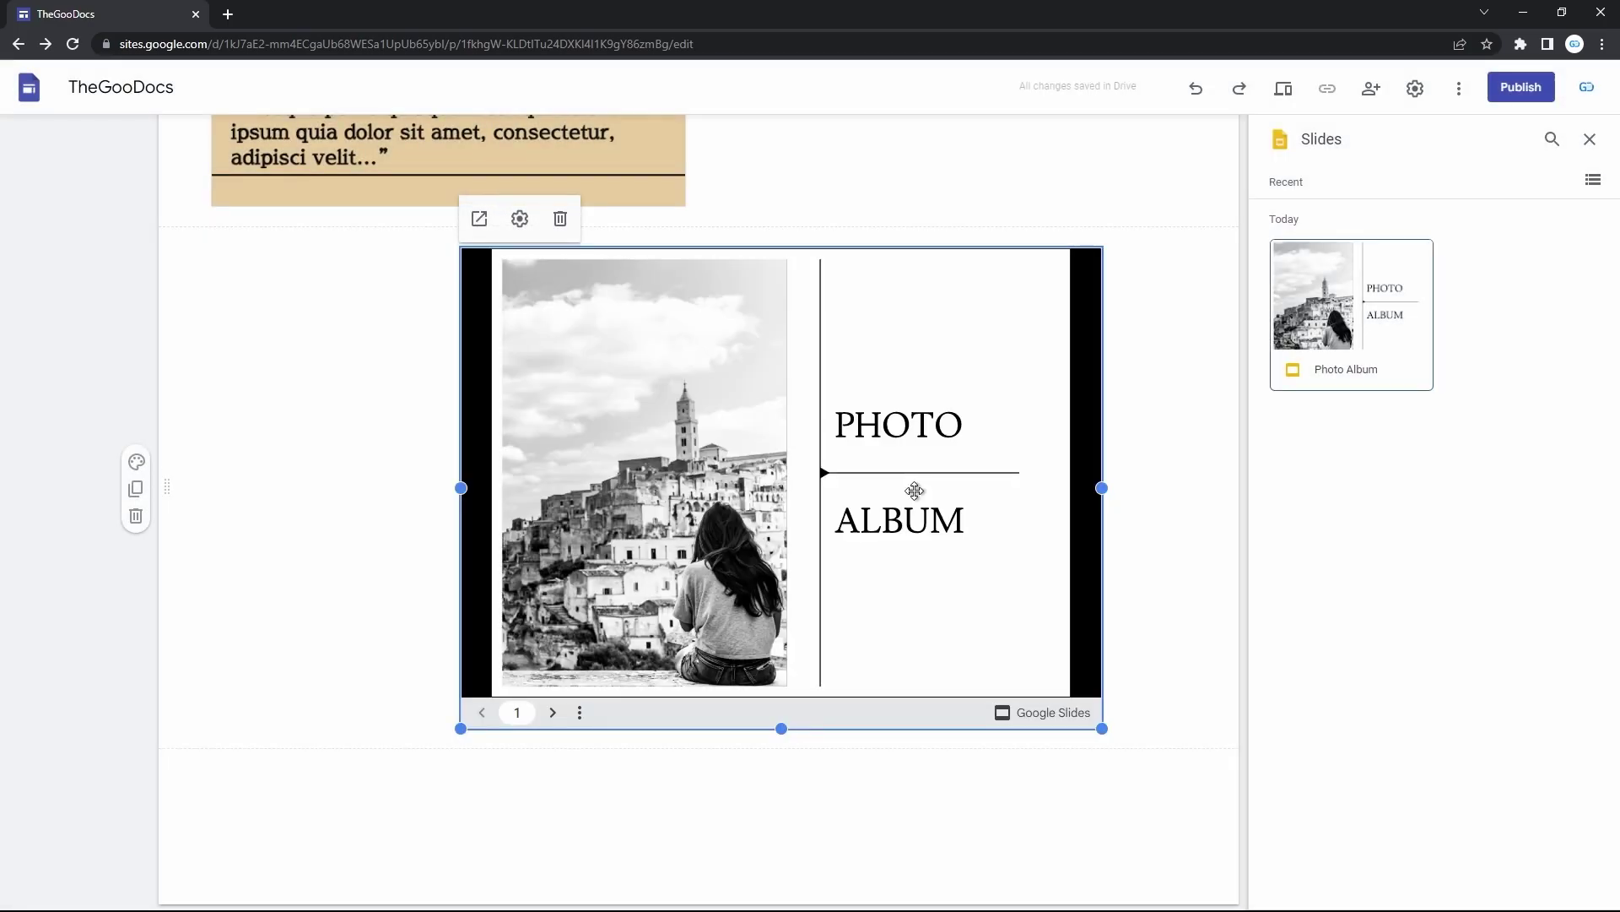
left_click(1283, 88)
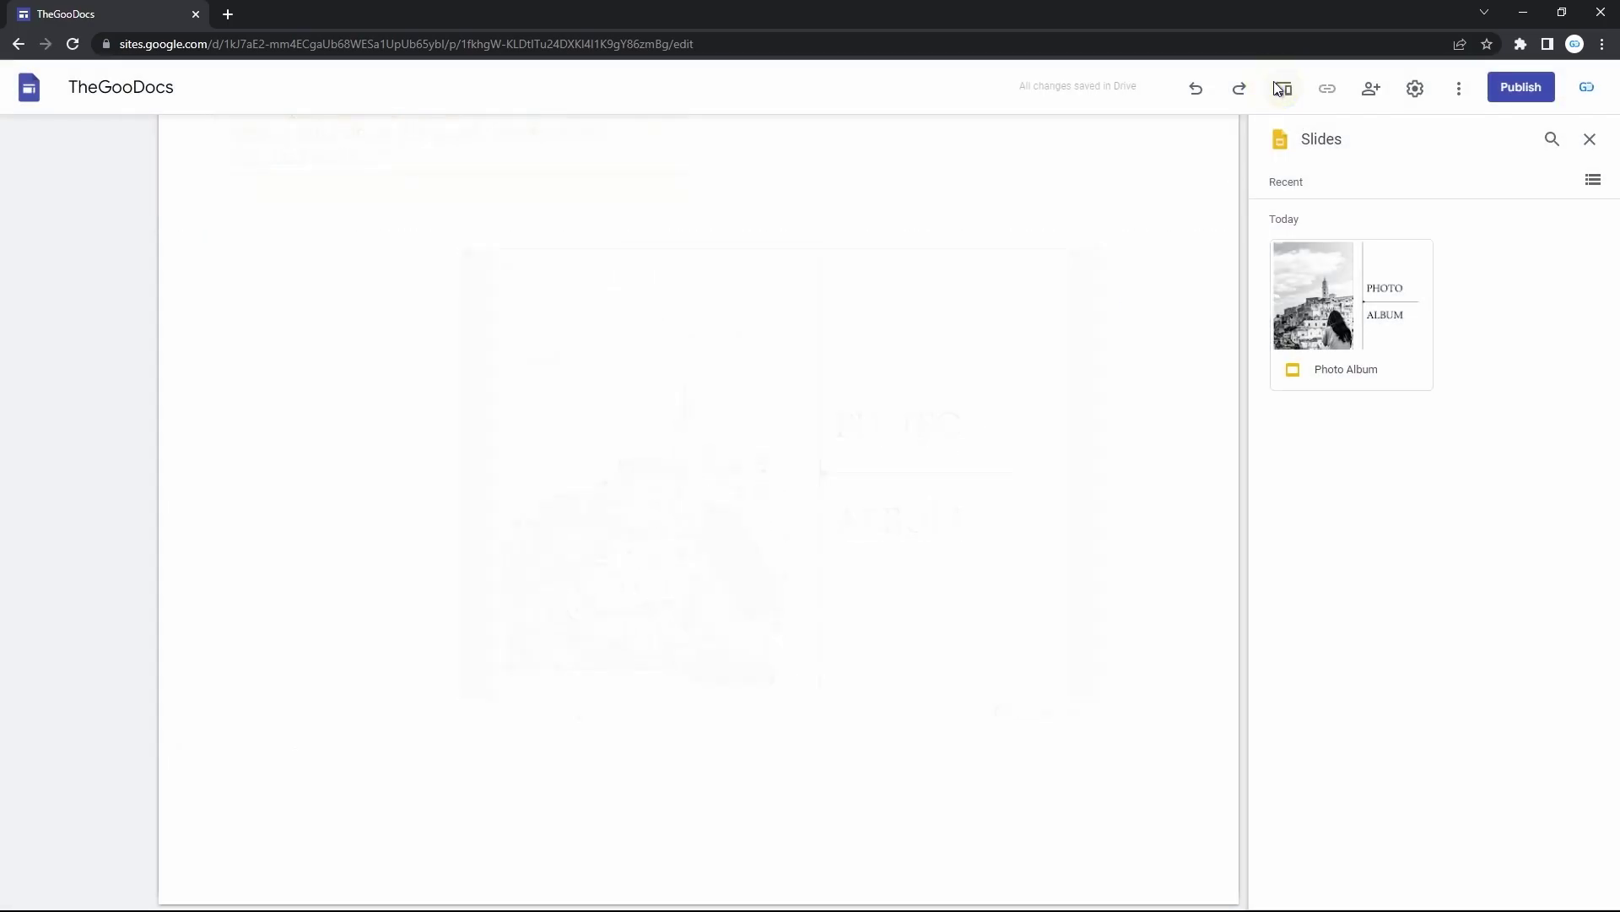
scroll(996, 510, "down", 20)
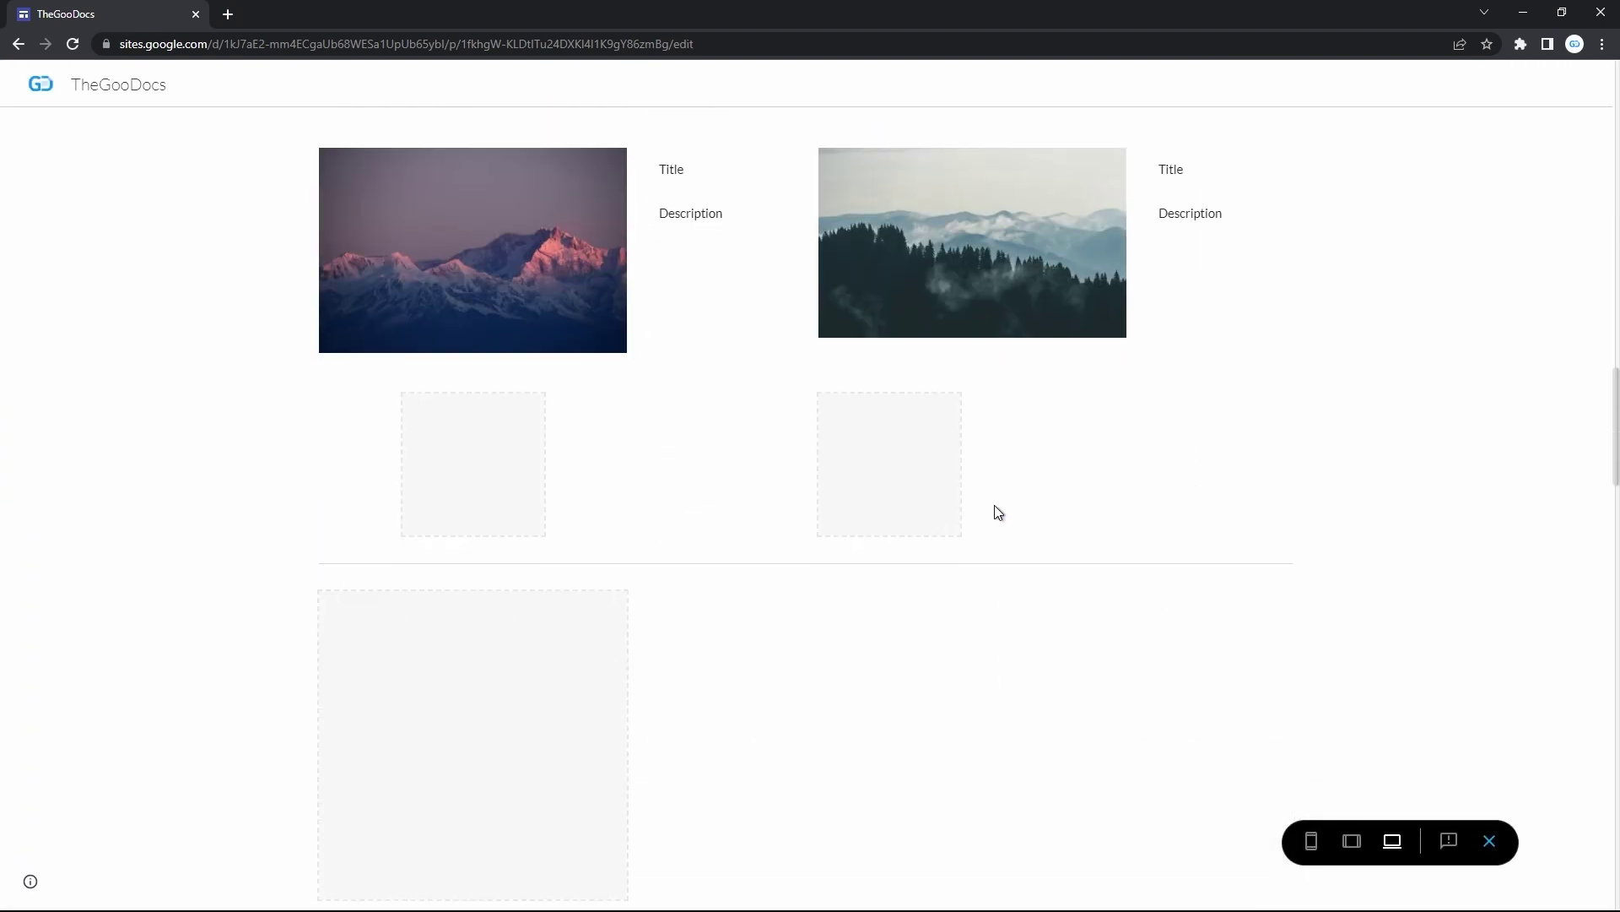
scroll(995, 510, "down", 20)
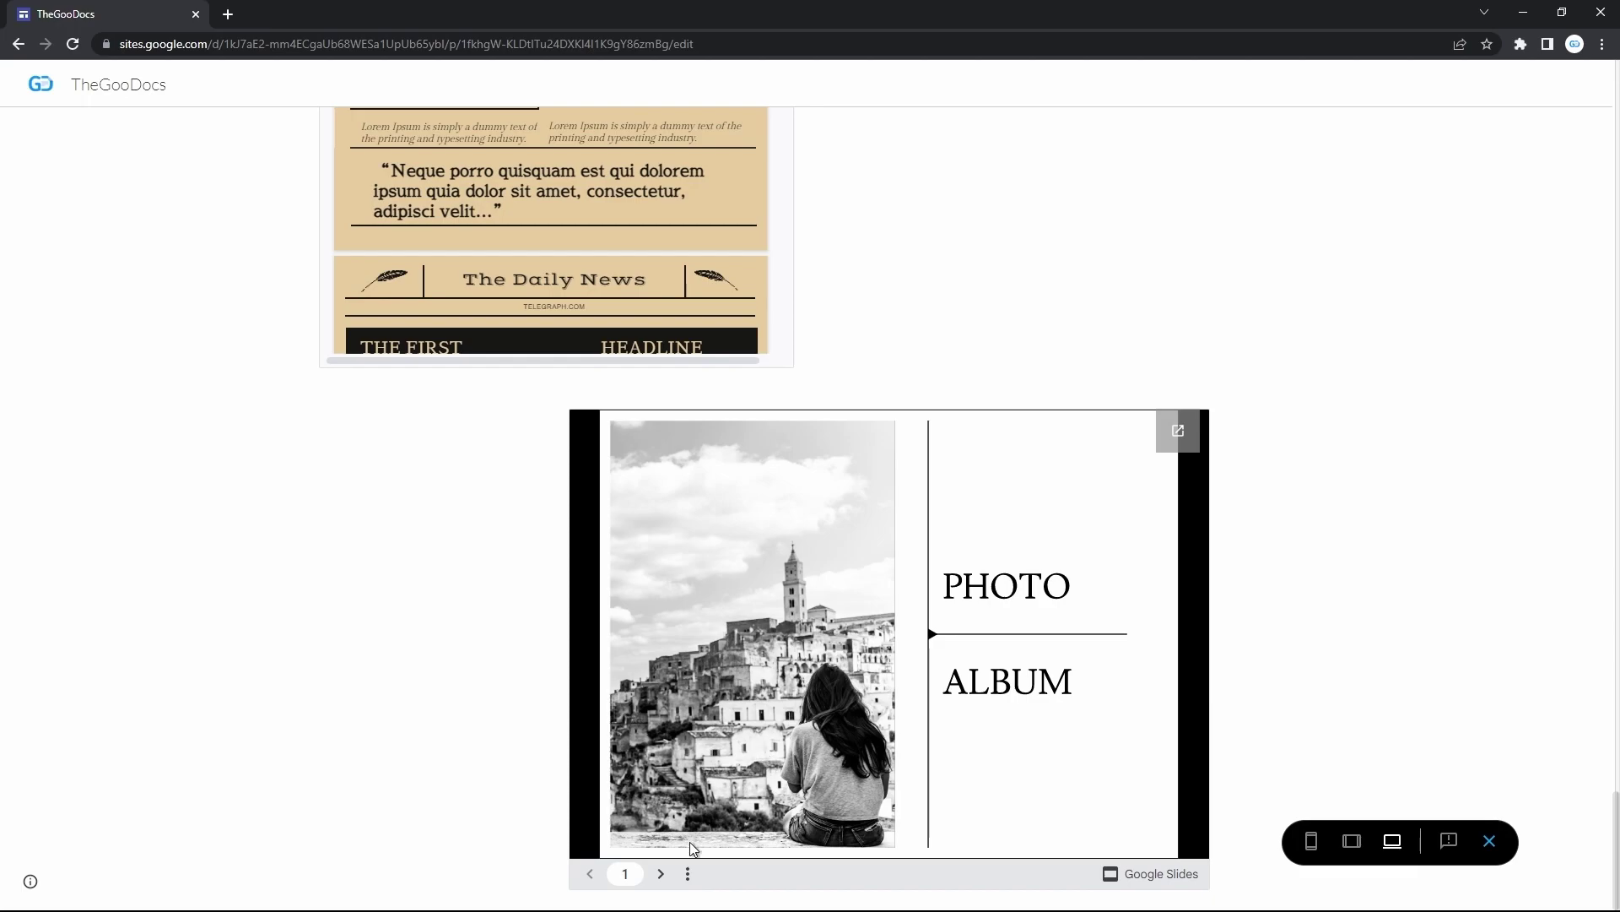
left_click(662, 875)
left_click(662, 874)
left_click(663, 874)
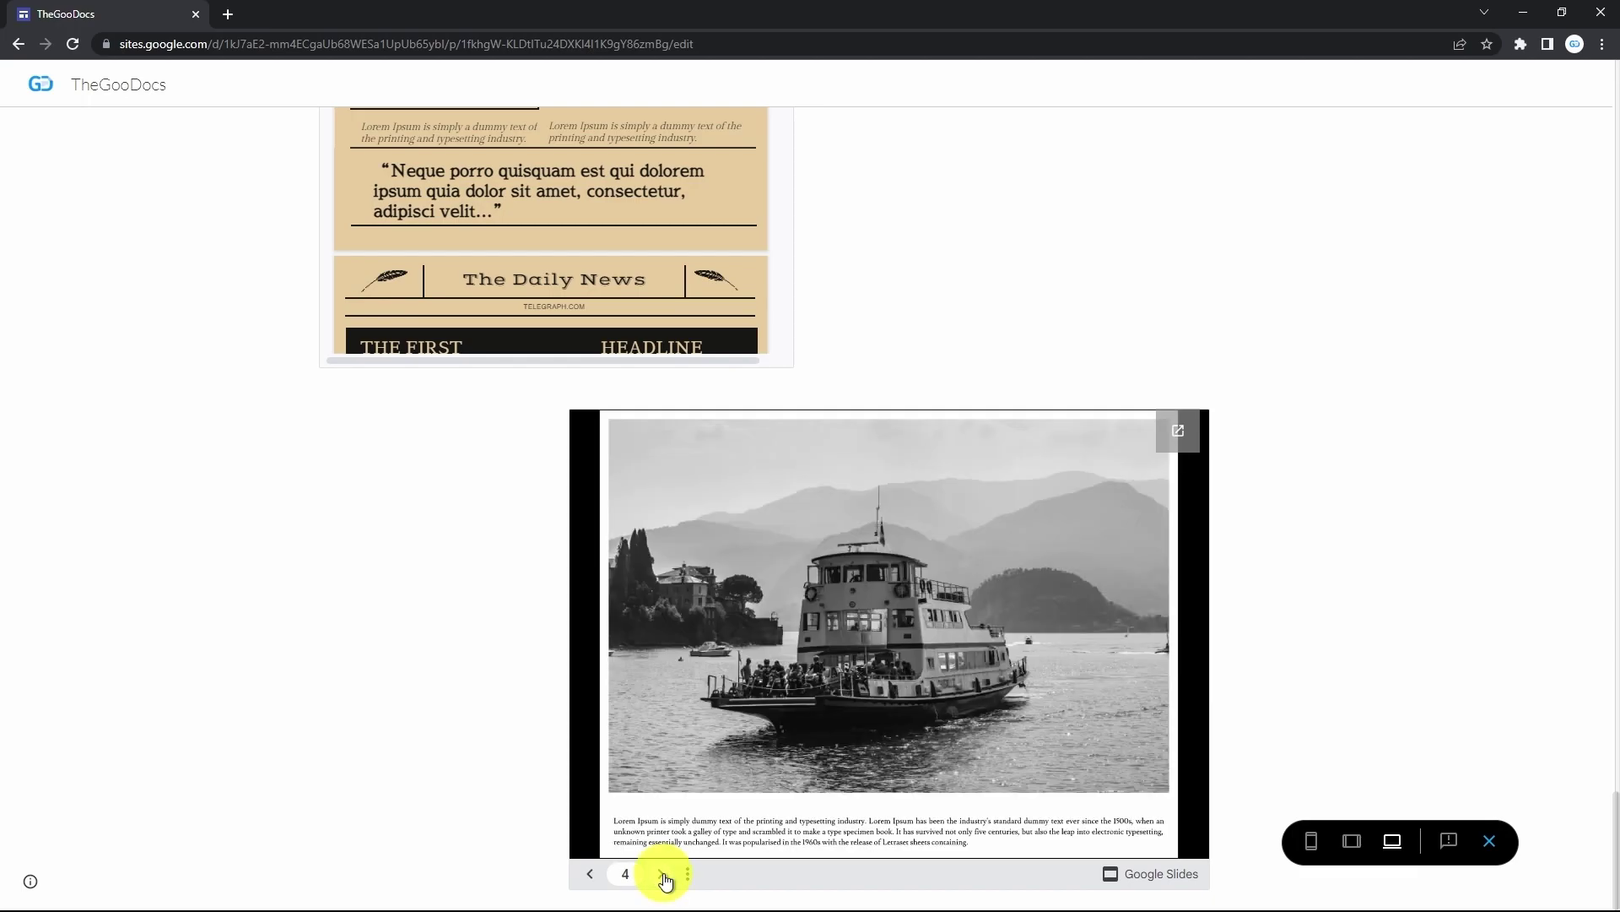
left_click(663, 874)
left_click(593, 879)
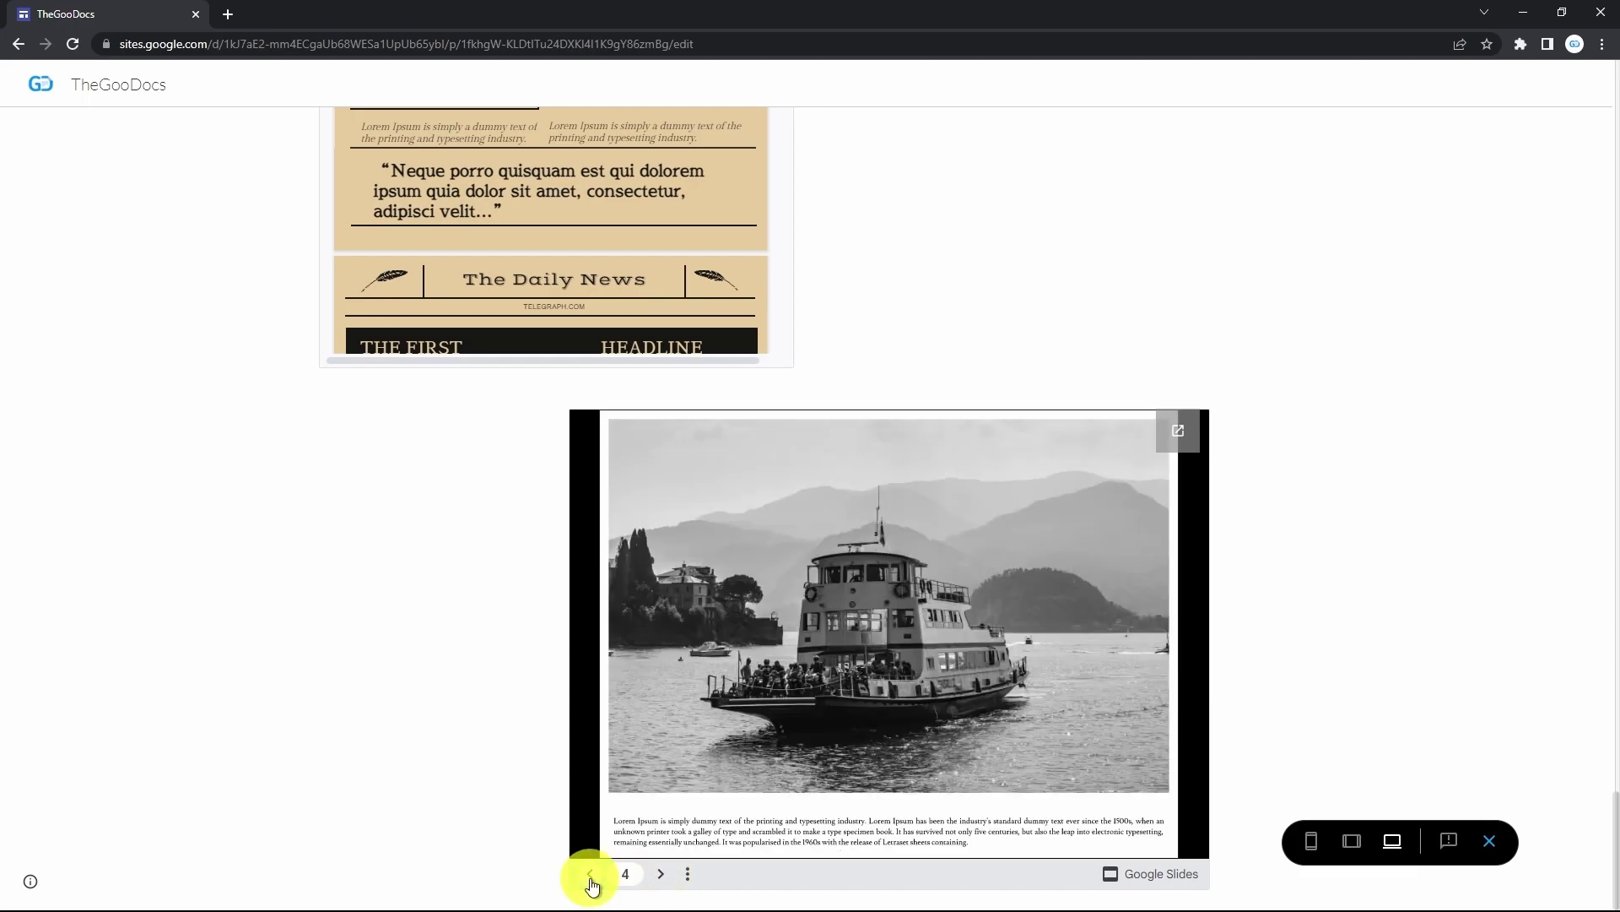
left_click(592, 877)
left_click(591, 878)
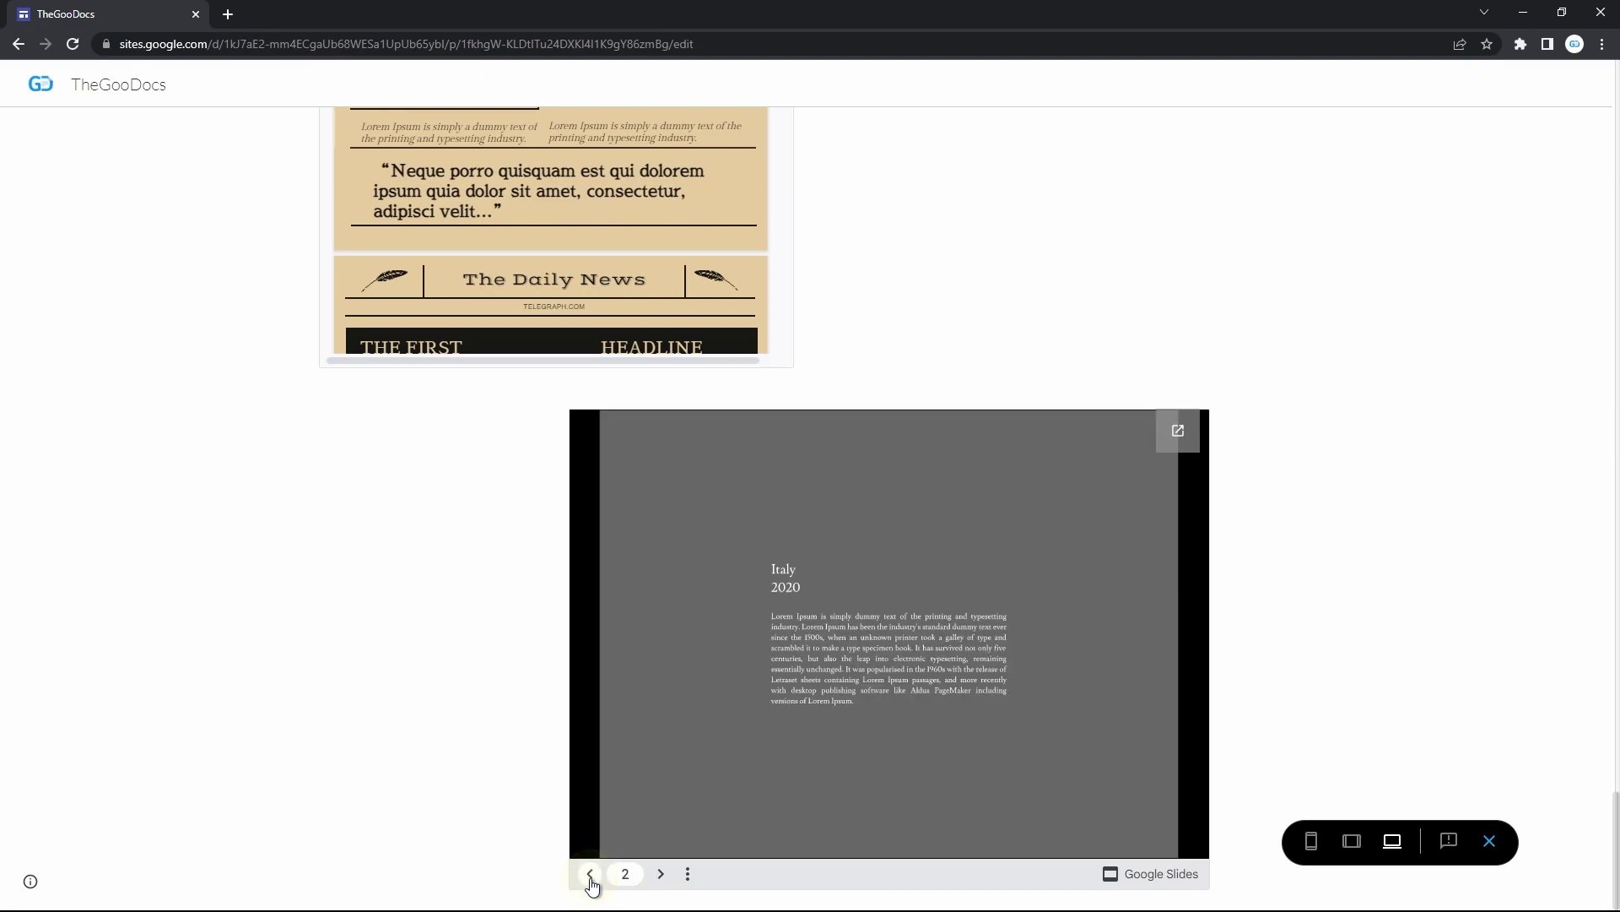
left_click(687, 875)
left_click(803, 757)
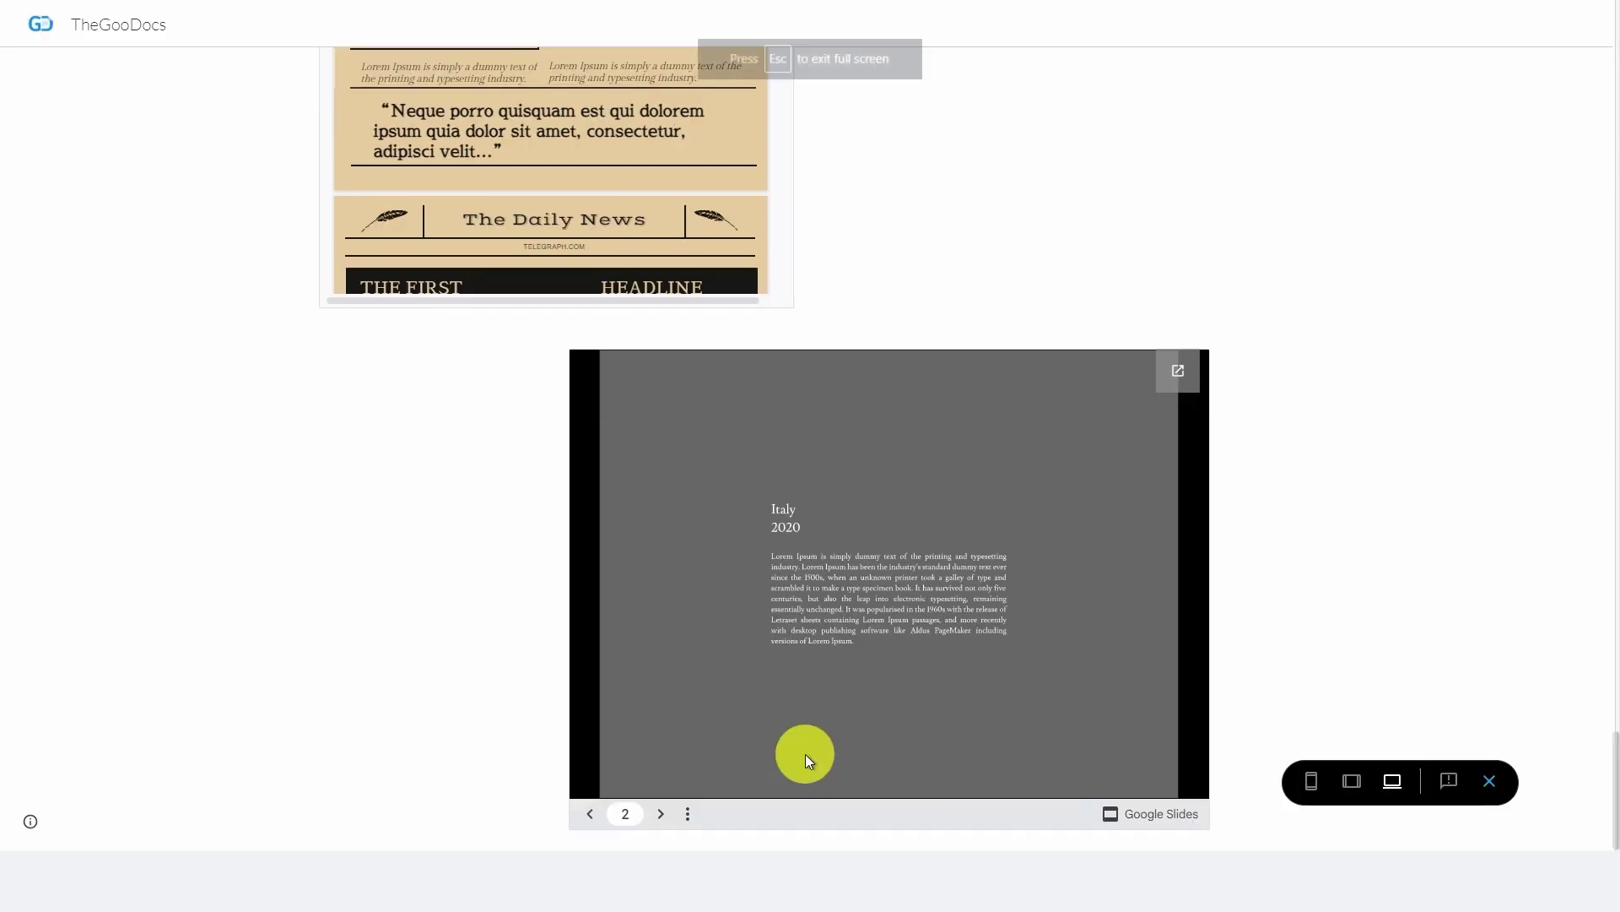
key("Escape")
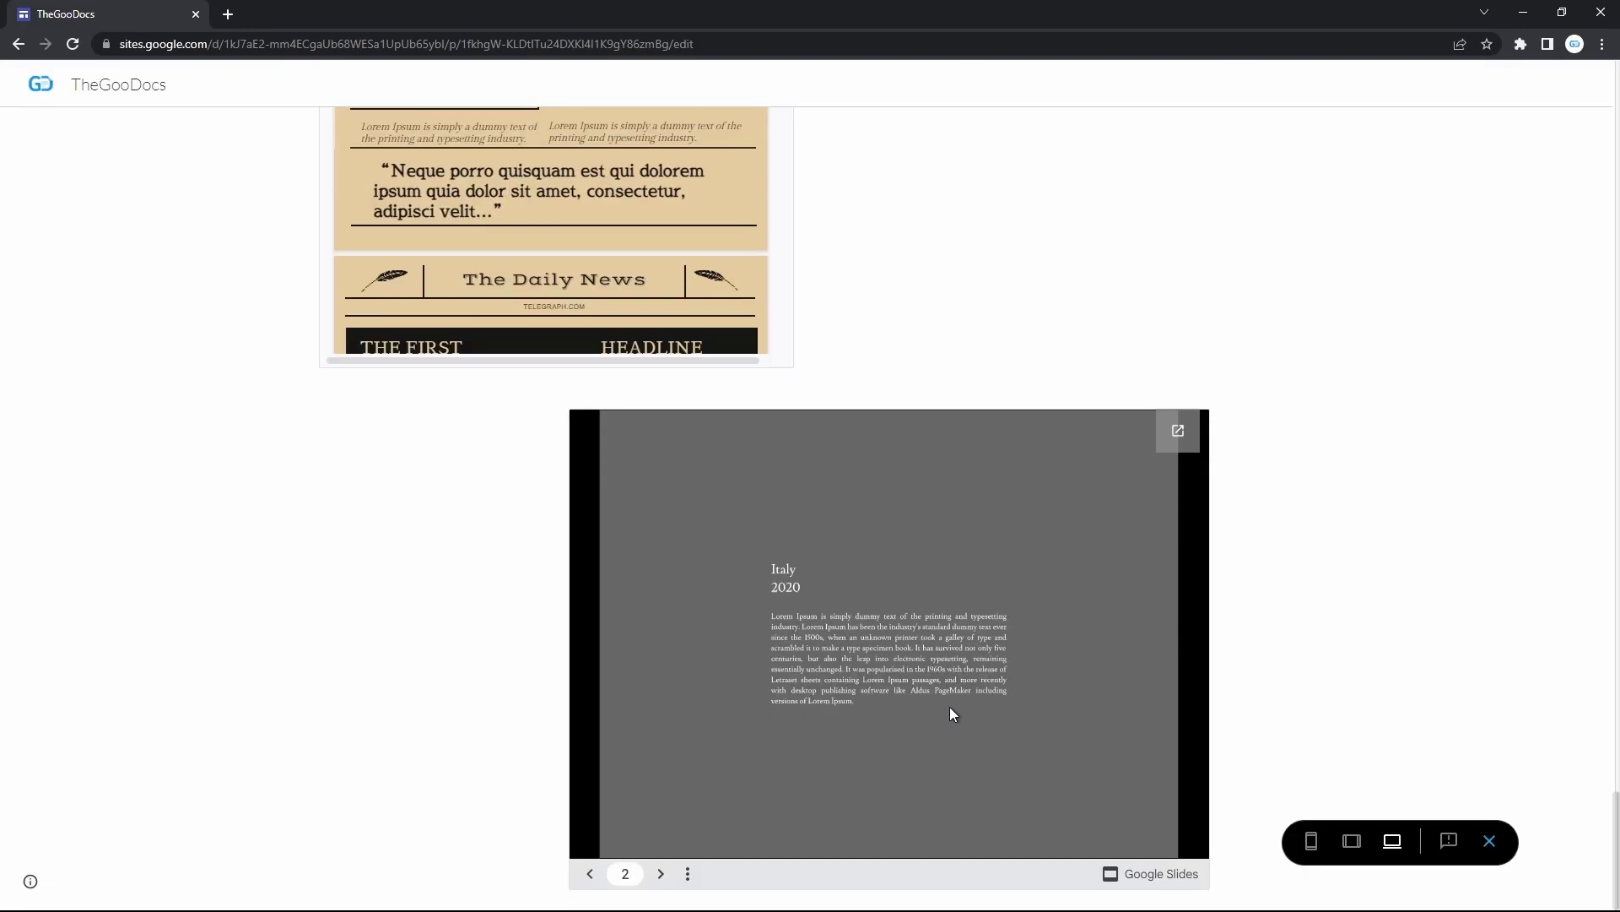
left_click(1190, 443)
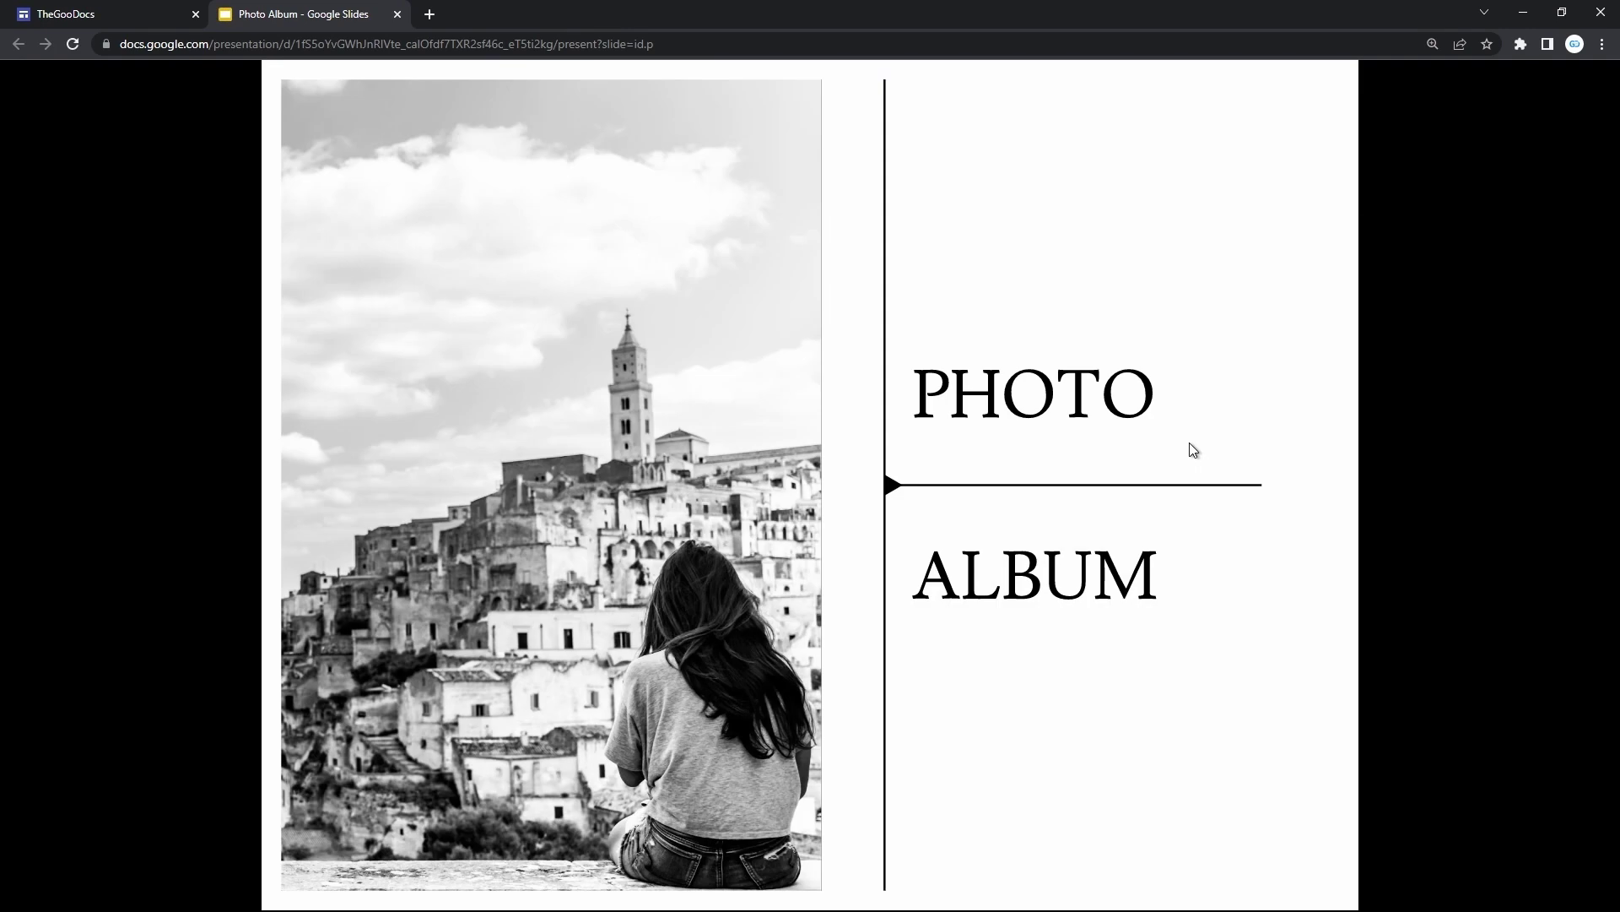
left_click(1122, 498)
left_click(1122, 498)
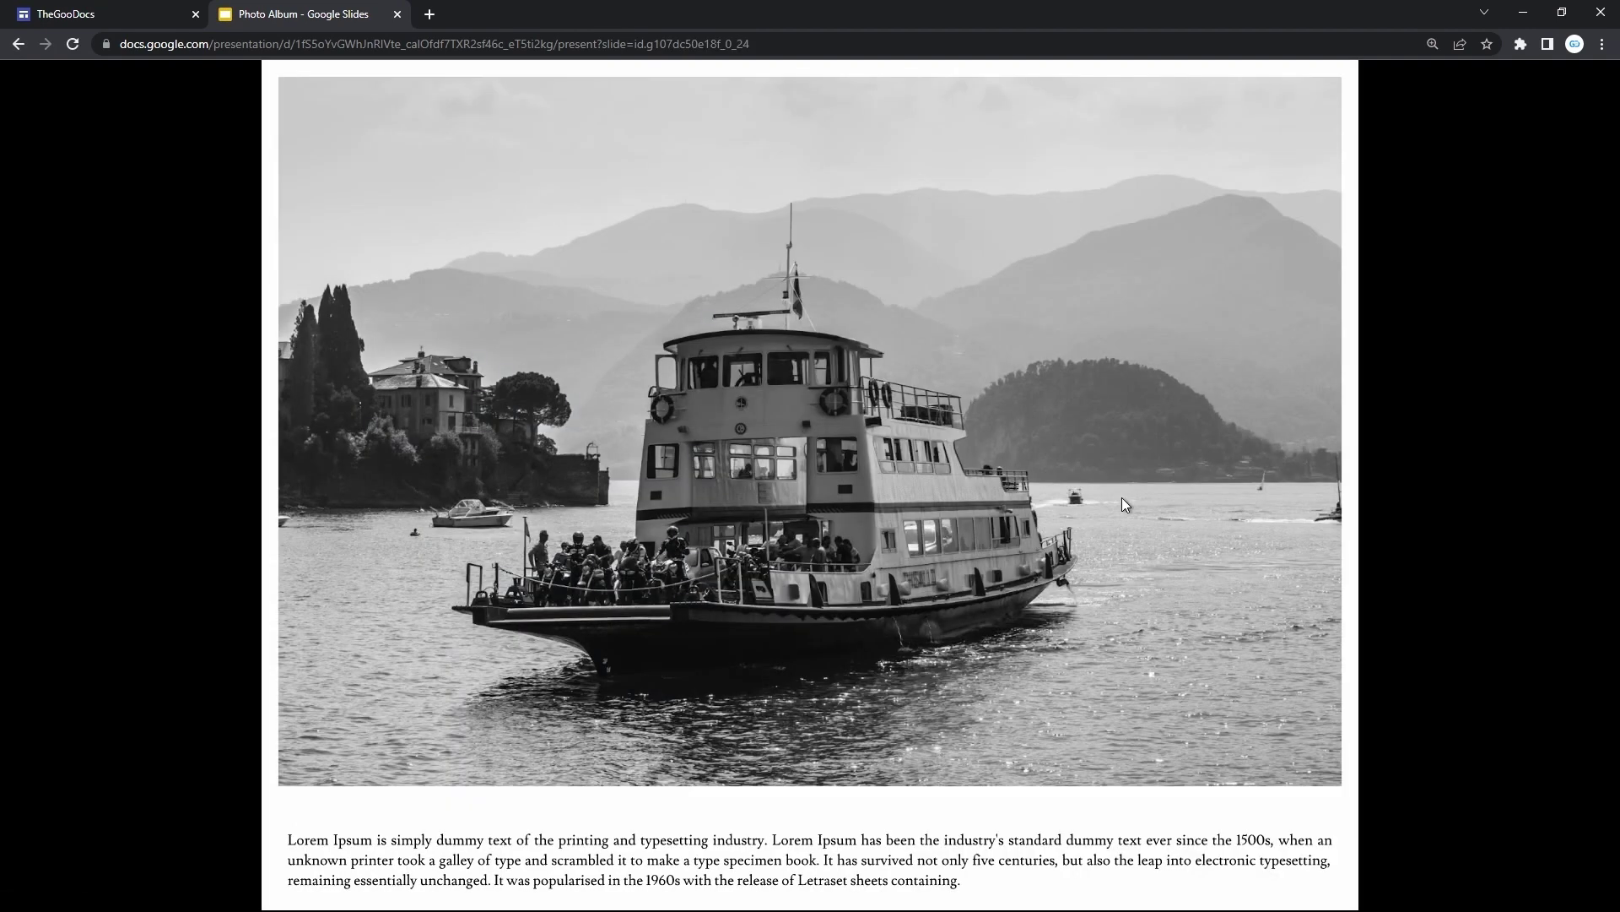
key("ctrl+w")
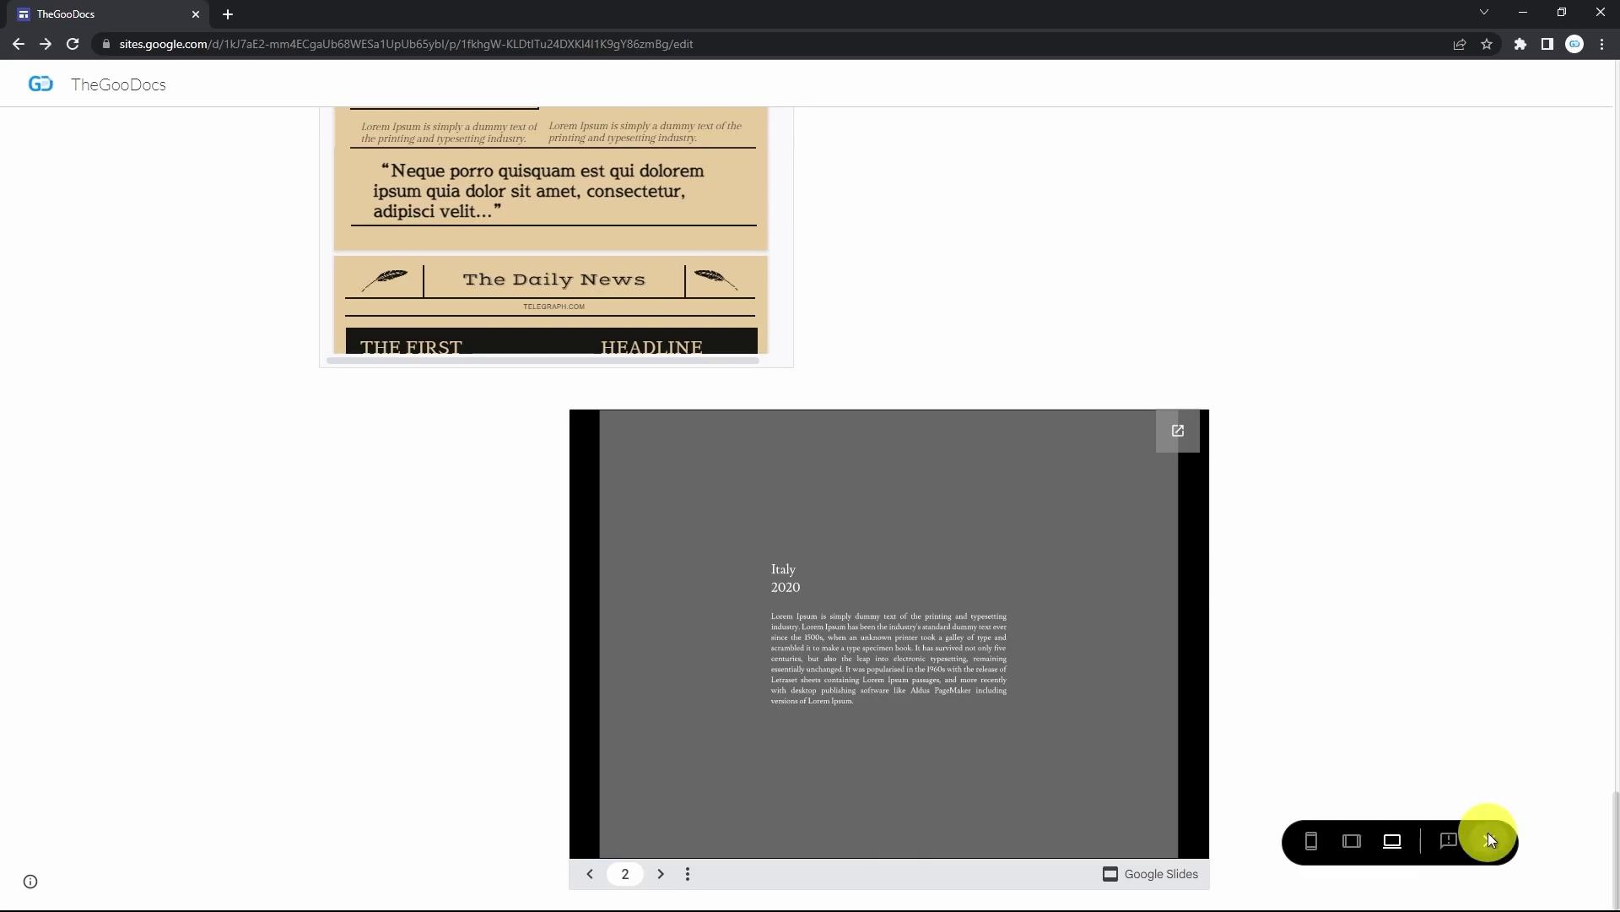
left_click(1487, 839)
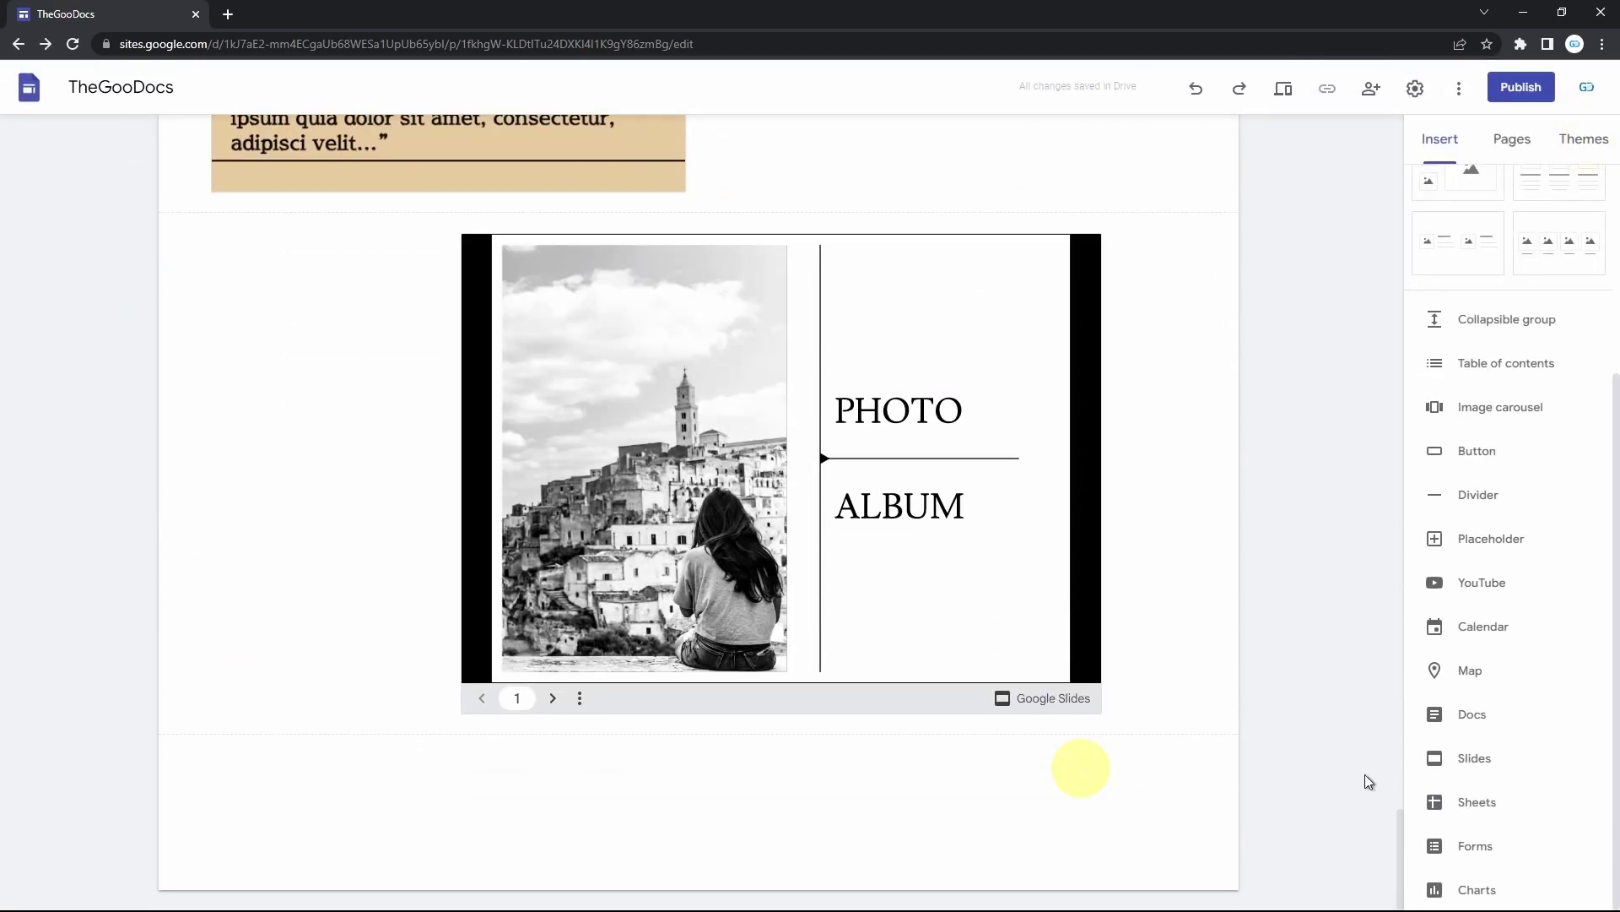
Insert the Copy of Marketing Project Plan Template spreadsheet and enlarge it to show more rows
left_click(1456, 798)
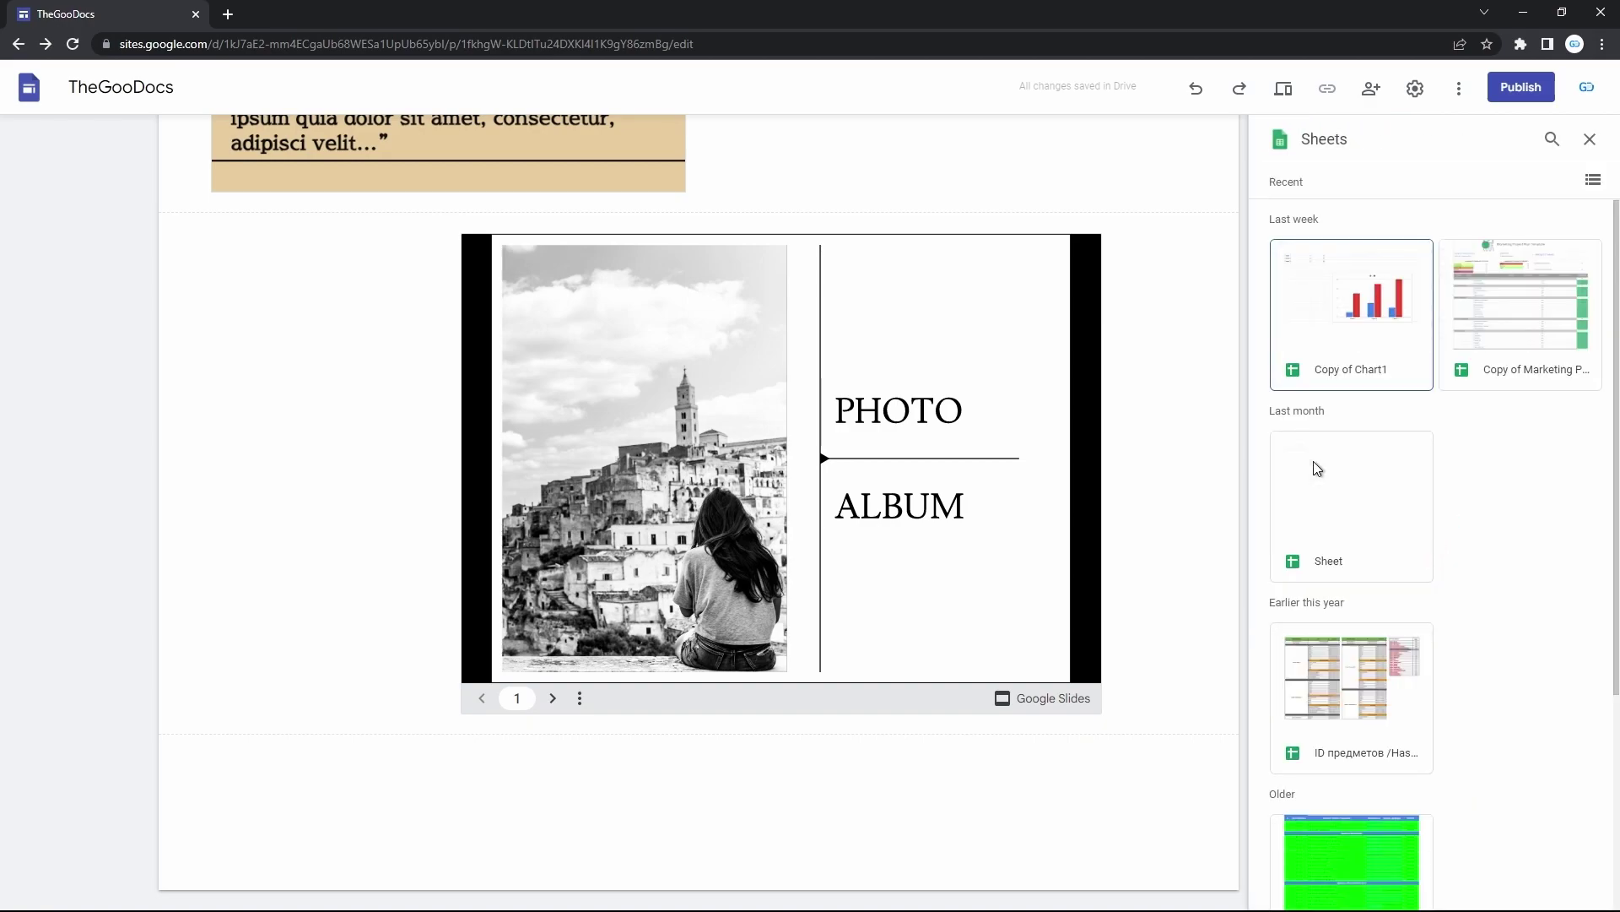
left_click(1482, 326)
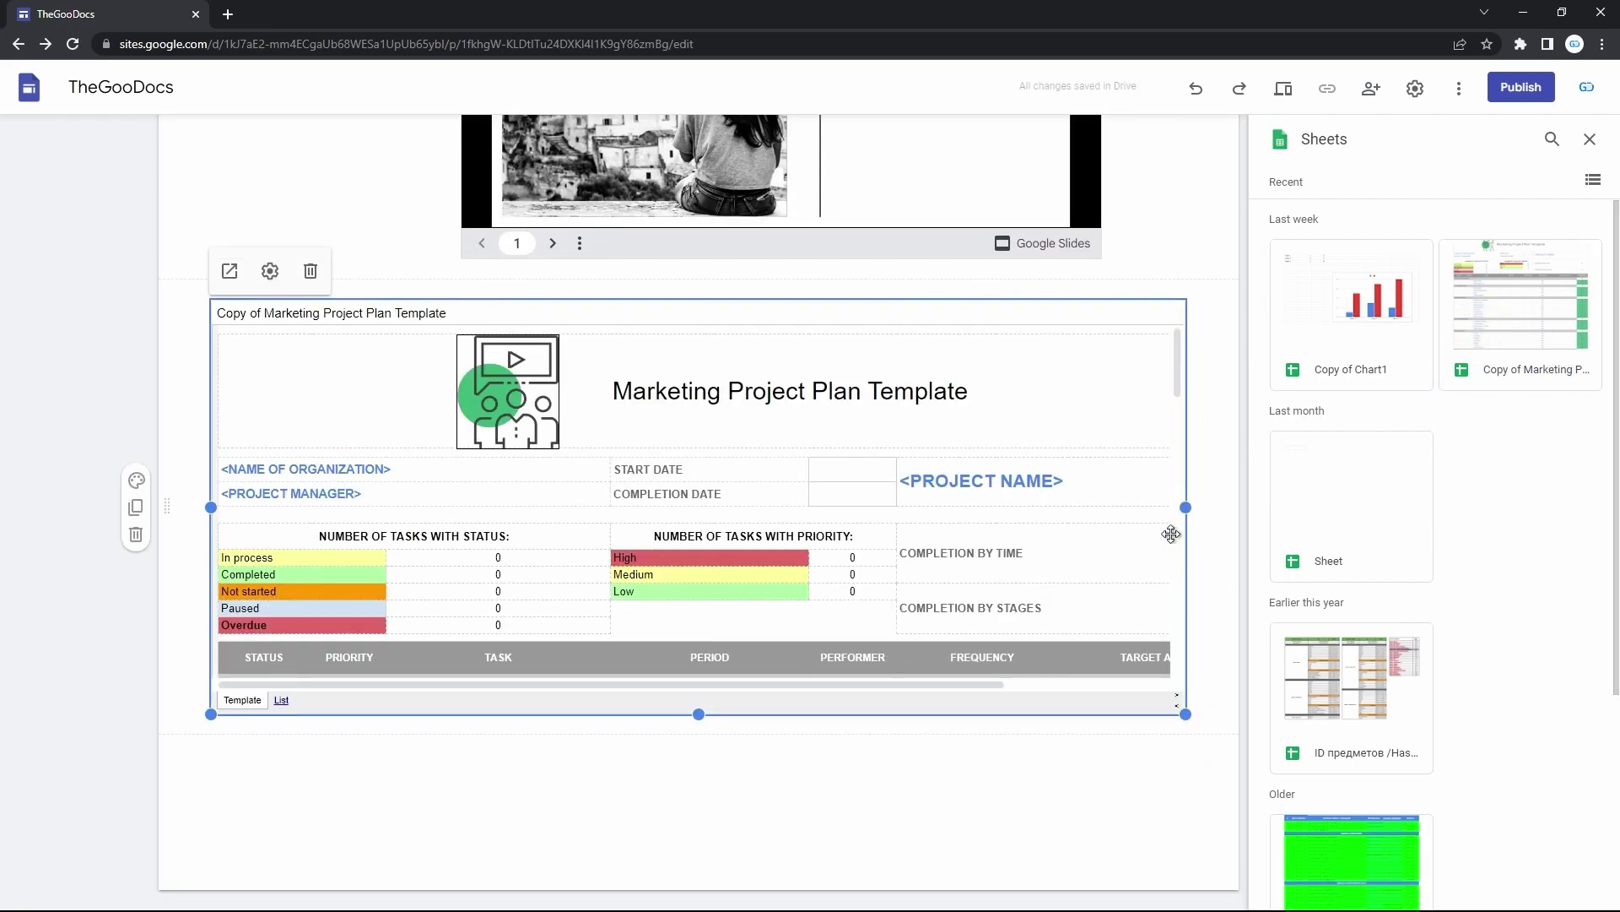
left_click_drag(1188, 713, 1291, 694)
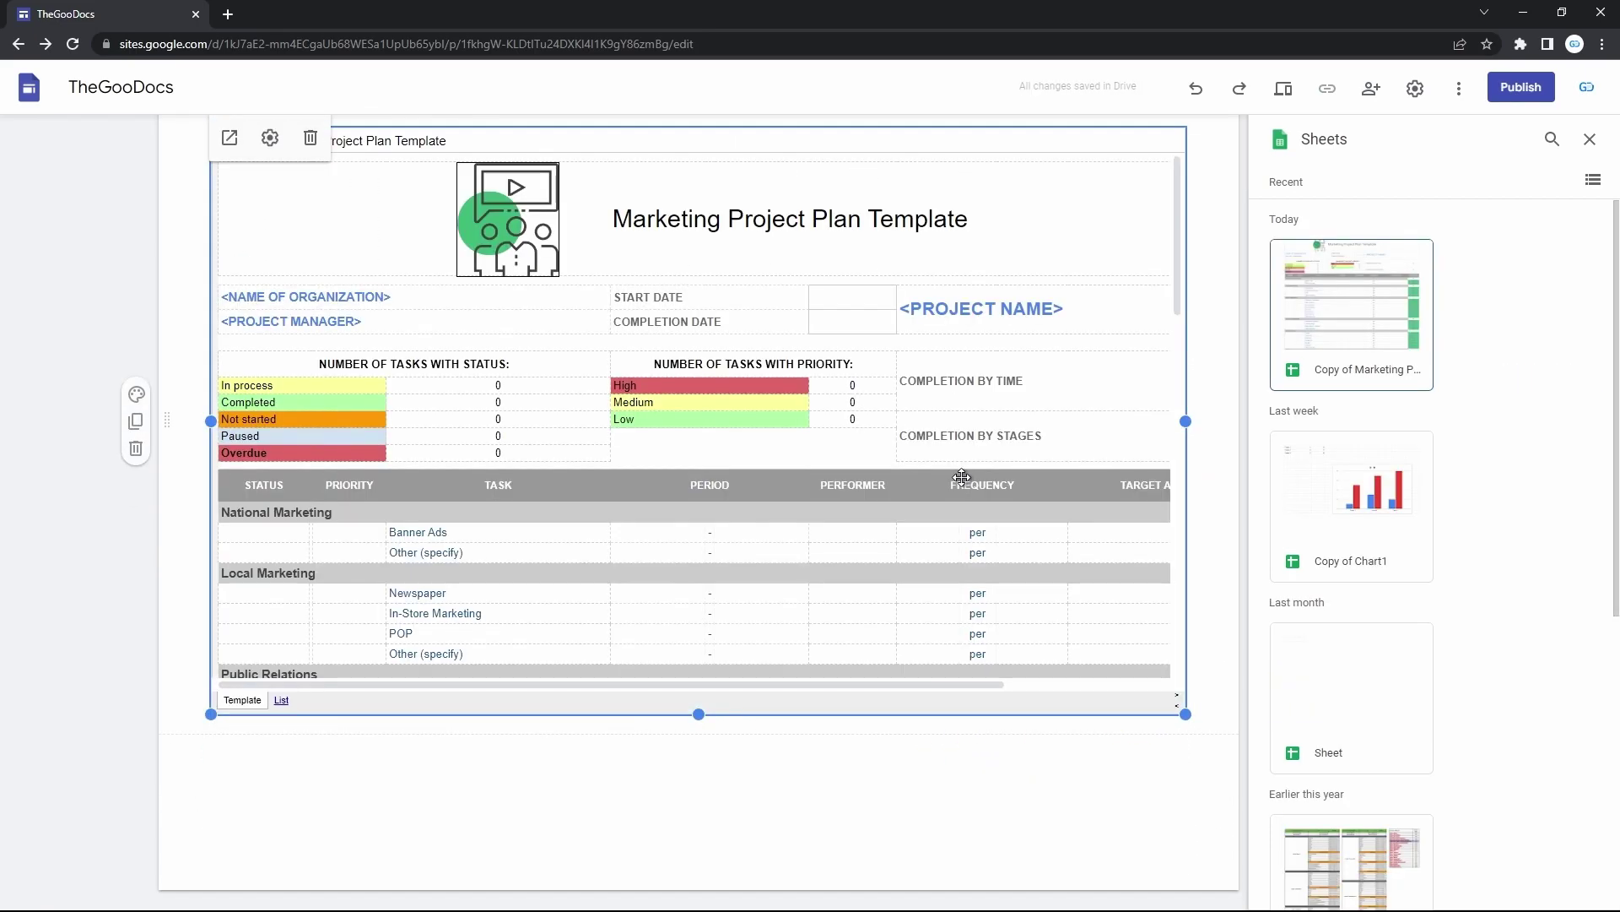
Set the spreadsheet embed to show the Template sheet, then preview the site
left_click(270, 140)
left_click(886, 478)
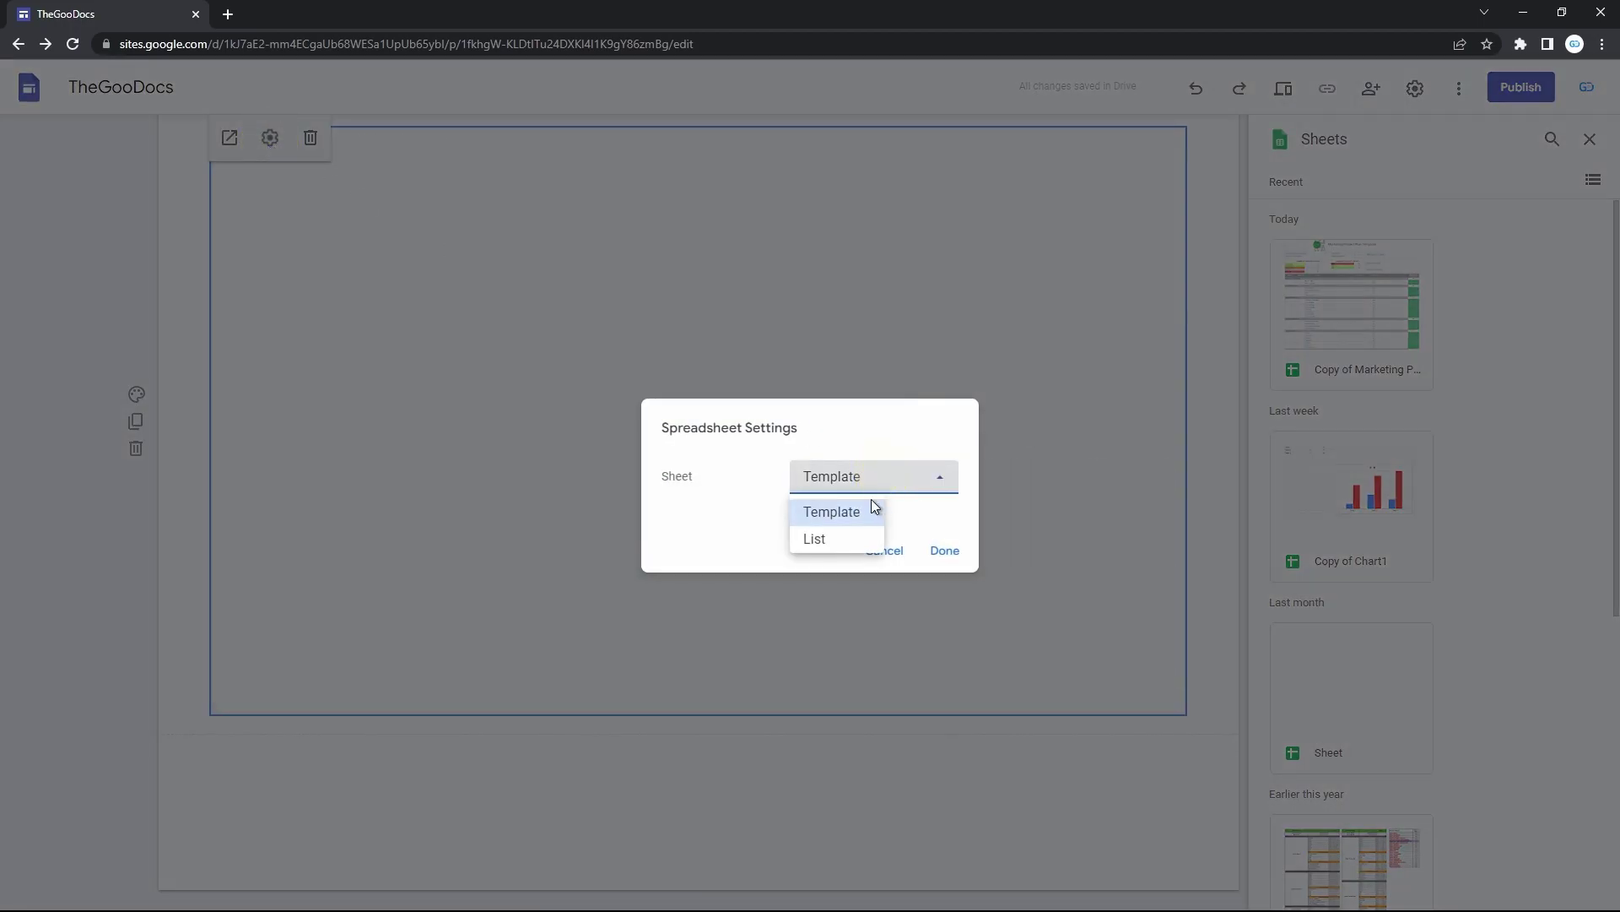
left_click(885, 439)
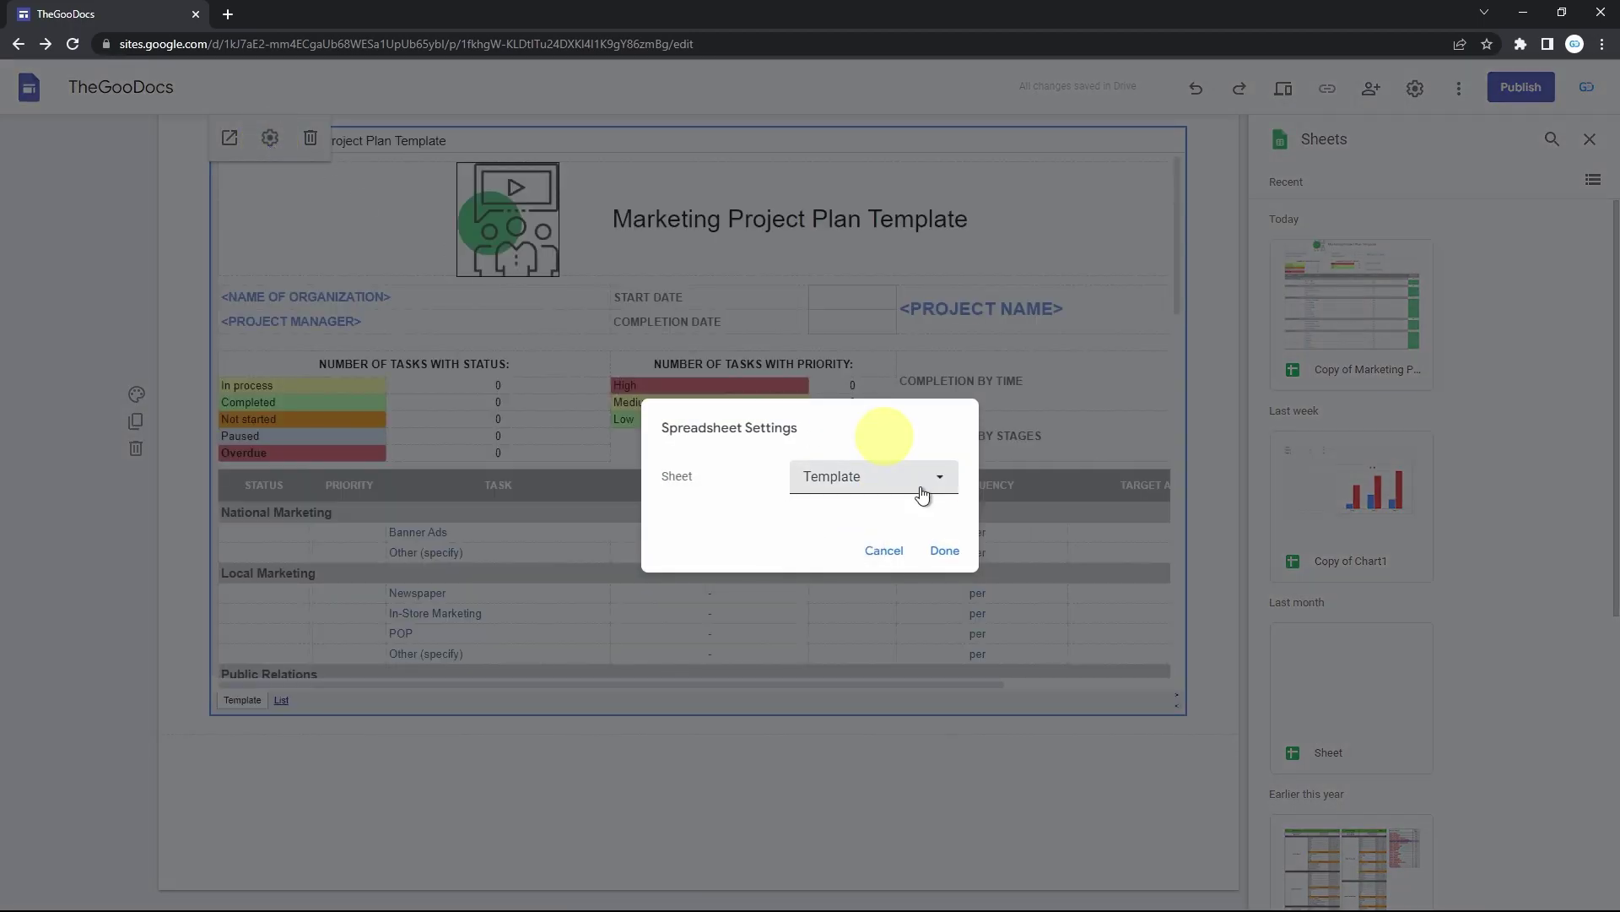
left_click(943, 550)
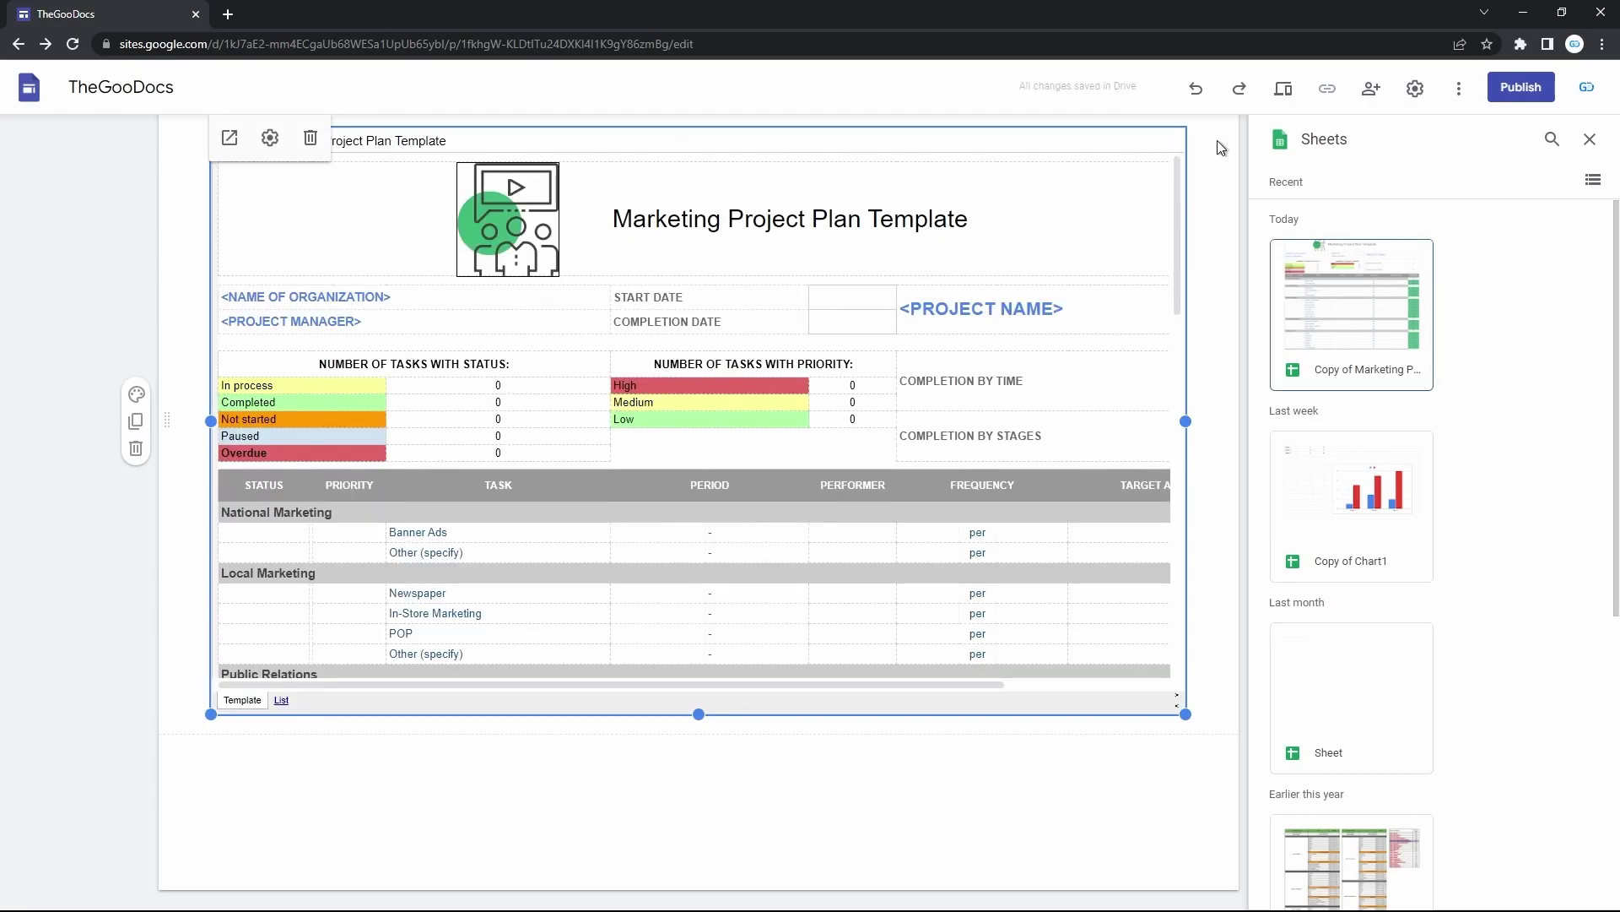
left_click(1277, 86)
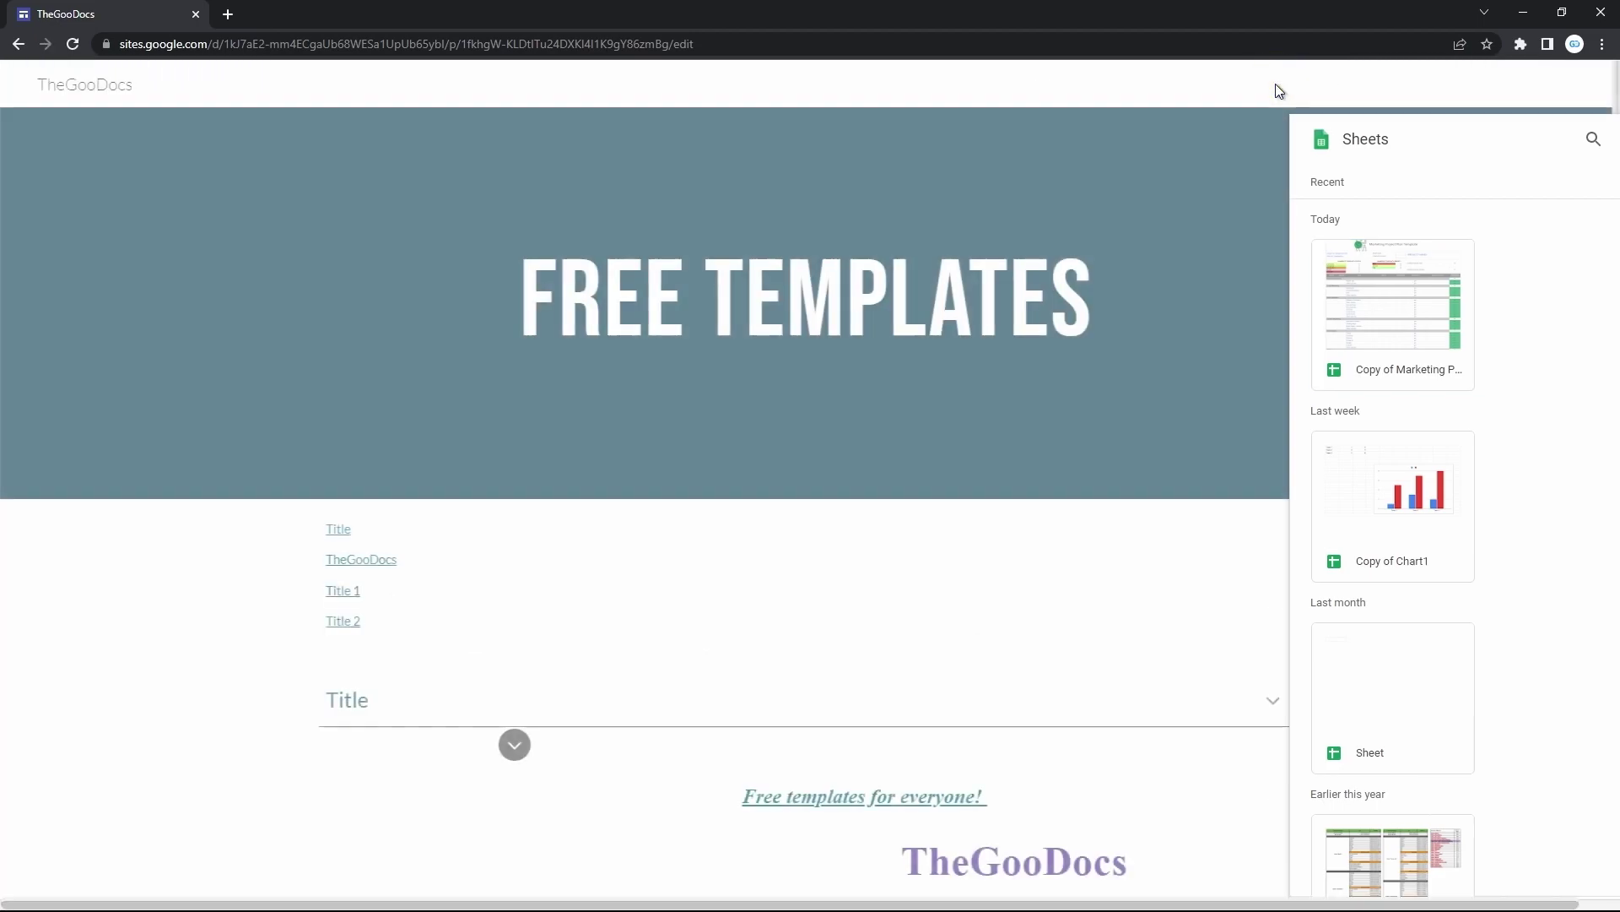
Scroll through the marketing plan embed in preview and switch it to the List sheet
scroll(1158, 506, "down", 15)
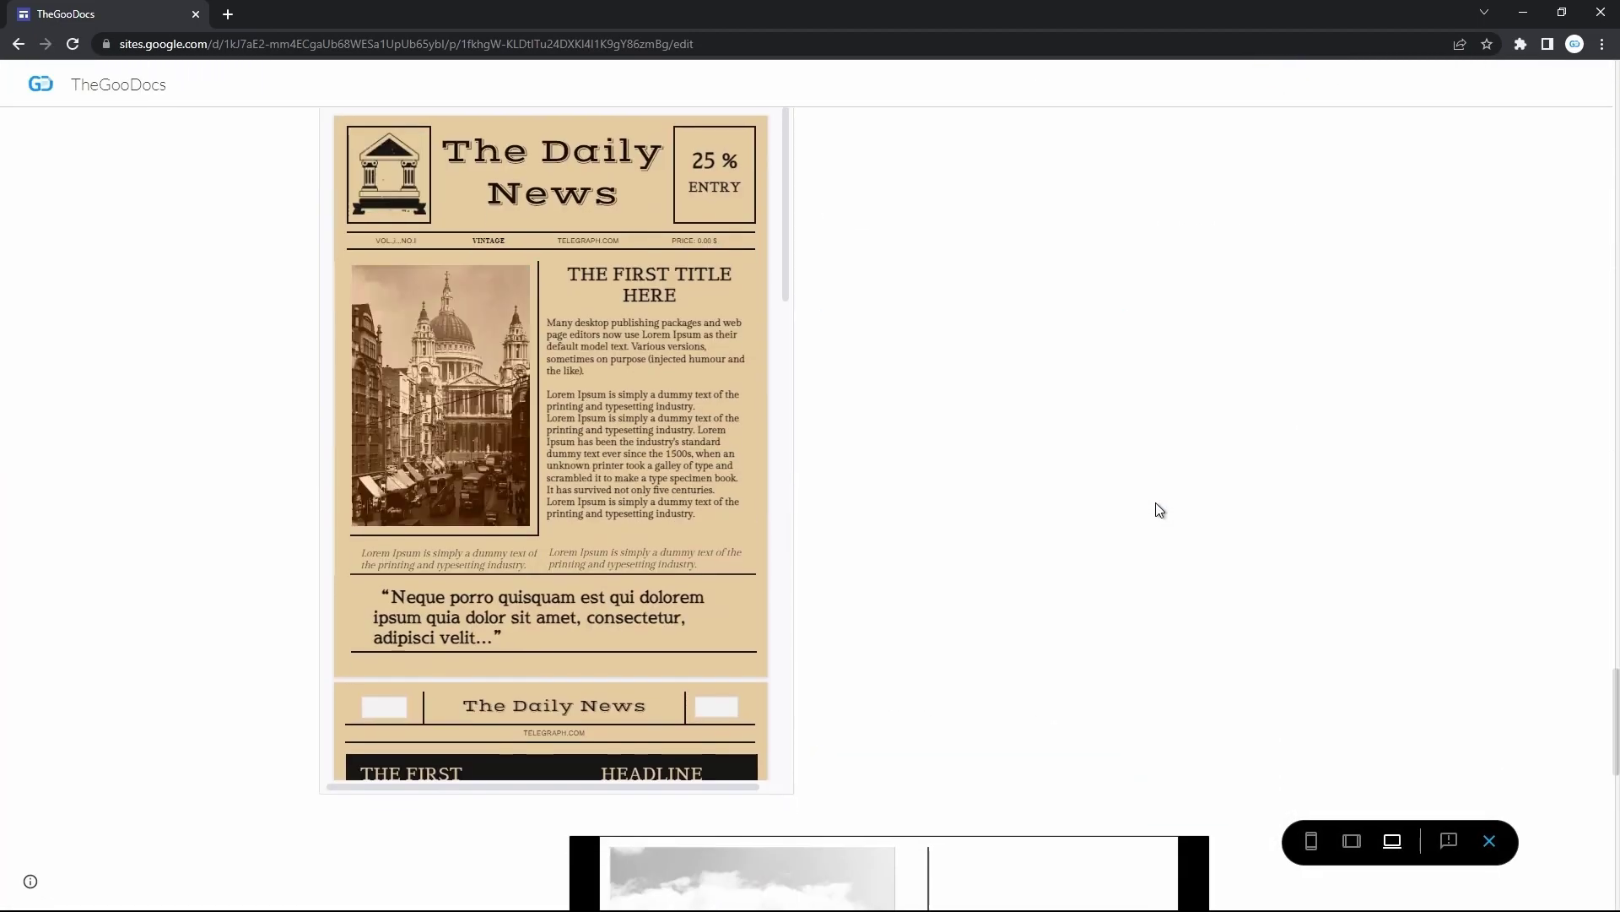
scroll(1159, 509, "down", 10)
scroll(975, 561, "down", 6)
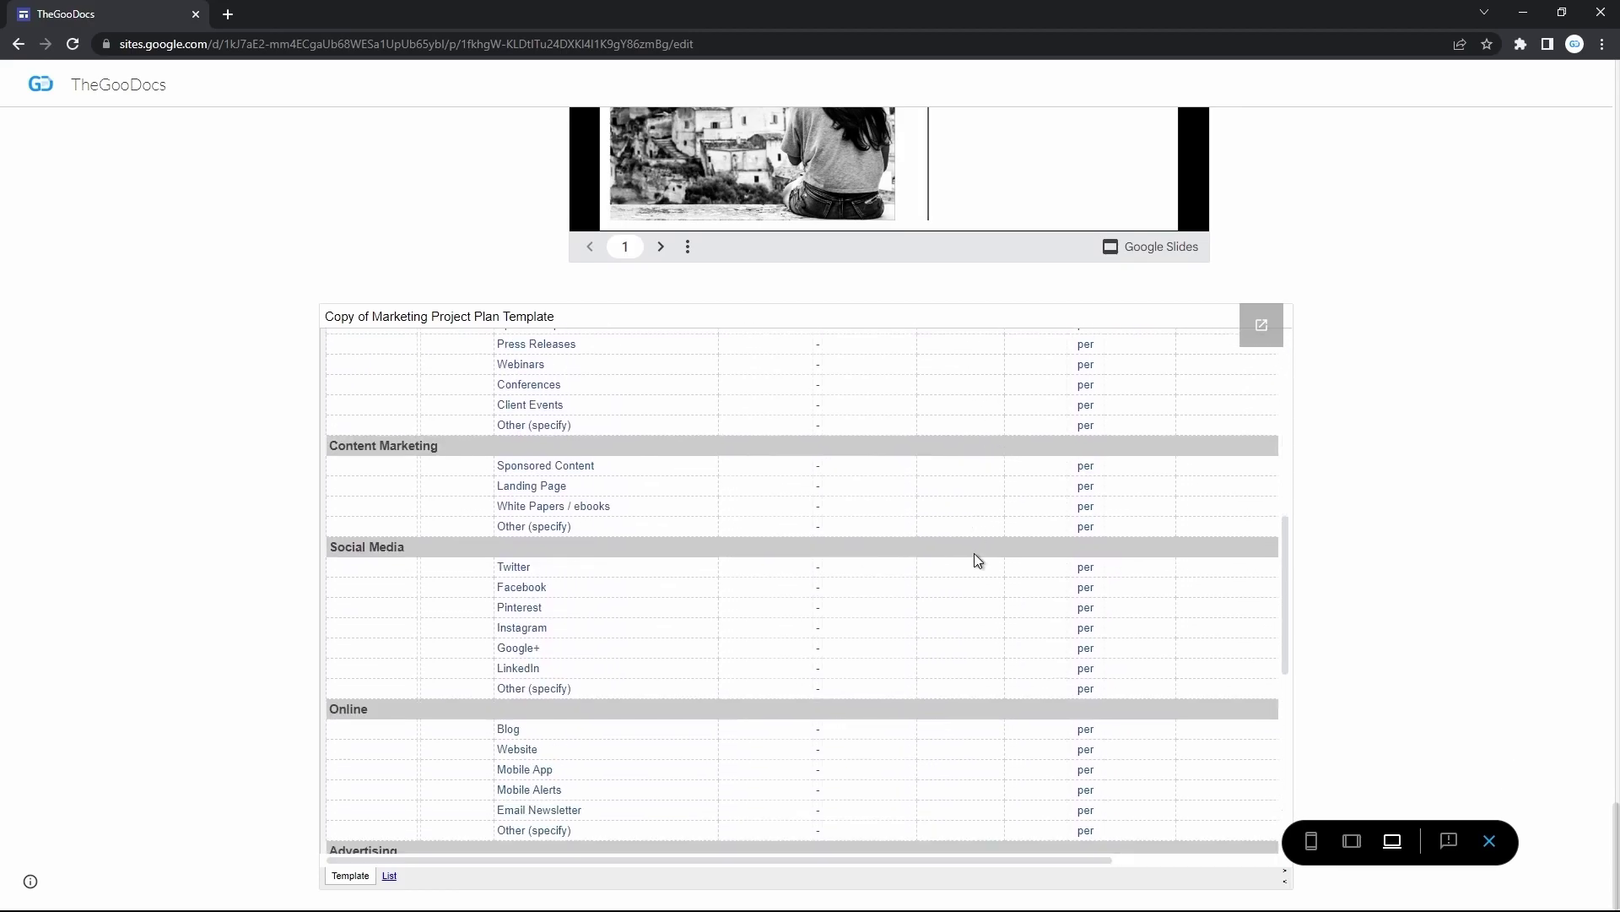
scroll(977, 560, "up", 7)
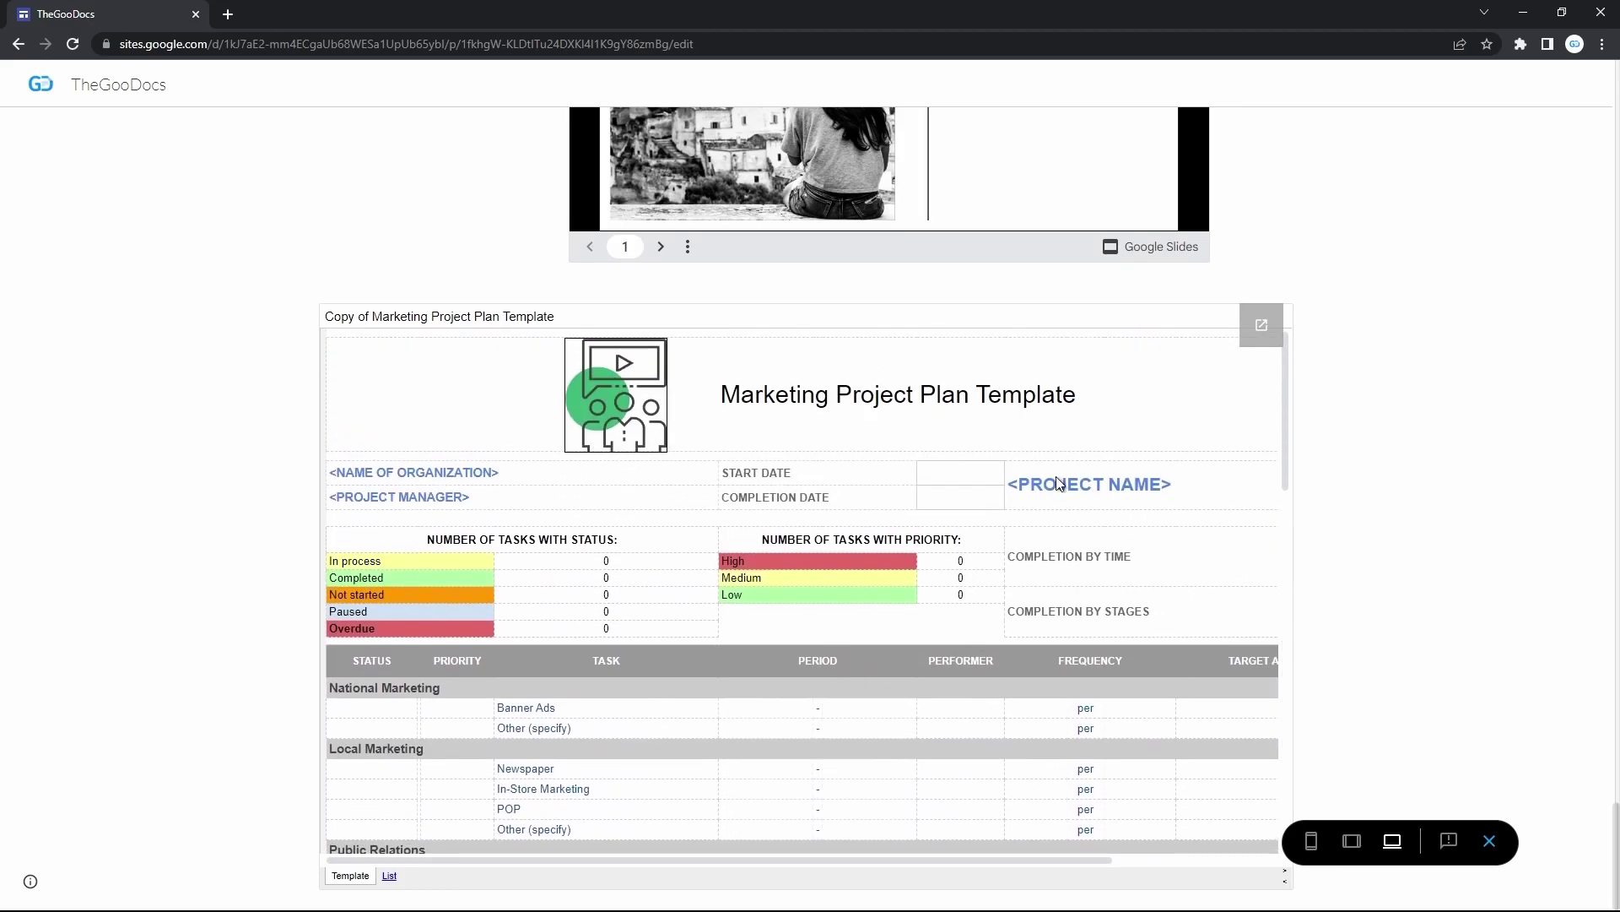
scroll(658, 633, "down", 15)
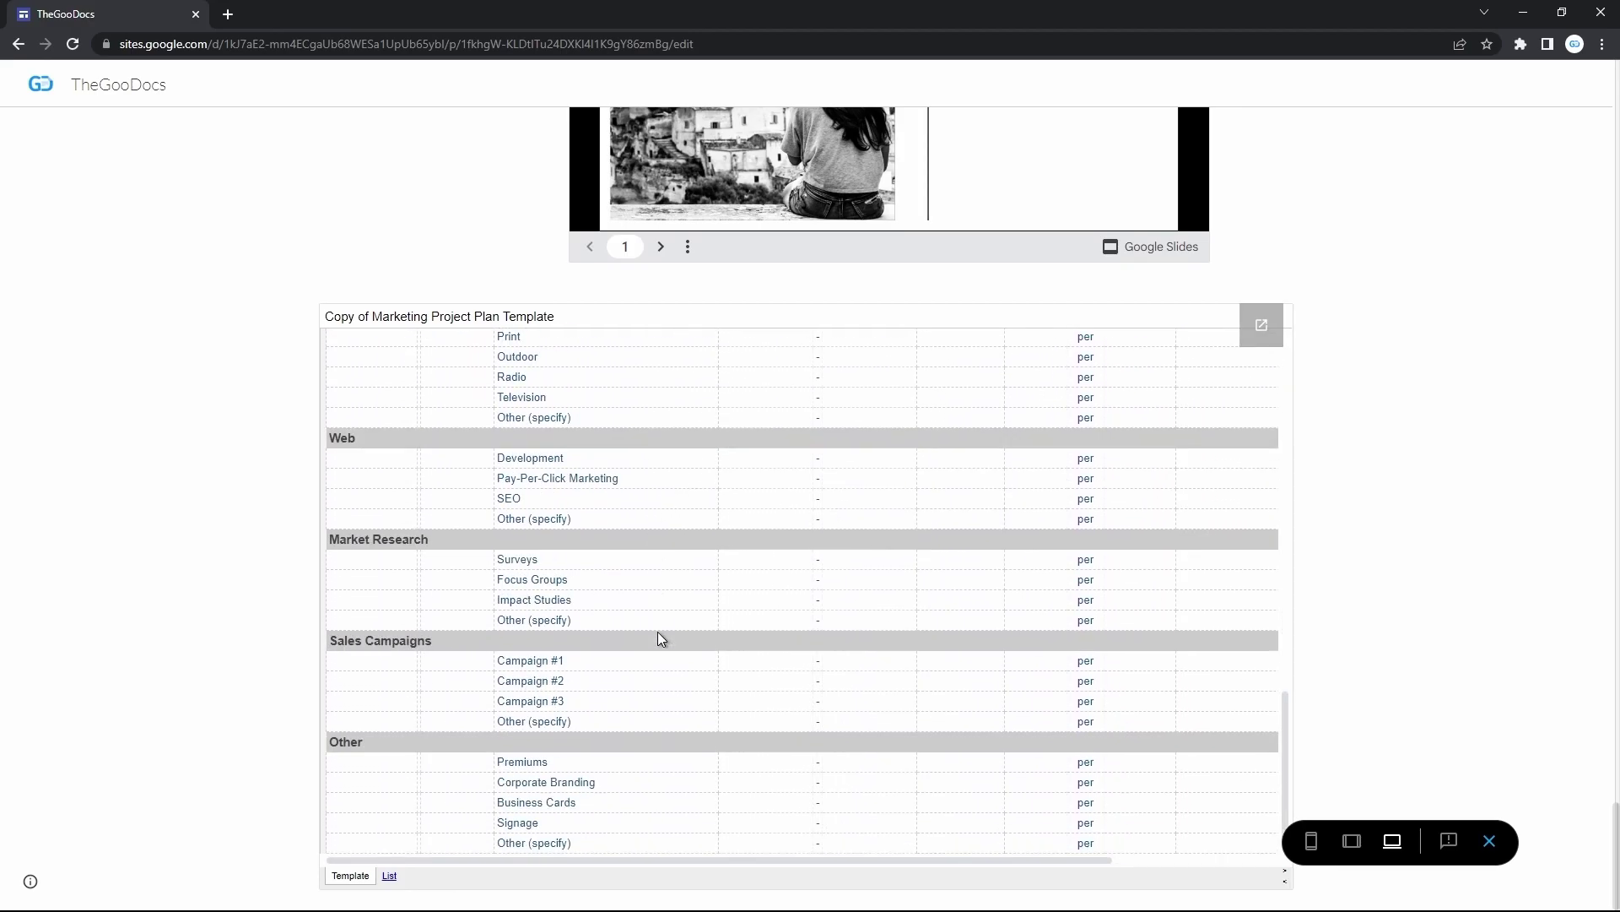
scroll(659, 635, "up", 7)
scroll(657, 631, "up", 10)
left_click(389, 876)
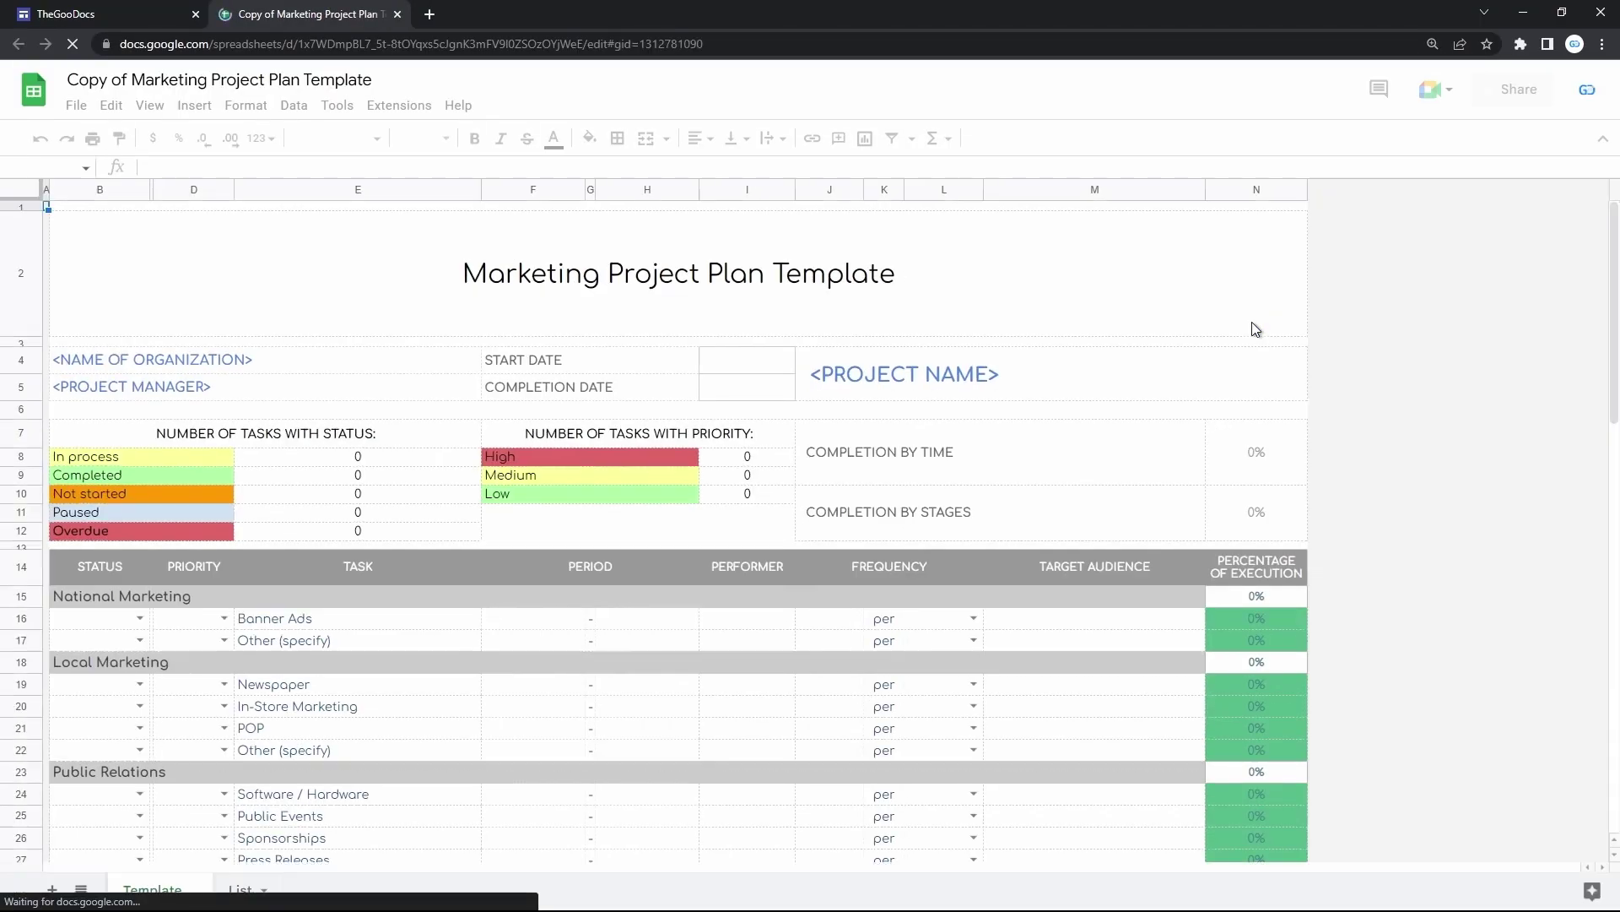
scroll(1252, 321, "down", 4)
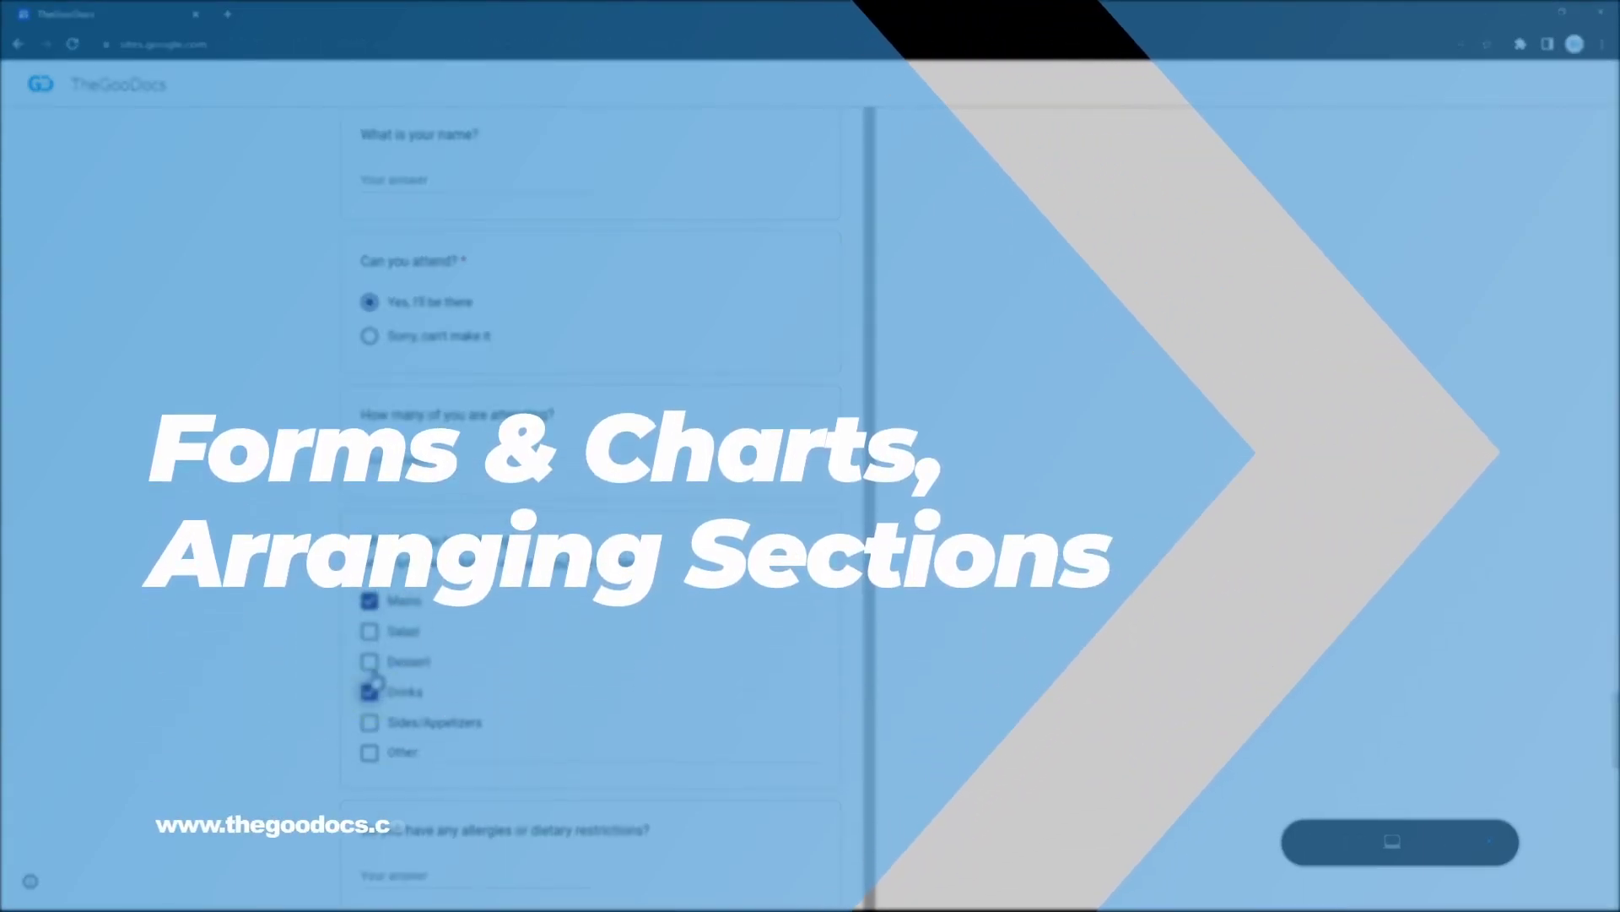
Embed the Party Invite form below the marketing plan spreadsheet and open the site preview
left_click(373, 673)
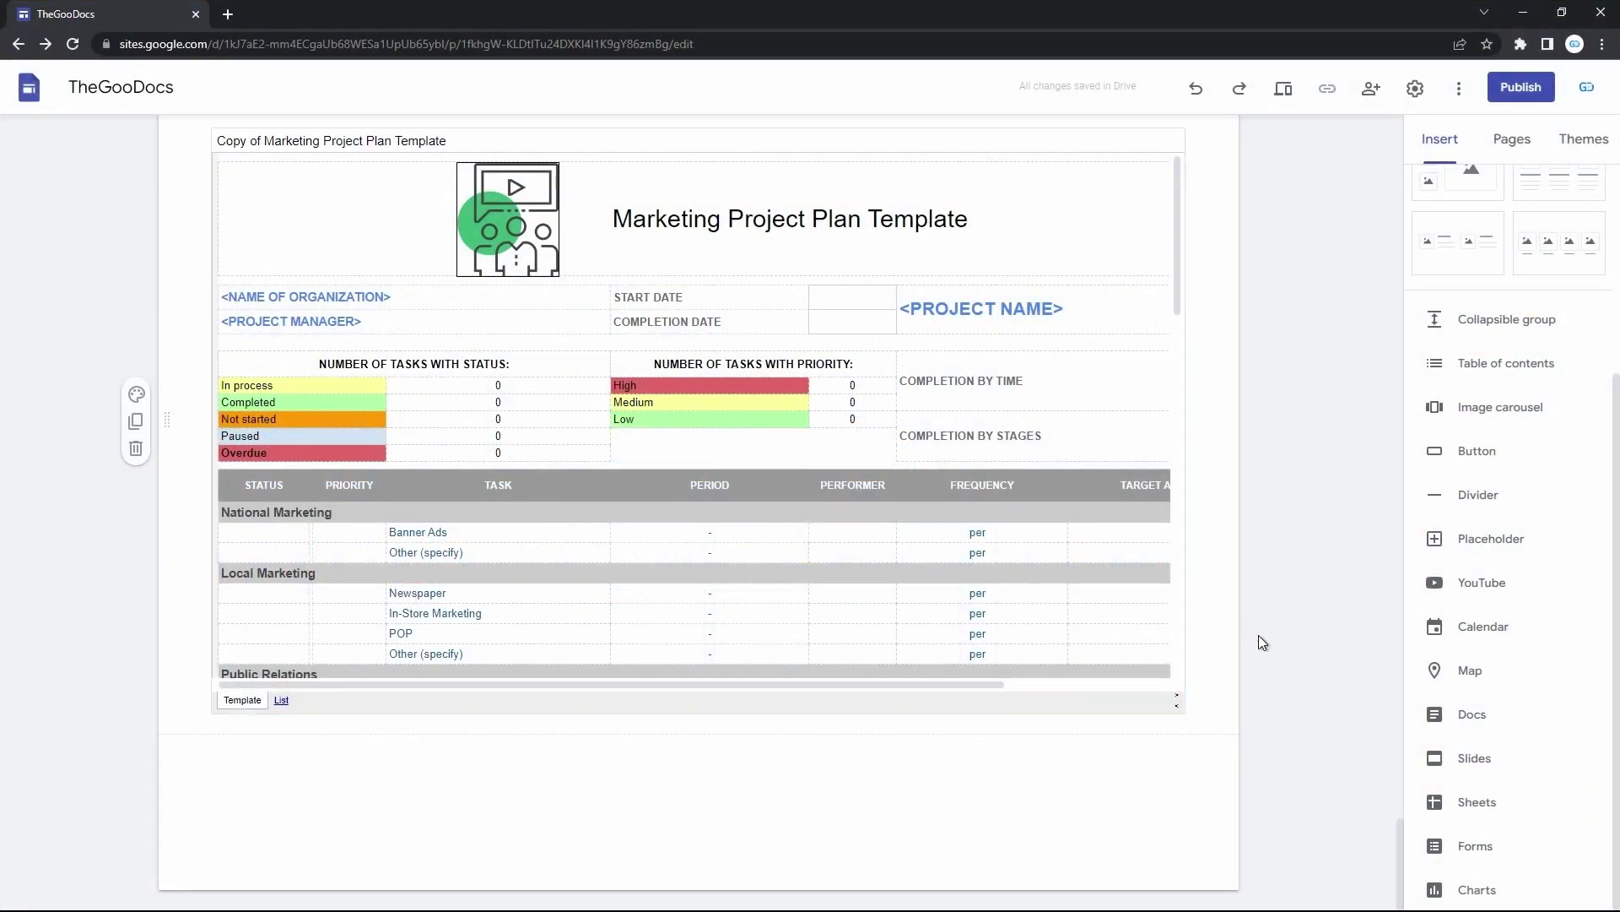
left_click(1475, 848)
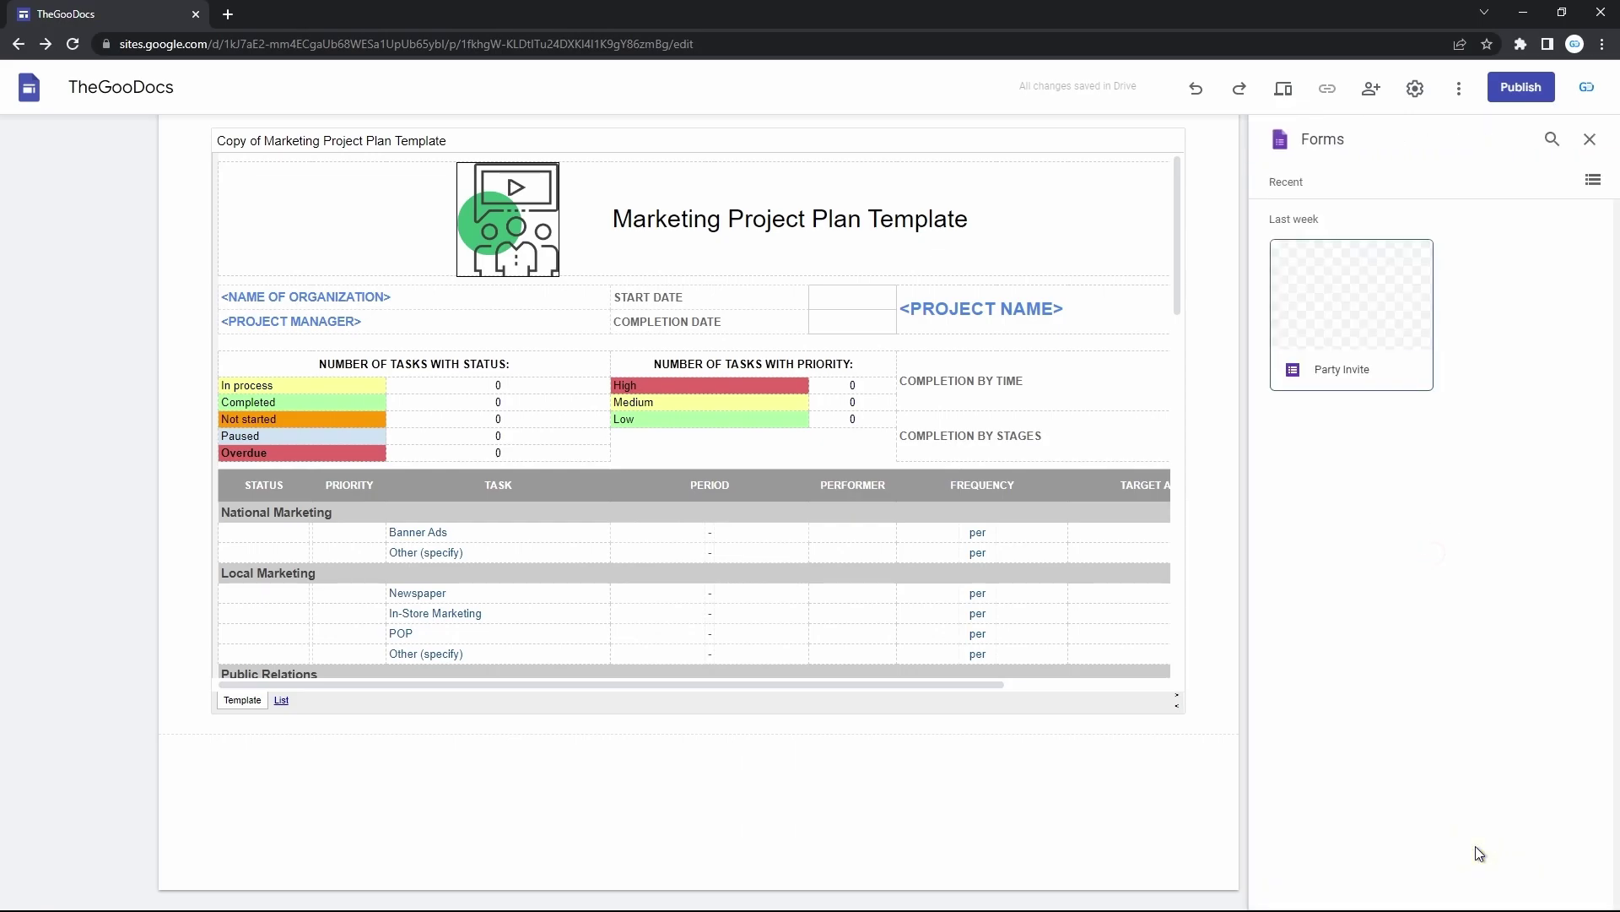
left_click(1389, 318)
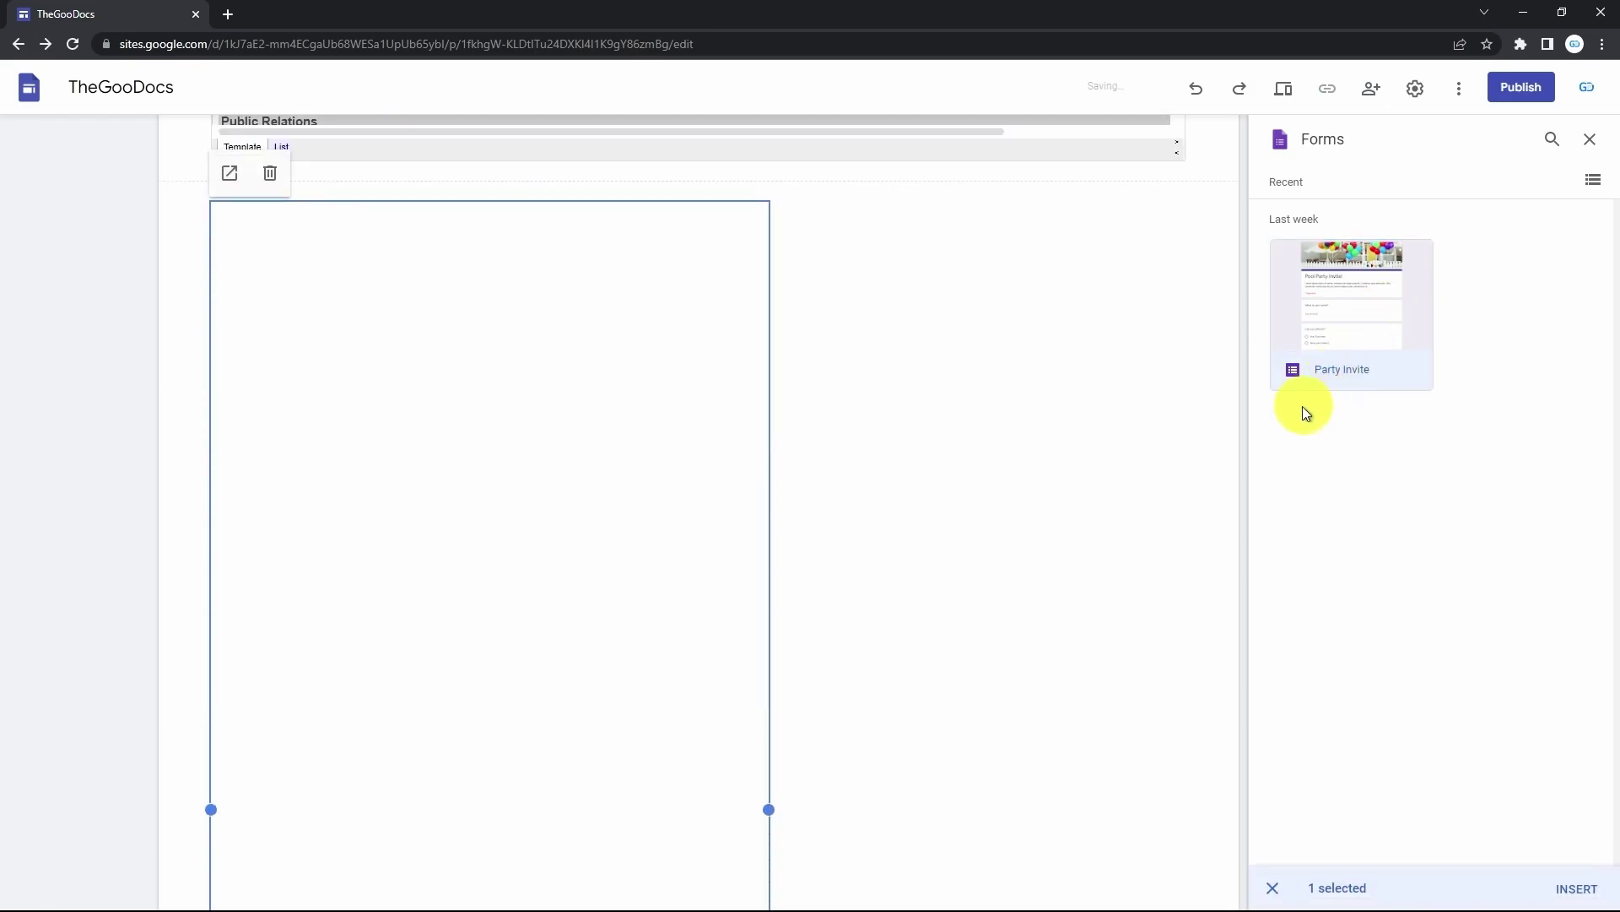
scroll(573, 608, "down", 7)
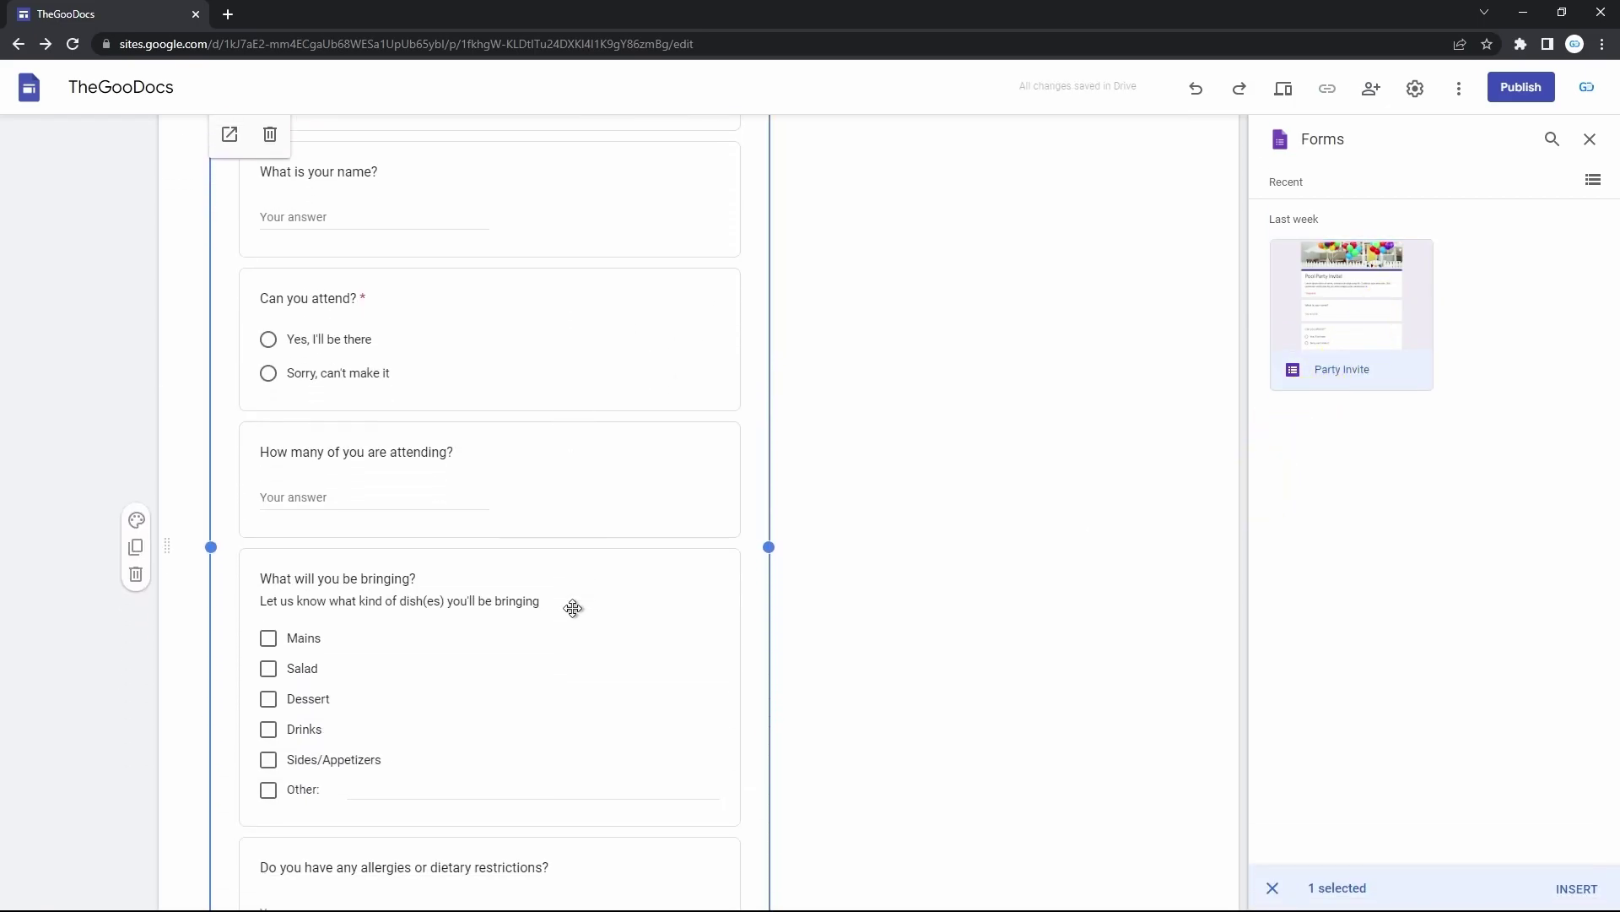
scroll(573, 608, "up", 7)
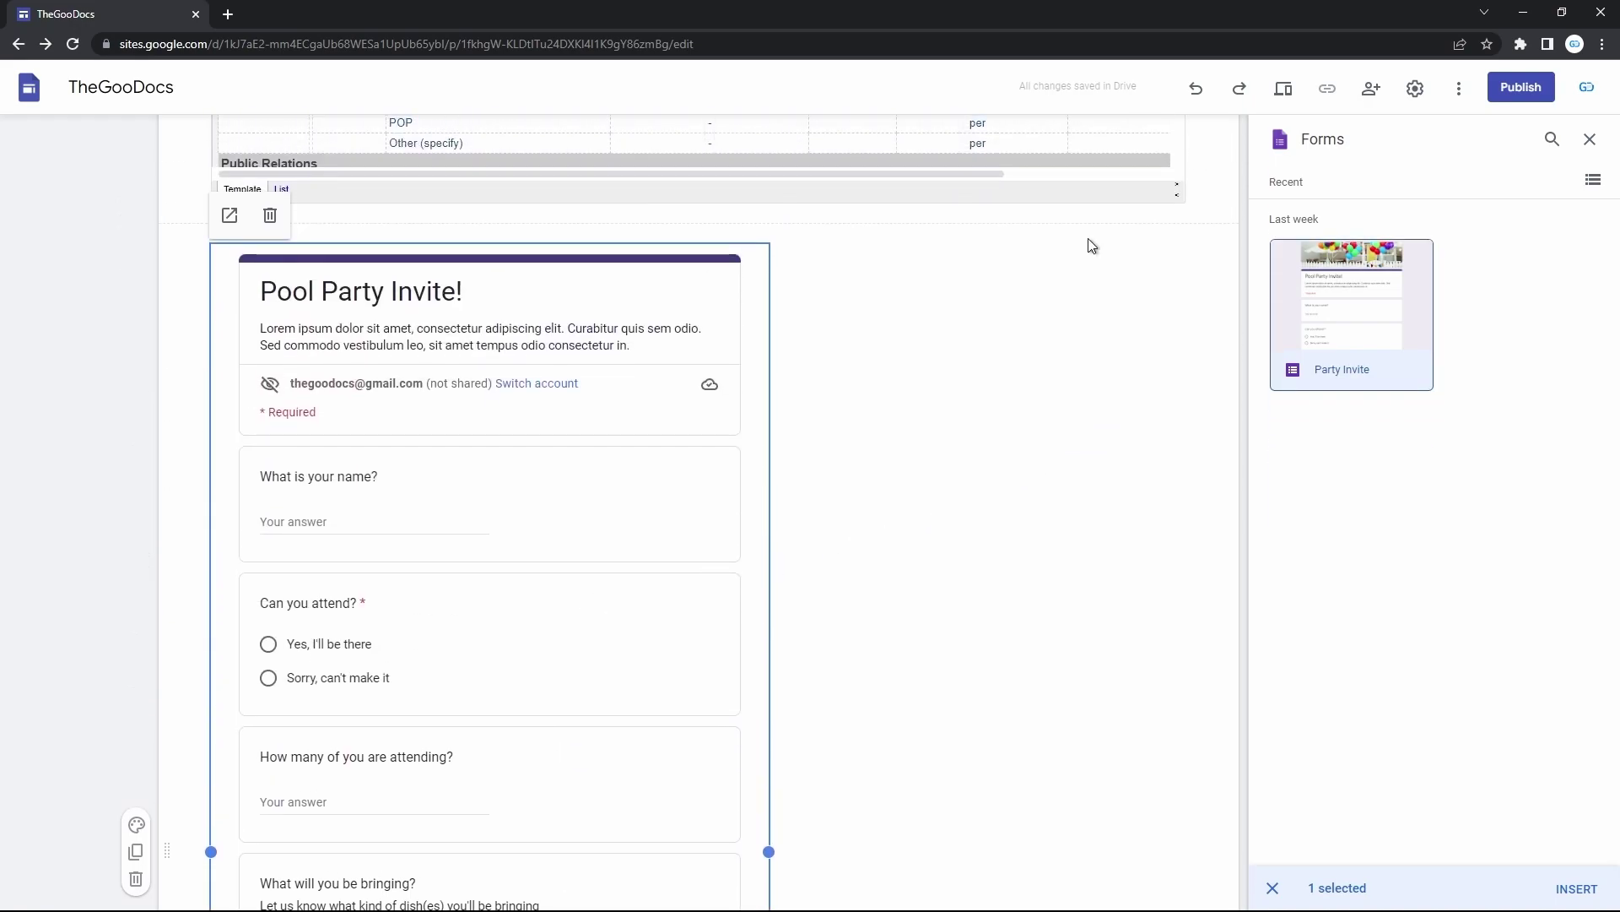
left_click(1281, 96)
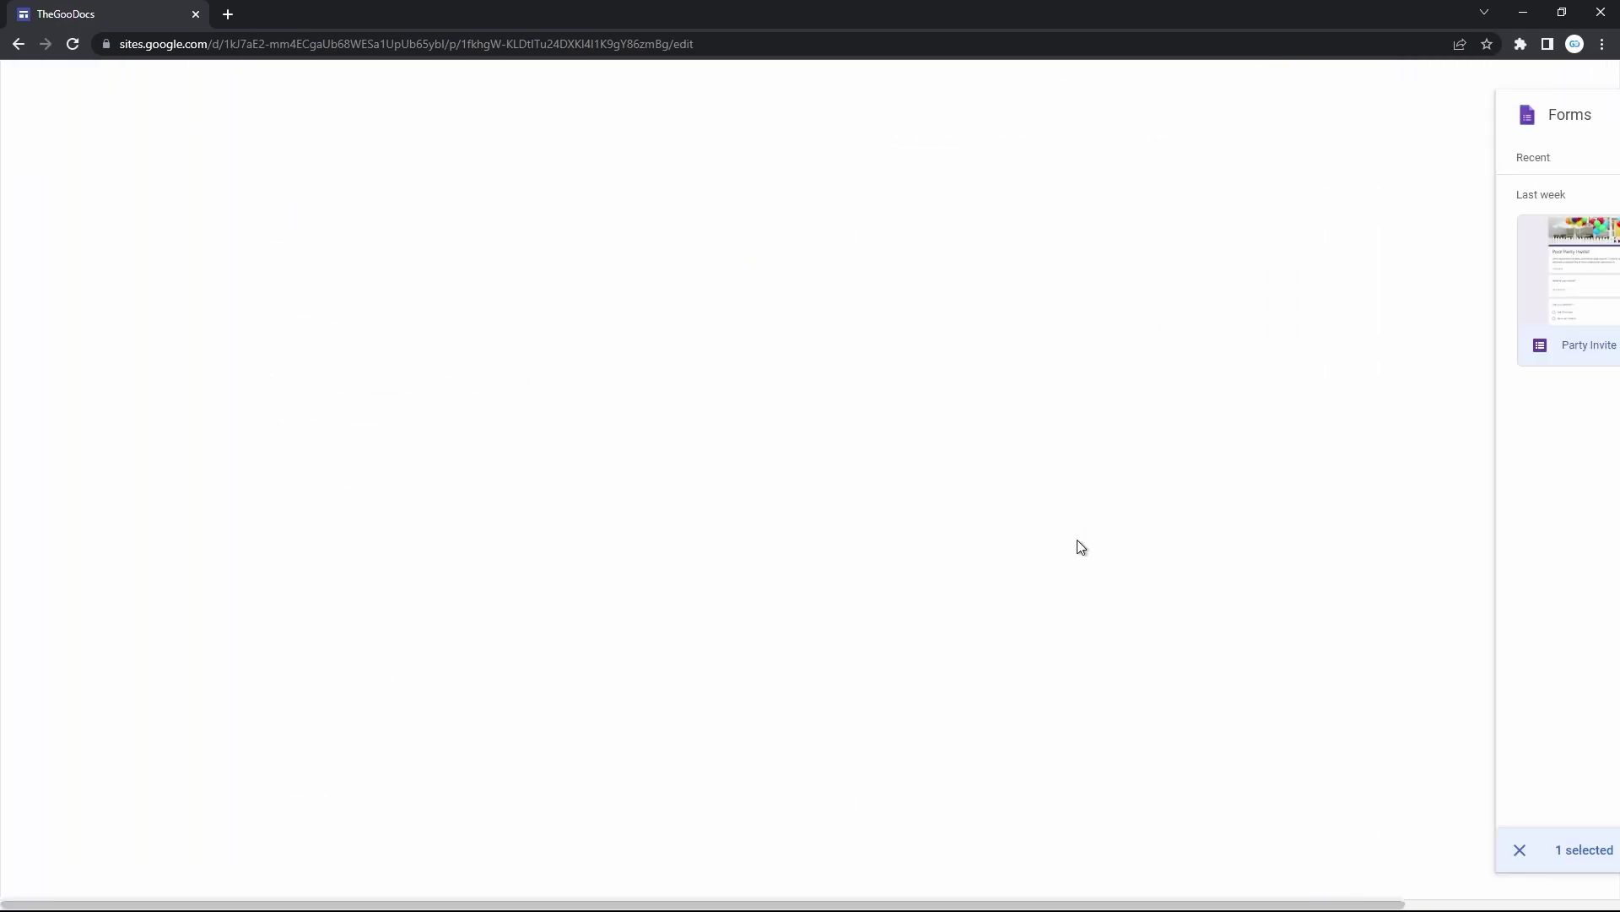
In the Pool Party form, answer yes to attending and tick Mains, Drinks and Dessert
scroll(1075, 549, "down", 10)
scroll(1075, 550, "down", 20)
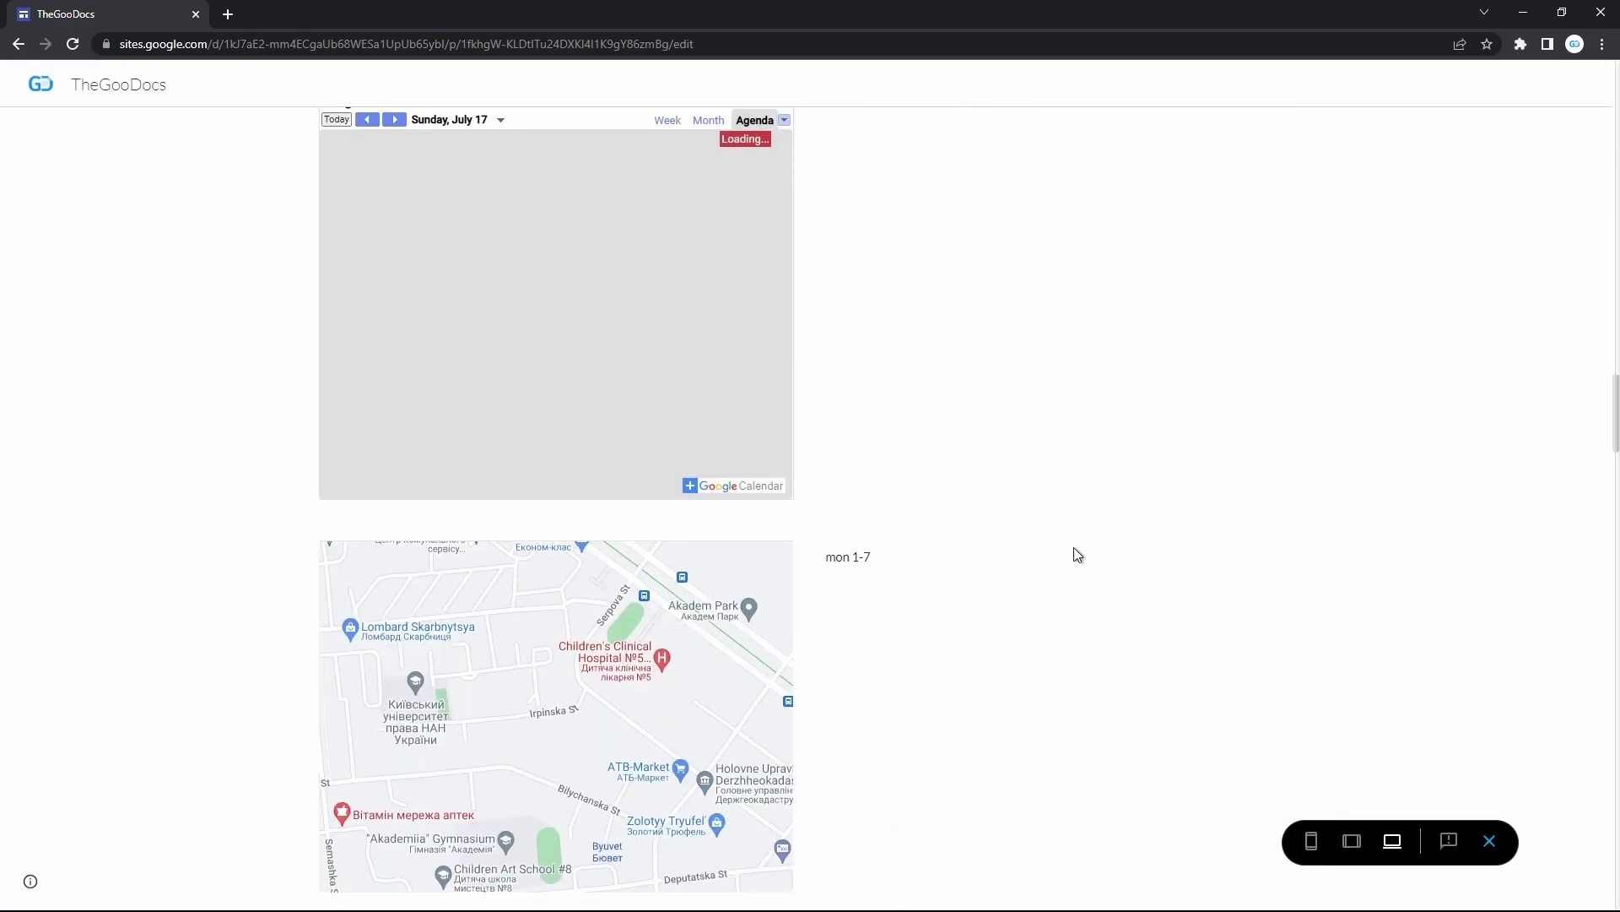
scroll(1074, 553, "down", 3)
scroll(1043, 749, "down", 5)
left_click(370, 577)
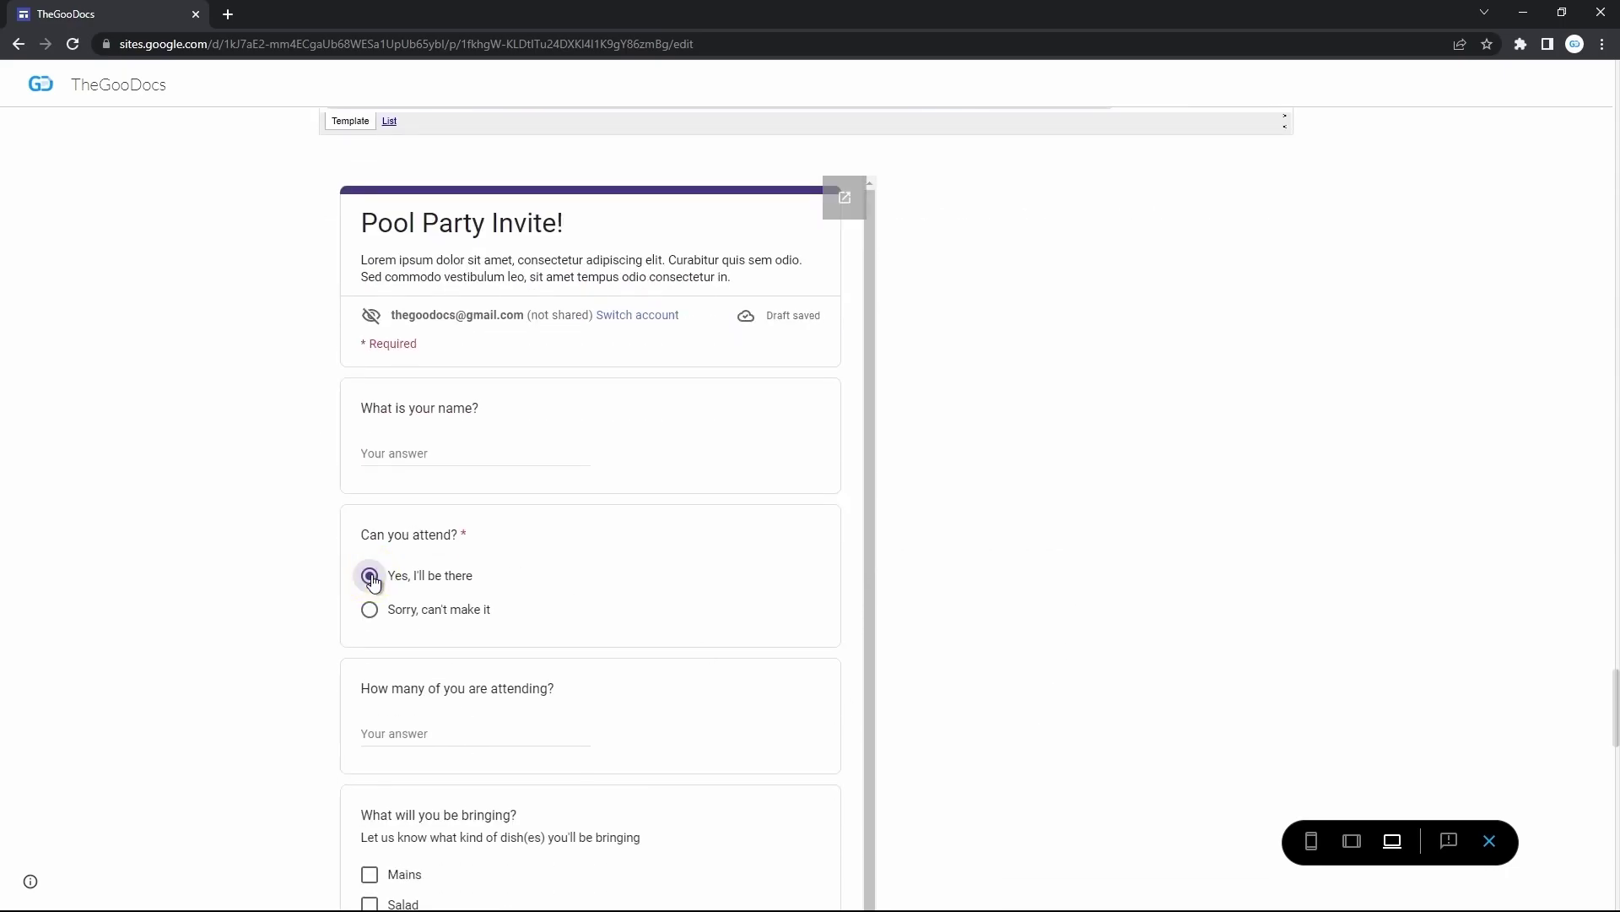
scroll(371, 579, "down", 3)
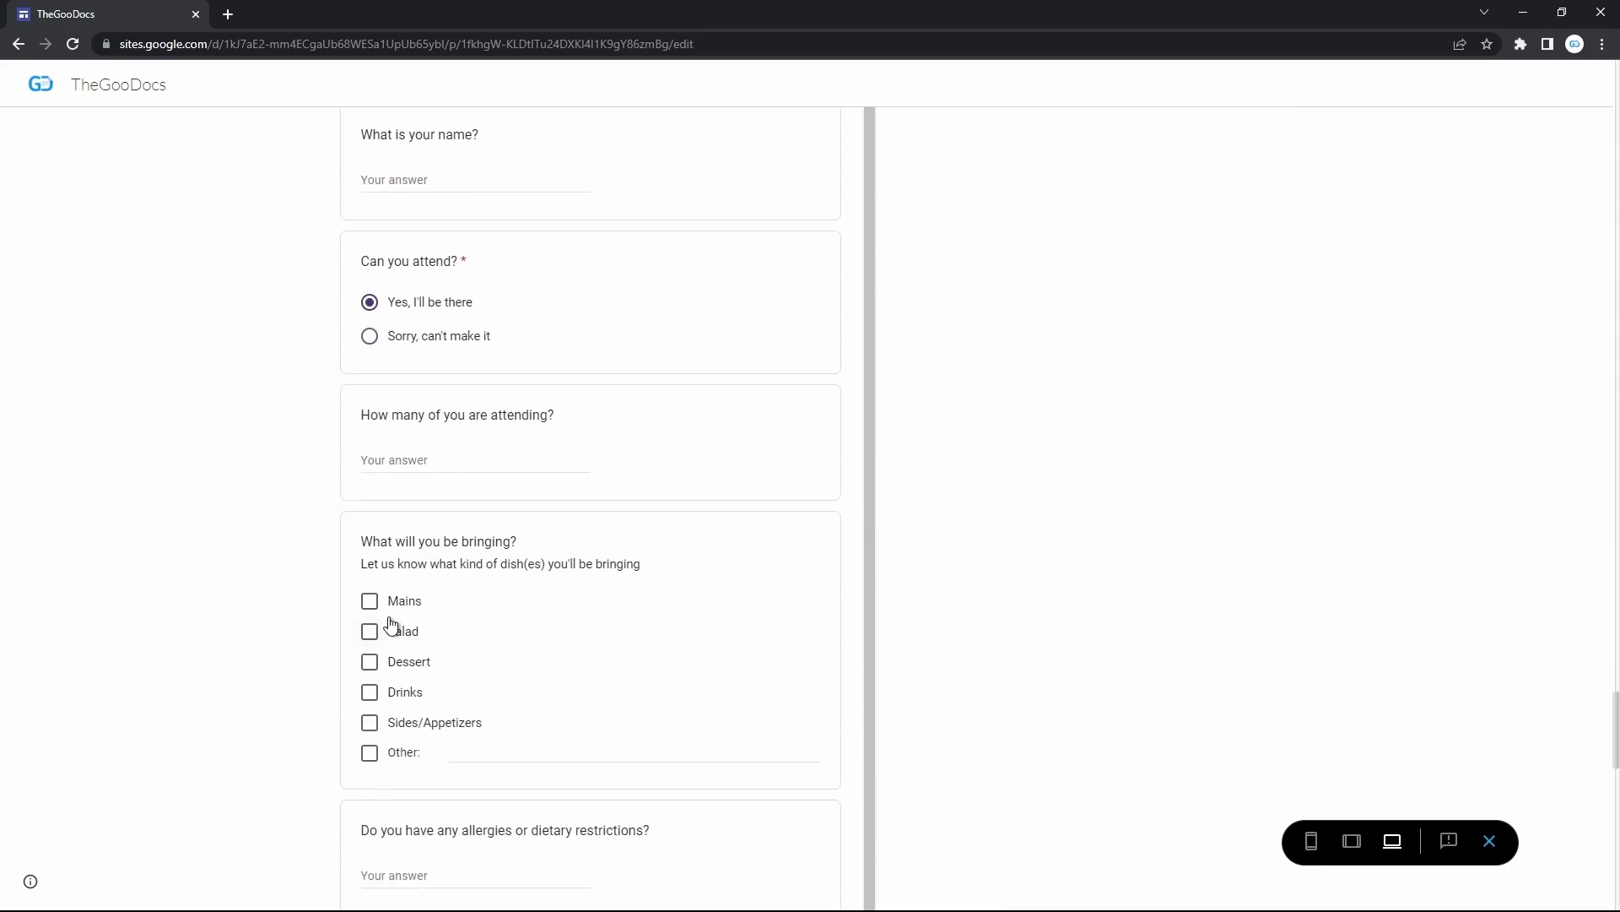
left_click(371, 602)
left_click(372, 694)
left_click(372, 665)
Enter the number attending and the guest's name, then submit the form
scroll(642, 454, "up", 1)
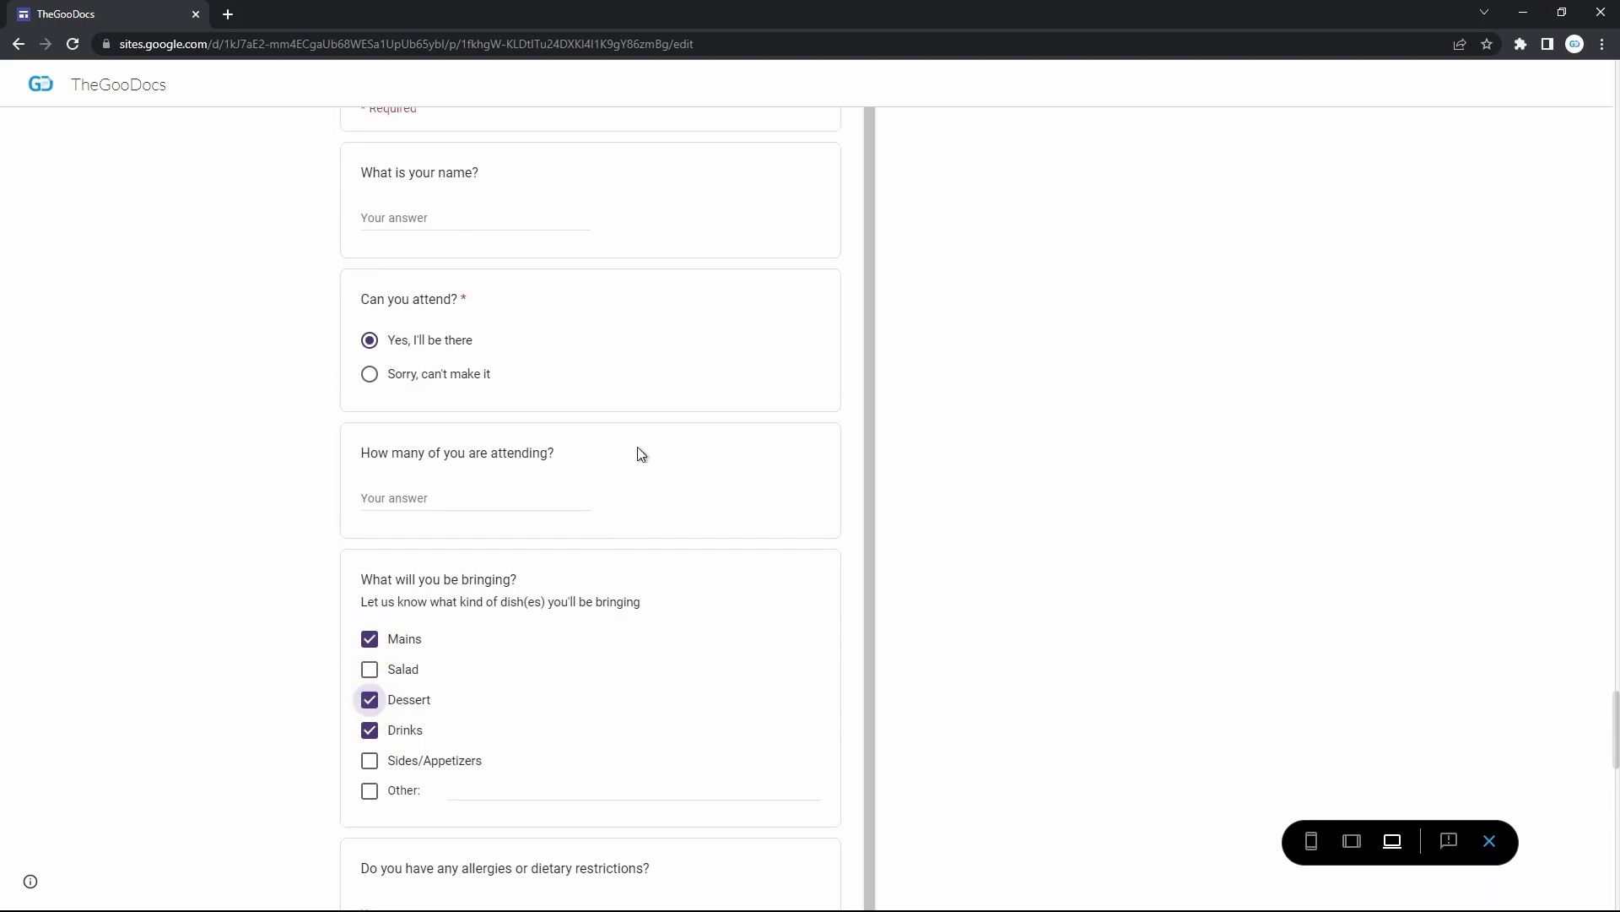
left_click(515, 498)
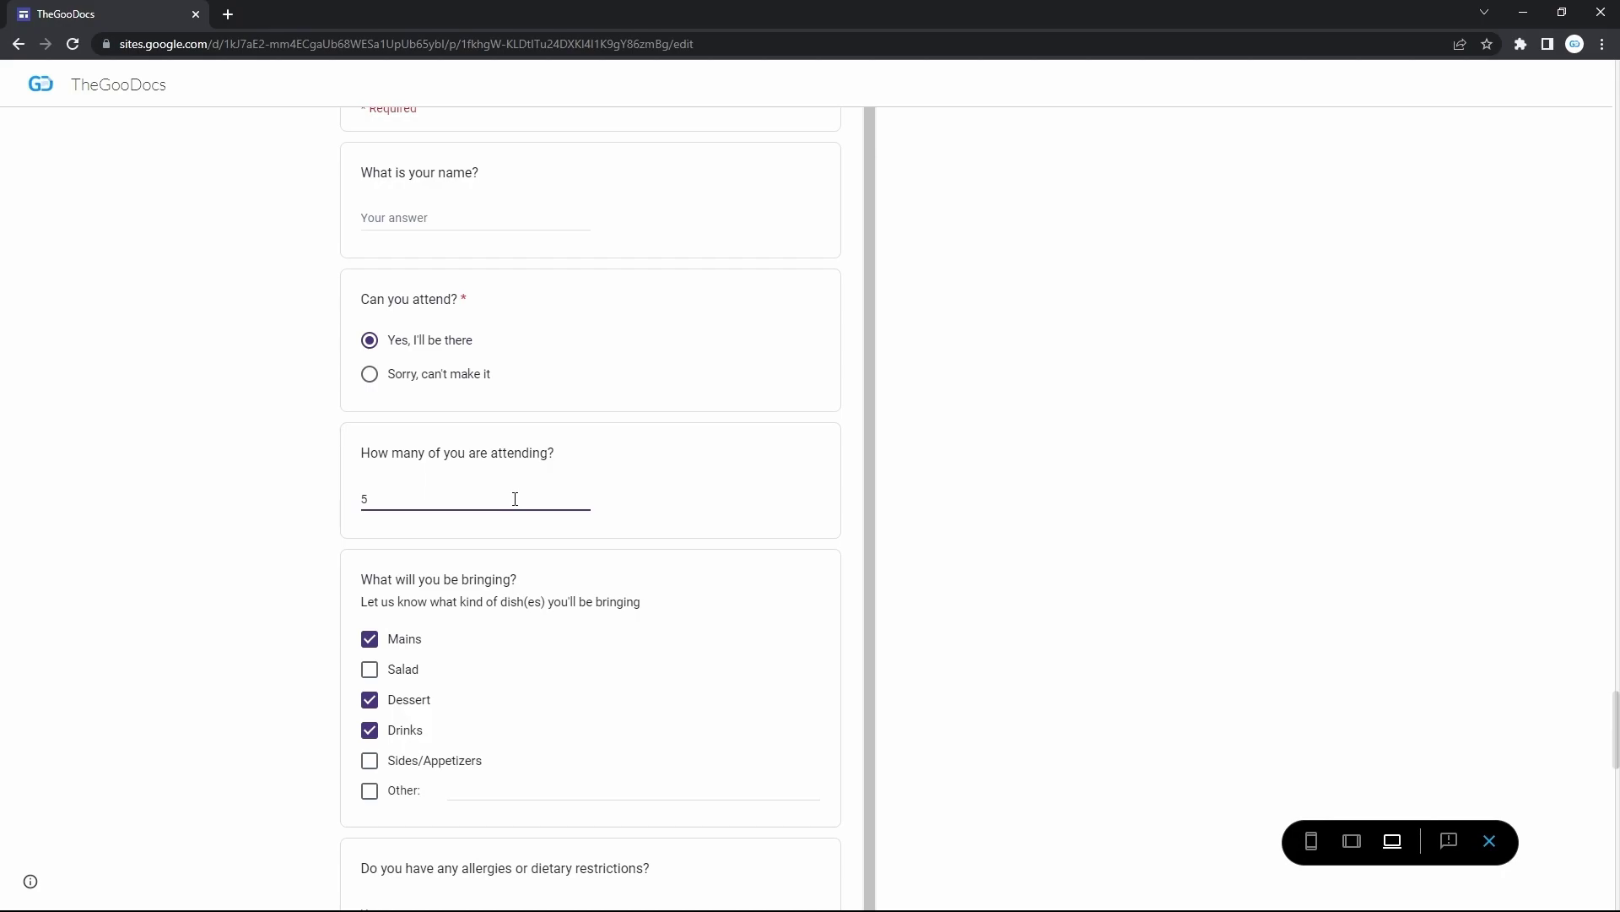
scroll(515, 498, "up", 1)
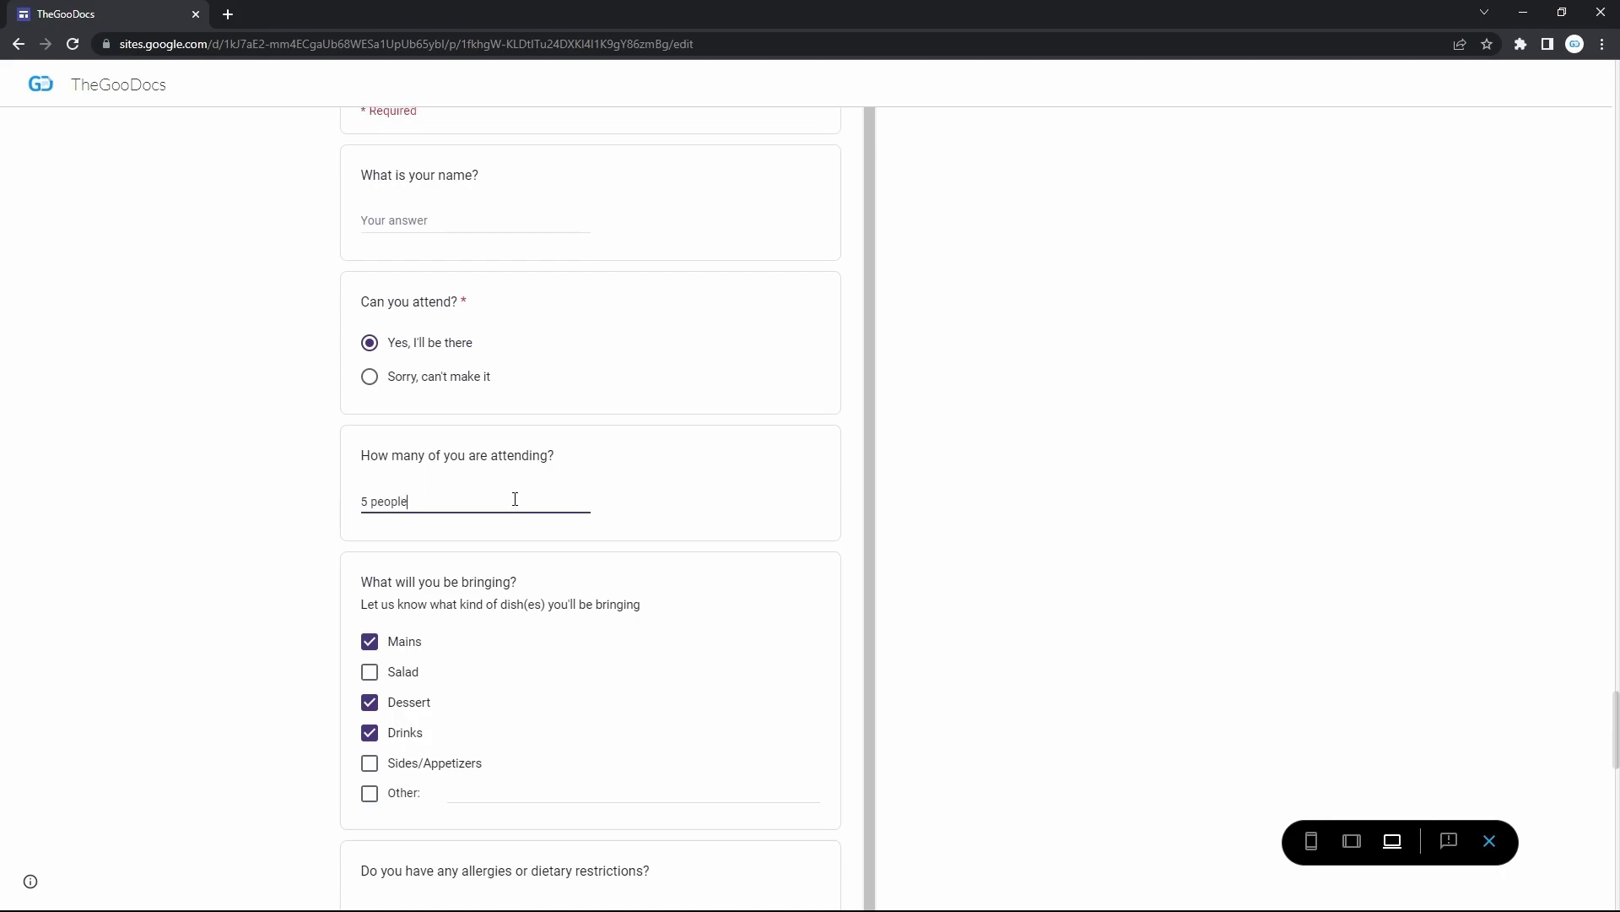
left_click(511, 218)
type("Daniel")
scroll(687, 737, "down", 1)
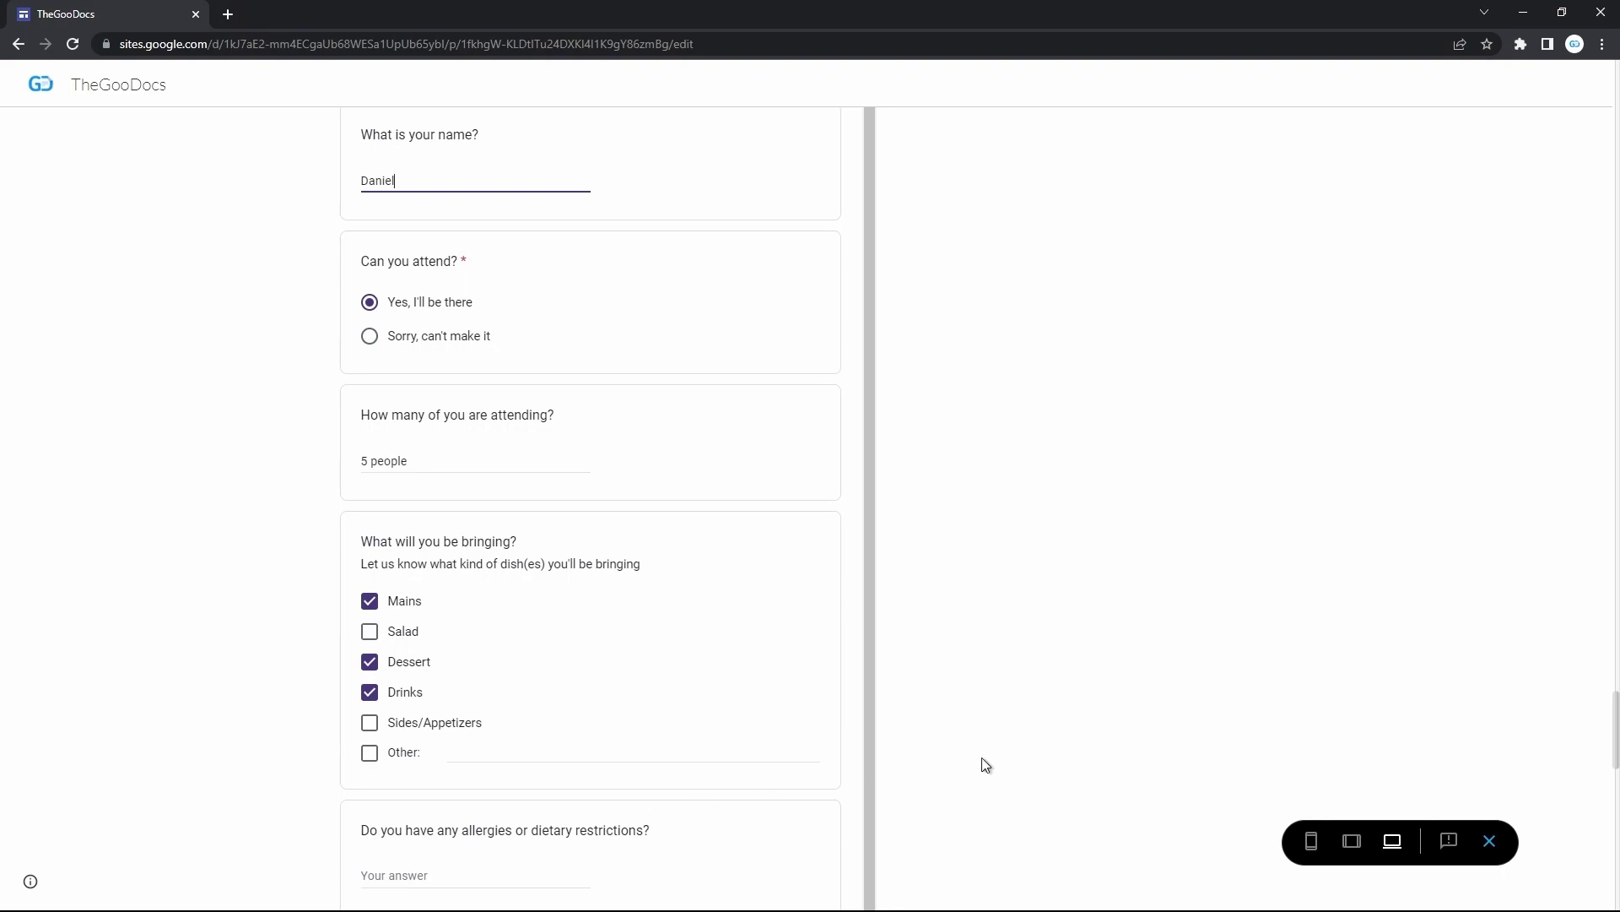
scroll(983, 764, "down", 4)
left_click(385, 749)
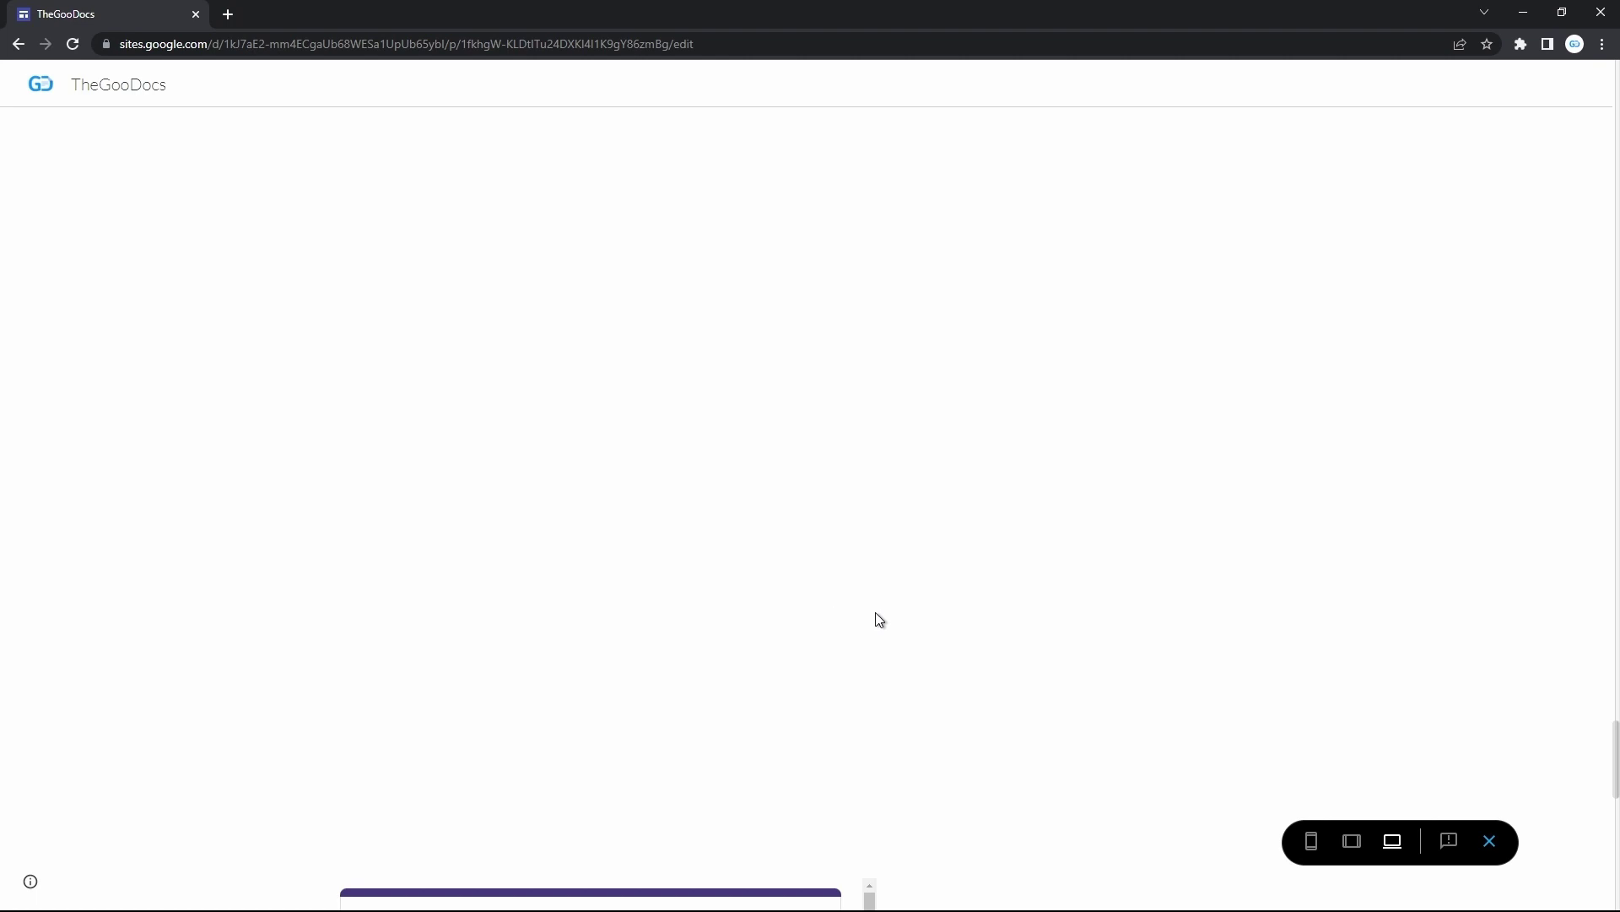
Exit the preview and close the forms picker to return to the Insert options
left_click(1489, 840)
left_click(1589, 139)
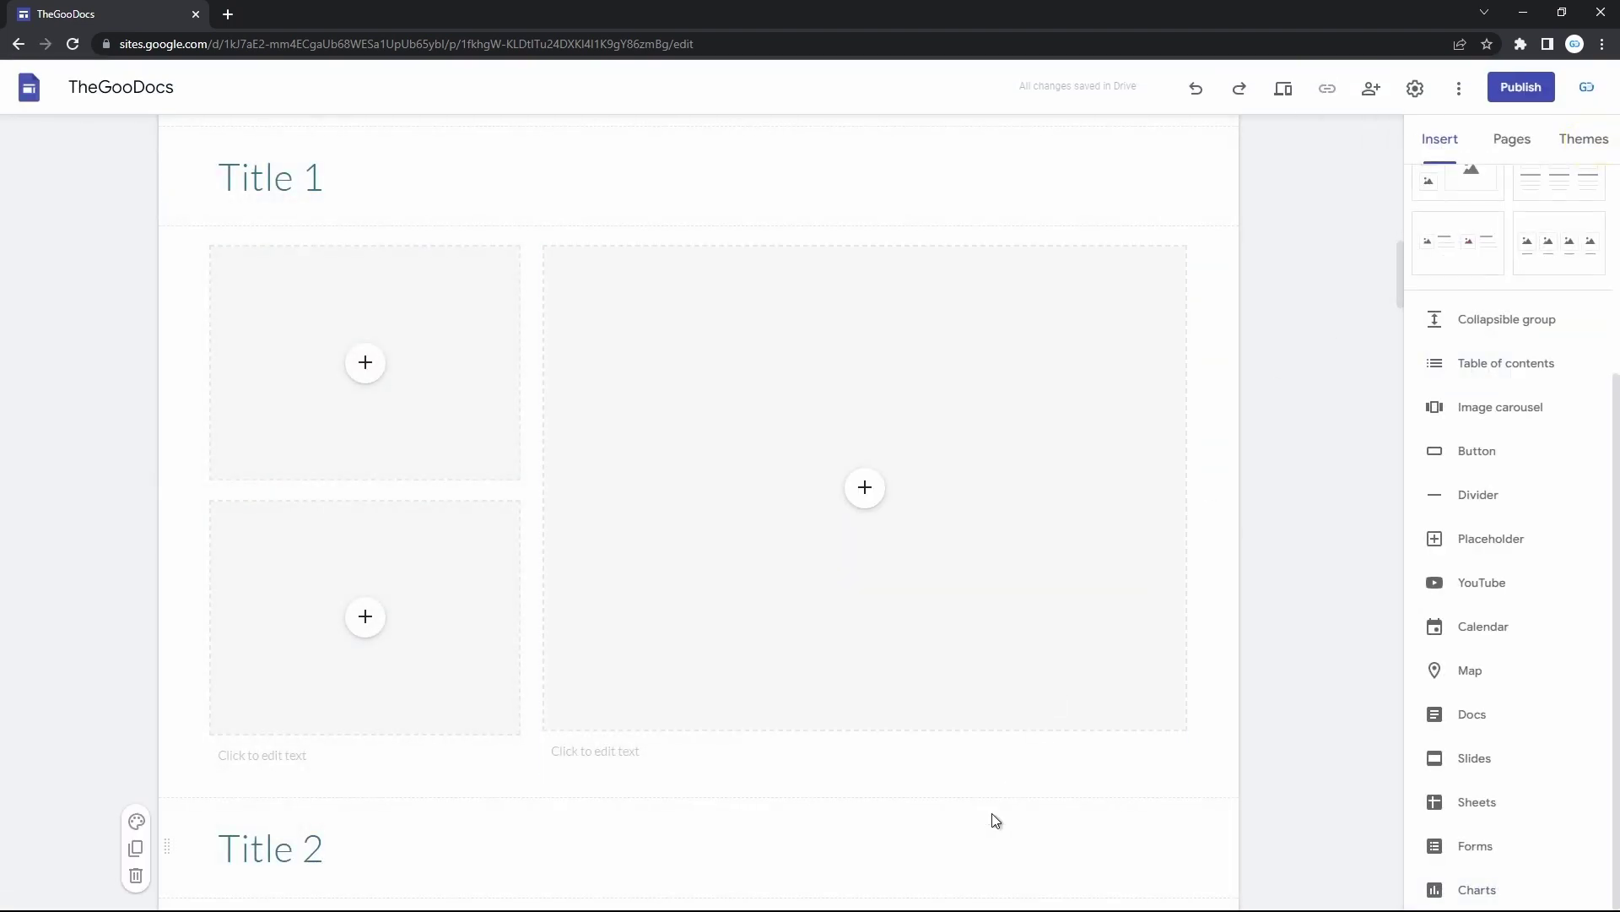
scroll(1064, 354, "down", 20)
scroll(1064, 362, "down", 10)
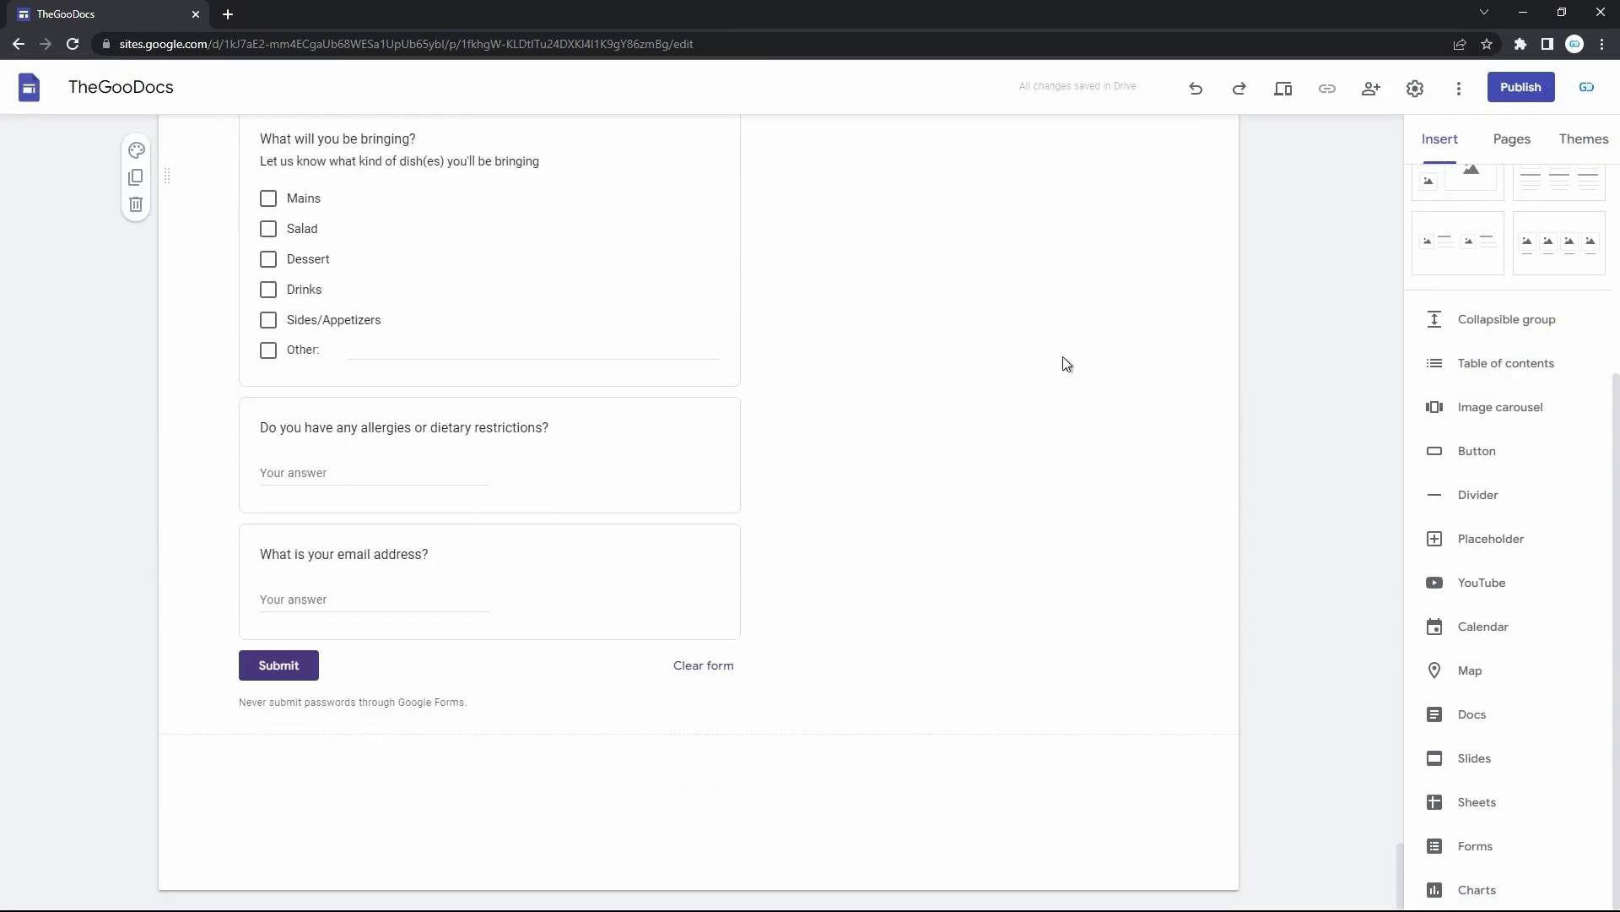
scroll(919, 453, "up", 5)
scroll(919, 452, "down", 5)
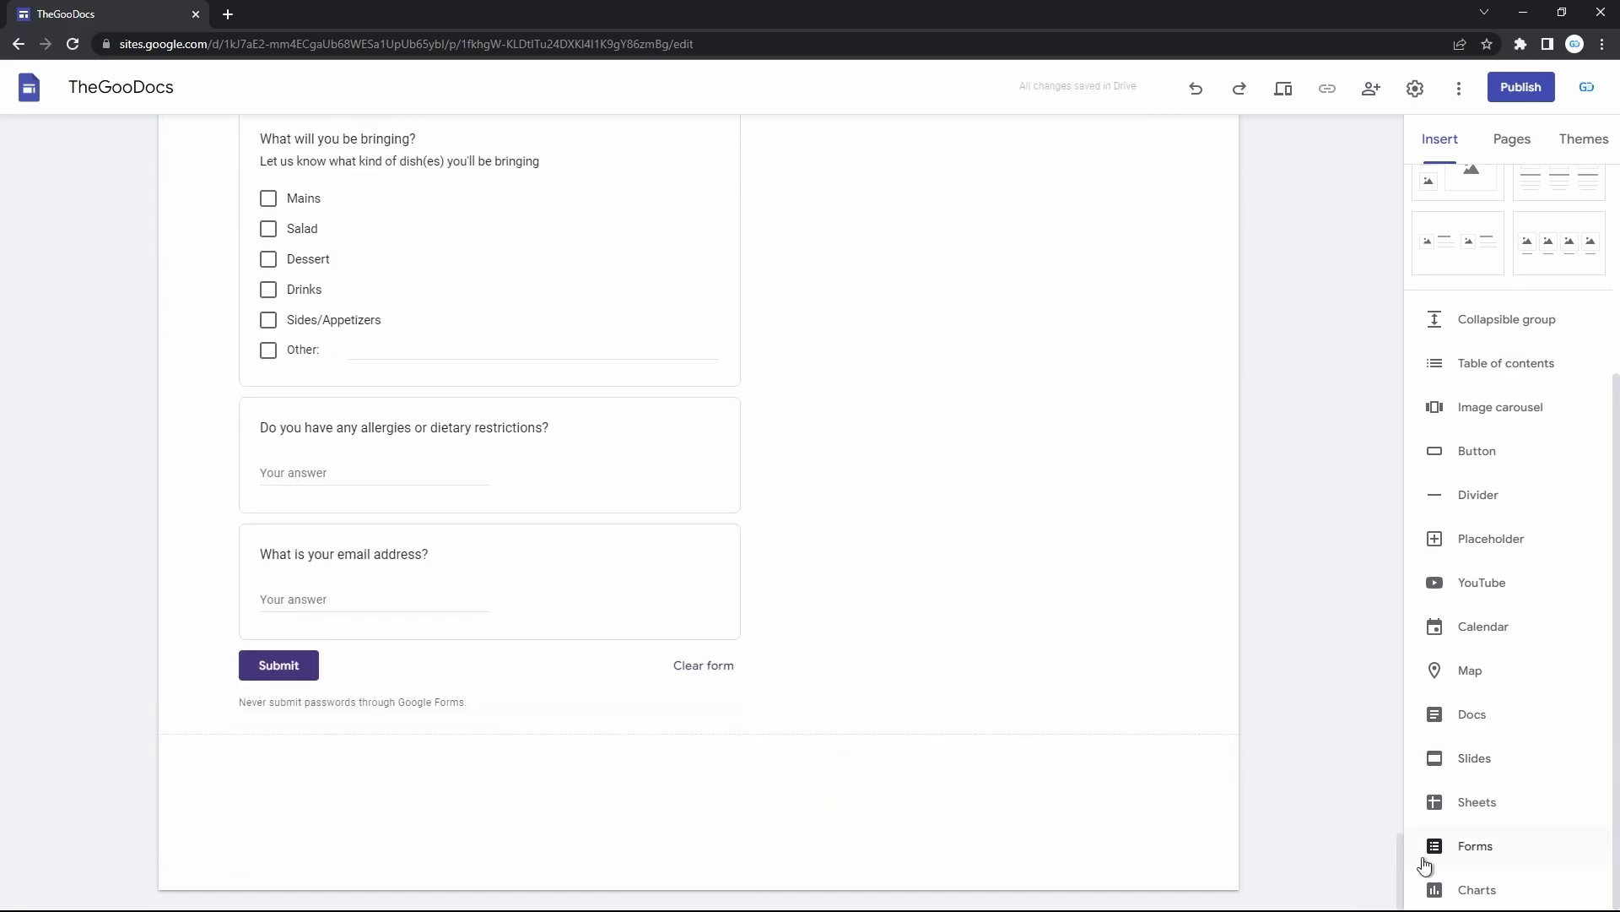
Embed the bar chart from 'Copy of Chart1' below the Pool Party form
left_click(1453, 887)
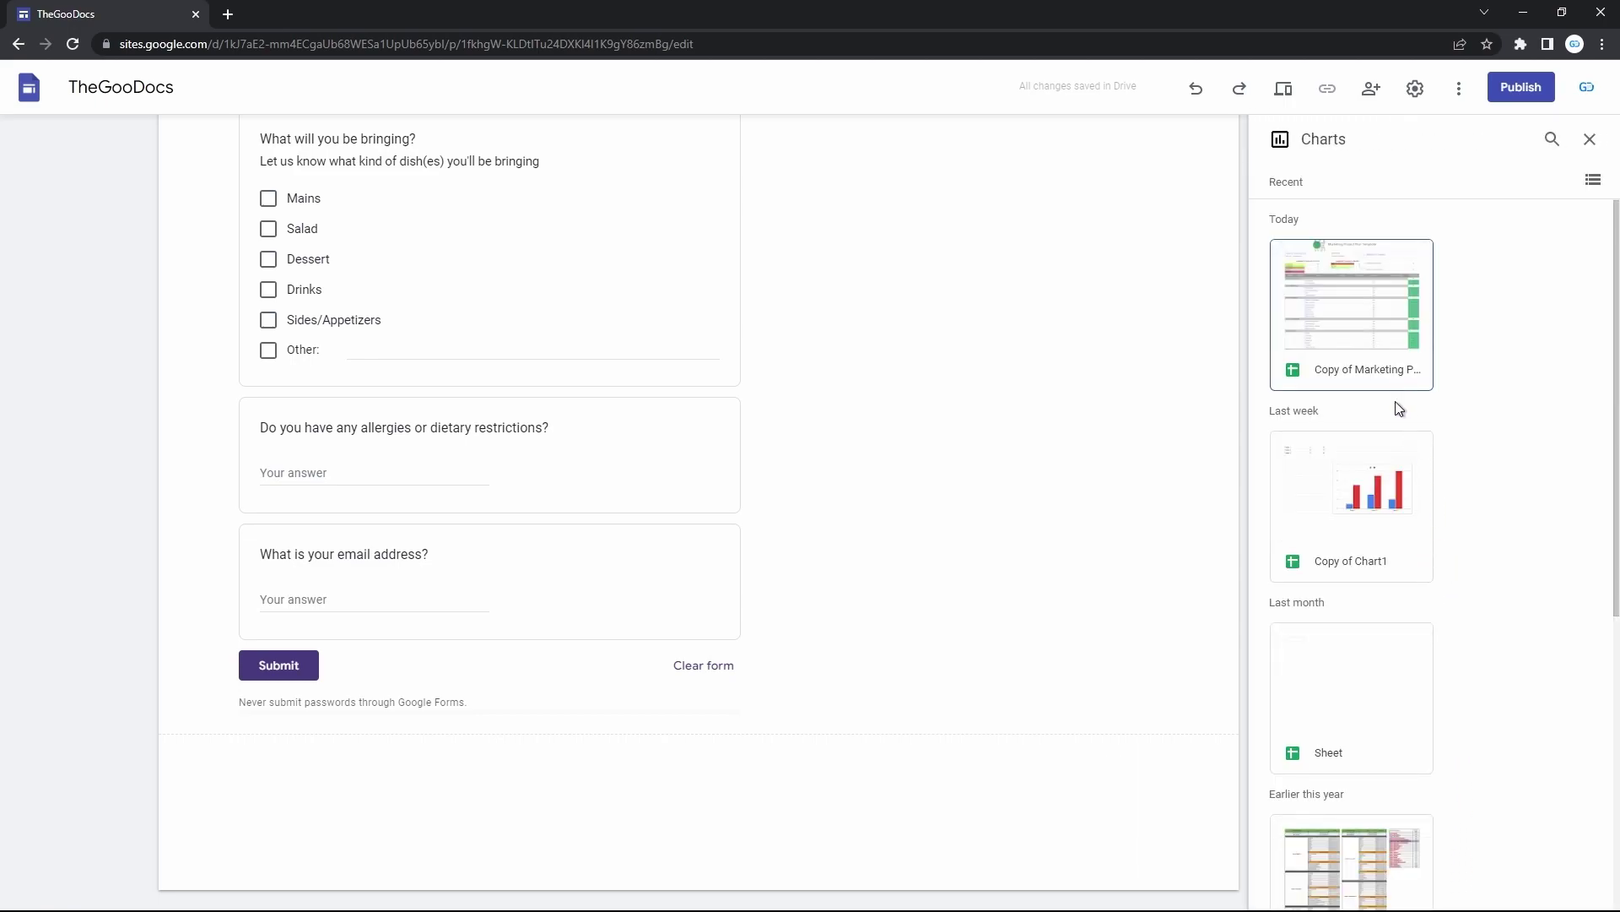
left_click(1366, 514)
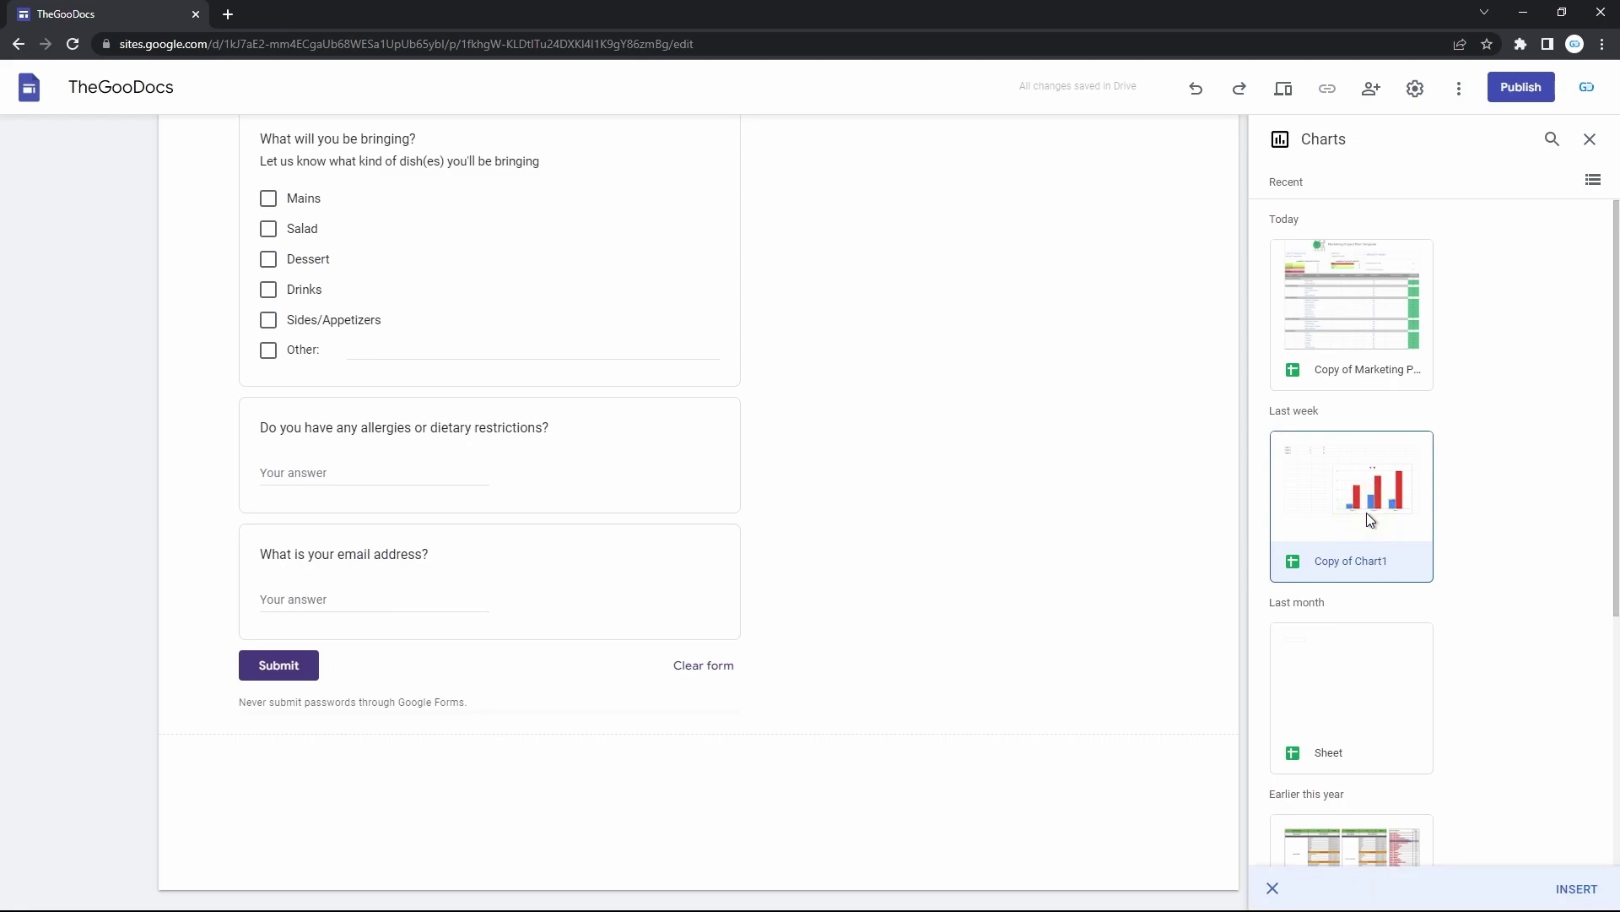
double_click(1365, 513)
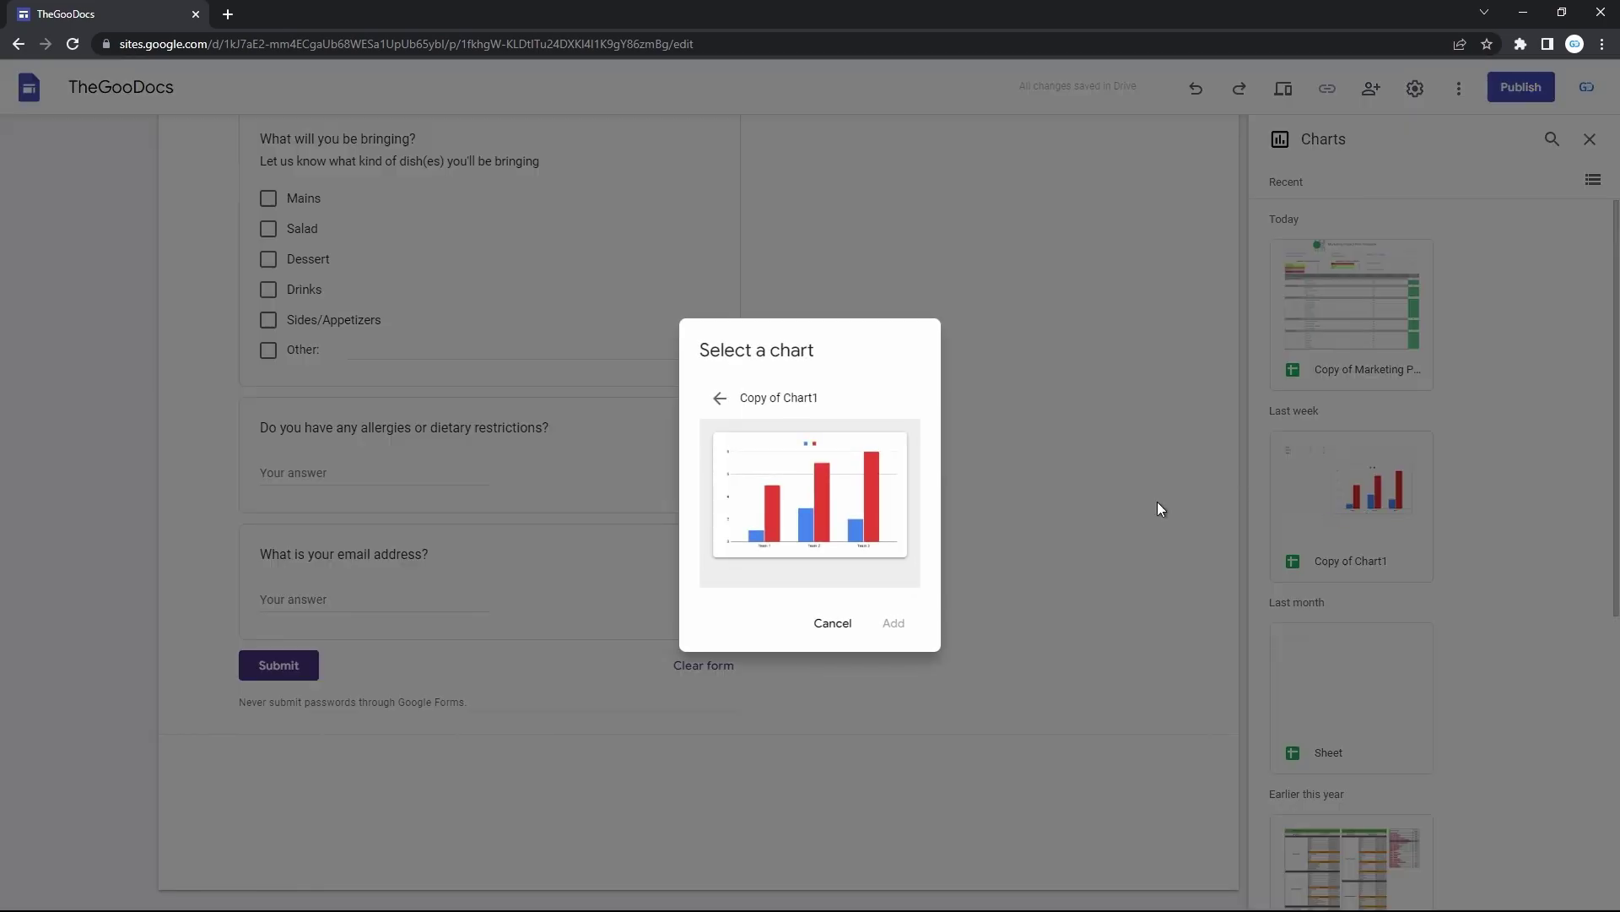
left_click(868, 496)
left_click(894, 621)
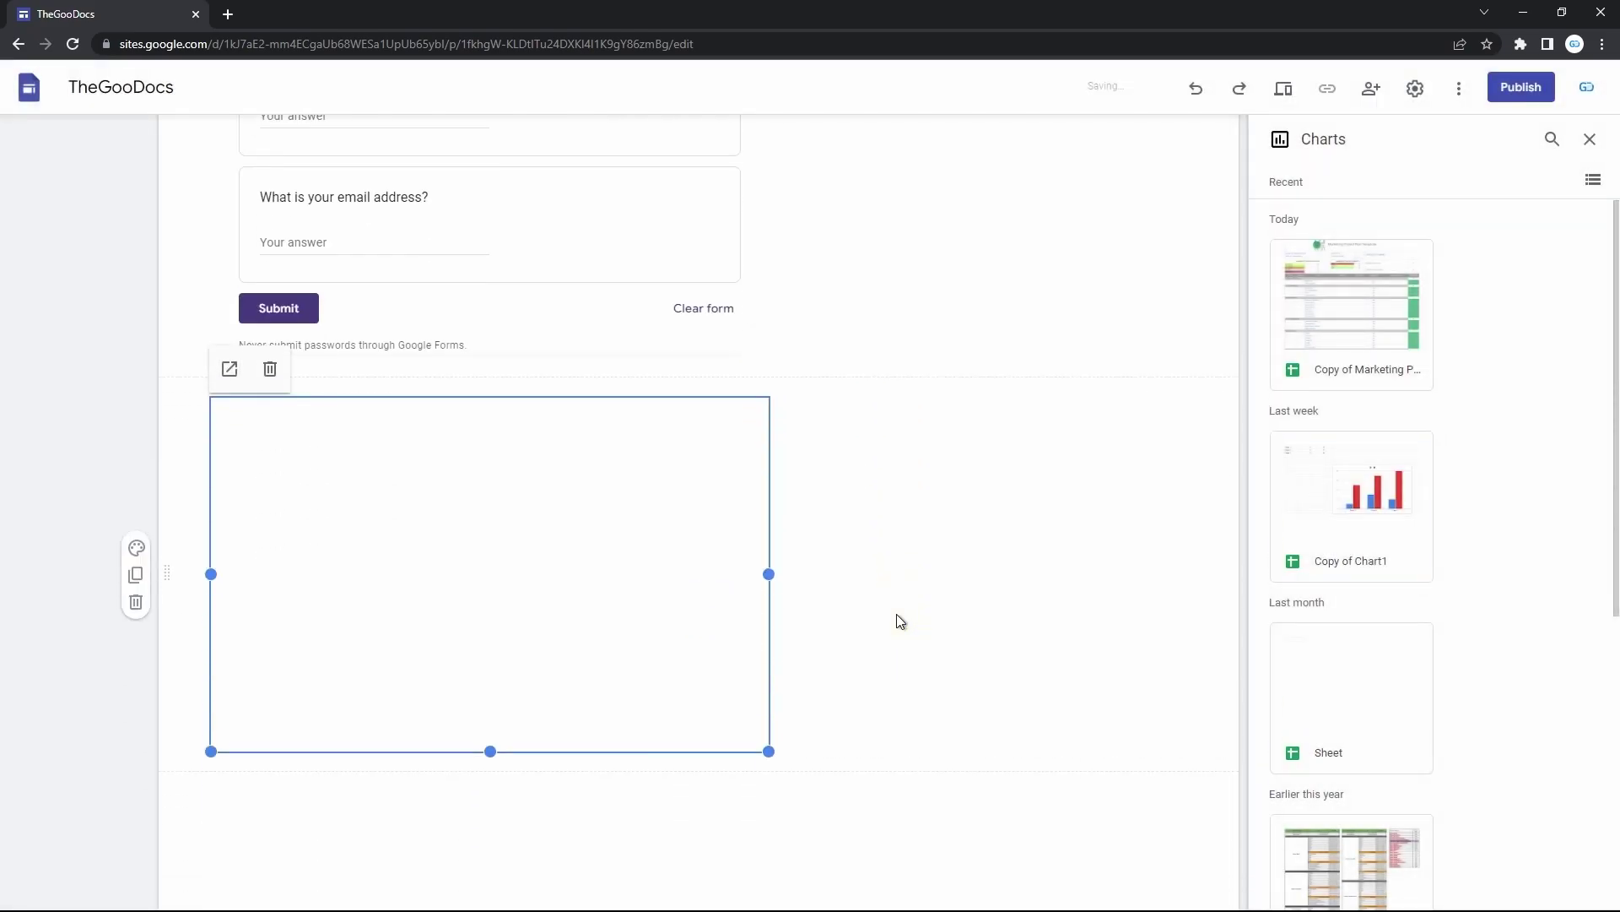
scroll(896, 616, "down", 1)
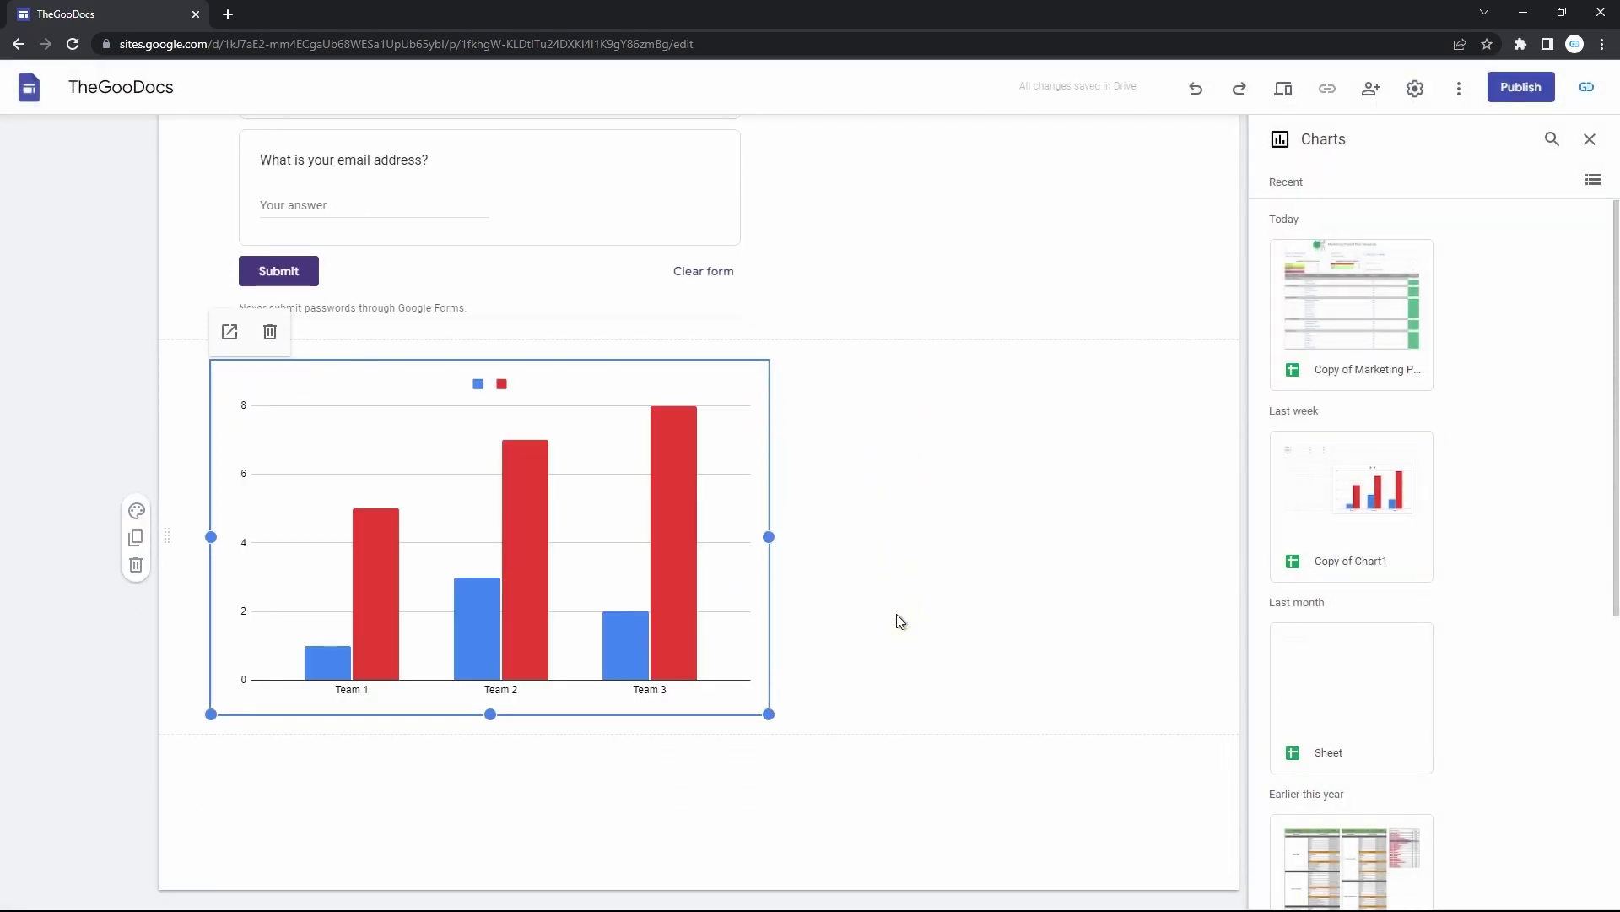
Preview the site, open the Team 1–3 bar chart full-page in a new tab, then close it
left_click(1285, 90)
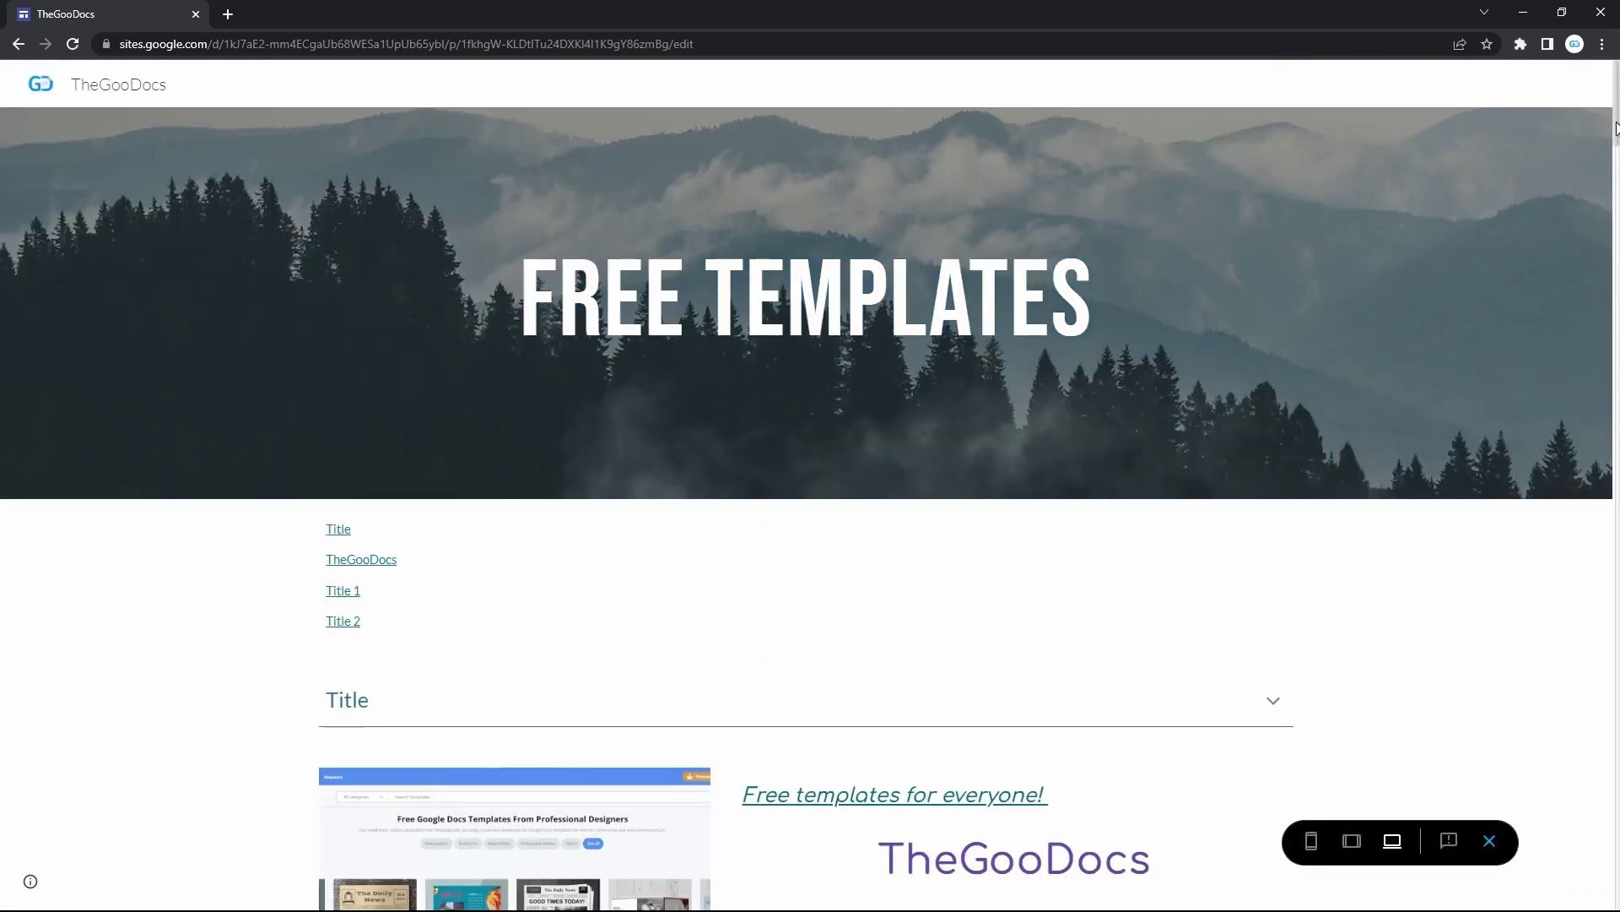
left_click_drag(1617, 128, 1614, 878)
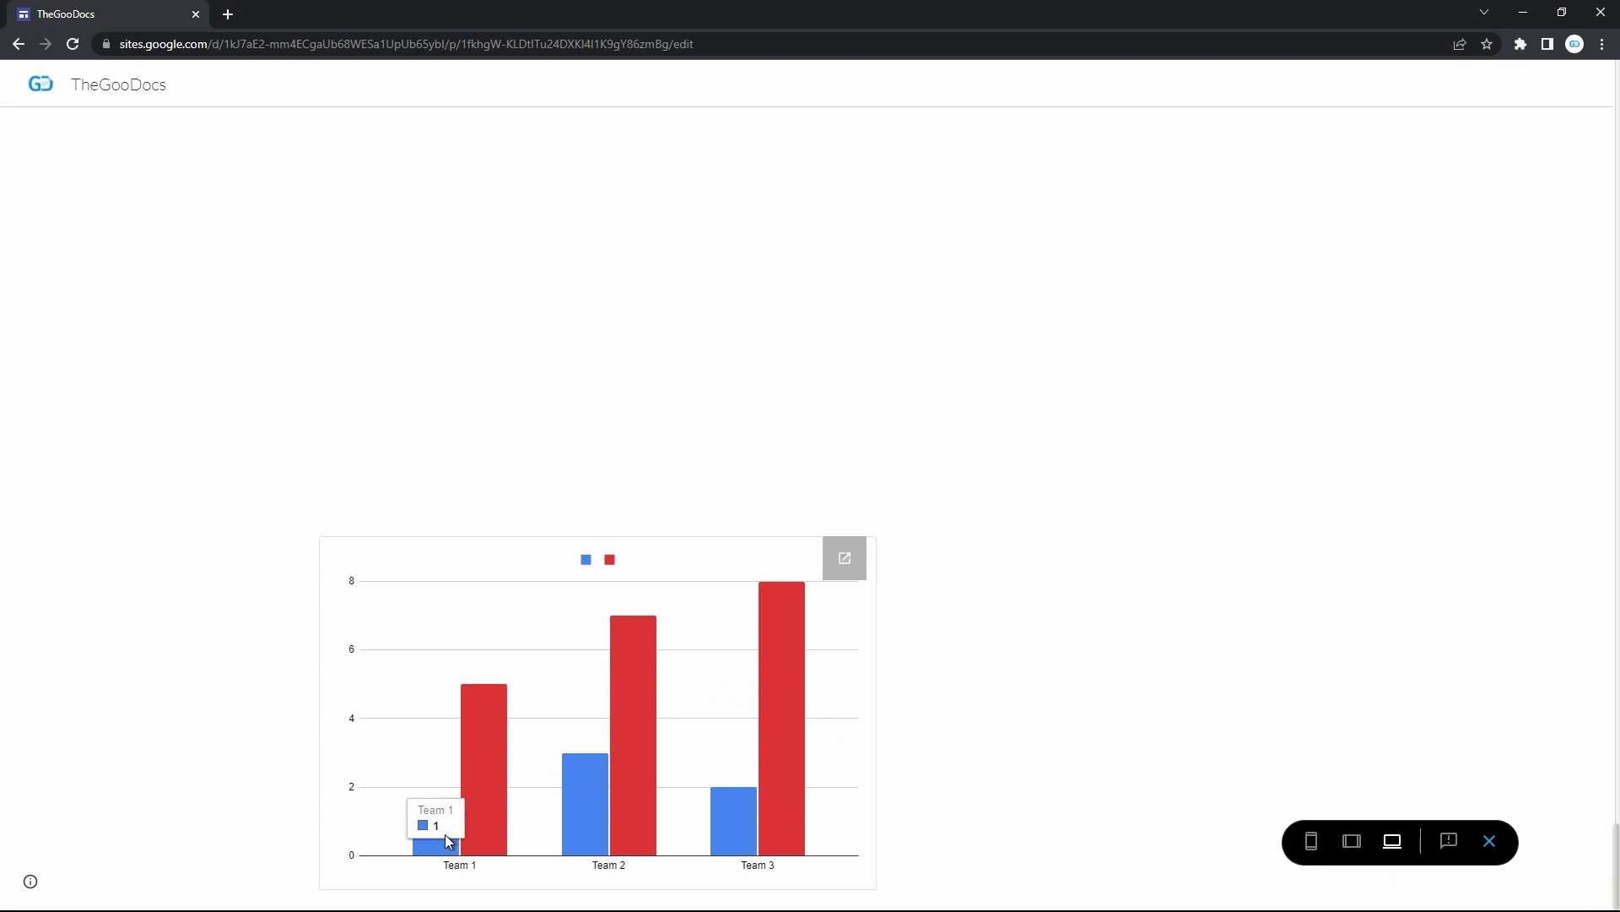
left_click(848, 559)
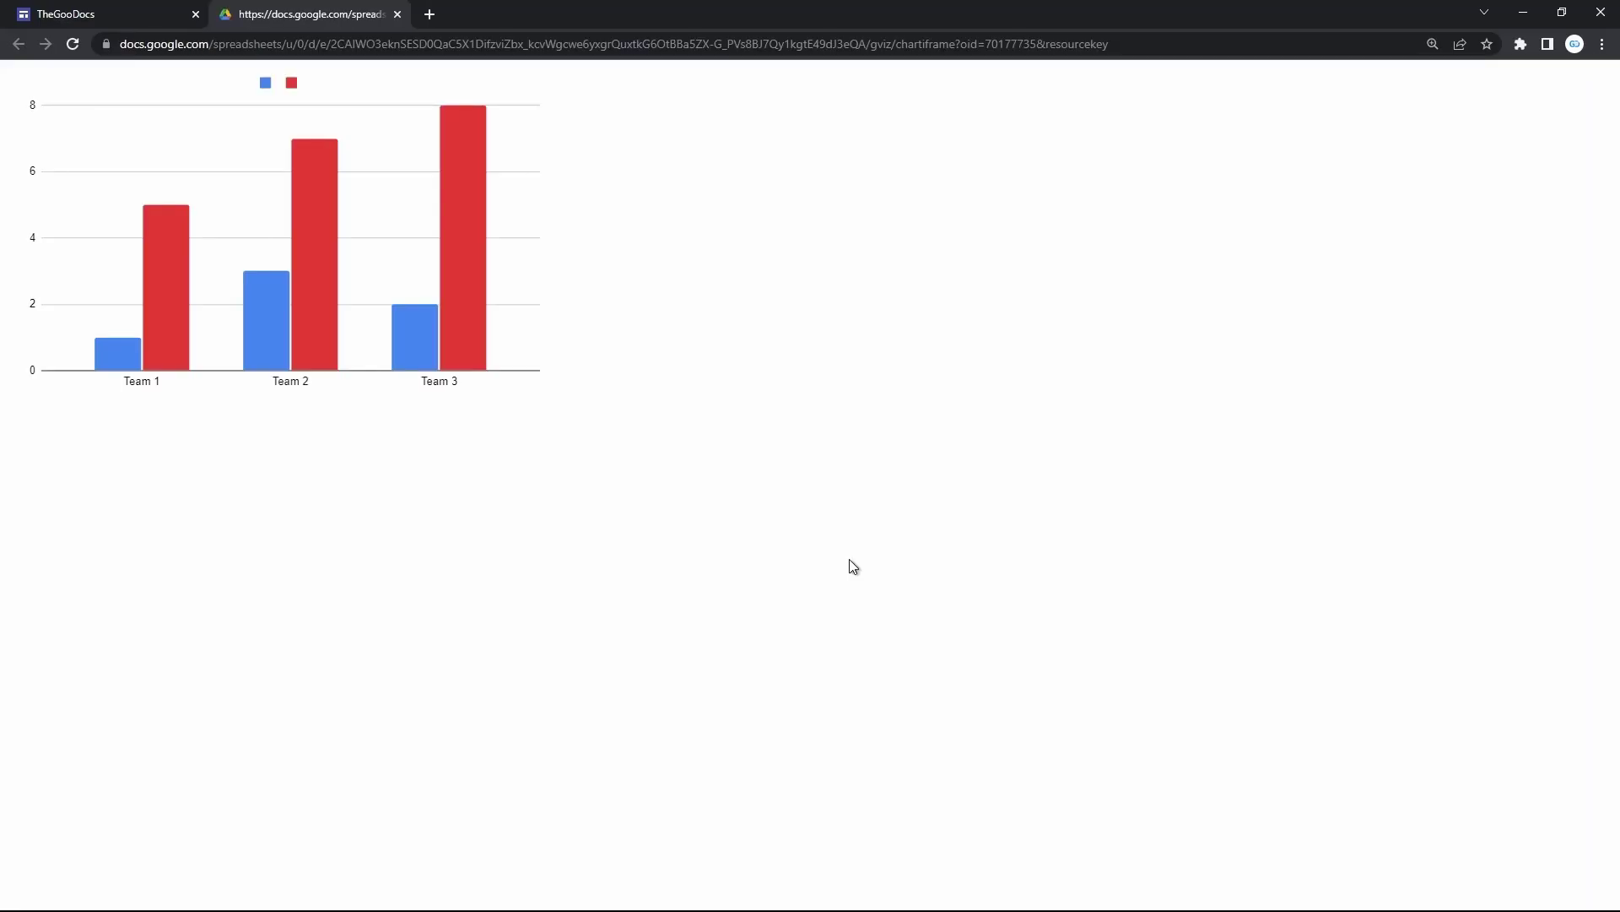
mouse_move(321, 273)
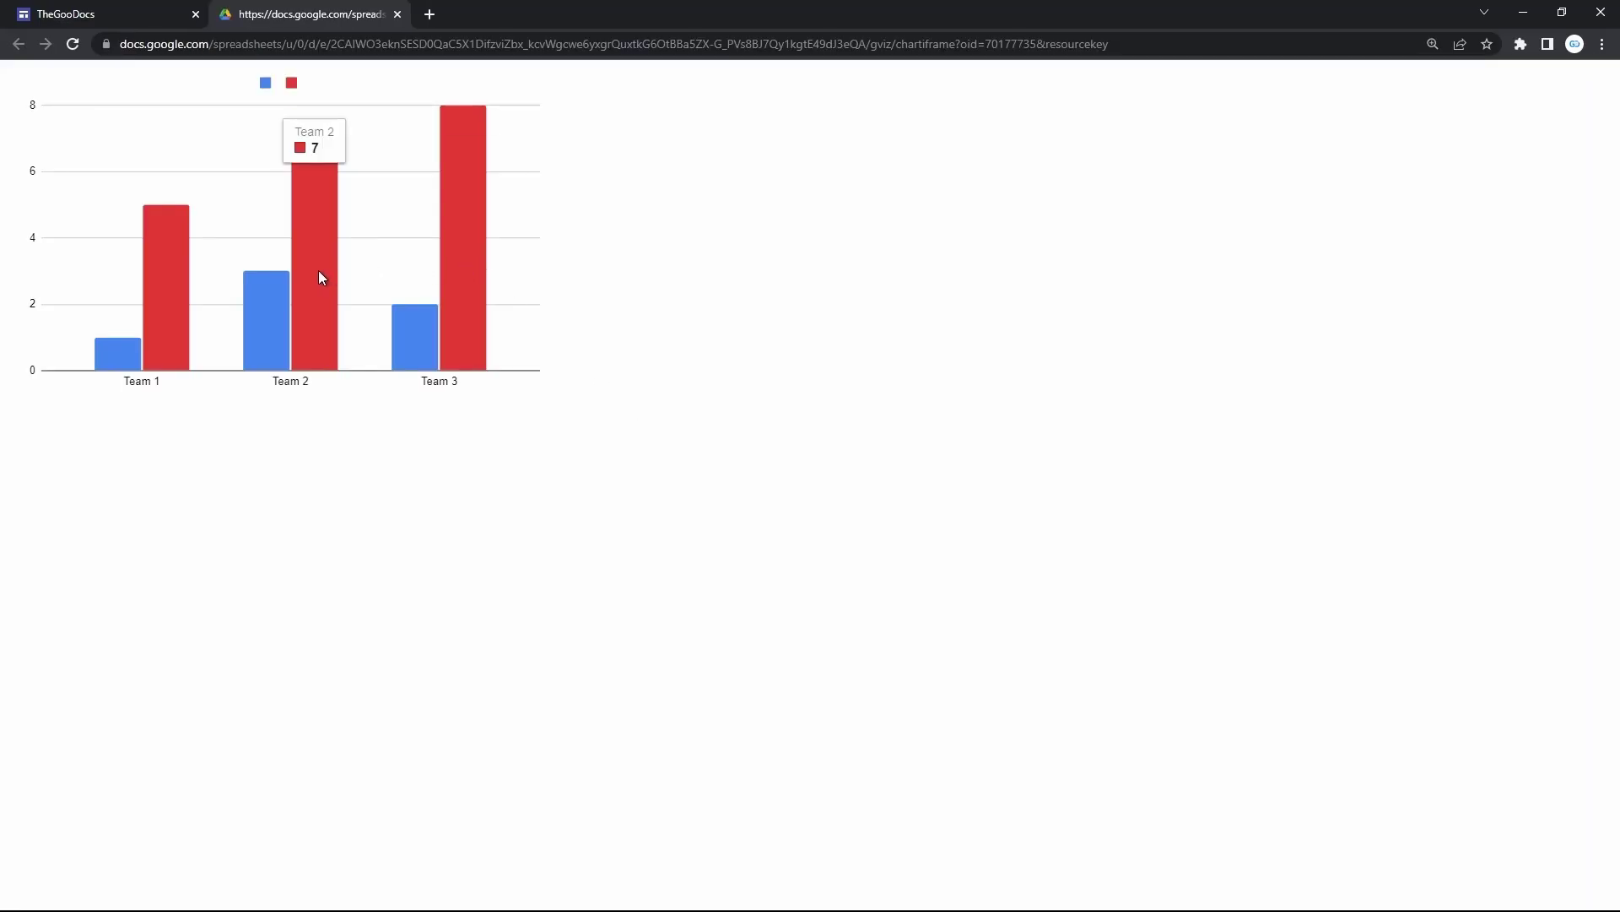
key("ctrl+w")
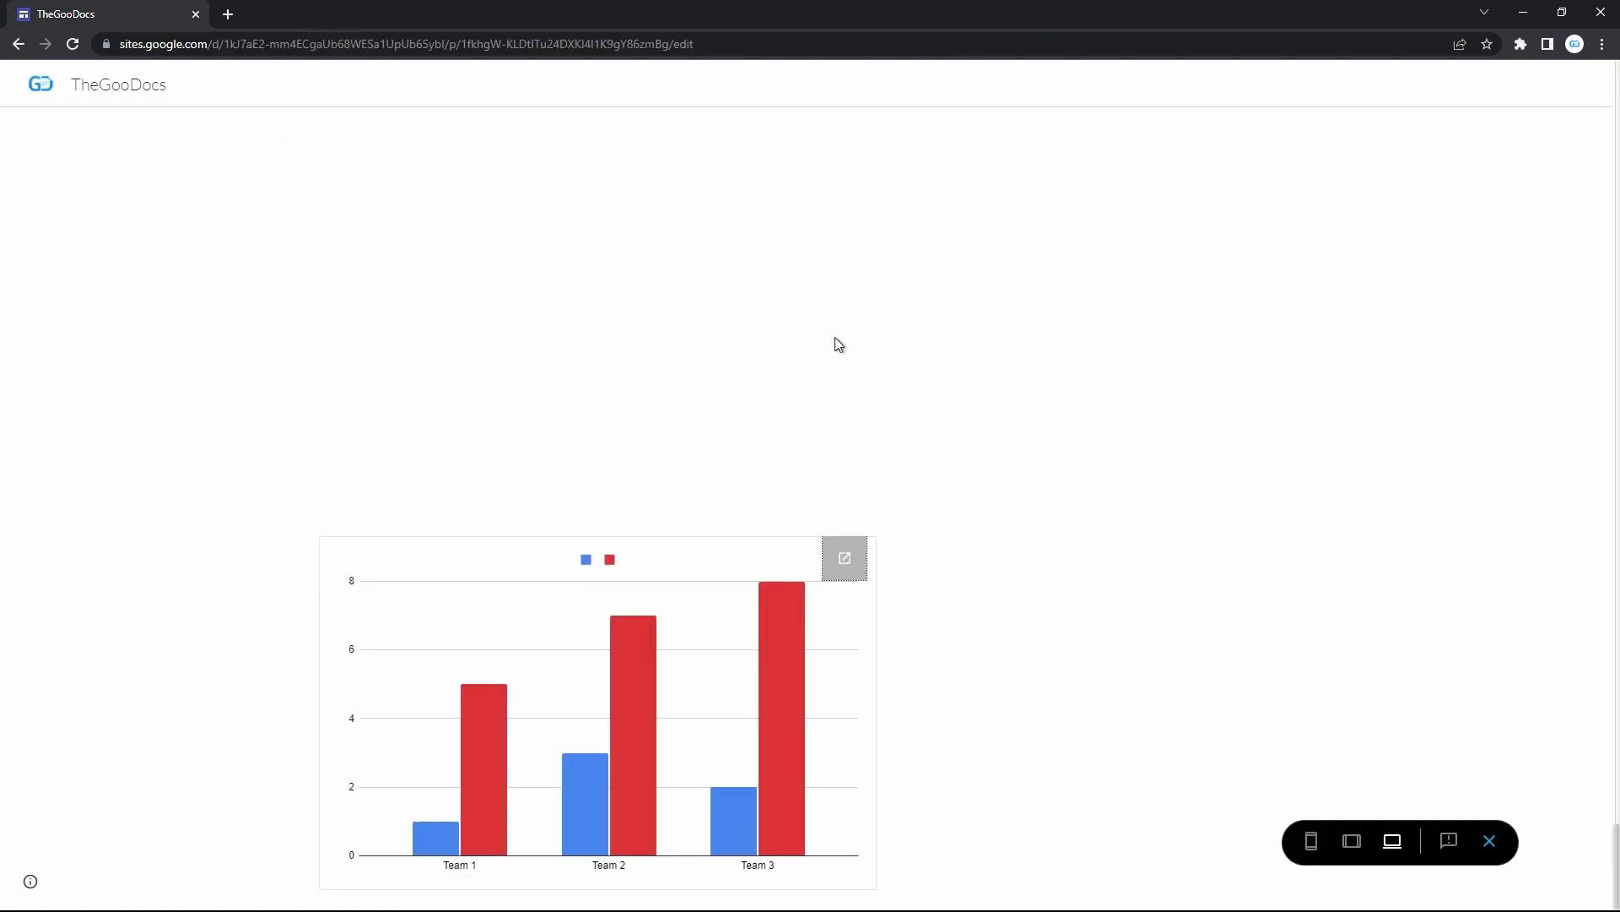
Back in the editor, drag the placeholder section above the image section
left_click(1489, 841)
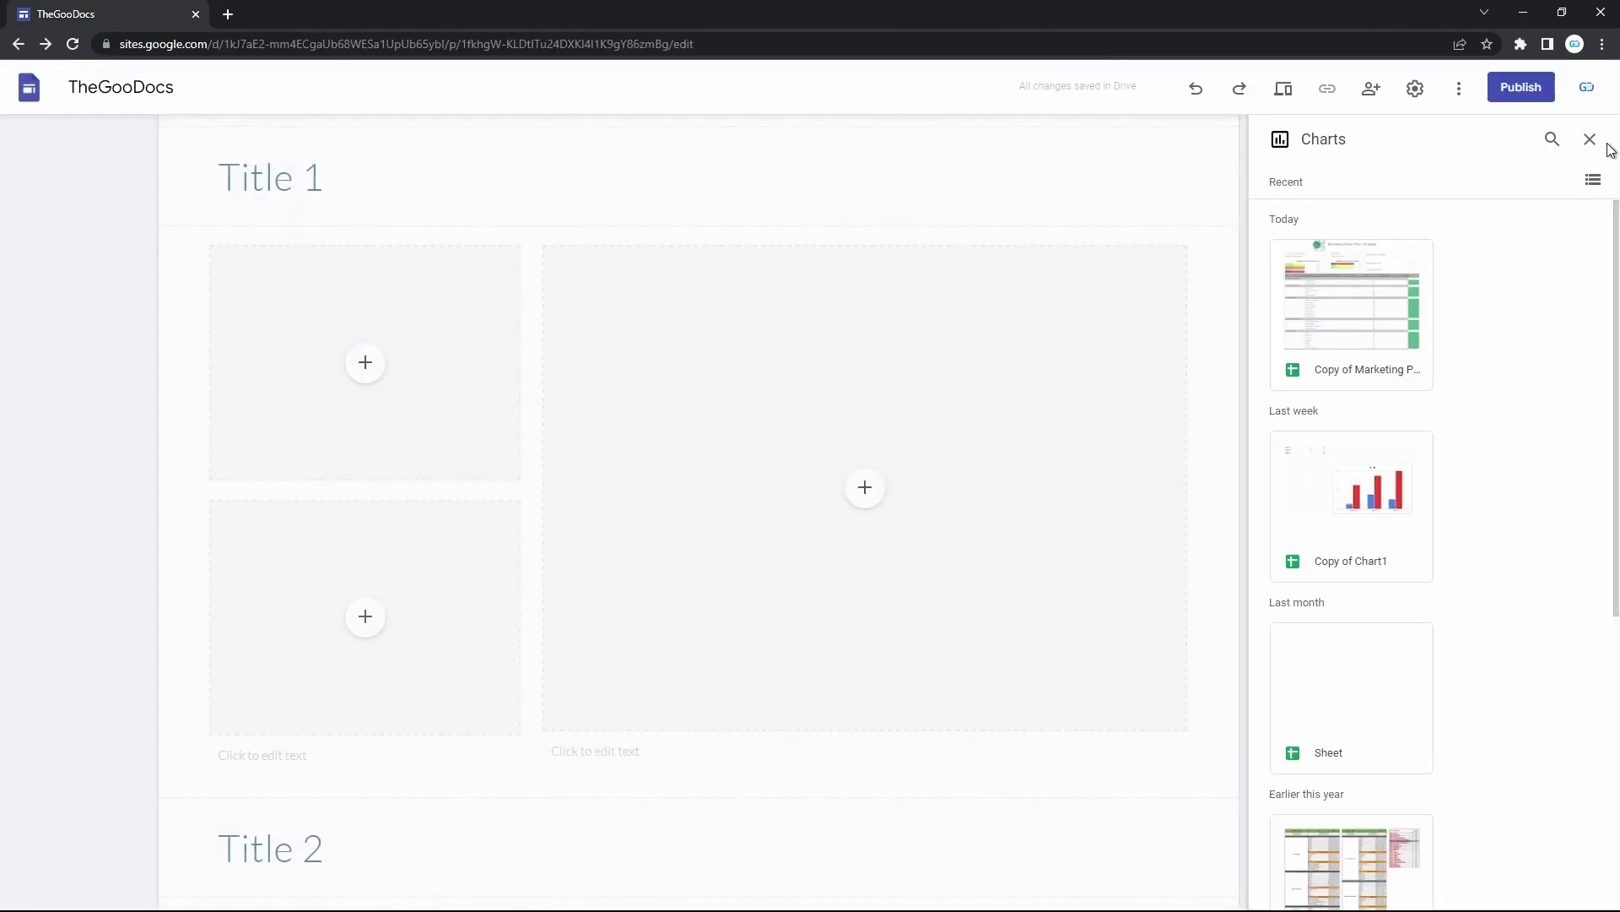
left_click(1594, 141)
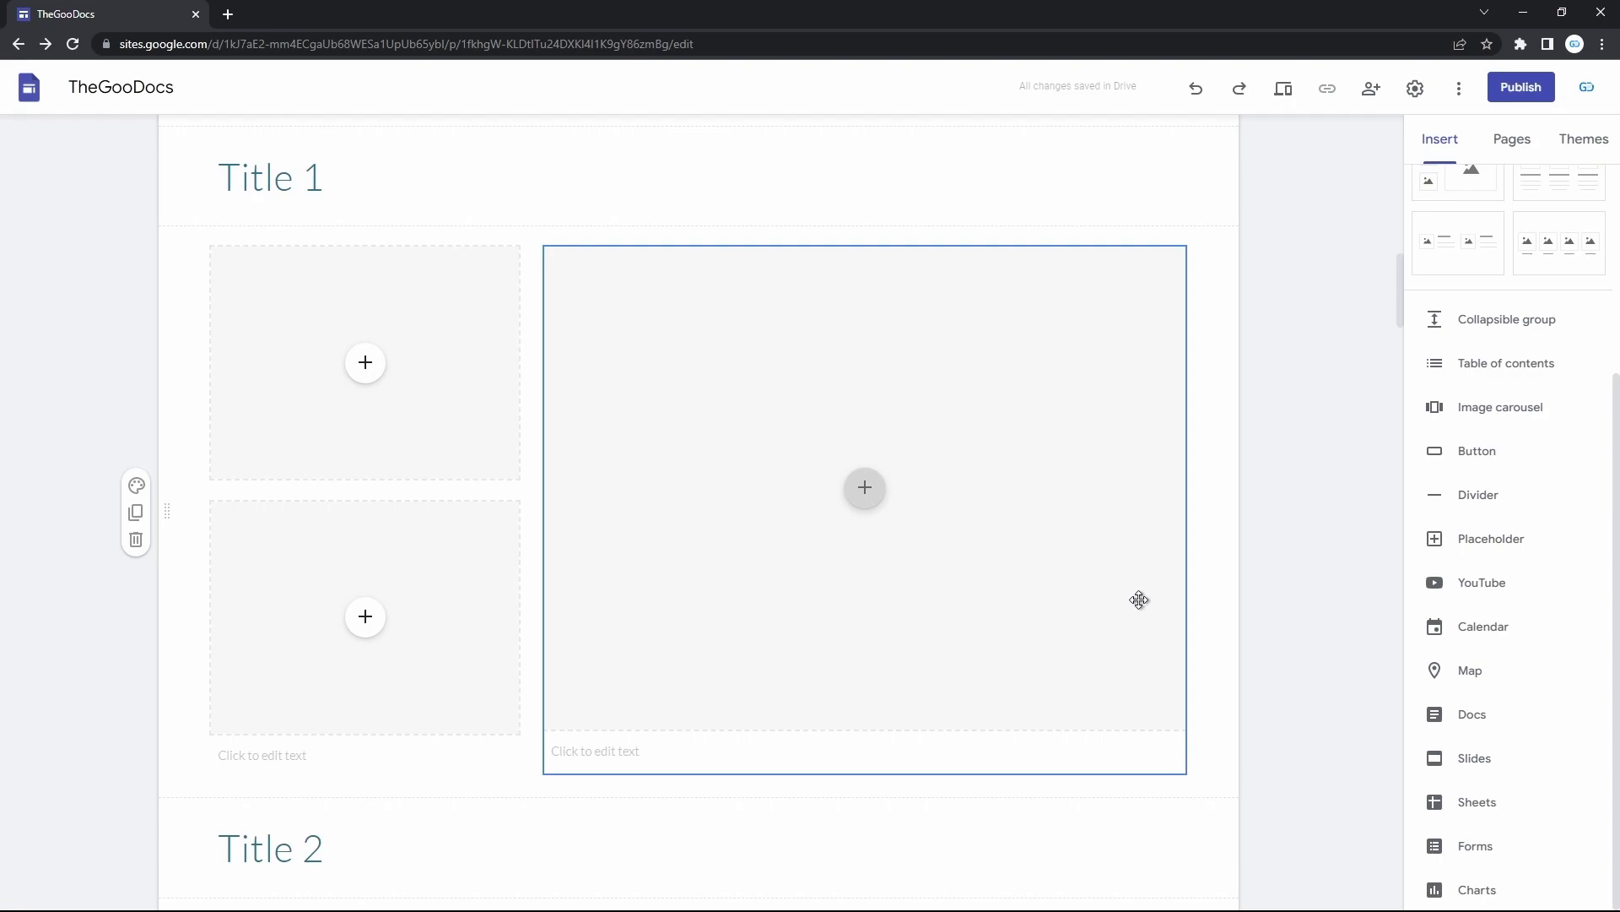
scroll(1139, 599, "down", 9)
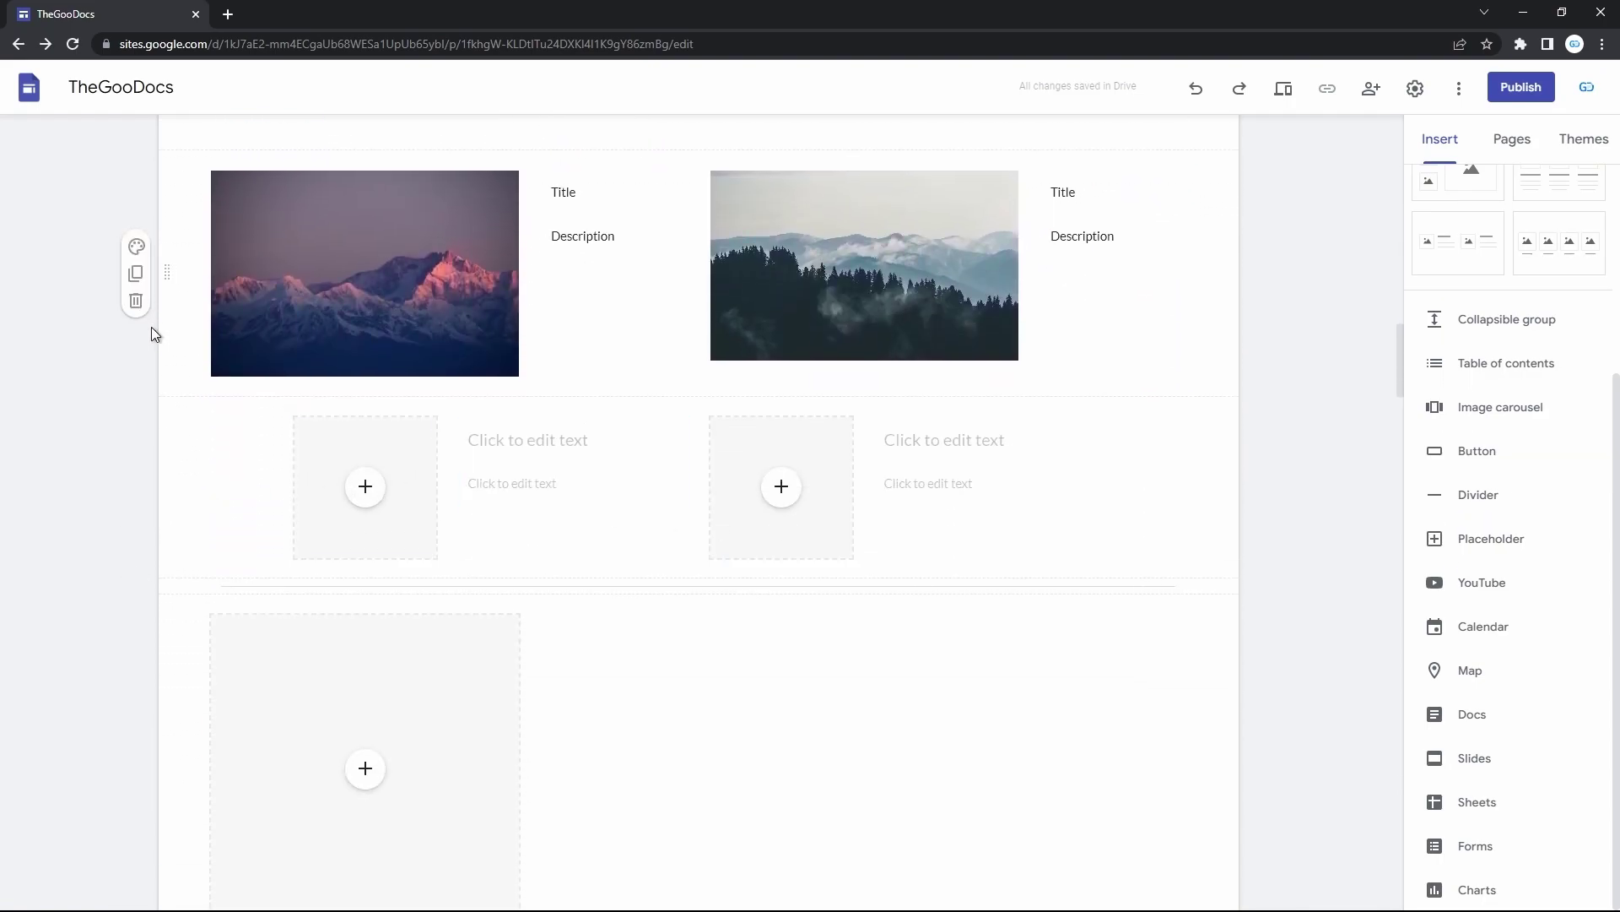
mouse_move(165, 486)
left_mouse_down()
mouse_move(160, 209)
mouse_move(186, 763)
mouse_move(186, 711)
left_mouse_up()
scroll(186, 711, "down", 4)
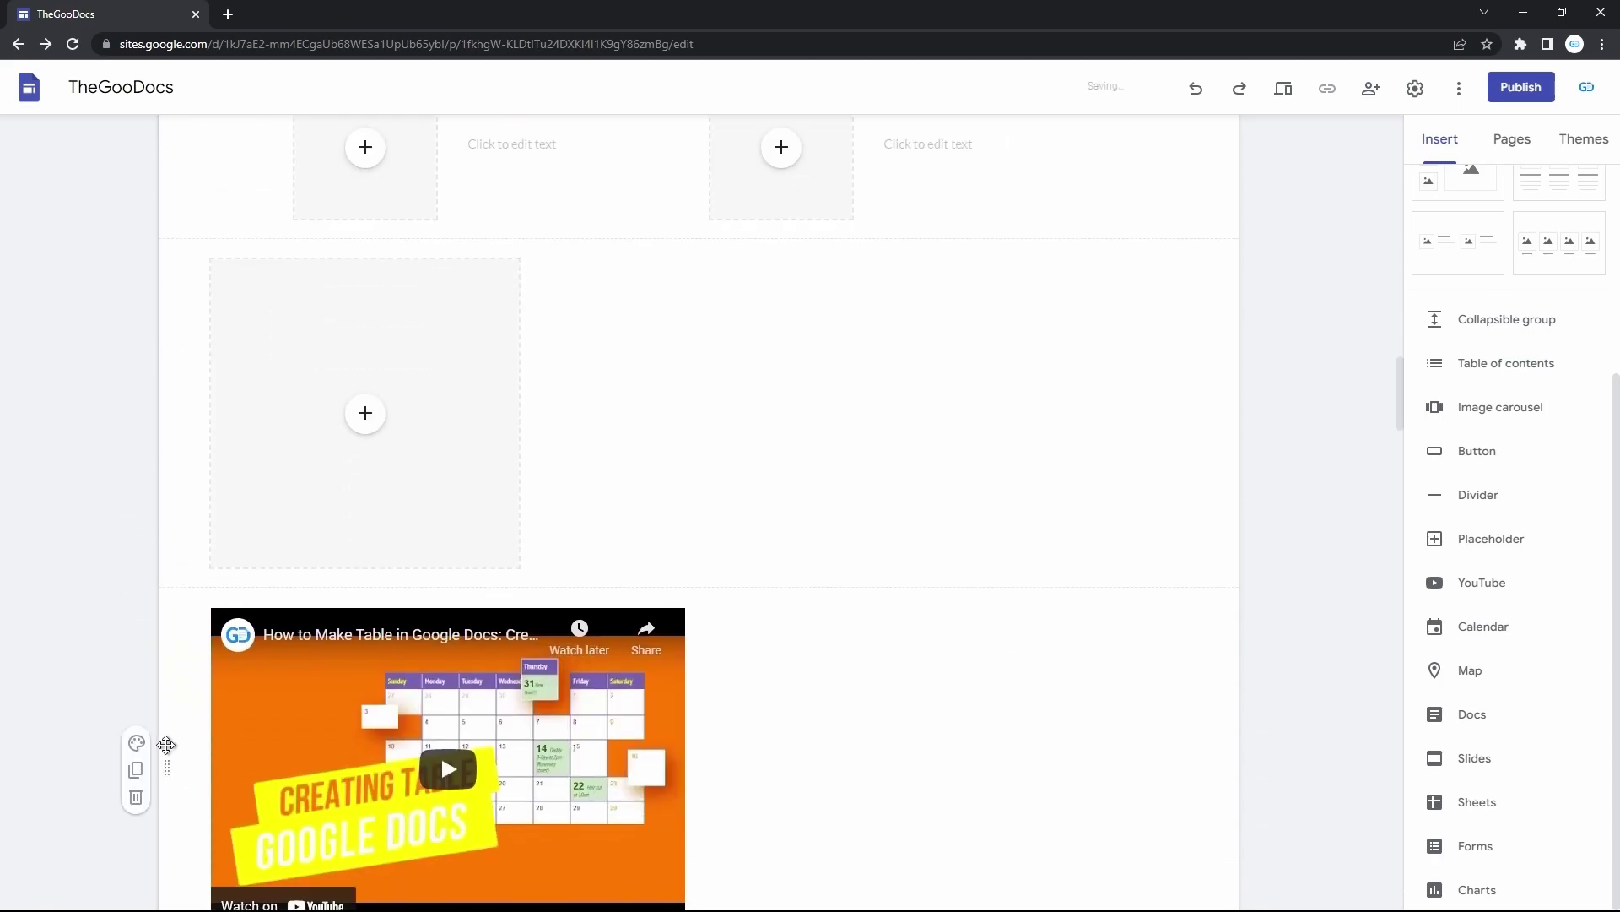
Delete the YouTube video section and give the placeholder section the dark blue Style 3 background
left_click(136, 796)
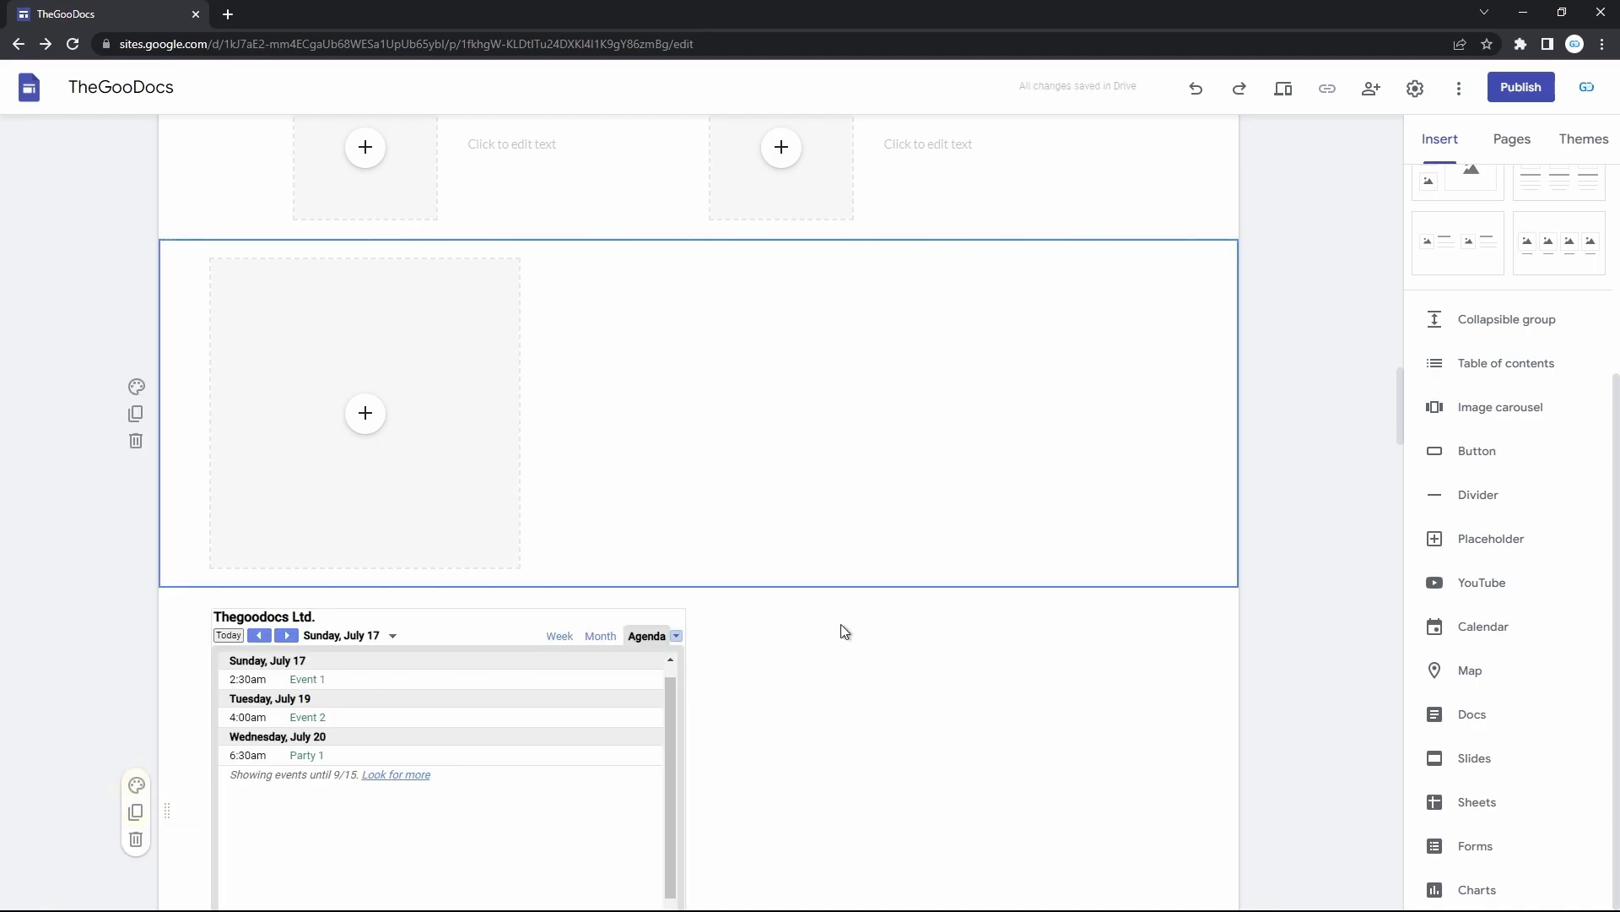
left_click(137, 390)
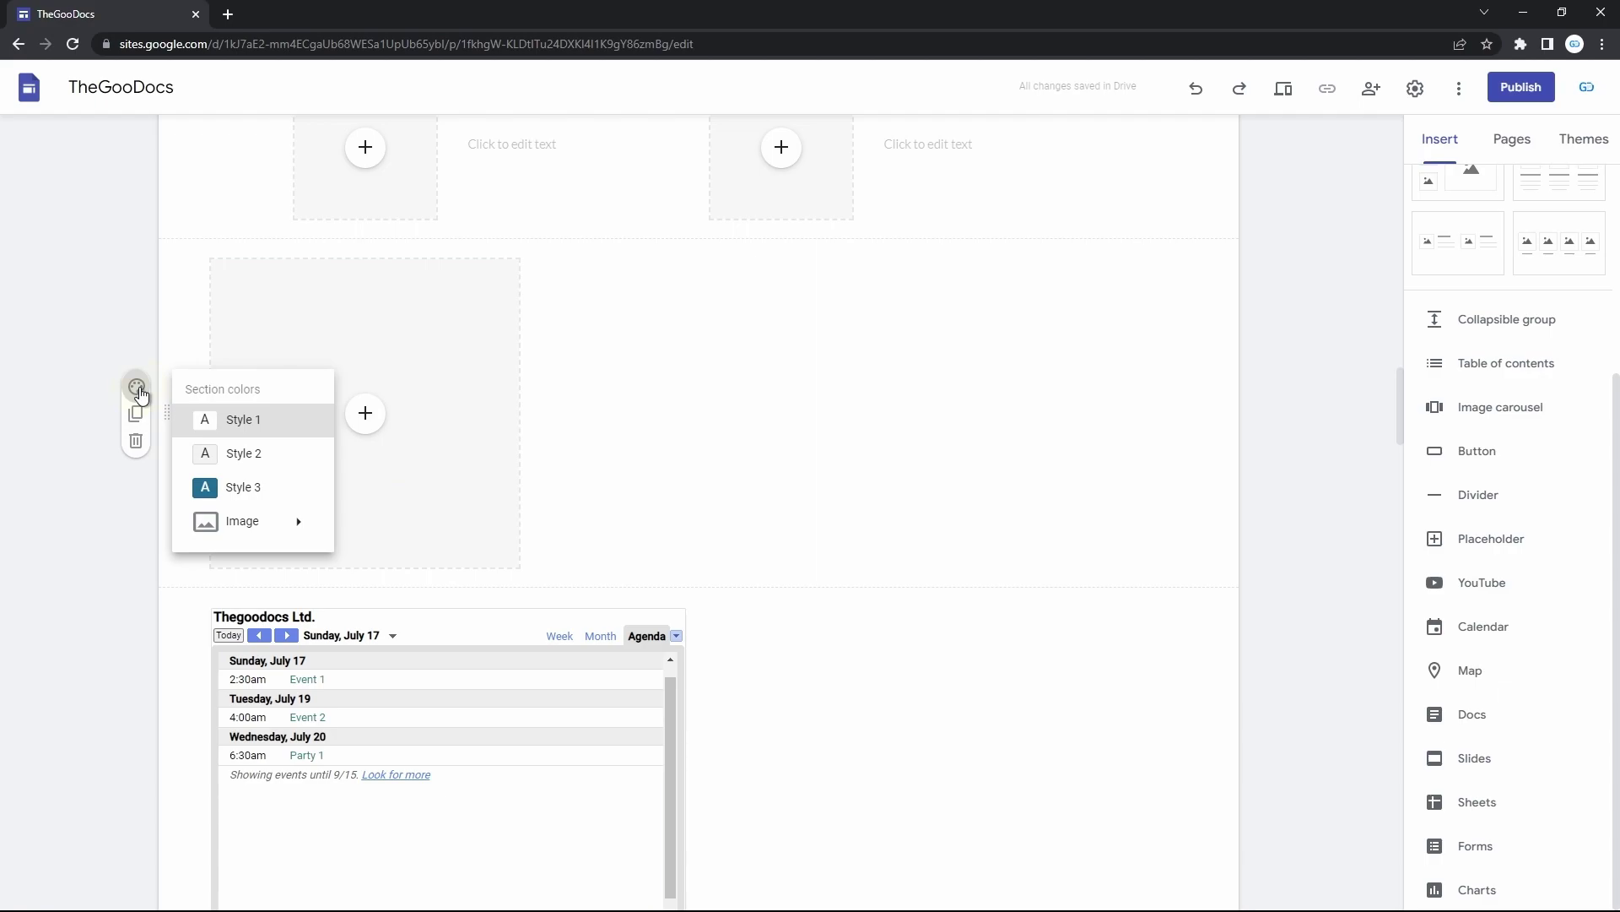
left_click(254, 457)
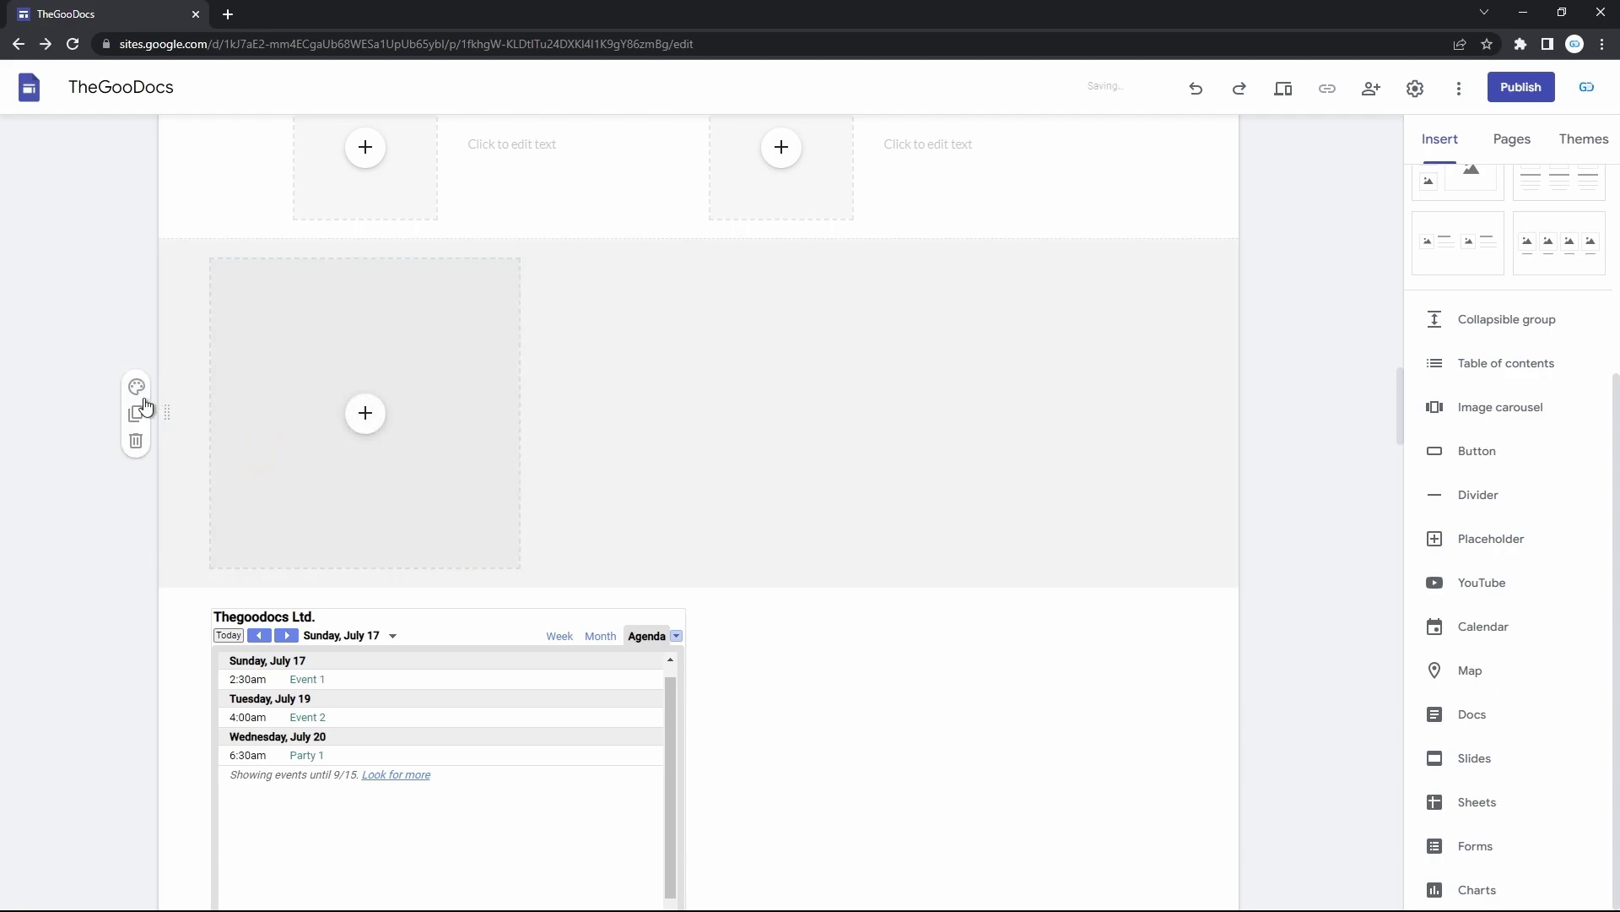
left_click(138, 390)
left_click(211, 488)
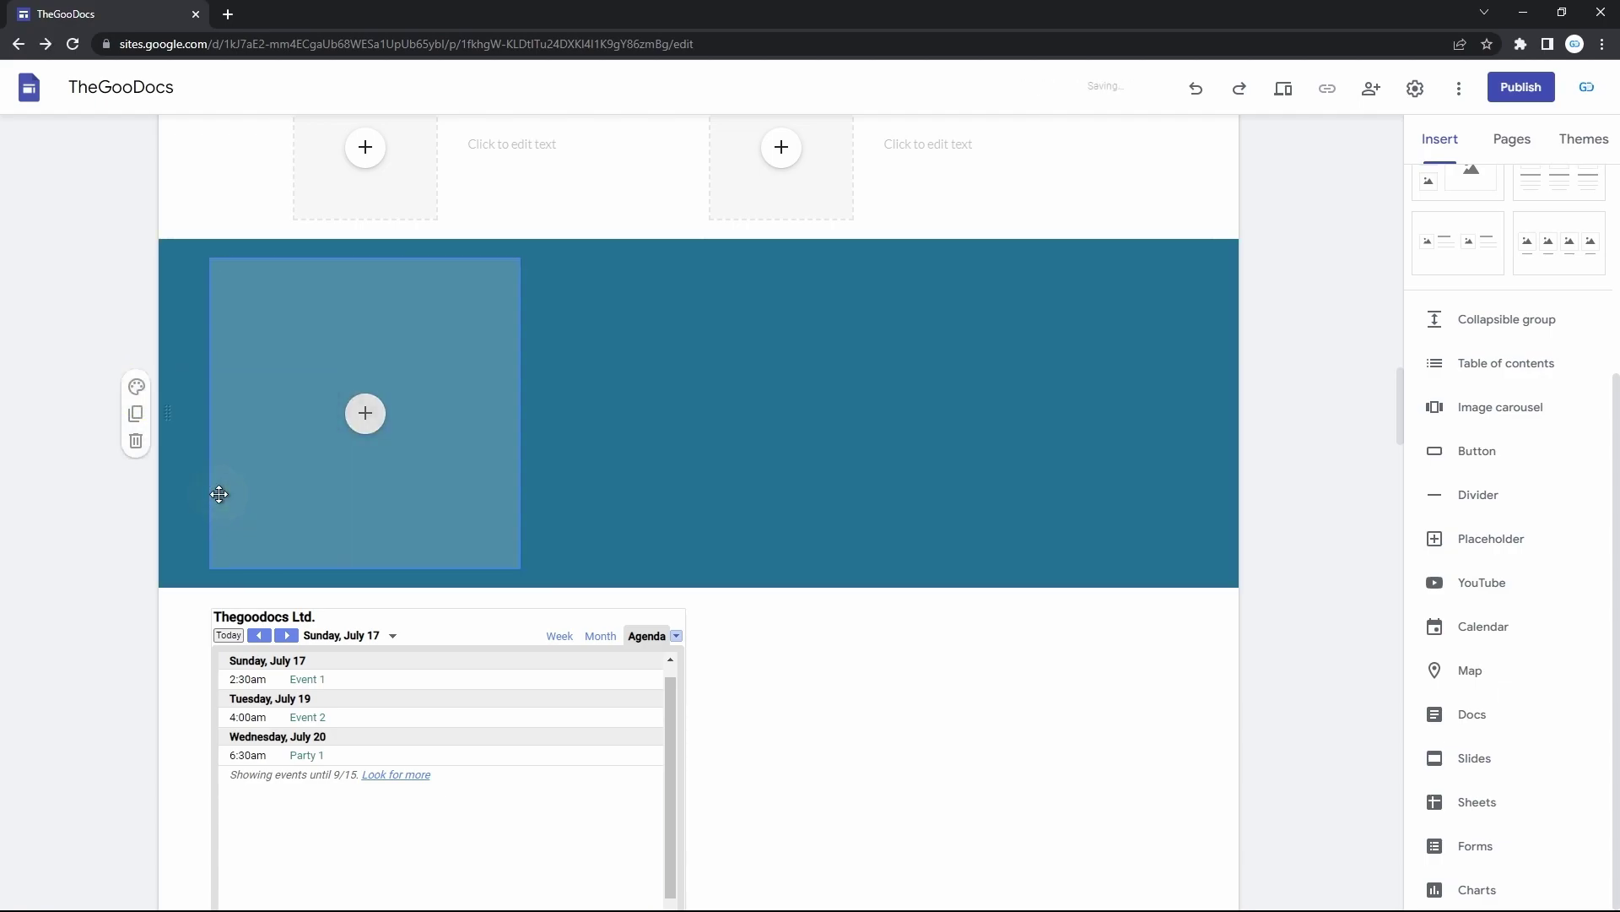